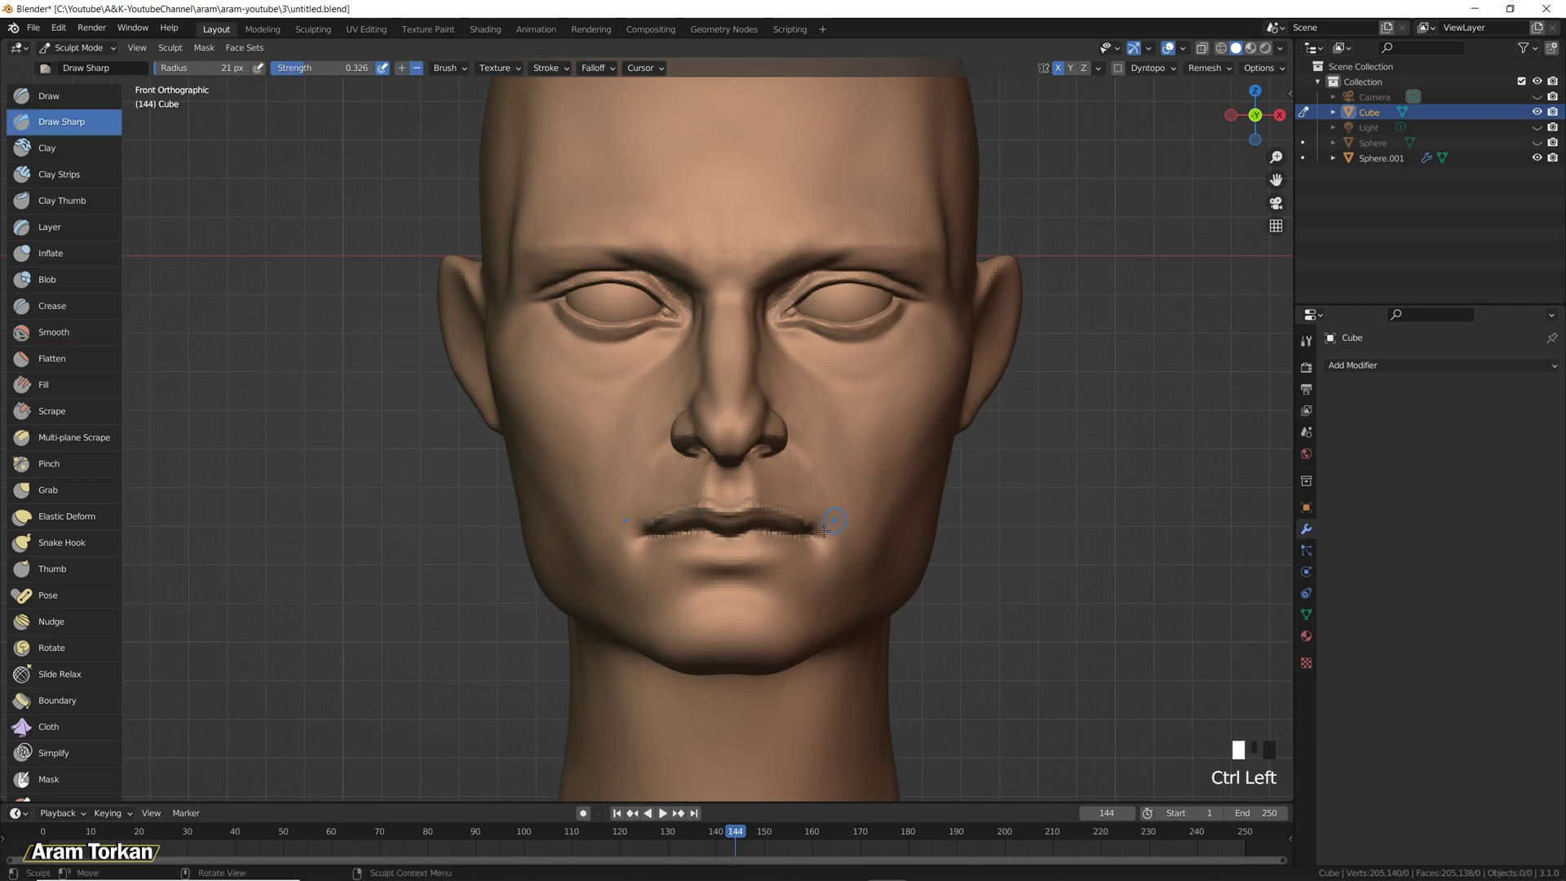
Smooth the upper lip area and refine the line between the lips with the Draw Sharp brush.
{"action": "mouse_move", "coordinate": [647, 524]}
{"action": "left_mouse_down", "text": "shift"}
{"action": "mouse_move", "coordinate": [700, 504]}
{"action": "mouse_move", "coordinate": [754, 513]}
{"action": "mouse_move", "coordinate": [705, 499]}
{"action": "mouse_move", "coordinate": [714, 470]}
{"action": "mouse_move", "coordinate": [742, 494]}
{"action": "mouse_move", "coordinate": [733, 511]}
{"action": "mouse_move", "coordinate": [745, 471]}
{"action": "mouse_move", "coordinate": [727, 500]}
{"action": "mouse_move", "coordinate": [724, 472]}
{"action": "mouse_move", "coordinate": [735, 493]}
{"action": "mouse_move", "coordinate": [742, 475]}
{"action": "mouse_move", "coordinate": [724, 491]}
{"action": "mouse_move", "coordinate": [752, 488]}
{"action": "left_mouse_up", "text": "shift"}
{"action": "left_click_drag", "start_coordinate": [642, 528], "coordinate": [703, 499], "text": "ctrl"}
{"action": "left_click_drag", "start_coordinate": [885, 494], "coordinate": [892, 490], "text": "shift"}
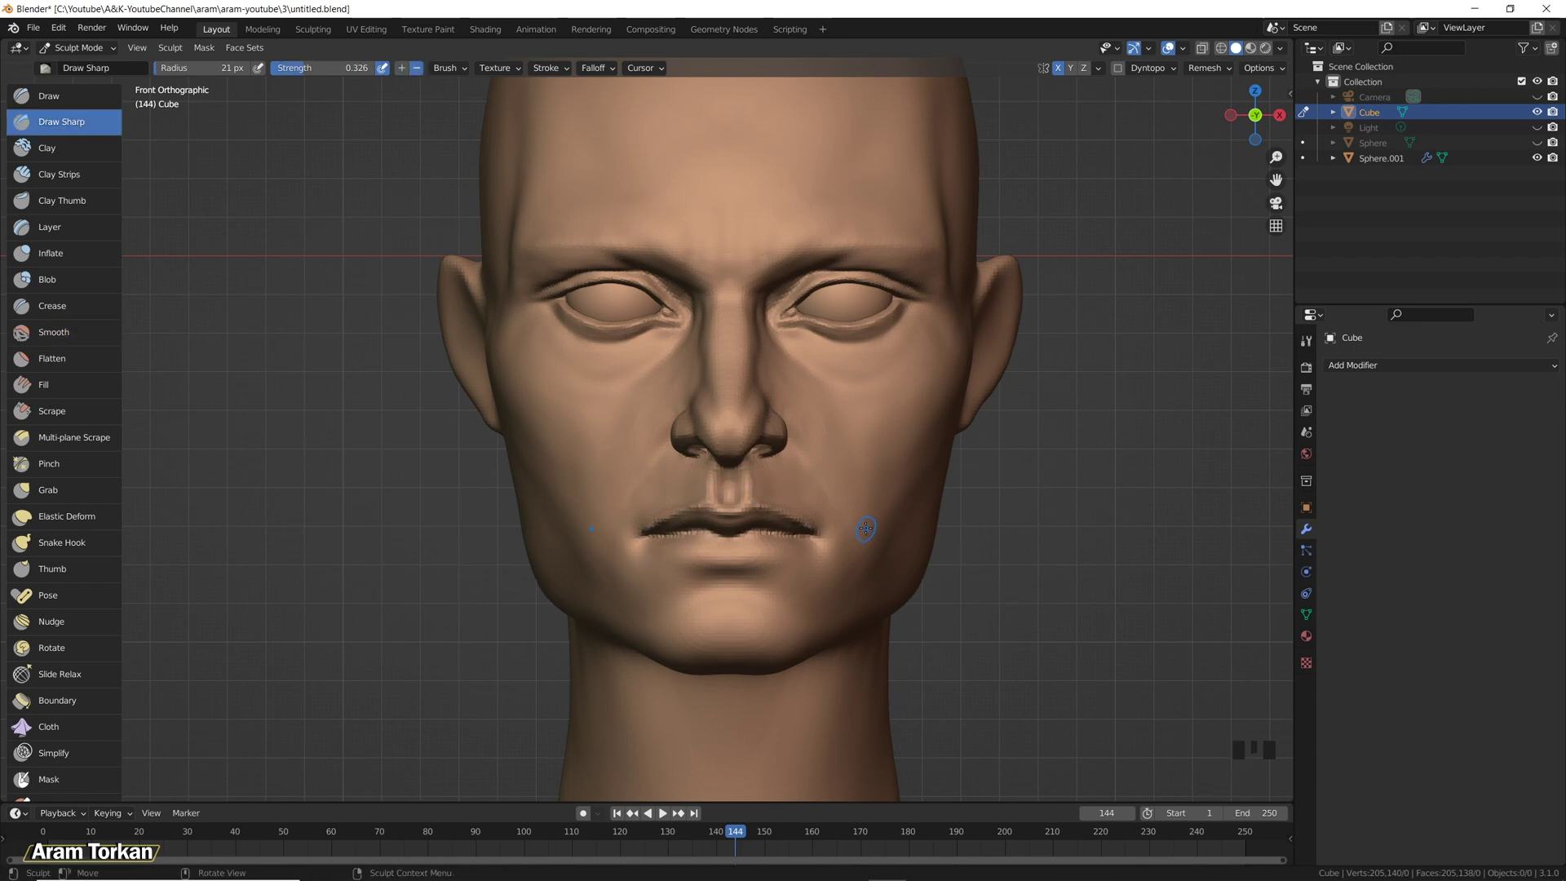
Undo the last three Draw Sharp strokes around the mouth.
{"action": "mouse_move", "coordinate": [813, 537]}
{"action": "left_mouse_down", "text": "ctrl"}
{"action": "mouse_move", "coordinate": [761, 565]}
{"action": "mouse_move", "coordinate": [808, 535]}
{"action": "left_mouse_up", "text": "ctrl"}
{"action": "key", "text": "ctrl+z"}
{"action": "key", "text": "ctrl+z"}
{"action": "key", "text": "ctrl+z"}
Define the outline of the lower lip with Draw Sharp strokes and smooth along its edge.
{"action": "left_click_drag", "start_coordinate": [703, 565], "coordinate": [967, 534], "text": "ctrl"}
{"action": "middle_click_drag", "start_coordinate": [967, 534], "coordinate": [815, 491], "text": "ctrl"}
{"action": "left_click_drag", "start_coordinate": [709, 519], "coordinate": [738, 522]}
{"action": "left_click_drag", "start_coordinate": [779, 554], "coordinate": [783, 548]}
{"action": "mouse_move", "coordinate": [783, 549]}
{"action": "middle_mouse_down", "text": "ctrl"}
{"action": "mouse_move", "coordinate": [790, 639]}
{"action": "mouse_move", "coordinate": [740, 522]}
{"action": "middle_mouse_up", "text": "ctrl"}
{"action": "mouse_move", "coordinate": [740, 521]}
{"action": "left_mouse_down"}
{"action": "mouse_move", "coordinate": [763, 526]}
{"action": "mouse_move", "coordinate": [701, 534]}
{"action": "mouse_move", "coordinate": [787, 540]}
{"action": "left_mouse_up"}
{"action": "left_click_drag", "start_coordinate": [787, 540], "coordinate": [768, 548], "text": "ctrl"}
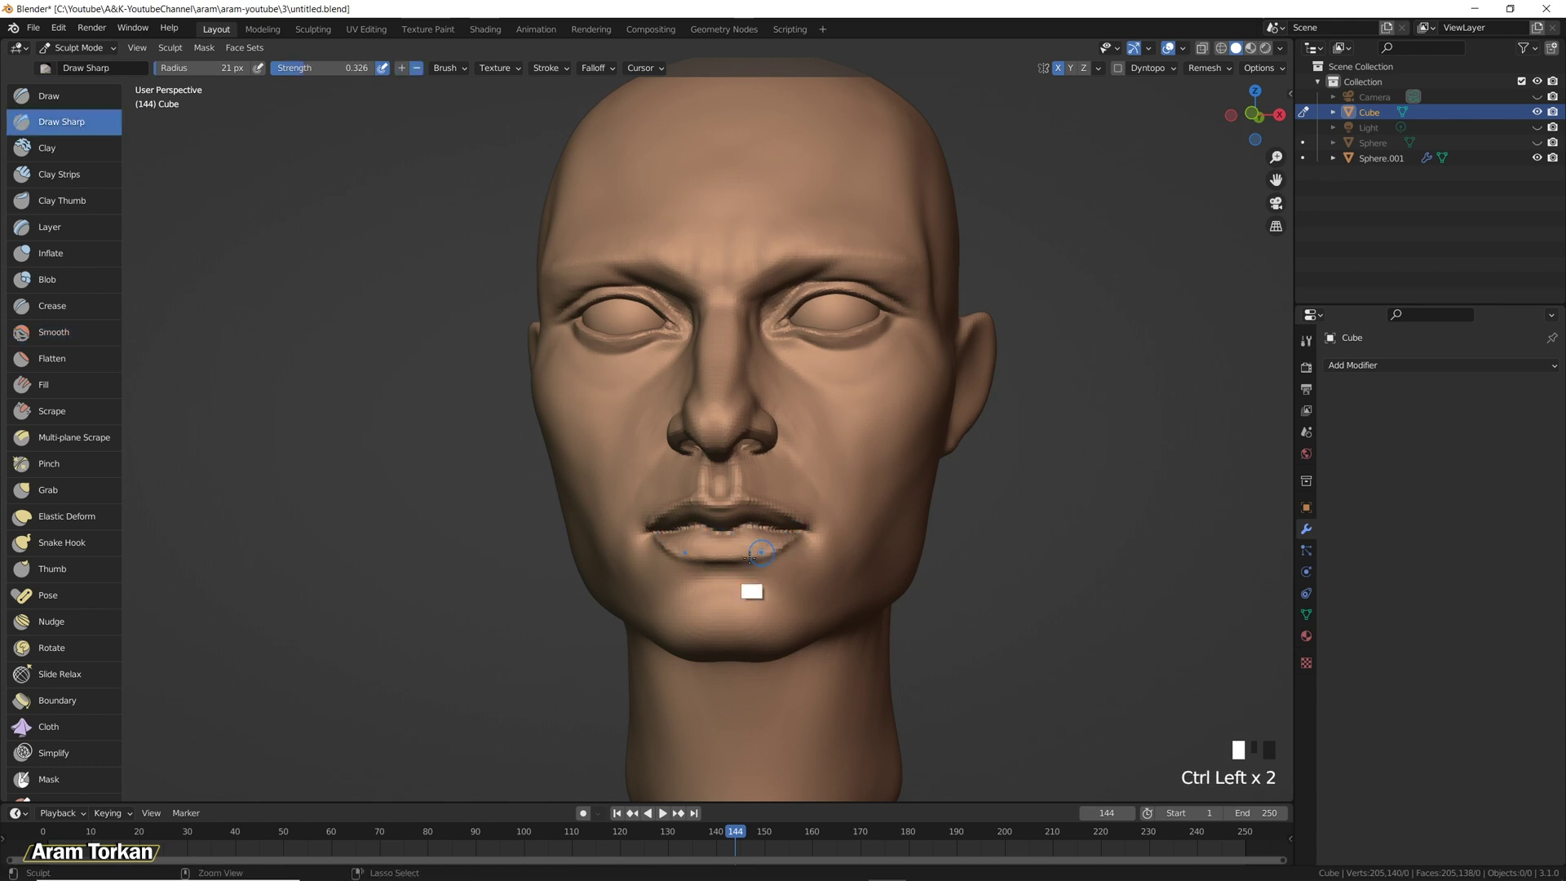
{"action": "left_click_drag", "start_coordinate": [665, 555], "coordinate": [799, 537], "text": "shift"}
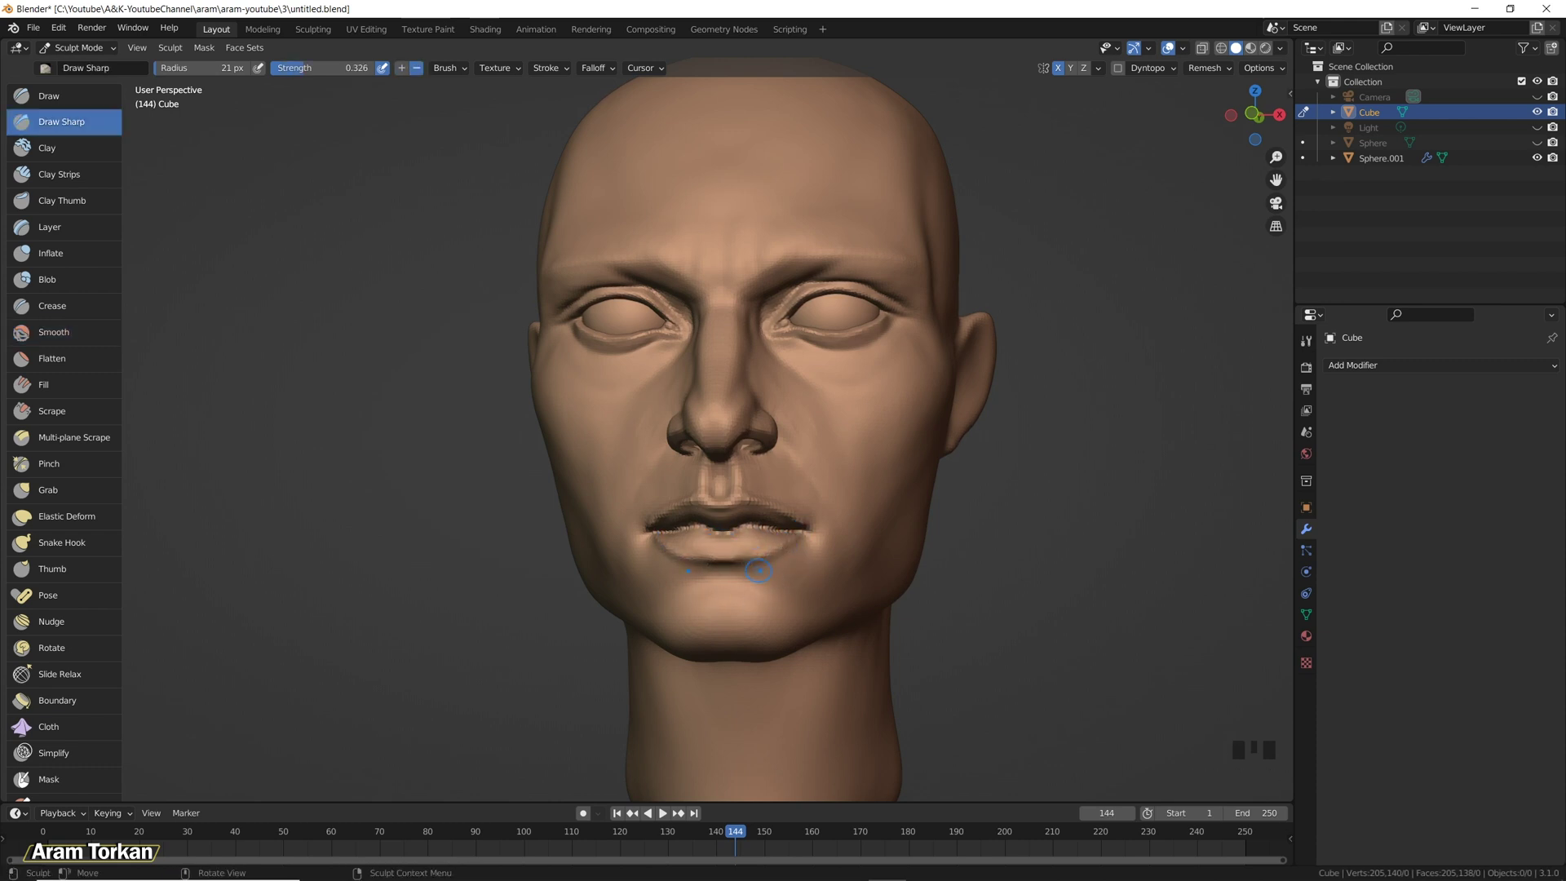
Try to add volume to the lips with the Clay Strips brush at 21 px radius and 0.205 strength.
{"action": "middle_click_drag", "start_coordinate": [823, 554], "coordinate": [808, 551]}
{"action": "left_click", "coordinate": [59, 173]}
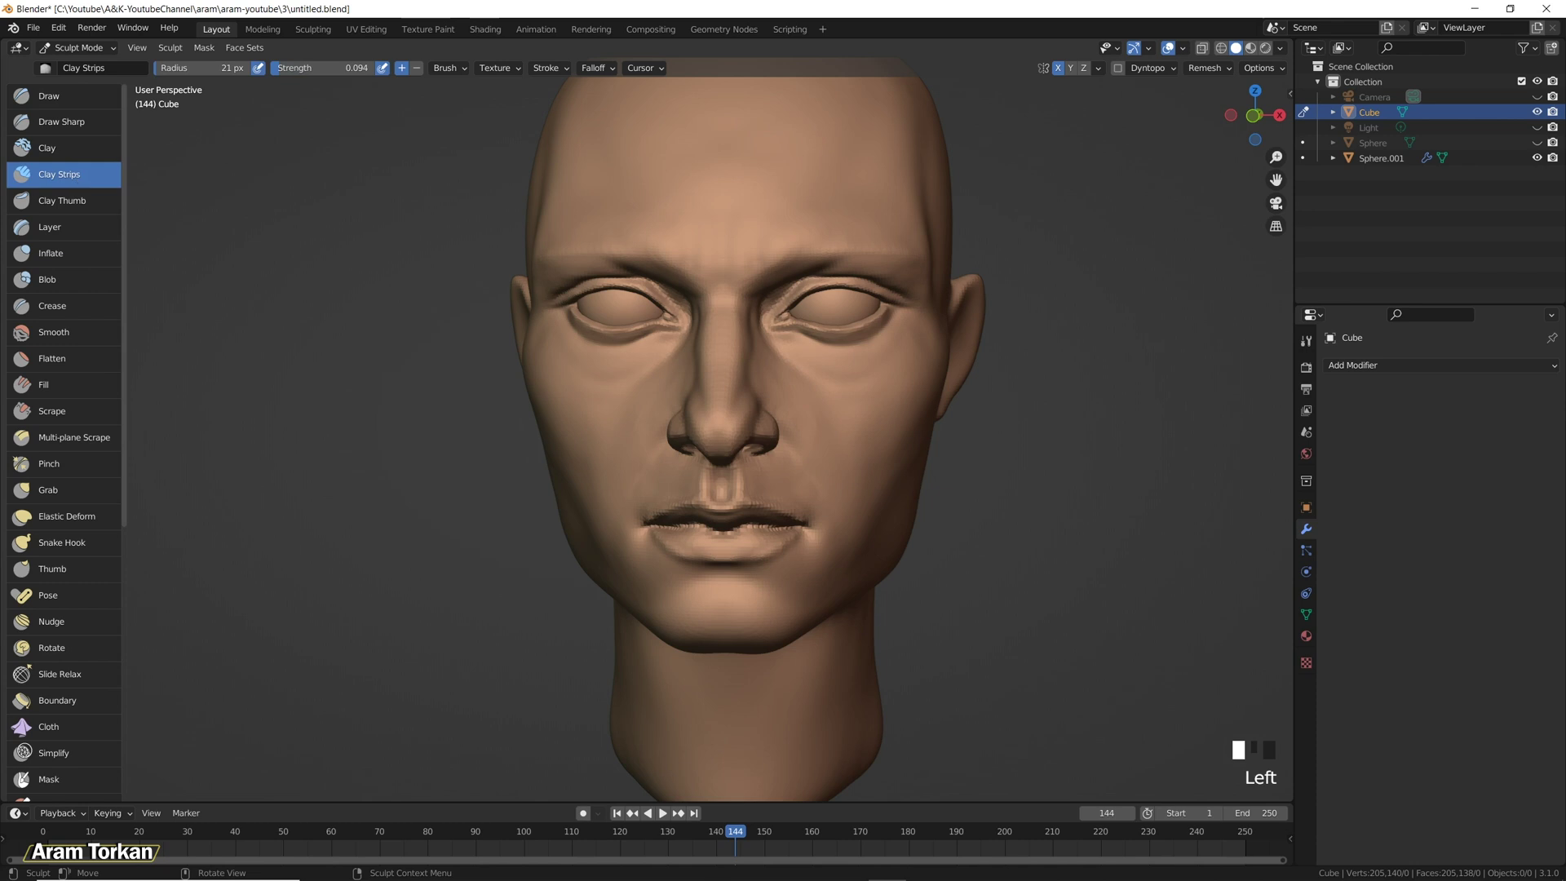
{"action": "key", "text": "ctrl+z"}
{"action": "left_click", "coordinate": [832, 576]}
{"action": "left_click", "coordinate": [771, 543]}
{"action": "mouse_move", "coordinate": [799, 580]}
{"action": "middle_mouse_down"}
{"action": "mouse_move", "coordinate": [702, 558]}
{"action": "mouse_move", "coordinate": [902, 583]}
{"action": "mouse_move", "coordinate": [708, 576]}
{"action": "mouse_move", "coordinate": [750, 528]}
{"action": "middle_mouse_up"}
{"action": "left_click", "coordinate": [762, 557]}
{"action": "left_click", "coordinate": [746, 555]}
{"action": "left_click", "coordinate": [708, 576]}
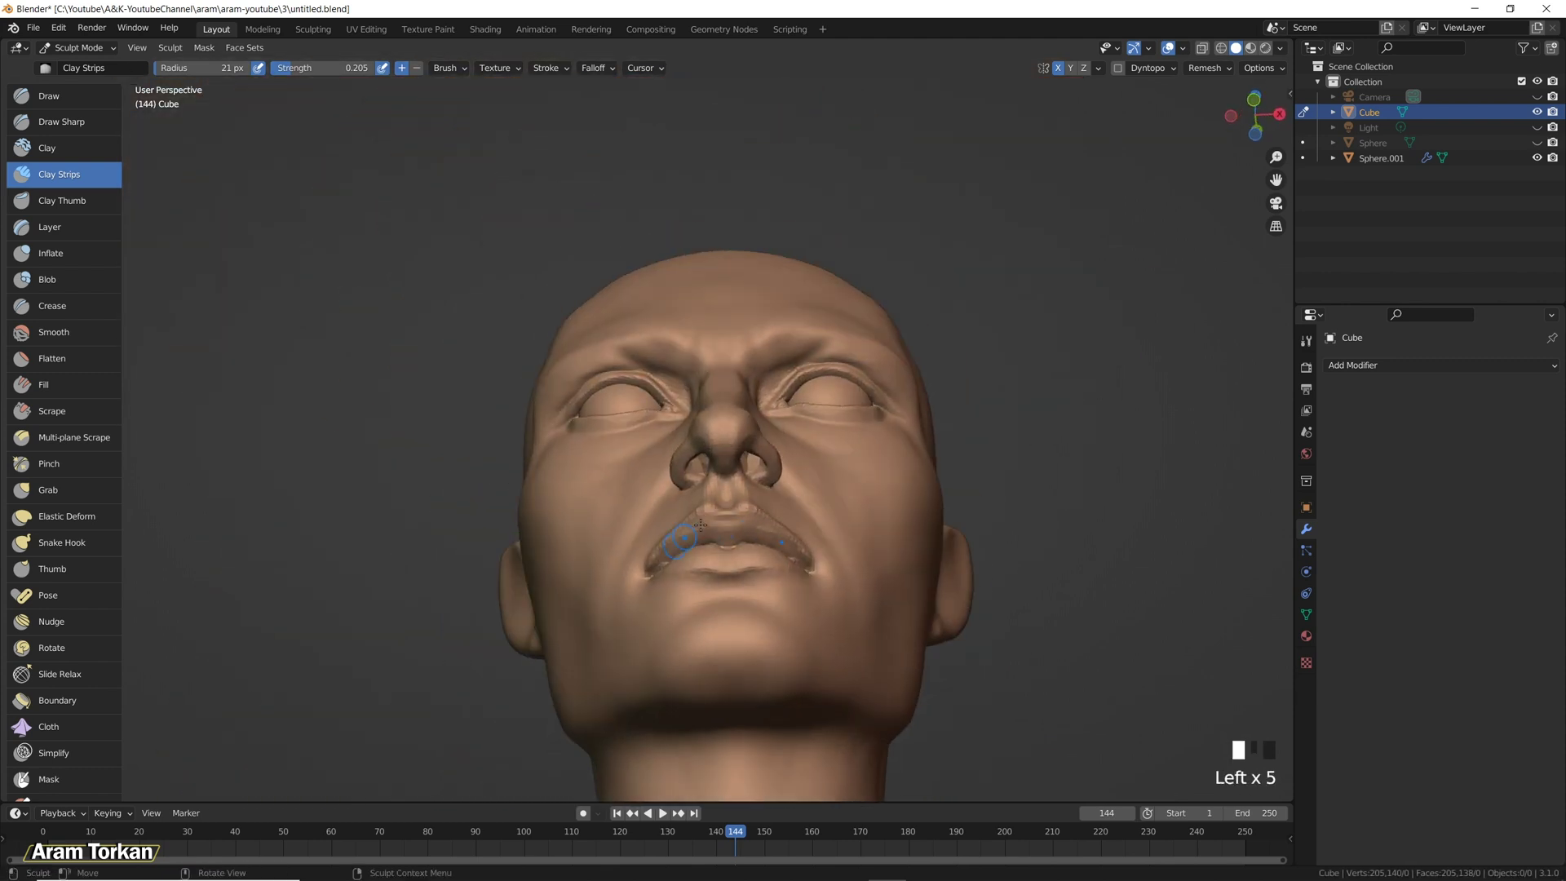
Undo the last six Clay Strips strokes on the lips.
{"action": "key", "text": "ctrl+z"}
{"action": "key", "text": "ctrl+z"}
{"action": "key", "text": "ctrl+z"}
{"action": "key", "text": "ctrl+z"}
{"action": "key", "text": "ctrl+z"}
{"action": "key", "text": "ctrl+z"}
Build up the upper lip with Clay Strips strokes from the centre toward the mouth corner.
{"action": "left_click", "coordinate": [737, 534]}
{"action": "left_click_drag", "start_coordinate": [738, 534], "coordinate": [685, 531]}
{"action": "middle_click_drag", "start_coordinate": [684, 530], "coordinate": [822, 574]}
{"action": "left_click", "coordinate": [684, 545]}
Raise the centre of the lips with an inverted Draw Sharp stroke and smooth the upper lip.
{"action": "left_click", "coordinate": [61, 122]}
{"action": "left_click", "coordinate": [703, 538], "text": "ctrl"}
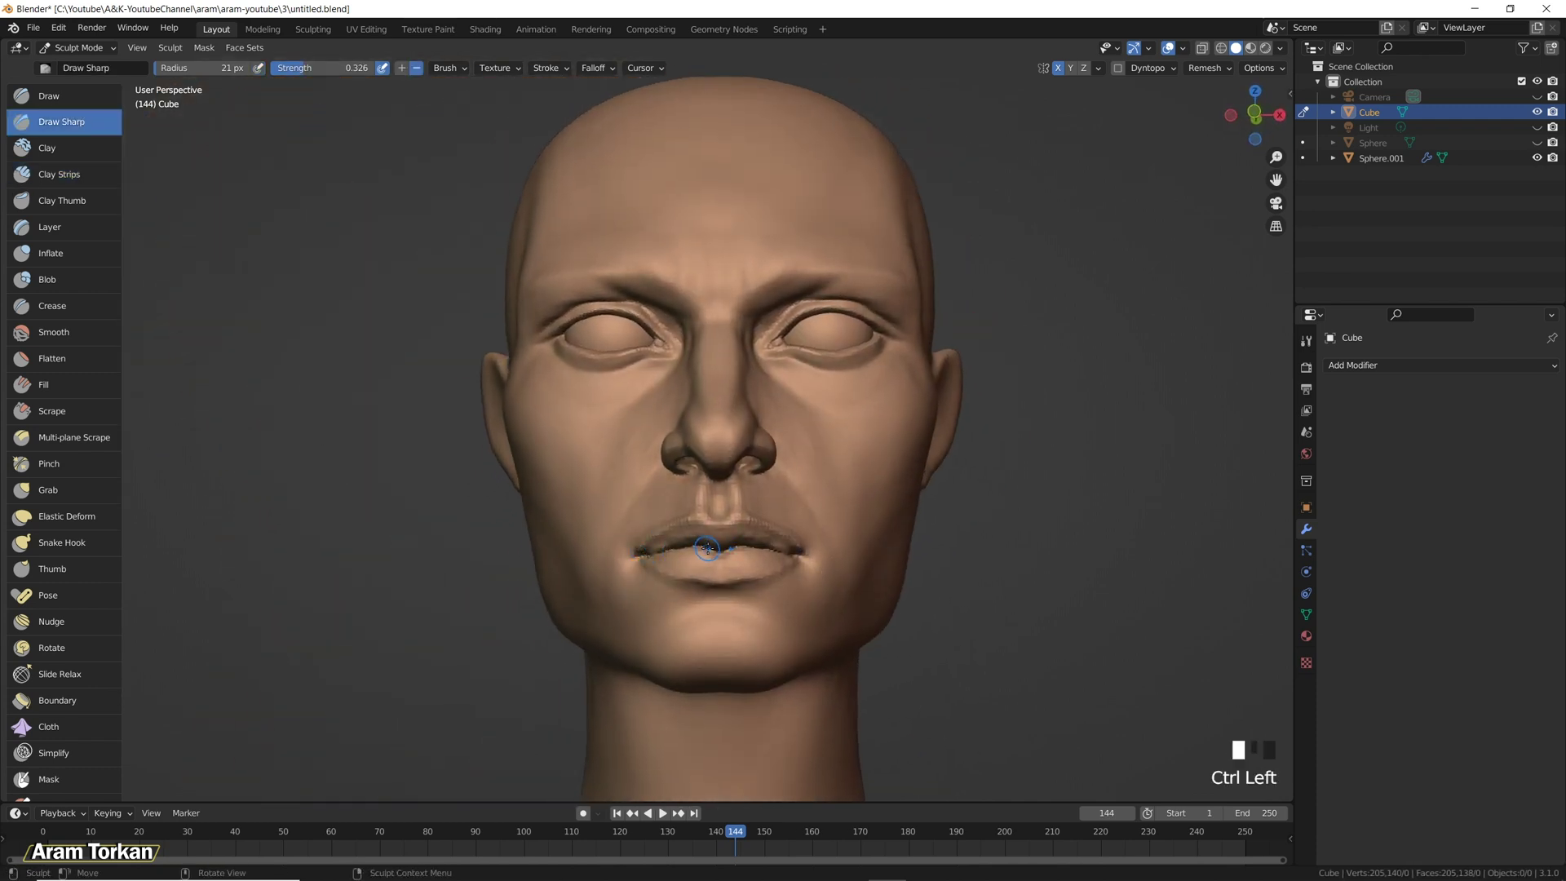
{"action": "mouse_move", "coordinate": [751, 532]}
{"action": "left_mouse_down", "text": "shift"}
{"action": "mouse_move", "coordinate": [658, 537]}
{"action": "mouse_move", "coordinate": [701, 540]}
{"action": "left_mouse_up", "text": "shift"}
{"action": "left_click_drag", "start_coordinate": [701, 540], "coordinate": [683, 538], "text": "shift"}
Carve a crease down the middle of the lower lip with Draw Sharp and smooth beside it.
{"action": "mouse_move", "coordinate": [751, 541]}
{"action": "middle_mouse_down"}
{"action": "mouse_move", "coordinate": [873, 571]}
{"action": "mouse_move", "coordinate": [776, 575]}
{"action": "middle_mouse_up"}
{"action": "left_click", "coordinate": [749, 570]}
{"action": "left_click", "coordinate": [749, 570]}
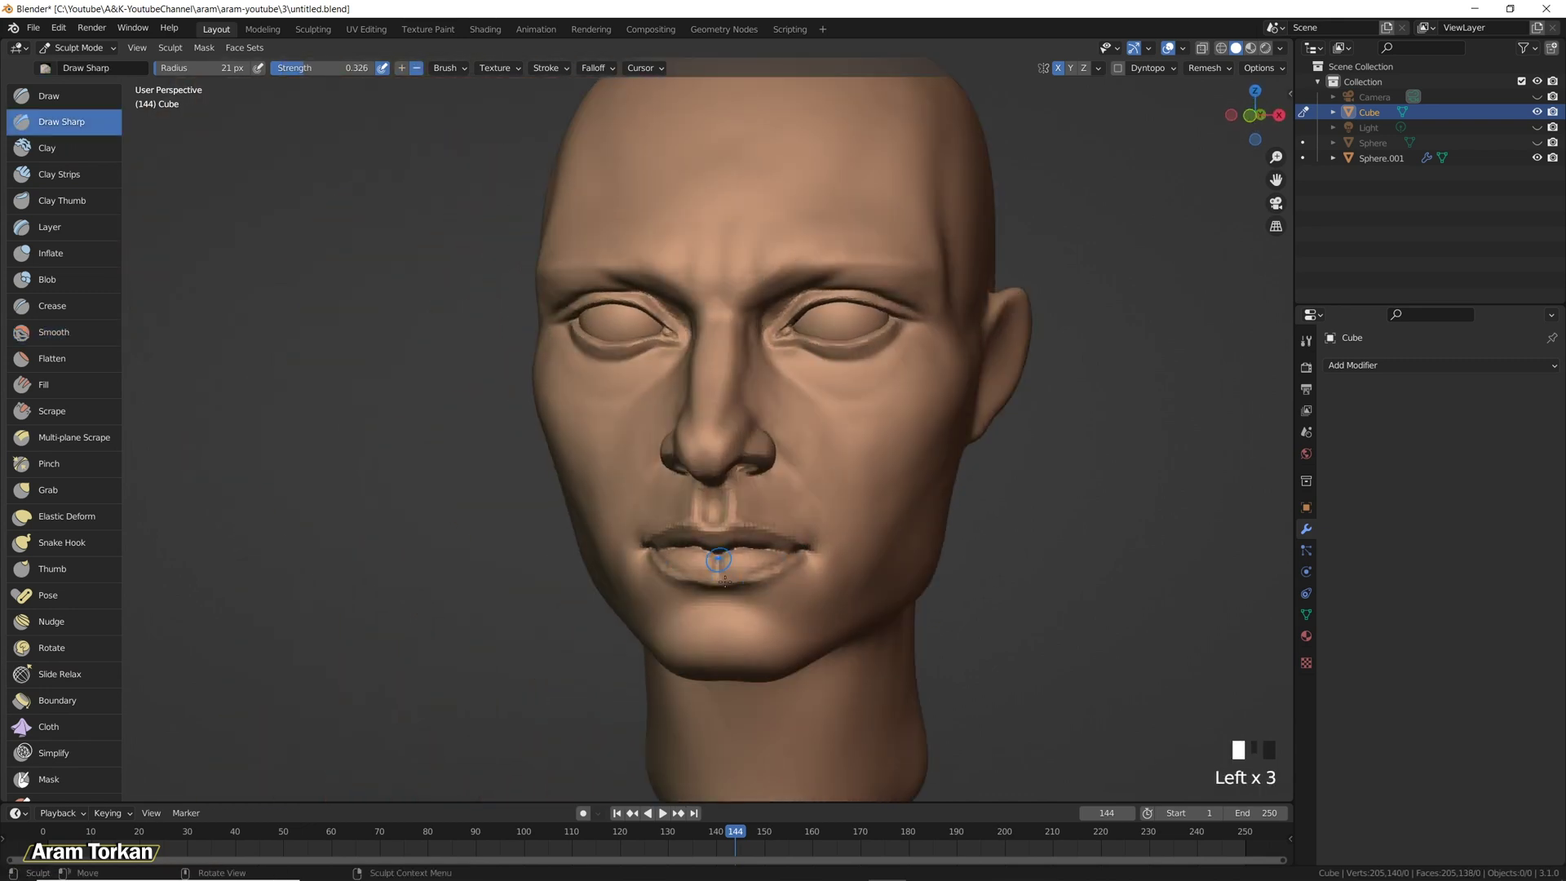
{"action": "left_click_drag", "start_coordinate": [779, 567], "coordinate": [783, 560], "text": "shift"}
Sharpen the upper lip's contour with Draw Sharp, smooth the mouth line and undo the last smoothing stroke.
{"action": "middle_click_drag", "start_coordinate": [715, 564], "coordinate": [718, 519]}
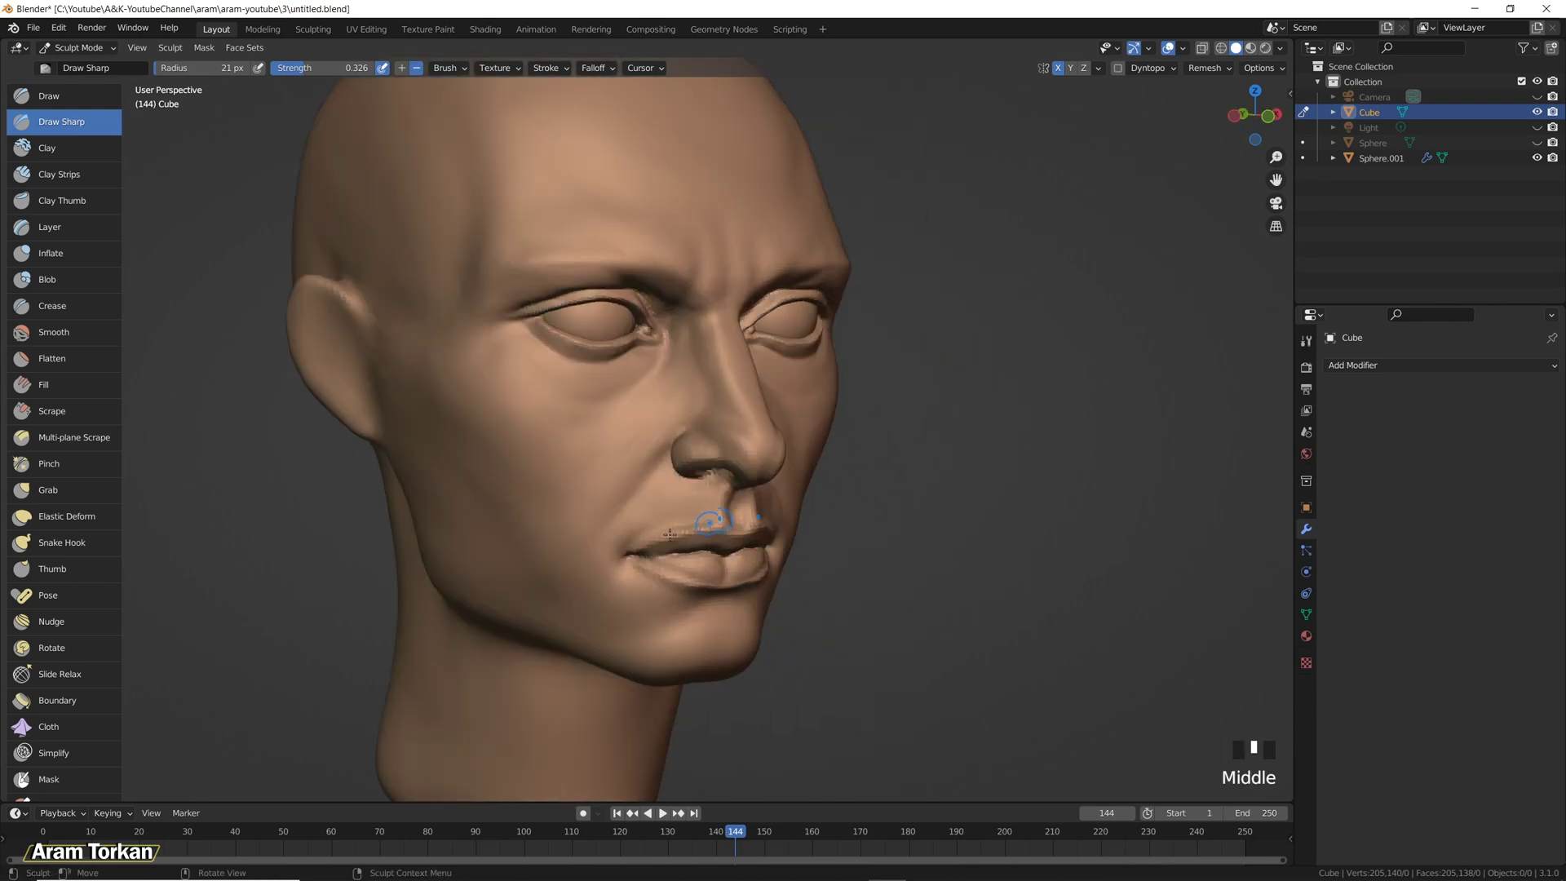
{"action": "left_click_drag", "start_coordinate": [715, 533], "coordinate": [644, 534]}
{"action": "middle_click_drag", "start_coordinate": [683, 524], "coordinate": [664, 535]}
{"action": "left_click_drag", "start_coordinate": [664, 535], "coordinate": [675, 548], "text": "shift"}
{"action": "mouse_move", "coordinate": [674, 549]}
{"action": "middle_mouse_down"}
{"action": "mouse_move", "coordinate": [776, 542]}
{"action": "mouse_move", "coordinate": [718, 555]}
{"action": "middle_mouse_up"}
{"action": "left_click_drag", "start_coordinate": [717, 554], "coordinate": [711, 561], "text": "shift"}
{"action": "middle_click_drag", "start_coordinate": [711, 561], "coordinate": [870, 594]}
{"action": "key", "text": "ctrl+z"}
Smooth the lips between the centre and the mouth corner.
{"action": "left_click_drag", "start_coordinate": [675, 551], "coordinate": [685, 549], "text": "shift"}
{"action": "mouse_move", "coordinate": [685, 549]}
{"action": "middle_mouse_down"}
{"action": "mouse_move", "coordinate": [786, 526]}
{"action": "mouse_move", "coordinate": [701, 555]}
{"action": "middle_mouse_up"}
{"action": "left_click_drag", "start_coordinate": [702, 555], "coordinate": [650, 532], "text": "shift"}
{"action": "middle_click_drag", "start_coordinate": [650, 532], "coordinate": [652, 542]}
{"action": "left_click_drag", "start_coordinate": [652, 542], "coordinate": [650, 544], "text": "shift"}
Reshape the area between the nose and upper lip with the Grab brush at 49 px radius.
{"action": "mouse_move", "coordinate": [650, 544]}
{"action": "middle_mouse_down"}
{"action": "mouse_move", "coordinate": [829, 541]}
{"action": "mouse_move", "coordinate": [786, 622]}
{"action": "middle_mouse_up"}
{"action": "key", "text": "g"}
{"action": "left_click_drag", "start_coordinate": [758, 490], "coordinate": [797, 504]}
{"action": "key", "text": "ctrl+z"}
{"action": "right_click", "coordinate": [797, 522]}
{"action": "mouse_move", "coordinate": [716, 455]}
{"action": "left_mouse_down"}
{"action": "mouse_move", "coordinate": [716, 489]}
{"action": "mouse_move", "coordinate": [704, 480]}
{"action": "left_mouse_up"}
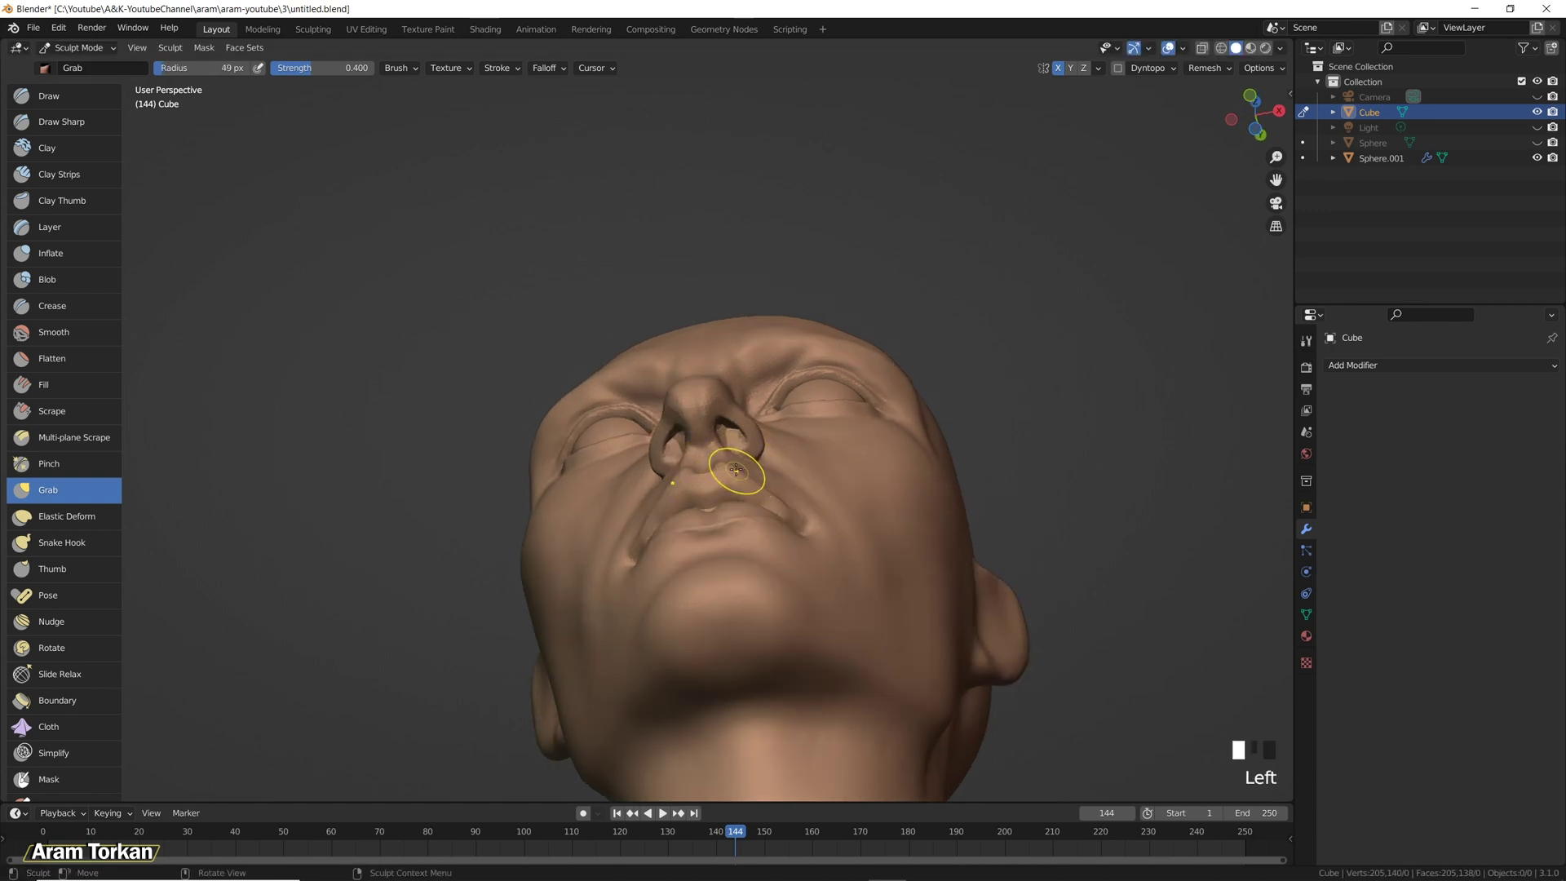
Refine the middle of the lower lip with Draw Sharp at 27 px radius and smooth the strokes.
{"action": "mouse_move", "coordinate": [659, 504]}
{"action": "middle_mouse_down"}
{"action": "mouse_move", "coordinate": [884, 647]}
{"action": "mouse_move", "coordinate": [717, 533]}
{"action": "mouse_move", "coordinate": [870, 524]}
{"action": "mouse_move", "coordinate": [718, 530]}
{"action": "mouse_move", "coordinate": [580, 559]}
{"action": "mouse_move", "coordinate": [700, 509]}
{"action": "middle_mouse_up"}
{"action": "left_click", "coordinate": [61, 122]}
{"action": "left_click_drag", "start_coordinate": [700, 509], "coordinate": [706, 510], "text": "ctrl"}
{"action": "left_click_drag", "start_coordinate": [706, 510], "coordinate": [714, 510], "text": "ctrl"}
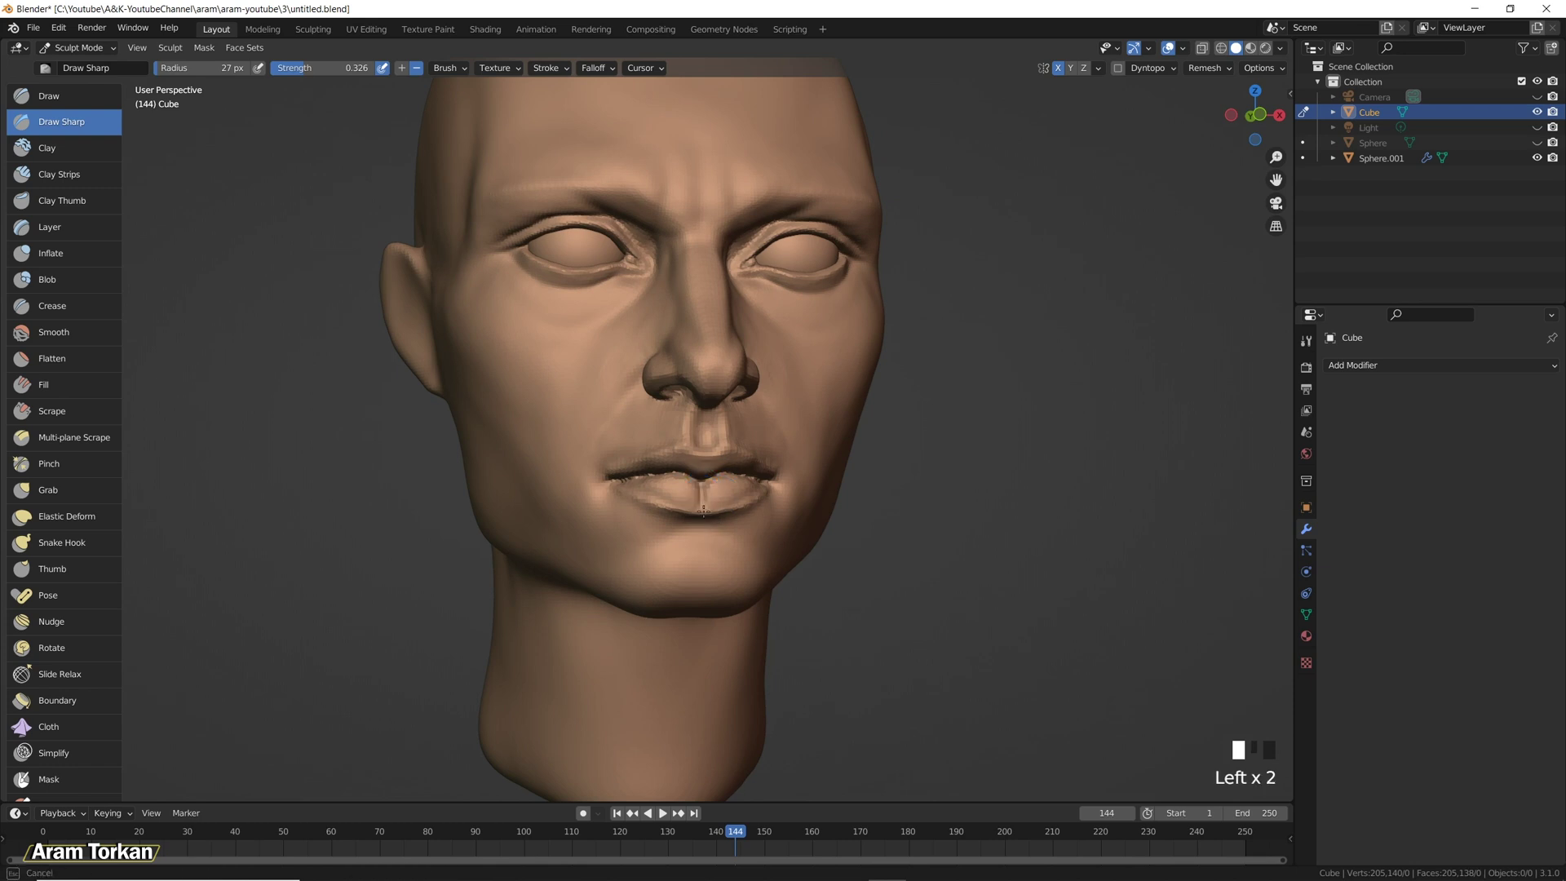
{"action": "middle_click_drag", "start_coordinate": [703, 511], "coordinate": [746, 499]}
{"action": "left_click", "coordinate": [746, 499]}
{"action": "left_click_drag", "start_coordinate": [782, 494], "coordinate": [742, 510], "text": "shift"}
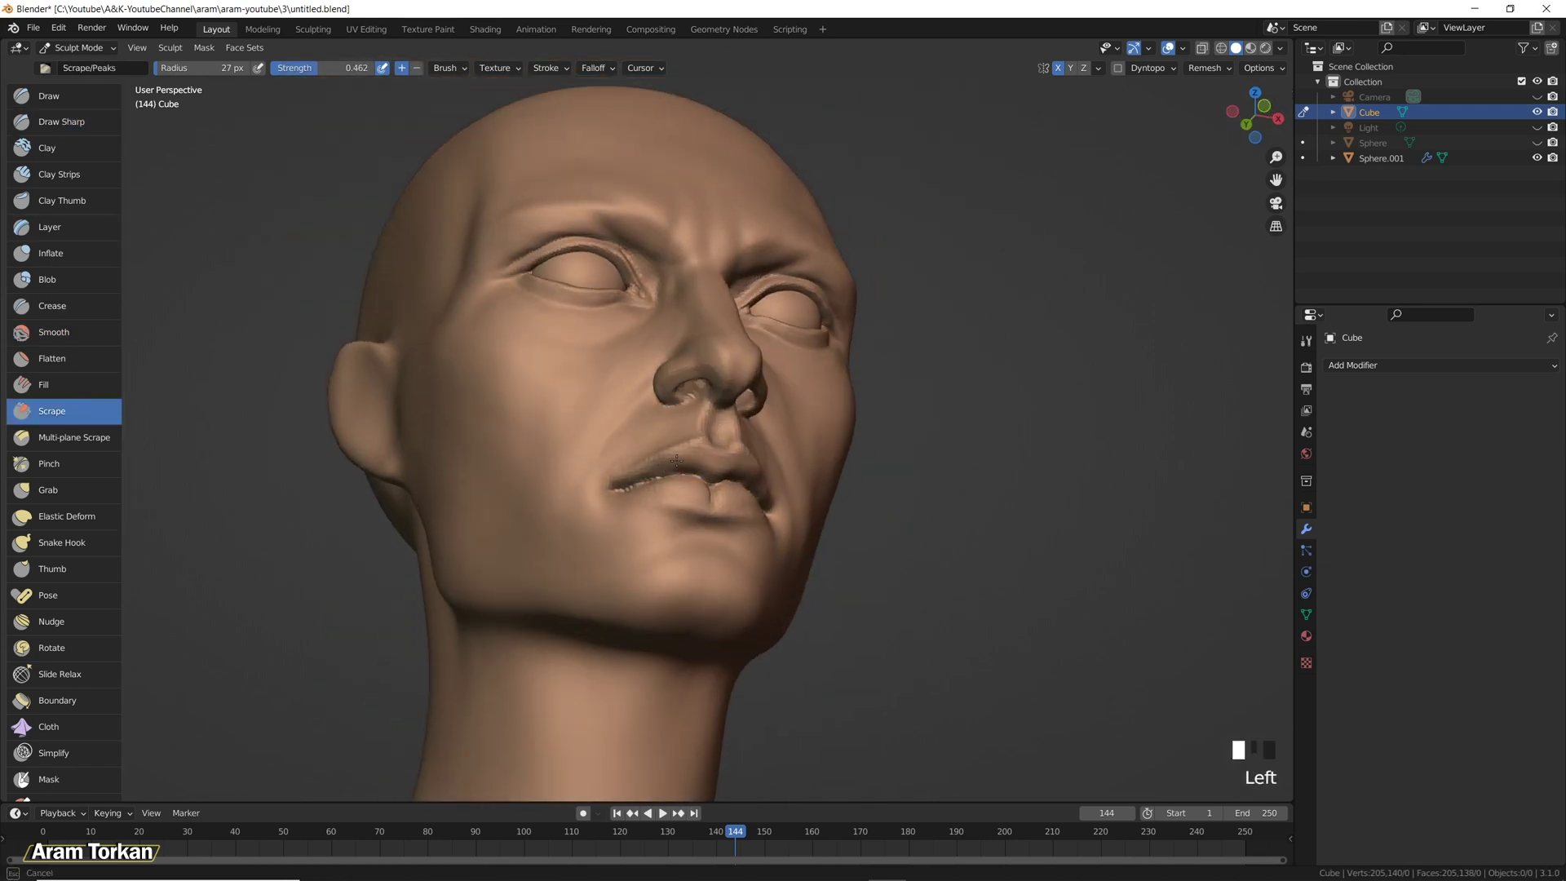
Flatten the surface of the lips with the Scrape brush at 27 px radius and 0.462 strength.
{"action": "left_click_drag", "start_coordinate": [703, 463], "coordinate": [709, 461]}
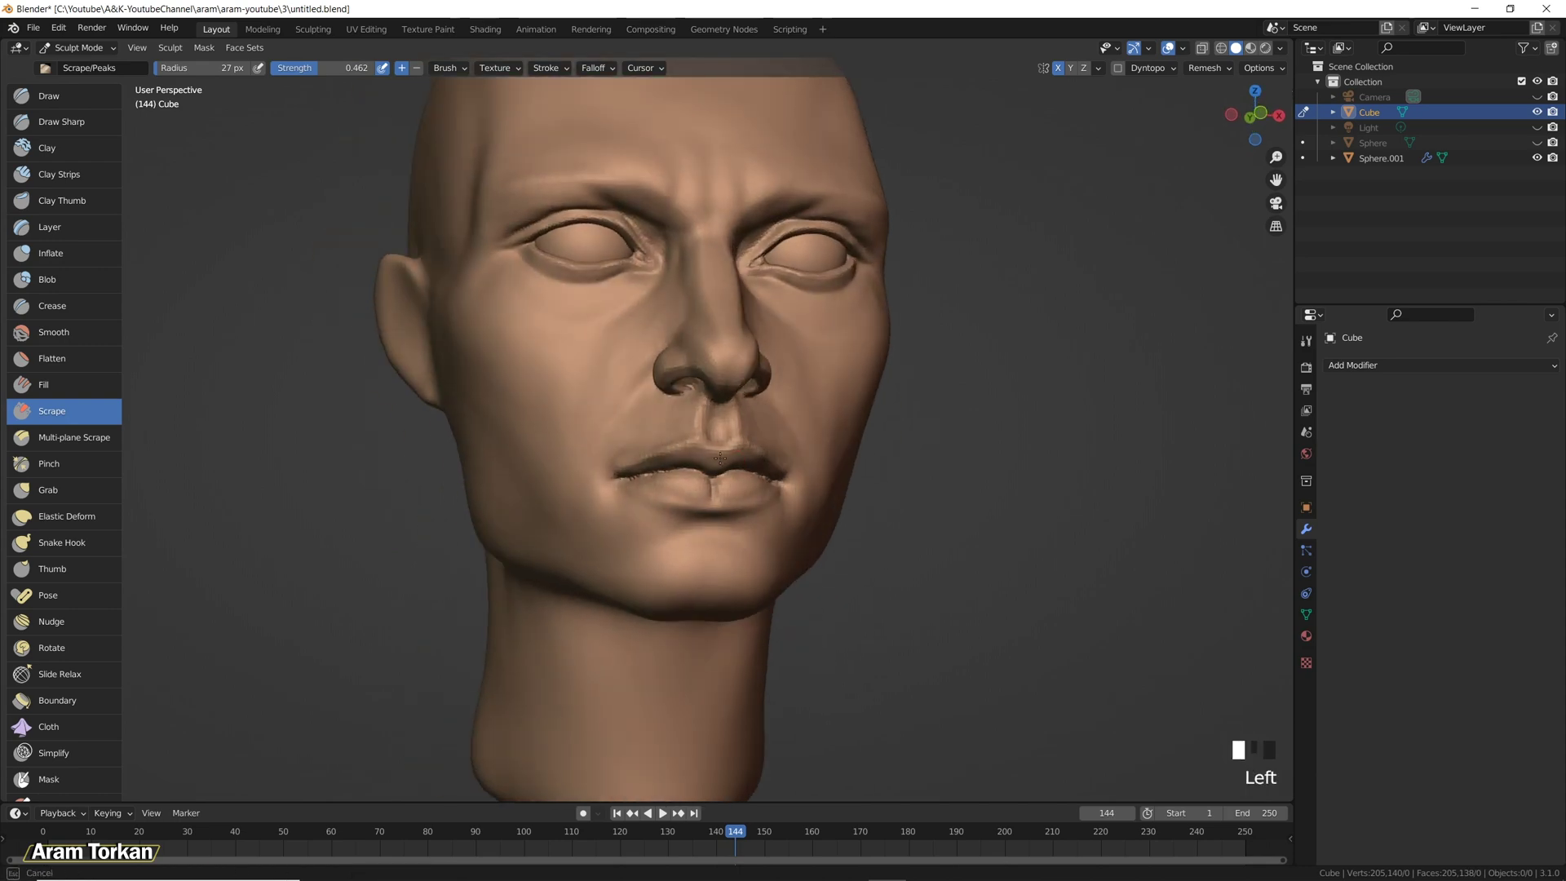
{"action": "middle_click_drag", "start_coordinate": [734, 473], "coordinate": [806, 470]}
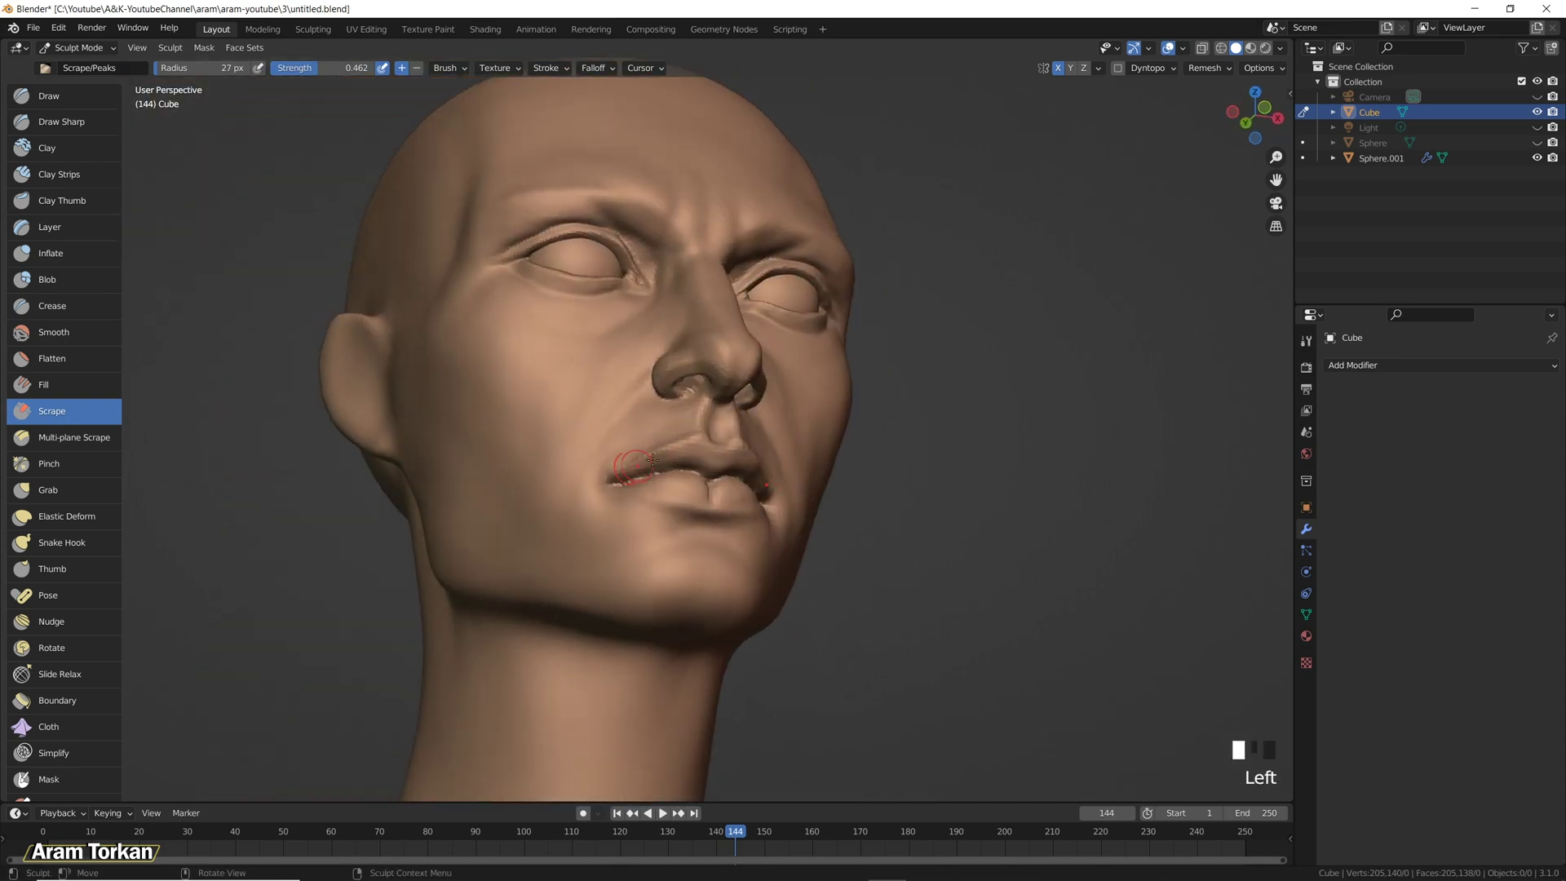
{"action": "middle_click_drag", "start_coordinate": [665, 456], "coordinate": [731, 524]}
{"action": "mouse_move", "coordinate": [730, 524]}
{"action": "left_mouse_down"}
{"action": "mouse_move", "coordinate": [748, 524]}
{"action": "mouse_move", "coordinate": [702, 493]}
{"action": "left_mouse_up"}
{"action": "middle_click_drag", "start_coordinate": [702, 493], "coordinate": [734, 509]}
{"action": "left_click_drag", "start_coordinate": [734, 509], "coordinate": [738, 507]}
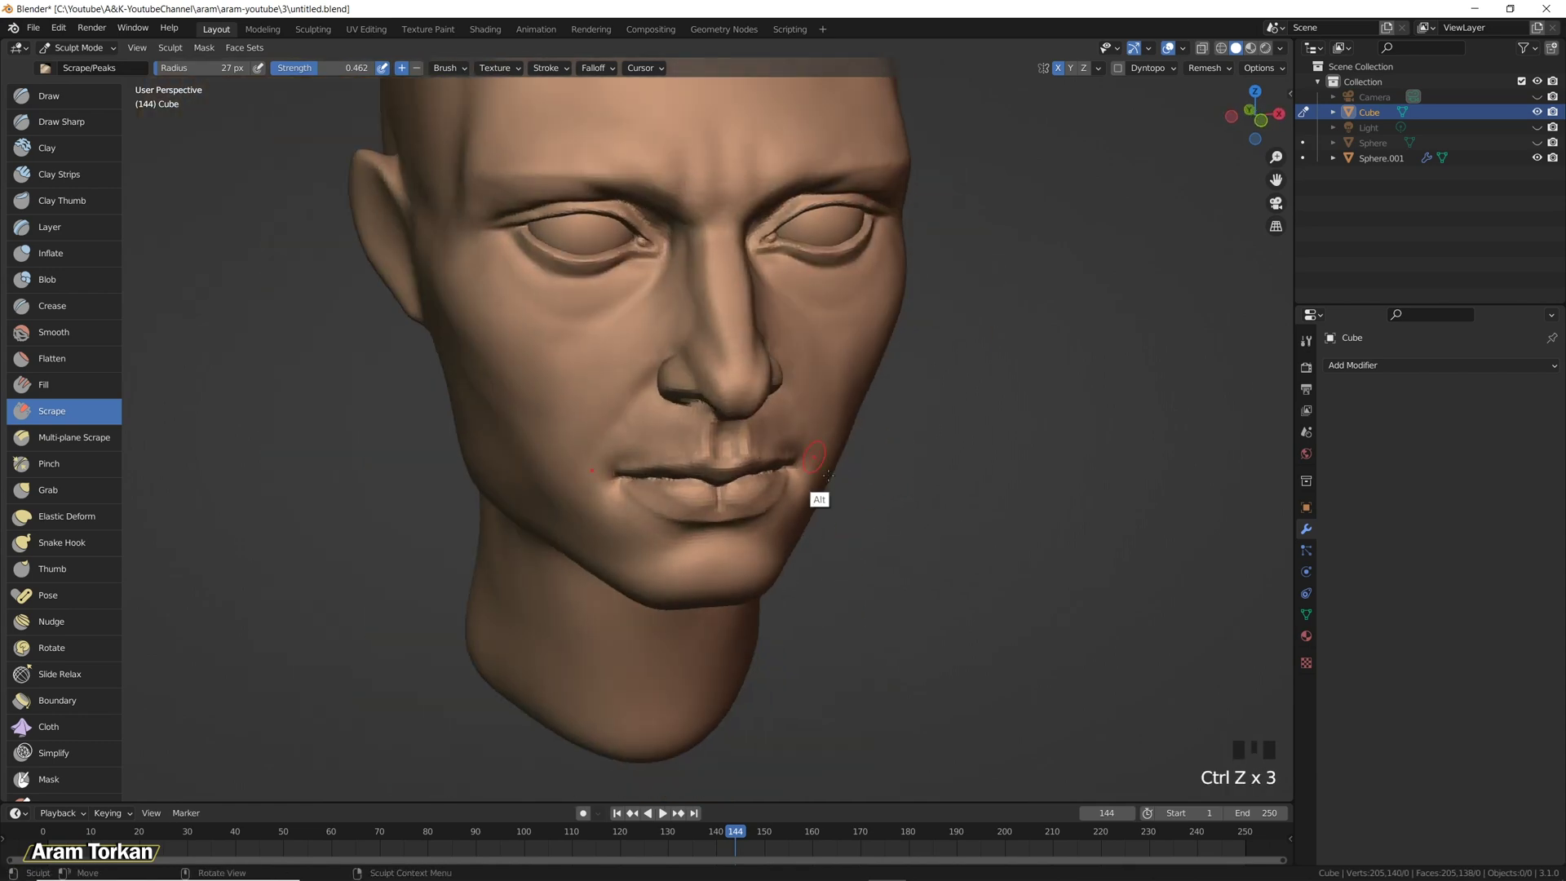
Adjust the shape of the lower lip with the Grab brush at 68 px radius.
{"action": "key", "text": "g"}
{"action": "middle_click_drag", "start_coordinate": [723, 524], "coordinate": [908, 535]}
{"action": "left_click_drag", "start_coordinate": [733, 514], "coordinate": [734, 515]}
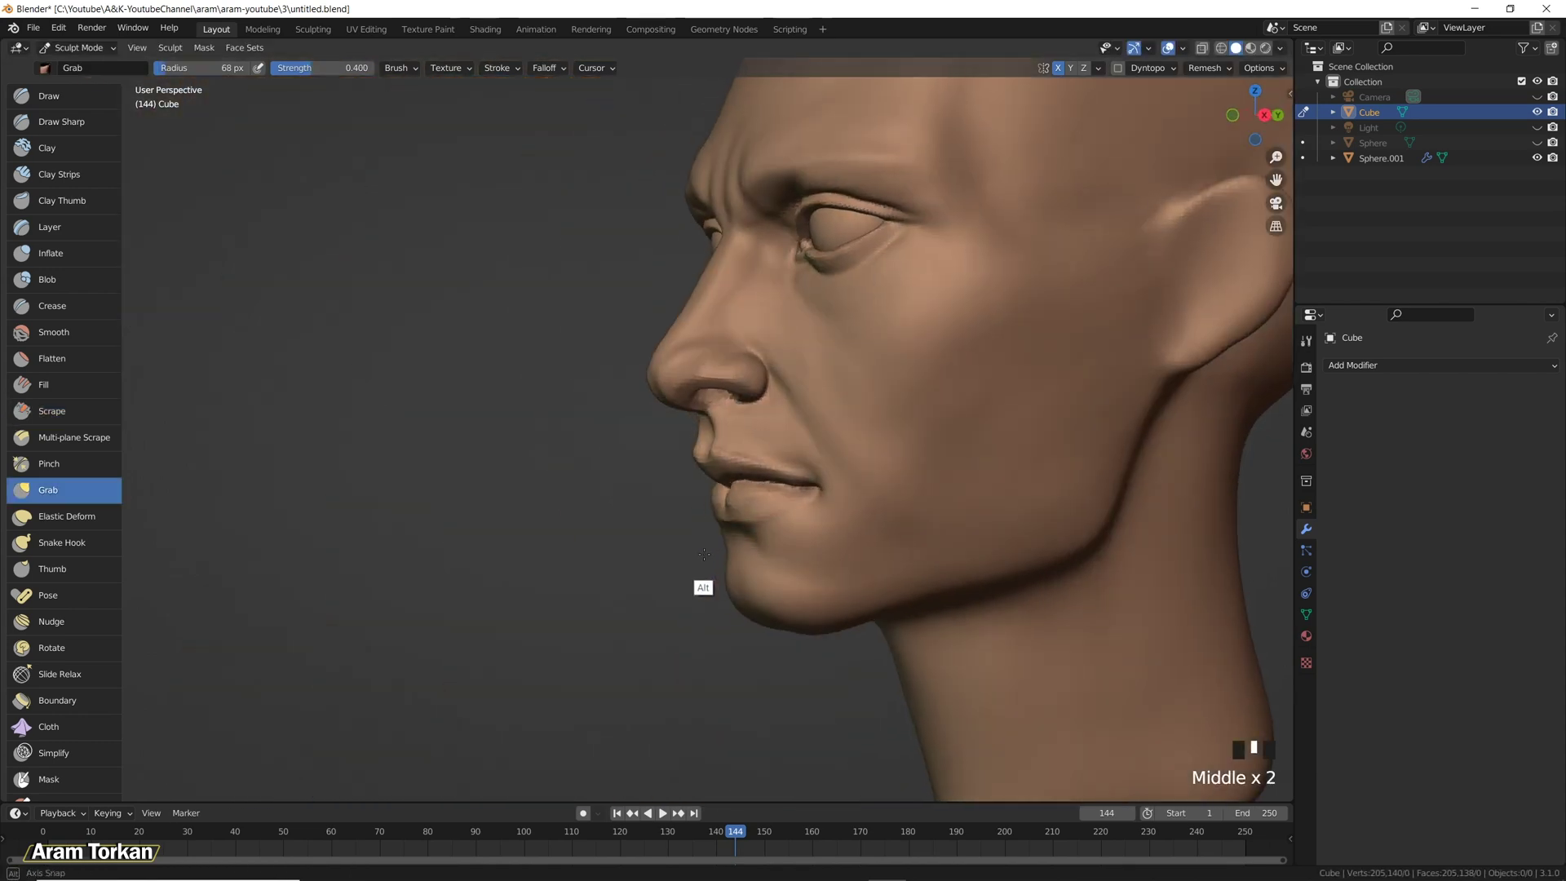
Carve beside the mouth corners with inverted Clay Strips at 23 px radius and smooth the lips.
{"action": "middle_click_drag", "start_coordinate": [702, 584], "coordinate": [524, 437]}
{"action": "key", "text": "c"}
{"action": "left_click_drag", "start_coordinate": [849, 482], "coordinate": [810, 493], "text": "ctrl"}
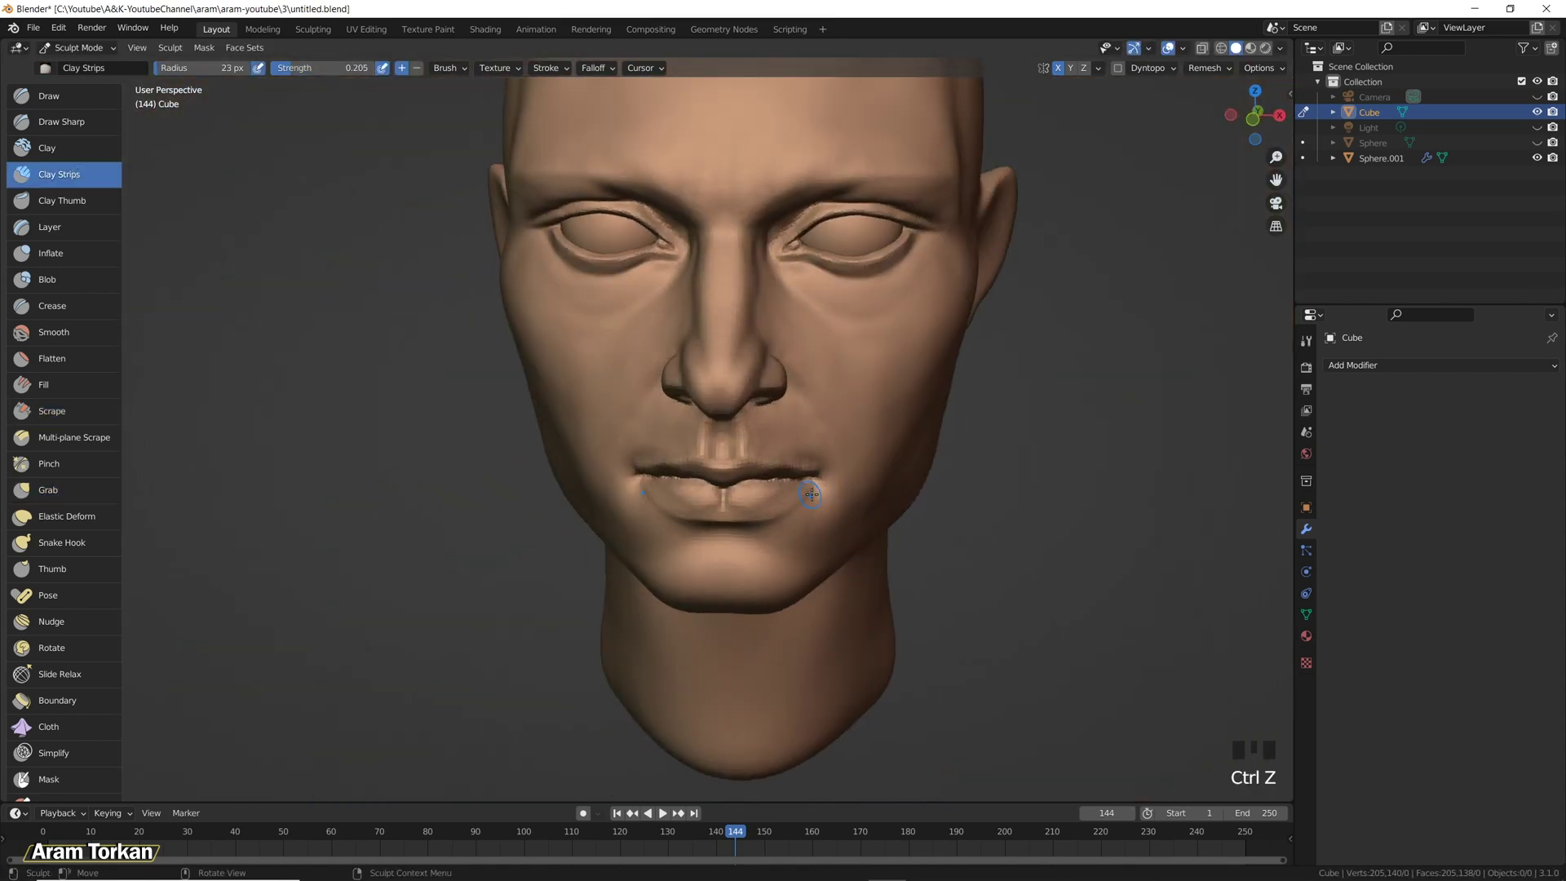
{"action": "middle_click_drag", "start_coordinate": [746, 471], "coordinate": [809, 447]}
{"action": "left_click_drag", "start_coordinate": [809, 446], "coordinate": [750, 481], "text": "shift"}
{"action": "middle_click_drag", "start_coordinate": [750, 481], "coordinate": [804, 494]}
{"action": "left_click_drag", "start_coordinate": [803, 495], "coordinate": [734, 490], "text": "shift"}
{"action": "mouse_move", "coordinate": [734, 489]}
{"action": "middle_mouse_down"}
{"action": "mouse_move", "coordinate": [785, 490]}
{"action": "mouse_move", "coordinate": [805, 522]}
{"action": "mouse_move", "coordinate": [758, 559]}
{"action": "middle_mouse_up"}
Set the Draw Sharp radius to 31 px and smooth the area below the mouth corner.
{"action": "left_click", "coordinate": [61, 121]}
{"action": "key", "text": "f"}
{"action": "left_click_drag", "start_coordinate": [758, 560], "coordinate": [815, 542], "text": "shift"}
{"action": "mouse_move", "coordinate": [816, 543]}
{"action": "middle_mouse_down"}
{"action": "mouse_move", "coordinate": [902, 587]}
{"action": "mouse_move", "coordinate": [902, 570]}
{"action": "middle_mouse_up"}
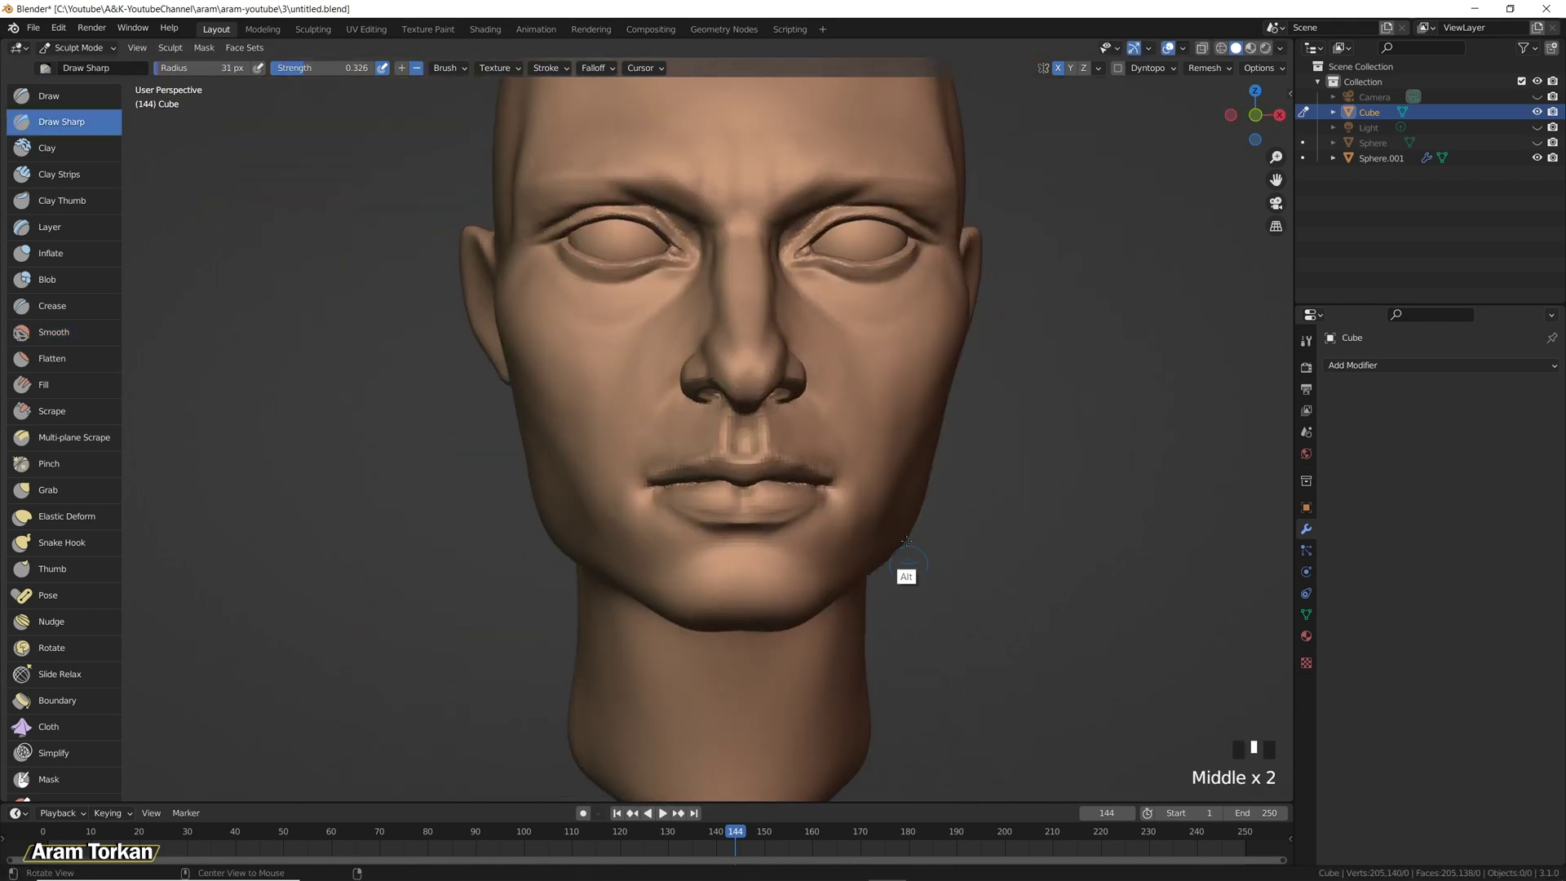
Add clay below the mouth corners with the Clay Strips brush at 31 px radius.
{"action": "left_click", "coordinate": [59, 173]}
{"action": "middle_click_drag", "start_coordinate": [835, 529], "coordinate": [832, 531]}
{"action": "left_click", "coordinate": [833, 531]}
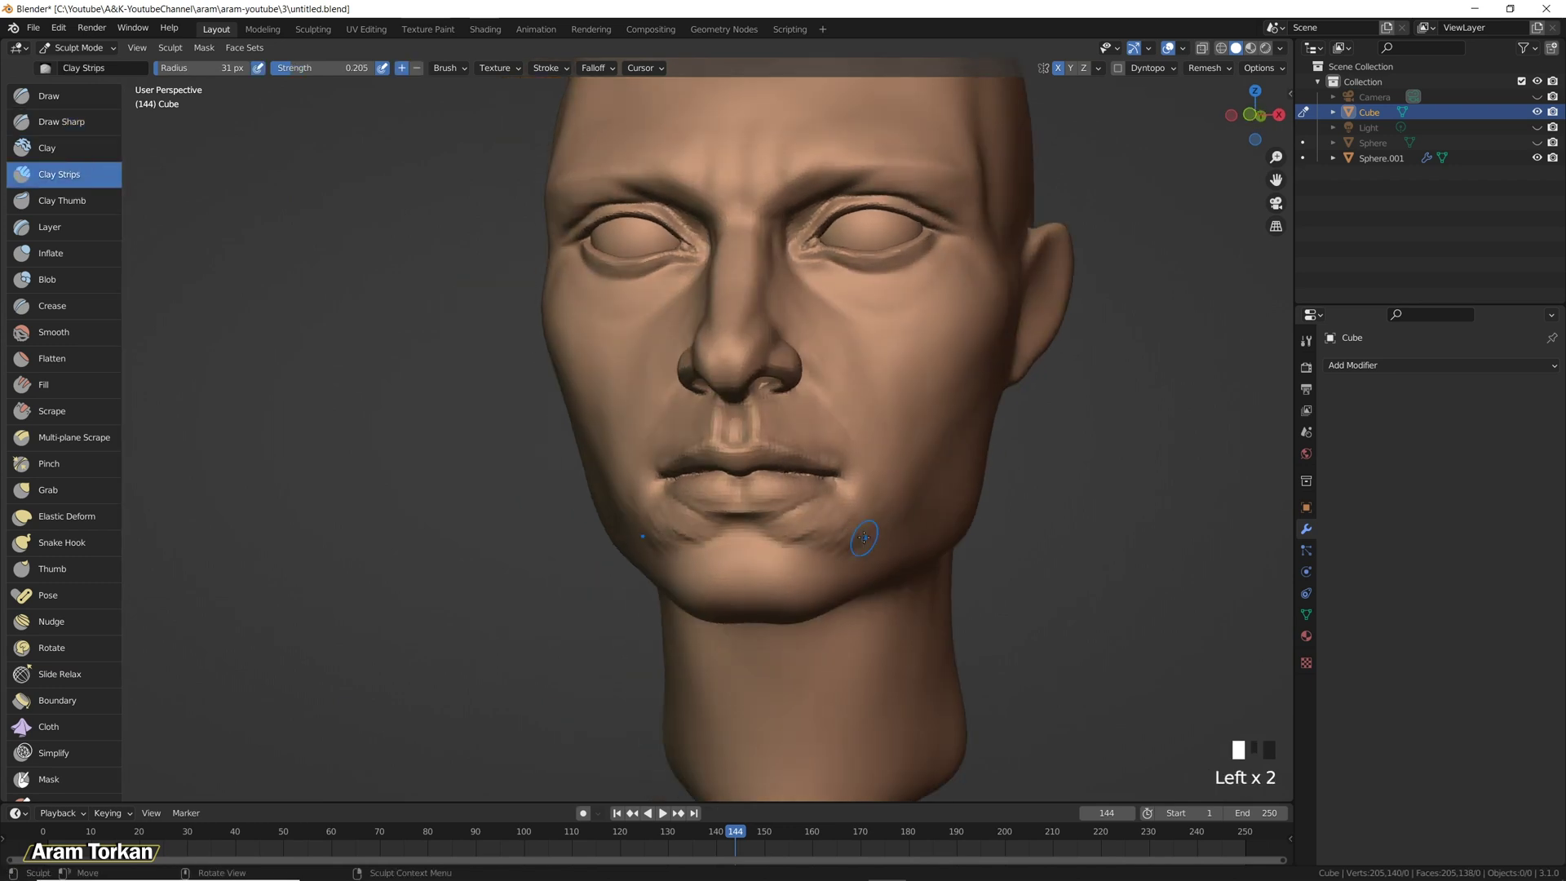
Carve a curved fold from the chin around the mouth corner to the cheek with Draw Sharp at 45 px radius.
{"action": "left_click", "coordinate": [61, 121]}
{"action": "mouse_move", "coordinate": [758, 553]}
{"action": "left_mouse_down"}
{"action": "mouse_move", "coordinate": [892, 561]}
{"action": "mouse_move", "coordinate": [784, 544]}
{"action": "mouse_move", "coordinate": [876, 520]}
{"action": "left_mouse_up"}
{"action": "middle_click_drag", "start_coordinate": [877, 521], "coordinate": [875, 475]}
{"action": "left_click_drag", "start_coordinate": [857, 508], "coordinate": [837, 434]}
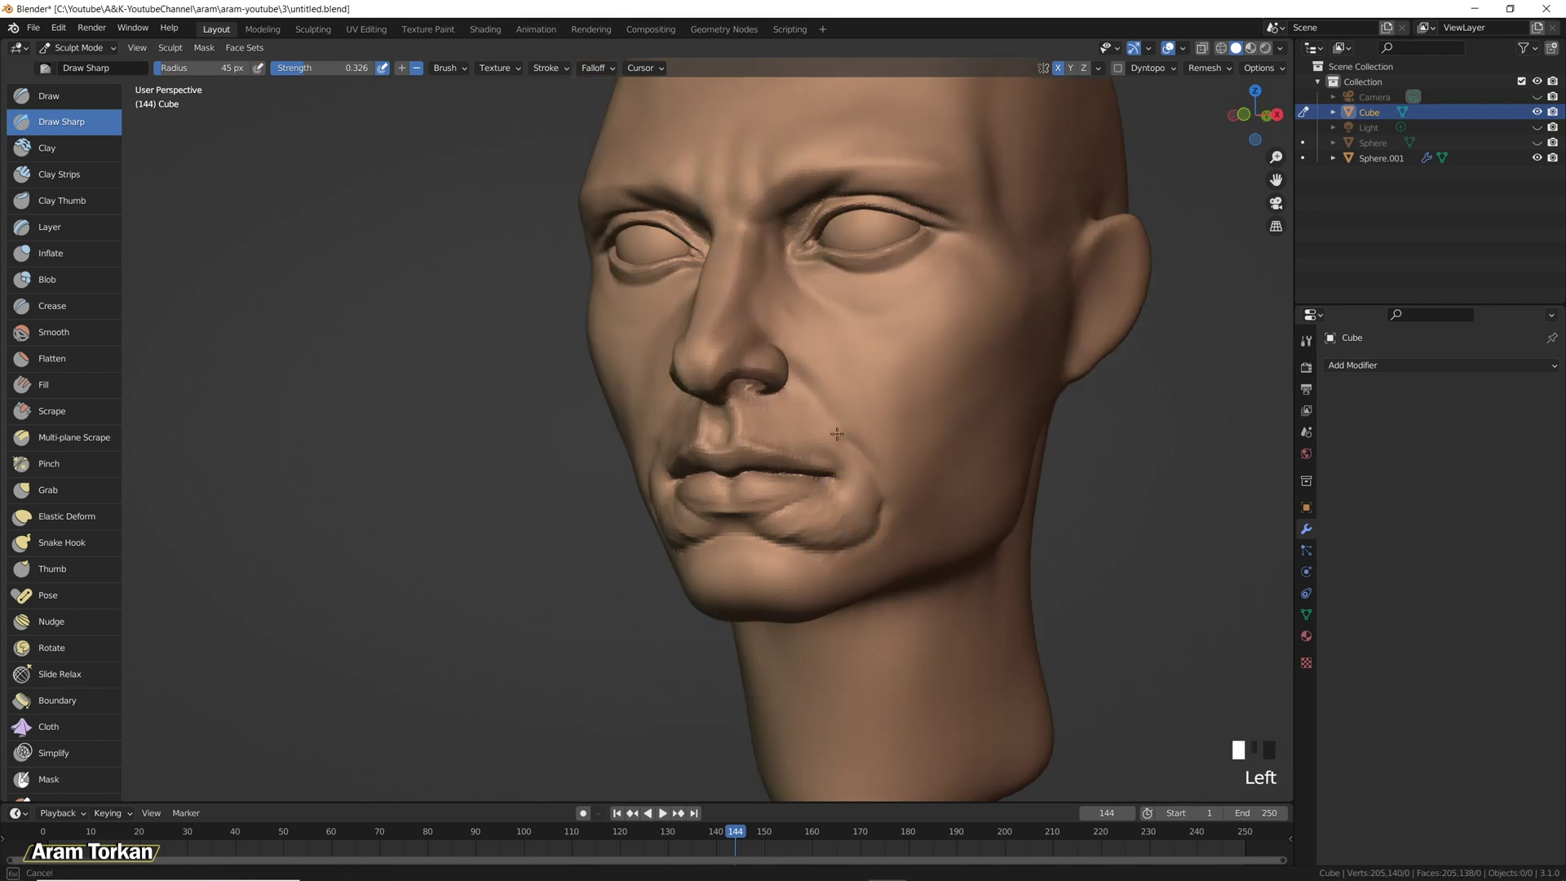
{"action": "left_click_drag", "start_coordinate": [893, 502], "coordinate": [832, 440], "text": "ctrl"}
Build up the volume around the mouth corners, chin and cheek folds with Clay Strips.
{"action": "mouse_move", "coordinate": [831, 440]}
{"action": "middle_mouse_down"}
{"action": "mouse_move", "coordinate": [1017, 549]}
{"action": "mouse_move", "coordinate": [791, 481]}
{"action": "mouse_move", "coordinate": [1052, 570]}
{"action": "mouse_move", "coordinate": [996, 619]}
{"action": "mouse_move", "coordinate": [930, 629]}
{"action": "middle_mouse_up"}
{"action": "key", "text": "c"}
{"action": "left_click", "coordinate": [771, 563]}
{"action": "left_click_drag", "start_coordinate": [770, 562], "coordinate": [620, 633]}
{"action": "left_click_drag", "start_coordinate": [645, 563], "coordinate": [715, 570]}
{"action": "middle_click_drag", "start_coordinate": [793, 555], "coordinate": [579, 482]}
{"action": "left_click", "coordinate": [579, 481]}
{"action": "left_click_drag", "start_coordinate": [620, 379], "coordinate": [585, 451]}
{"action": "left_click_drag", "start_coordinate": [593, 548], "coordinate": [632, 545]}
Undo the last three sculpting strokes around the mouth.
{"action": "mouse_move", "coordinate": [631, 545]}
{"action": "middle_mouse_down"}
{"action": "mouse_move", "coordinate": [856, 605]}
{"action": "mouse_move", "coordinate": [937, 560]}
{"action": "middle_mouse_up"}
{"action": "key", "text": "ctrl+z"}
{"action": "key", "text": "ctrl+z"}
{"action": "key", "text": "ctrl+z"}
Add short Clay Strips dabs along the side of the jaw.
{"action": "left_click", "coordinate": [944, 571]}
{"action": "left_click", "coordinate": [926, 557]}
{"action": "left_click", "coordinate": [920, 551]}
{"action": "left_click", "coordinate": [914, 546]}
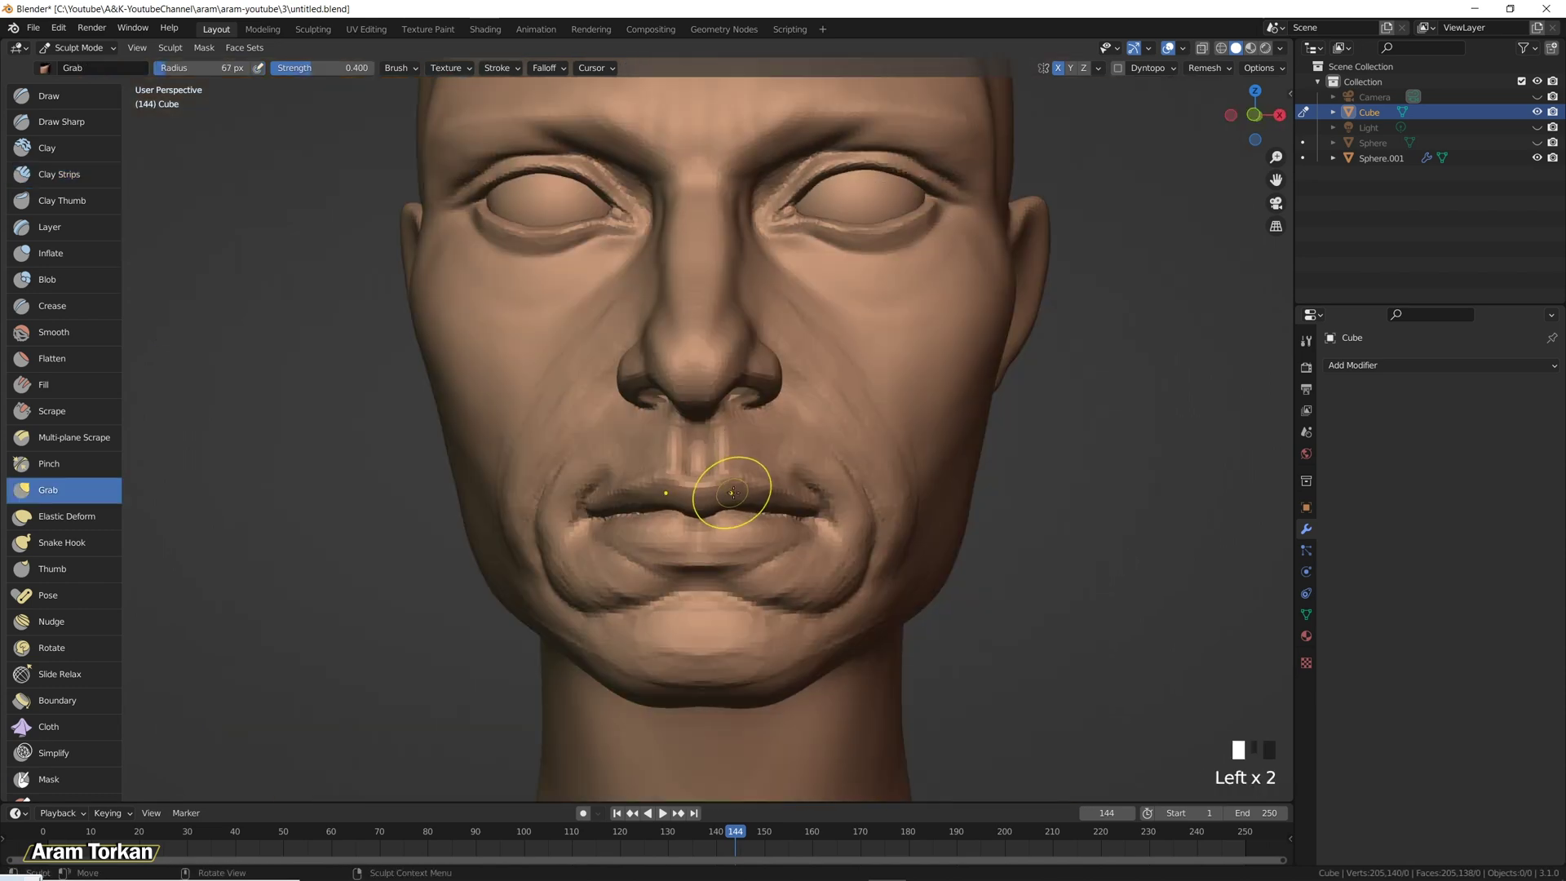
Pull the upper lip upward with the Grab brush at 67 px radius.
{"action": "left_click_drag", "start_coordinate": [727, 482], "coordinate": [720, 419]}
{"action": "left_click", "coordinate": [915, 454]}
Smooth the folds around the mouth and the lower cheek at 58 px radius and 0.142 strength.
{"action": "mouse_move", "coordinate": [916, 454]}
{"action": "middle_mouse_down"}
{"action": "mouse_move", "coordinate": [1081, 578]}
{"action": "mouse_move", "coordinate": [899, 575]}
{"action": "mouse_move", "coordinate": [946, 594]}
{"action": "mouse_move", "coordinate": [971, 531]}
{"action": "middle_mouse_up"}
{"action": "left_click", "coordinate": [751, 472], "text": "shift"}
{"action": "left_click", "coordinate": [751, 472], "text": "shift"}
{"action": "left_click_drag", "start_coordinate": [800, 467], "coordinate": [799, 466], "text": "shift"}
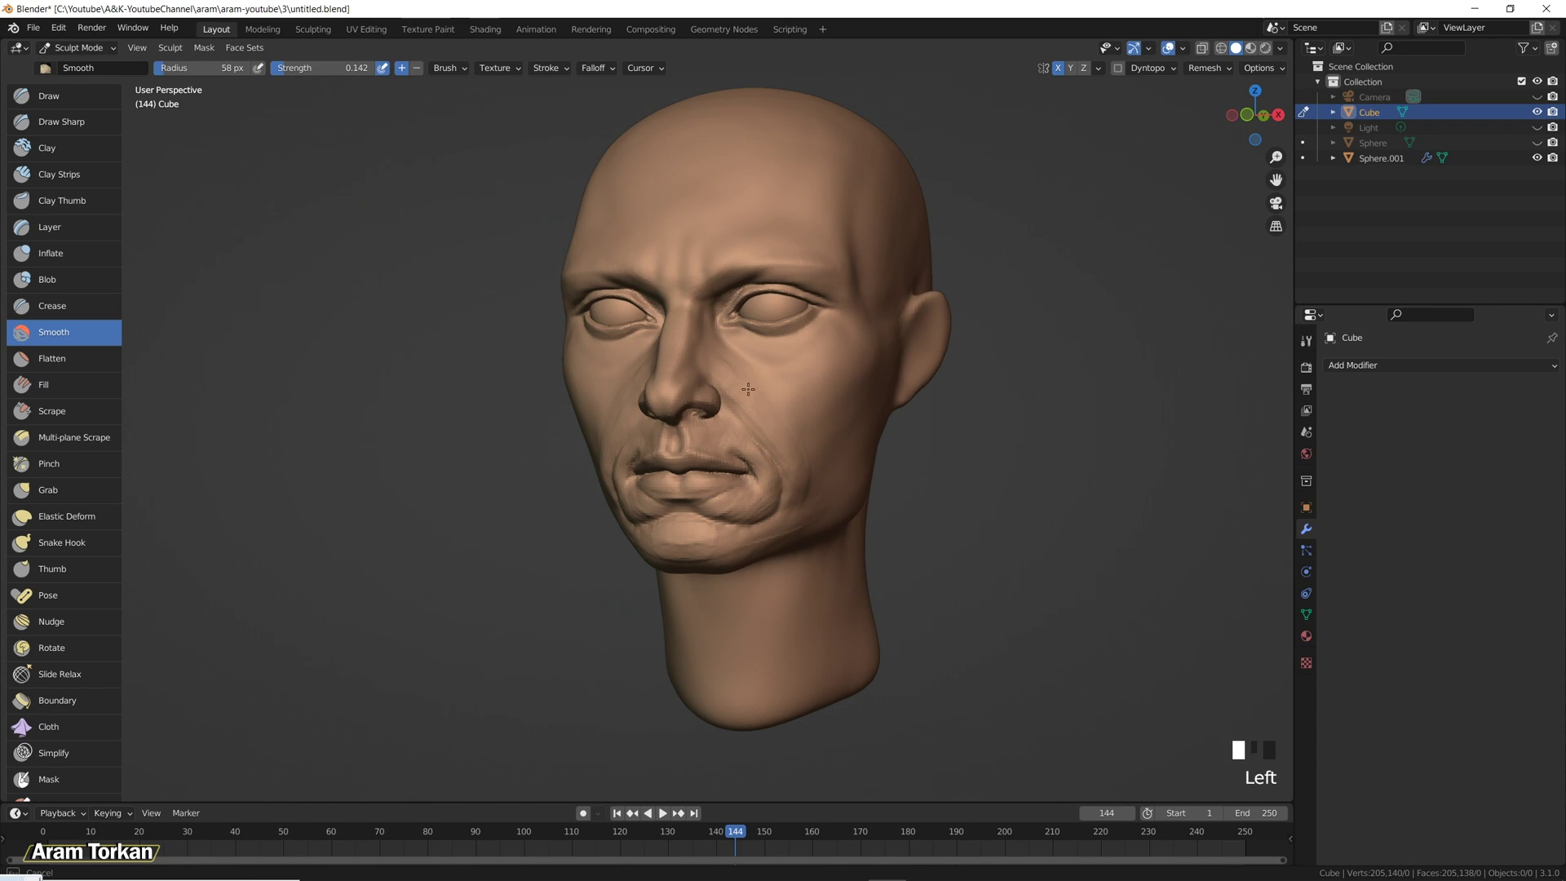
{"action": "middle_click_drag", "start_coordinate": [749, 506], "coordinate": [907, 553], "text": "ctrl"}
{"action": "left_click_drag", "start_coordinate": [907, 553], "coordinate": [908, 554]}
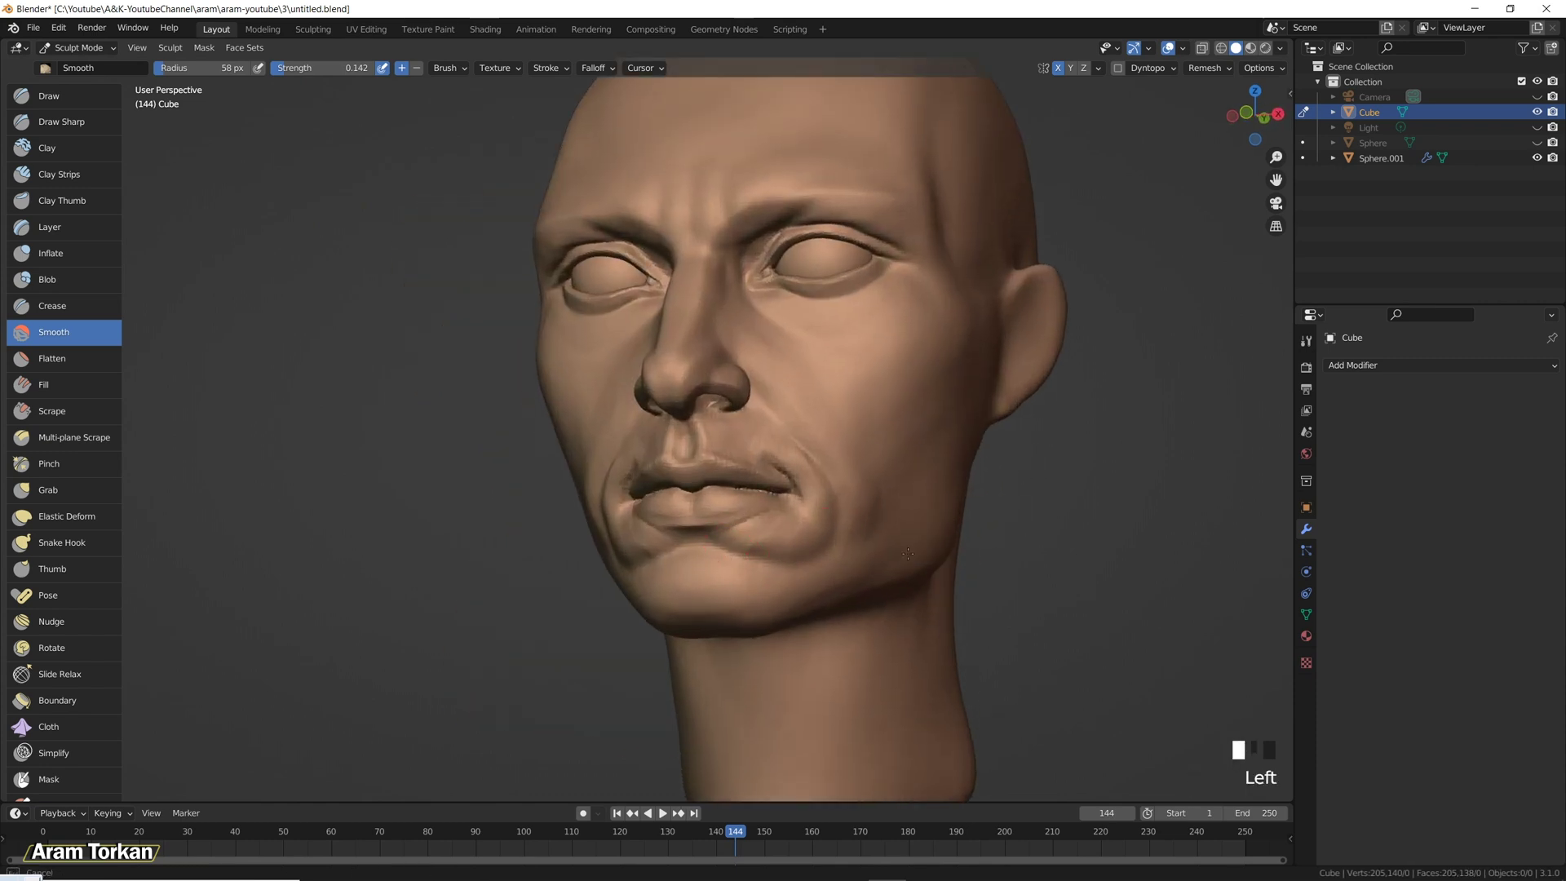
Reduce the Smooth brush radius to 32 px and soften the fold between the nose and mouth corner.
{"action": "key", "text": "f"}
{"action": "left_click", "coordinate": [864, 494]}
{"action": "left_click_drag", "start_coordinate": [789, 389], "coordinate": [830, 475]}
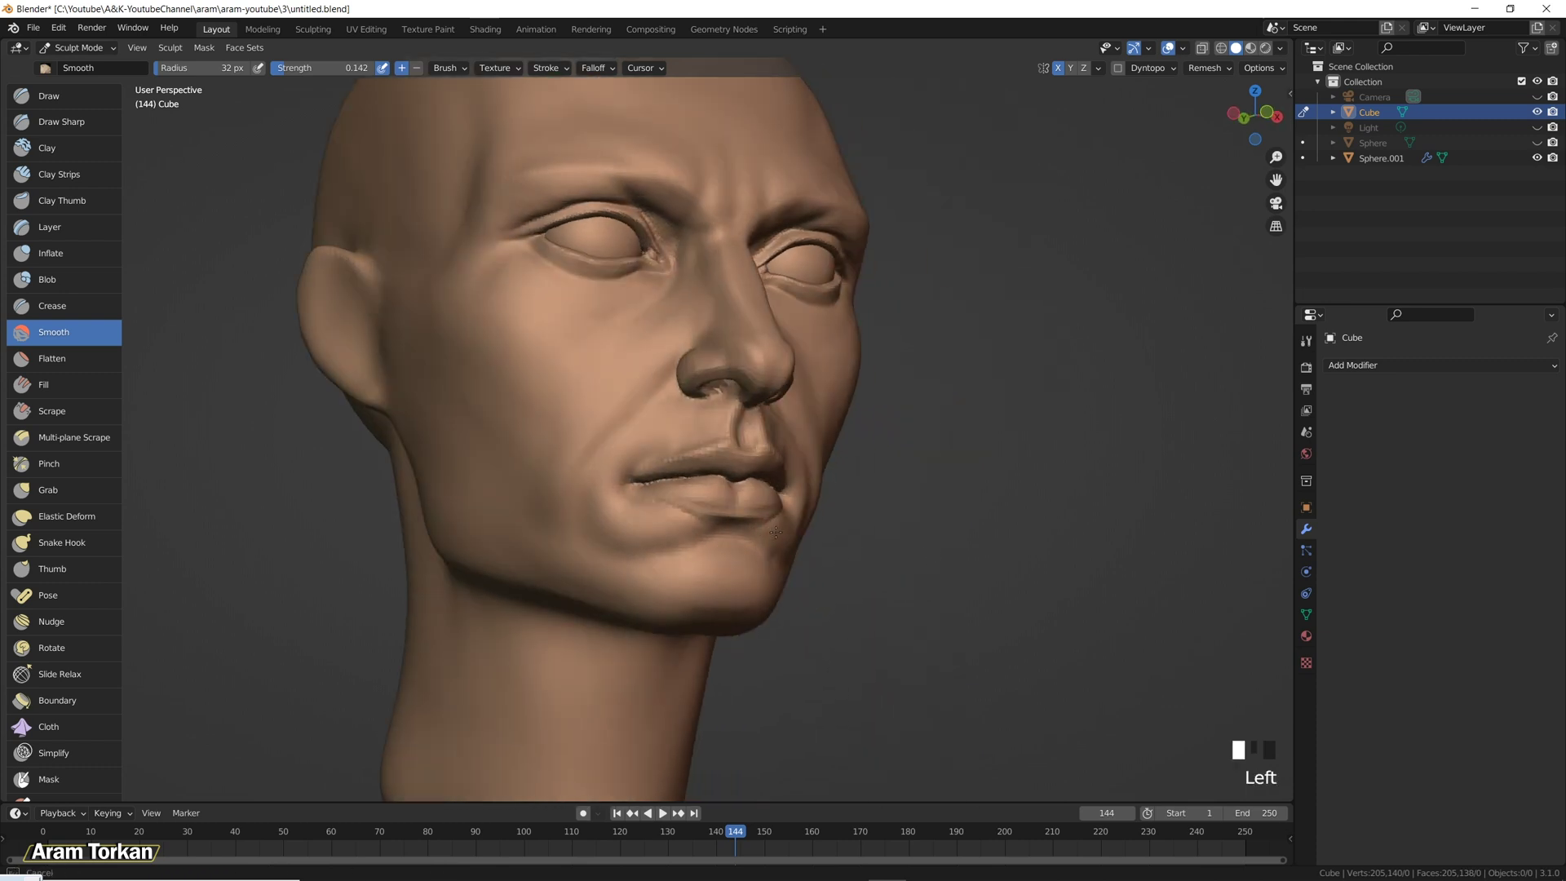
Carve the hollow beneath the lower lip with inverted Clay Strips at 24 px radius and smooth it.
{"action": "left_click", "coordinate": [59, 173]}
{"action": "middle_click_drag", "start_coordinate": [729, 573], "coordinate": [746, 577]}
{"action": "key", "text": "f"}
{"action": "left_click", "coordinate": [773, 537], "text": "ctrl"}
{"action": "left_click", "coordinate": [773, 536], "text": "ctrl"}
{"action": "left_click", "coordinate": [770, 544], "text": "ctrl"}
{"action": "left_click", "coordinate": [769, 544], "text": "ctrl"}
{"action": "left_click", "coordinate": [770, 544], "text": "ctrl"}
{"action": "left_click", "coordinate": [770, 544], "text": "ctrl"}
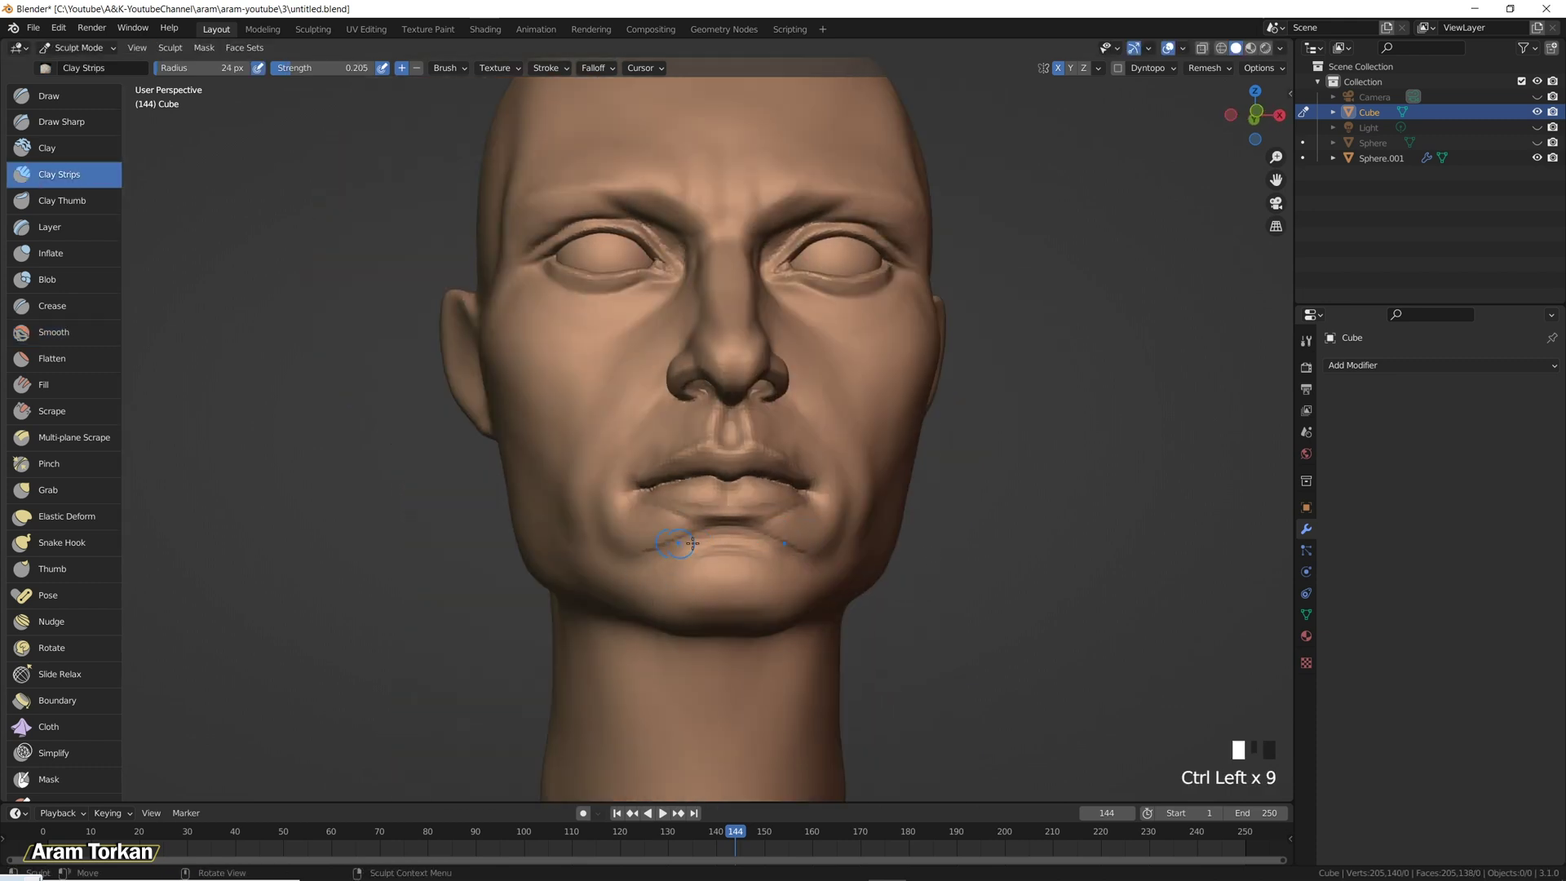
{"action": "left_click", "coordinate": [713, 536], "text": "shift"}
Build up the upper chin with three Clay Strips strokes and smooth the chin and jaw.
{"action": "left_click", "coordinate": [718, 561]}
{"action": "left_click", "coordinate": [703, 563]}
{"action": "left_click", "coordinate": [692, 563]}
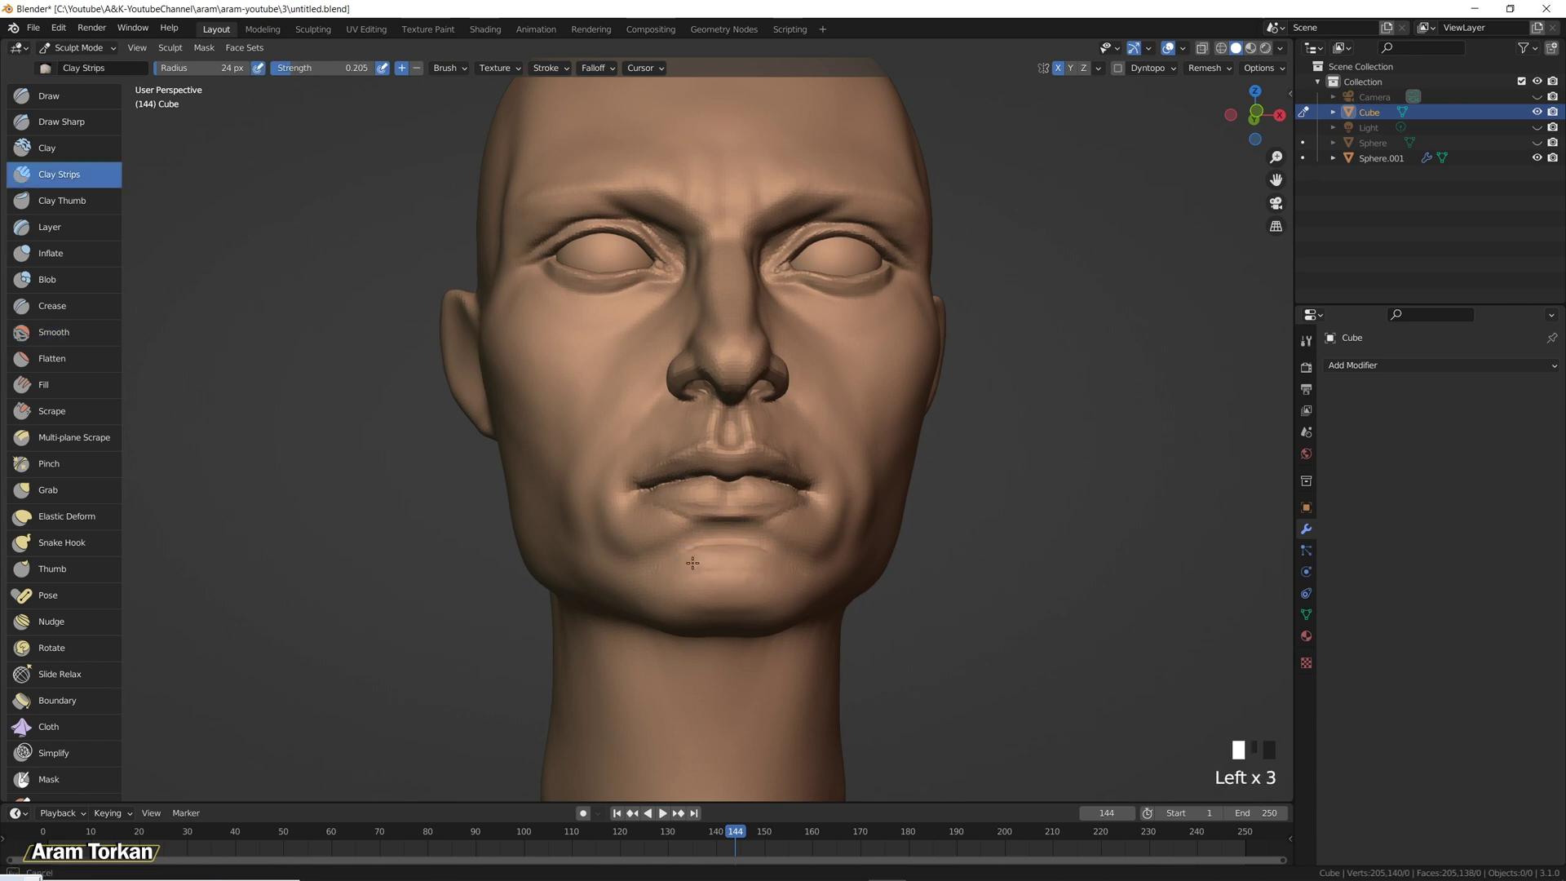
{"action": "left_click_drag", "start_coordinate": [713, 582], "coordinate": [692, 581], "text": "shift"}
{"action": "key", "text": "shift"}
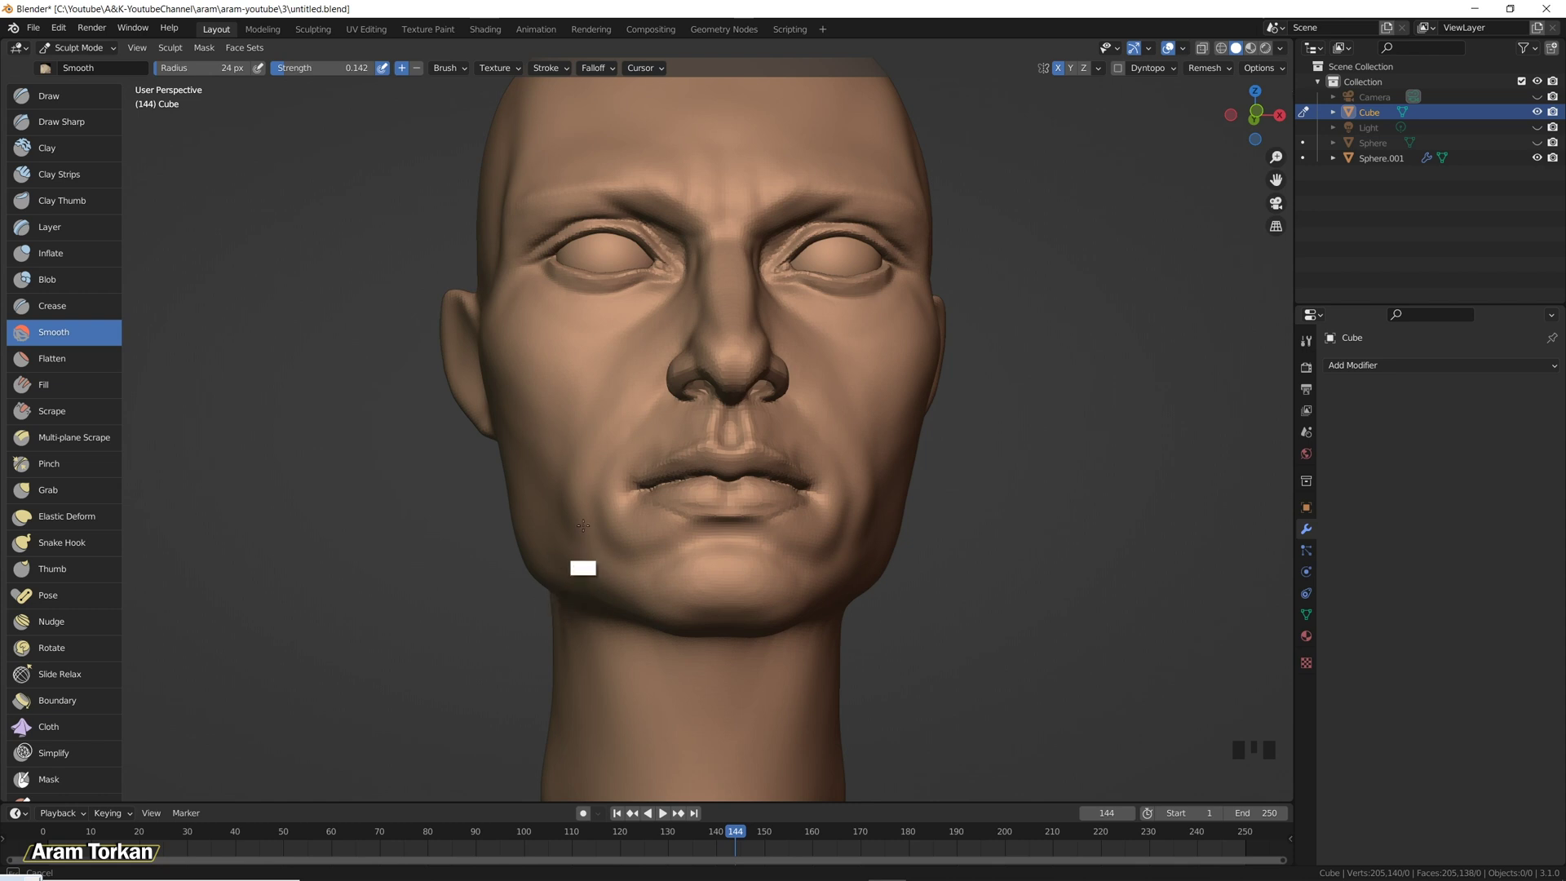
Smooth the cheek at 48 px radius and 0.276 strength, and the lower lip at 16 px and 0.084.
{"action": "middle_click_drag", "start_coordinate": [636, 562], "coordinate": [854, 470]}
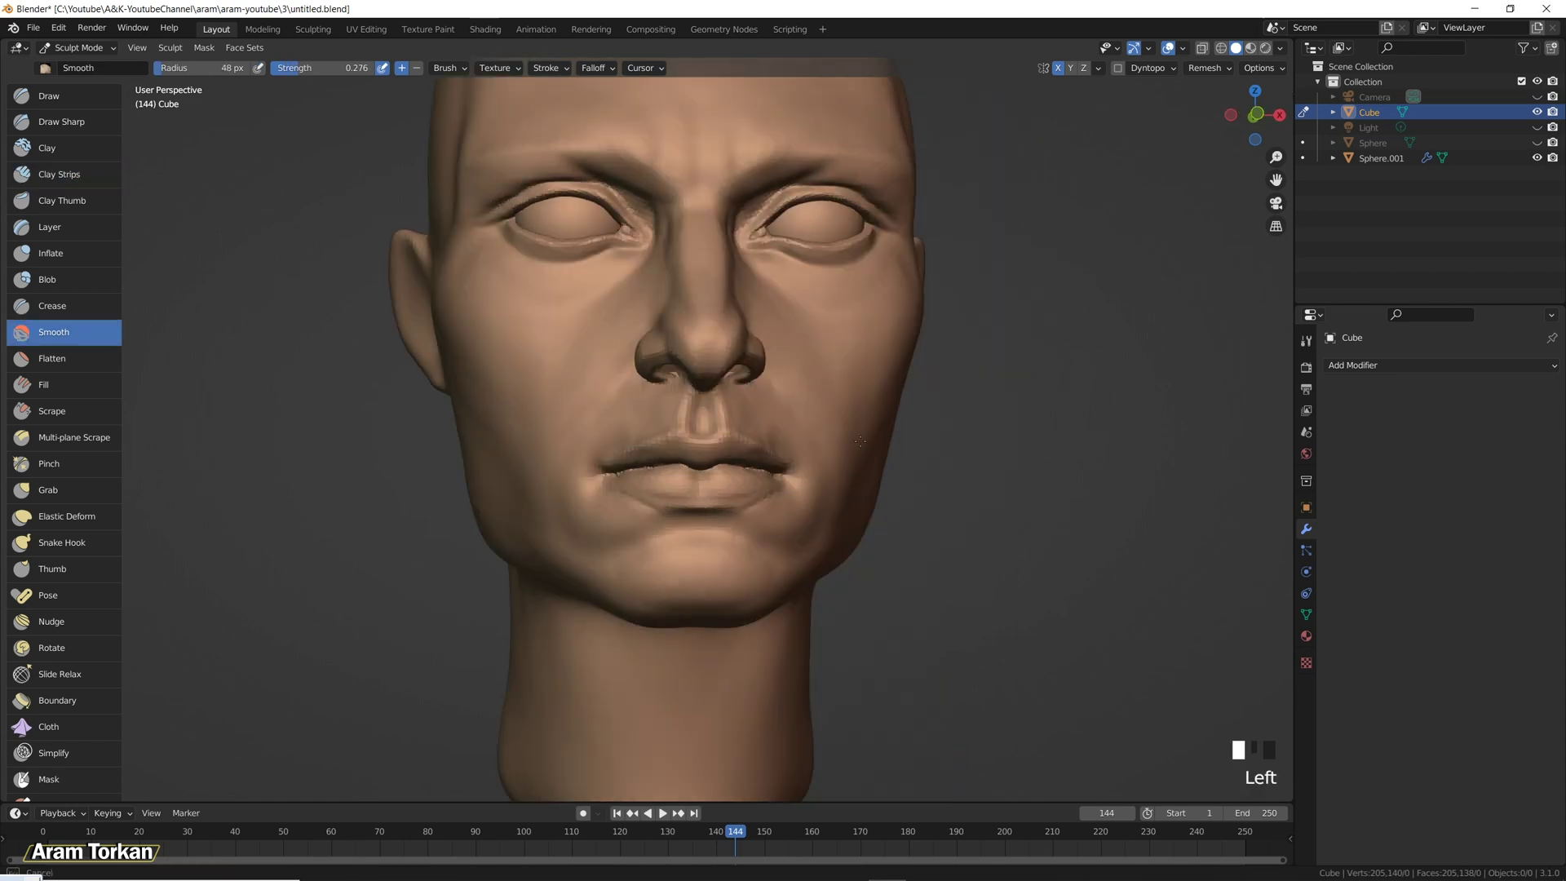
{"action": "middle_click_drag", "start_coordinate": [847, 532], "coordinate": [1051, 554]}
{"action": "left_click_drag", "start_coordinate": [781, 488], "coordinate": [786, 490]}
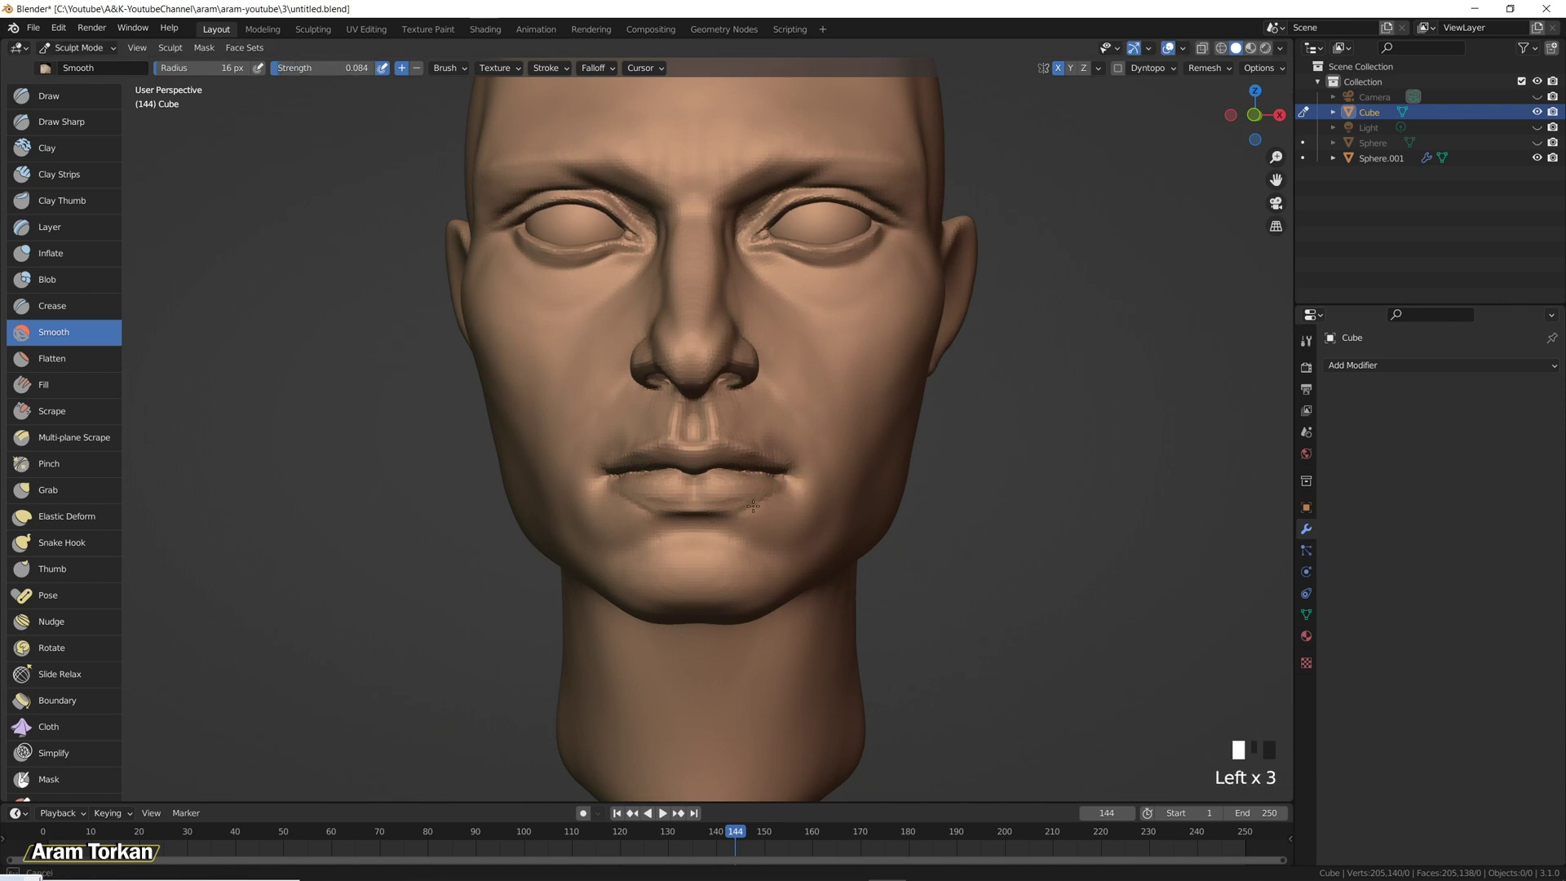
Carve along the outer edge of the lower lip with inverted Clay Strips and smooth below it.
{"action": "left_click", "coordinate": [59, 174]}
{"action": "left_click", "coordinate": [771, 505], "text": "ctrl"}
{"action": "left_click", "coordinate": [772, 505], "text": "ctrl"}
{"action": "mouse_move", "coordinate": [771, 505]}
{"action": "middle_mouse_down"}
{"action": "mouse_move", "coordinate": [795, 534]}
{"action": "mouse_move", "coordinate": [942, 521]}
{"action": "mouse_move", "coordinate": [751, 497]}
{"action": "mouse_move", "coordinate": [912, 569]}
{"action": "mouse_move", "coordinate": [768, 488]}
{"action": "middle_mouse_up"}
{"action": "left_click", "coordinate": [773, 499], "text": "ctrl"}
{"action": "left_click", "coordinate": [801, 494], "text": "ctrl"}
{"action": "left_click", "coordinate": [780, 520], "text": "shift"}
Sharpen the lower lip near the mouth corners with Draw Sharp at 16 px radius and smooth beneath the lip.
{"action": "left_click", "coordinate": [61, 121]}
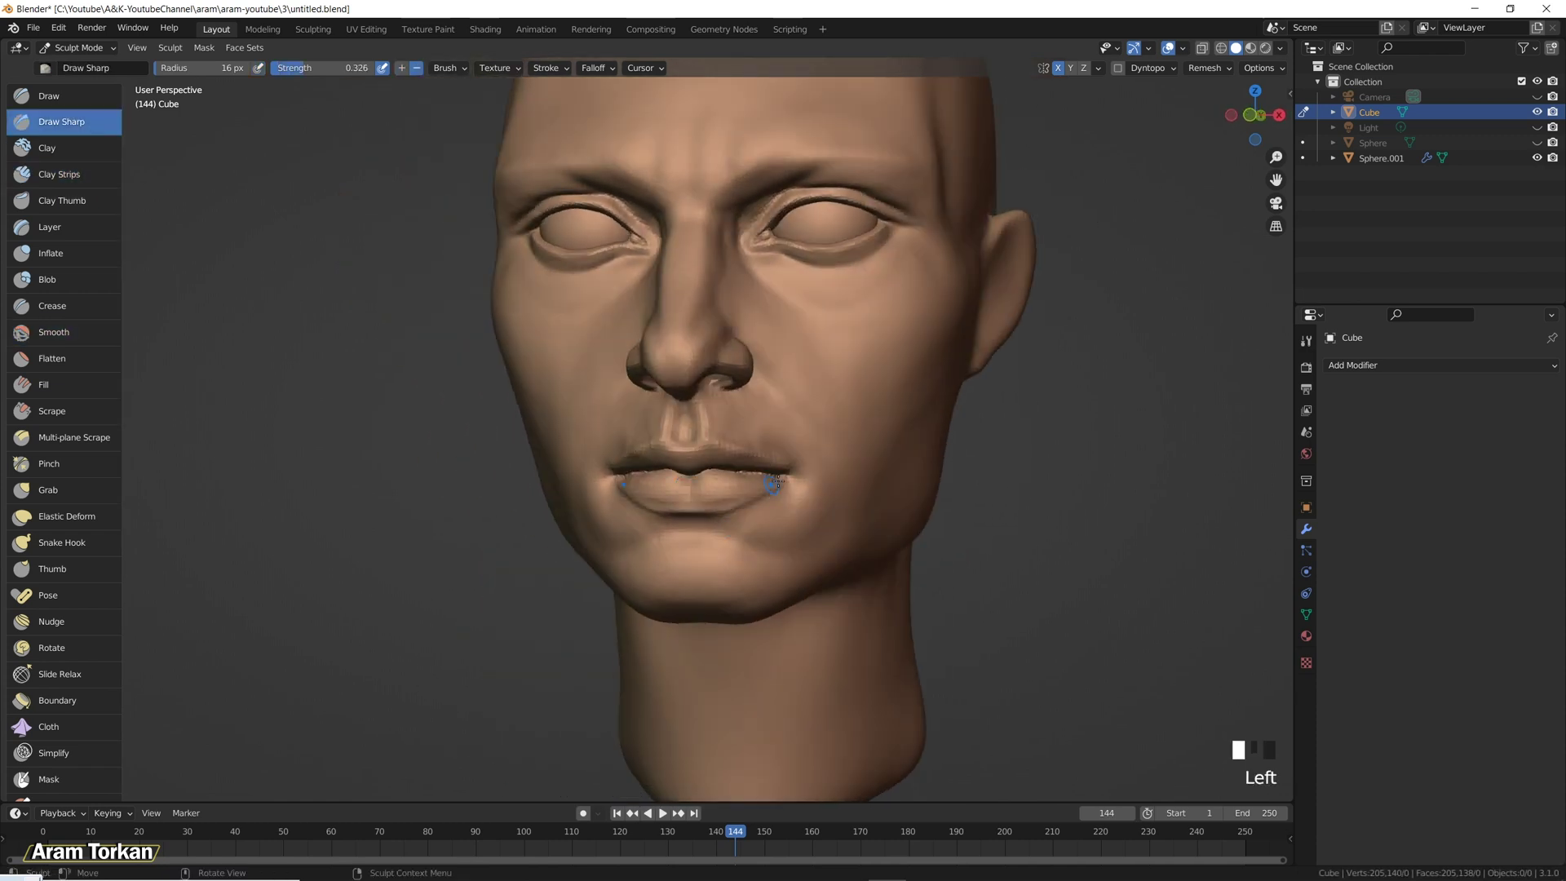
{"action": "left_click_drag", "start_coordinate": [803, 529], "coordinate": [742, 482], "text": "alt"}
{"action": "left_click", "coordinate": [721, 530], "text": "shift"}
Swell the lip edges near the mouth corners with the Inflate brush at 12 px radius and 0.267 strength.
{"action": "mouse_move", "coordinate": [722, 530]}
{"action": "middle_mouse_down"}
{"action": "mouse_move", "coordinate": [884, 490]}
{"action": "mouse_move", "coordinate": [84, 251]}
{"action": "middle_mouse_up"}
{"action": "left_click", "coordinate": [84, 251]}
{"action": "left_click", "coordinate": [626, 462]}
{"action": "middle_click_drag", "start_coordinate": [646, 459], "coordinate": [625, 503]}
{"action": "left_click", "coordinate": [624, 502]}
{"action": "left_click_drag", "start_coordinate": [814, 512], "coordinate": [752, 514], "text": "alt"}
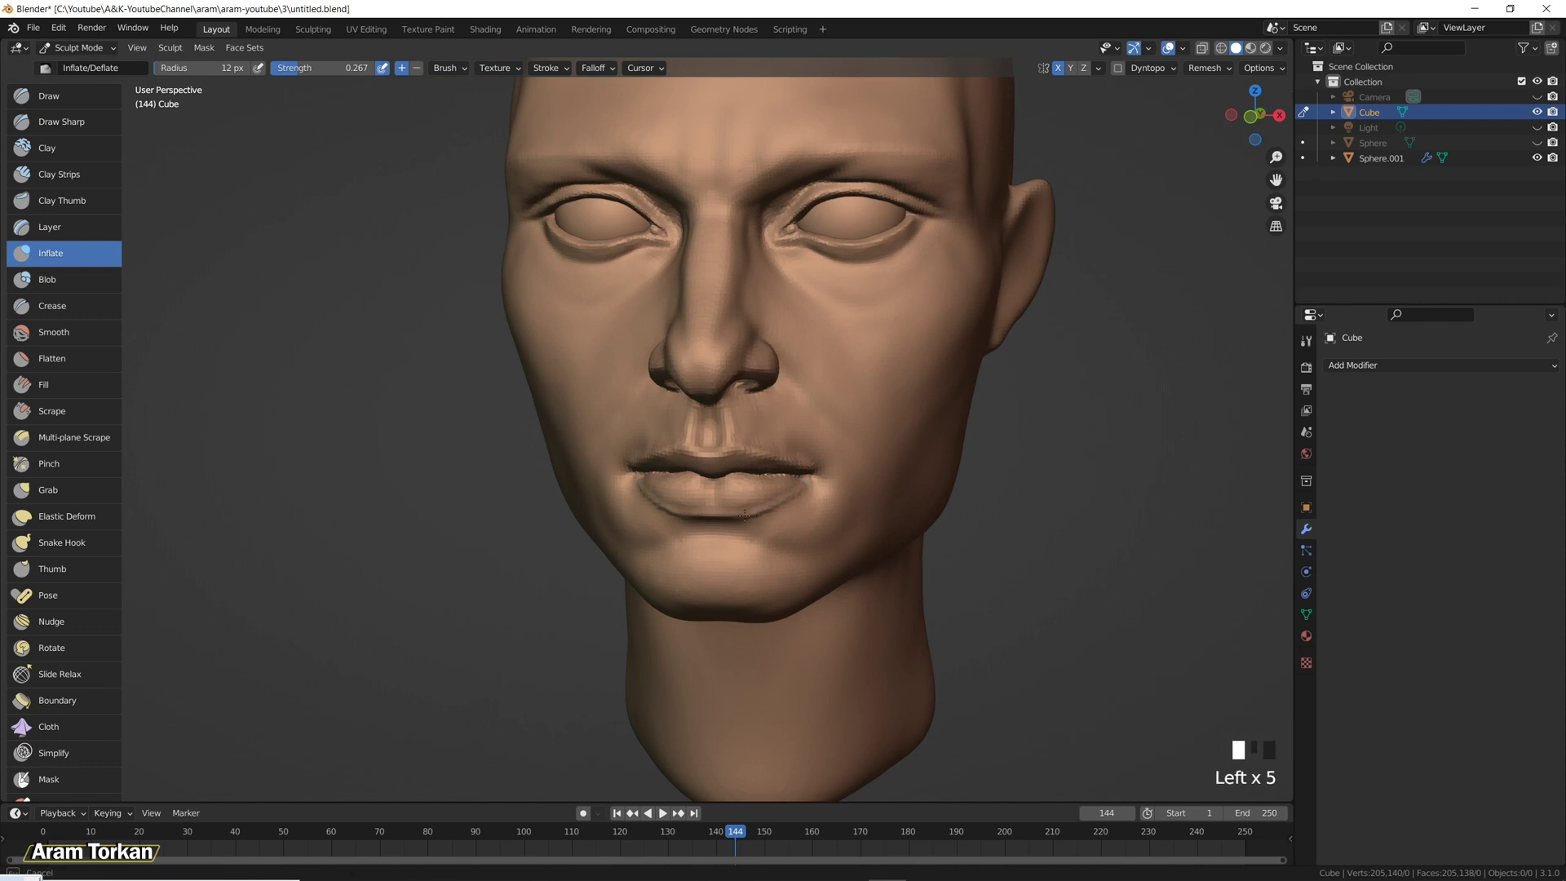
{"action": "mouse_move", "coordinate": [860, 516]}
{"action": "left_mouse_down", "text": "alt"}
{"action": "mouse_move", "coordinate": [741, 535]}
{"action": "mouse_move", "coordinate": [756, 489]}
{"action": "mouse_move", "coordinate": [775, 524]}
{"action": "mouse_move", "coordinate": [820, 505]}
{"action": "mouse_move", "coordinate": [726, 475]}
{"action": "left_mouse_up", "text": "alt"}
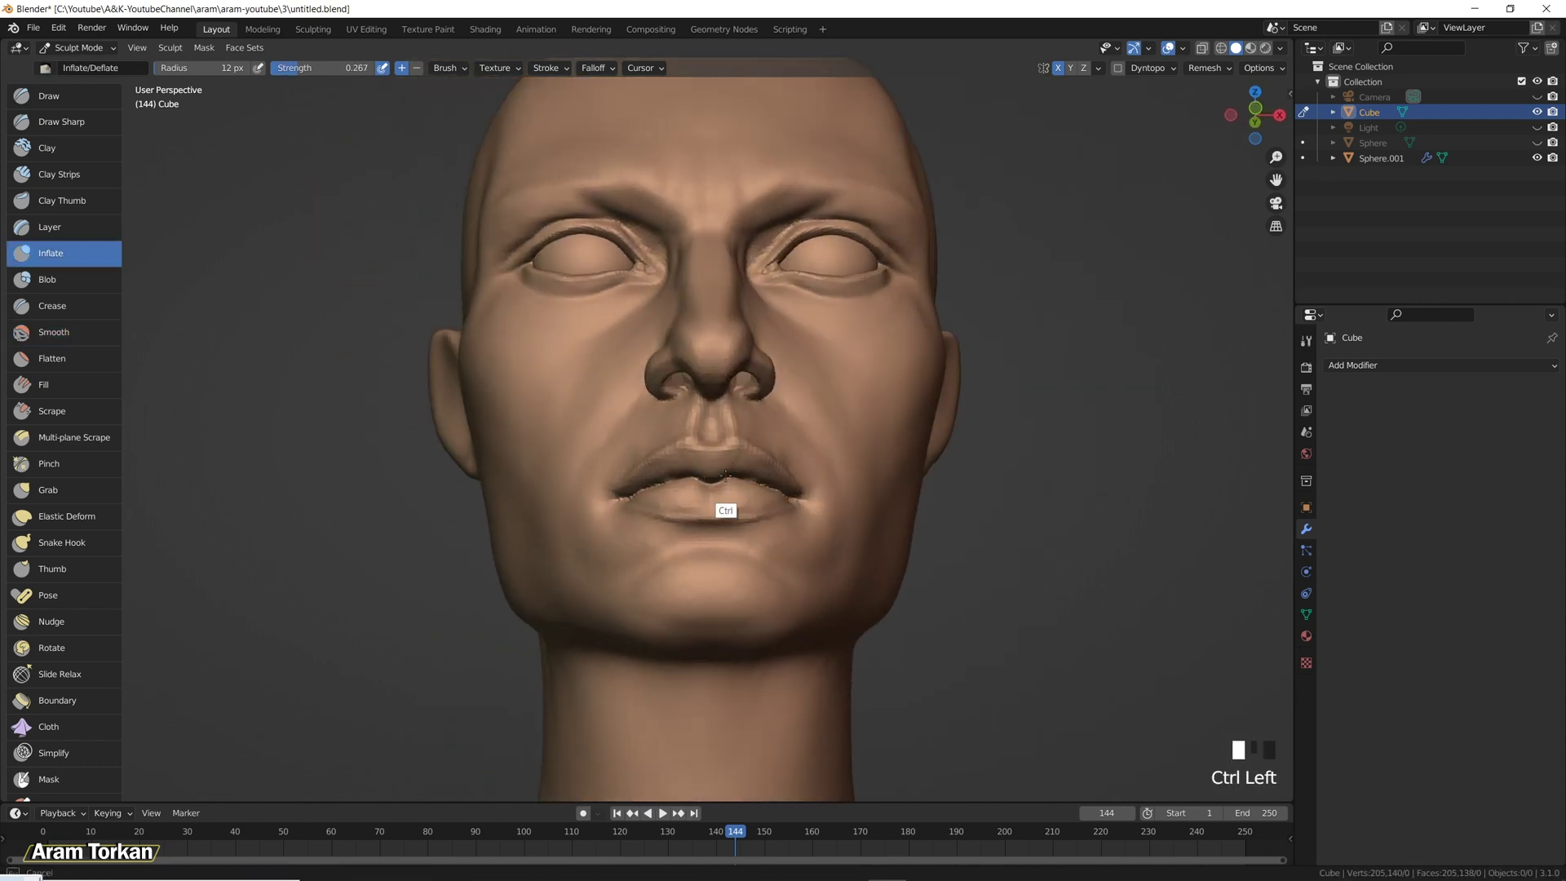
Refine the lip edges with inverted Inflate strokes at 12 px radius and 0.267 strength, and smooth the lower lip.
{"action": "left_click", "coordinate": [712, 468], "text": "shift"}
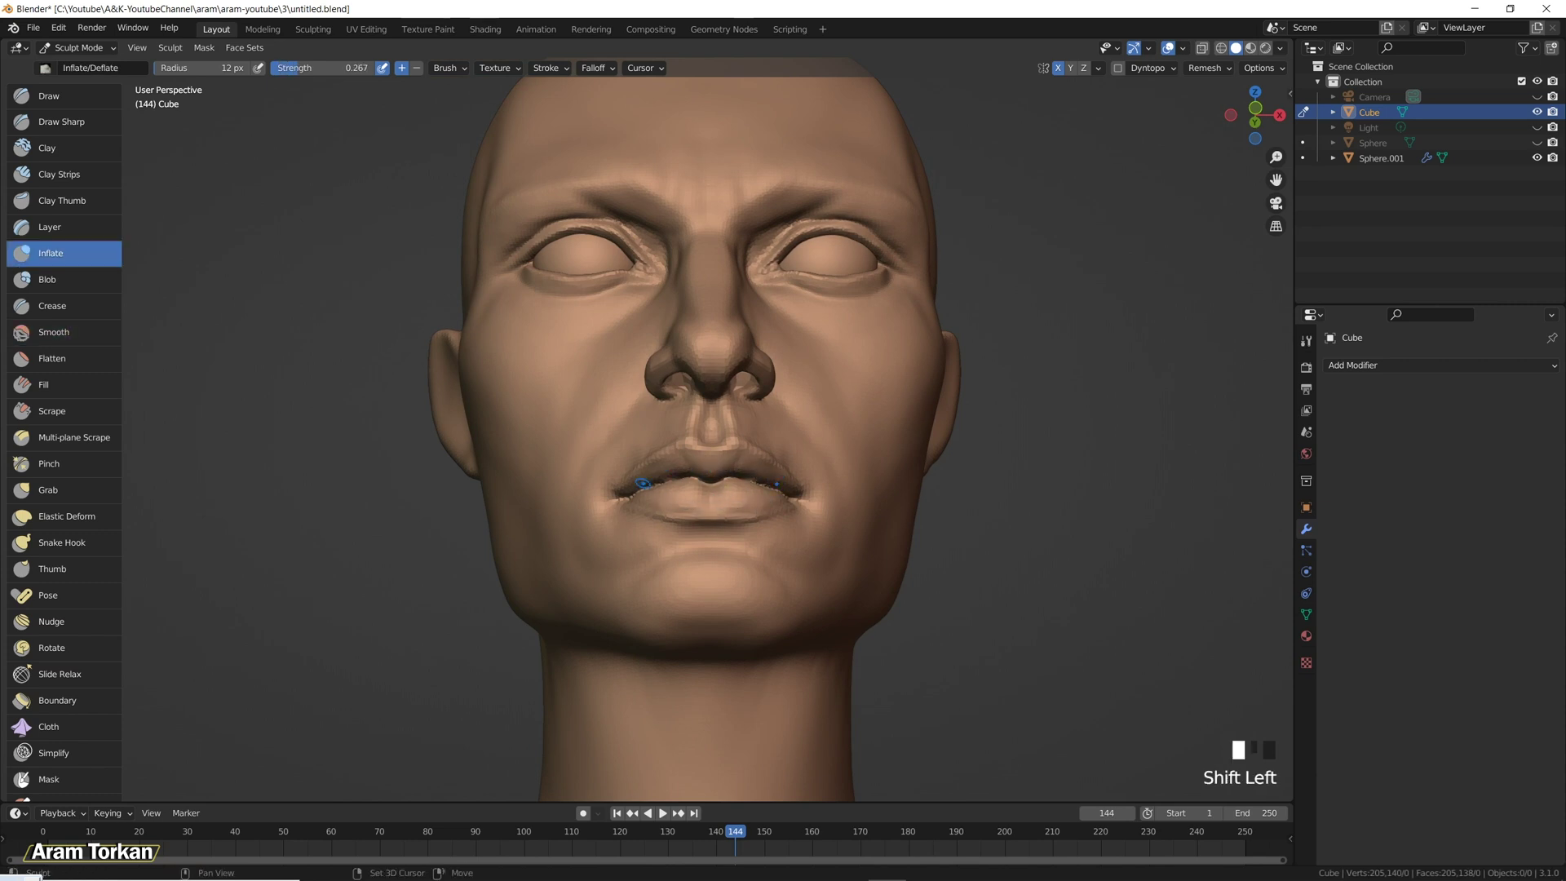
{"action": "middle_click_drag", "start_coordinate": [712, 467], "coordinate": [687, 495]}
{"action": "left_click", "coordinate": [685, 481]}
{"action": "left_click_drag", "start_coordinate": [687, 494], "coordinate": [733, 499], "text": "ctrl"}
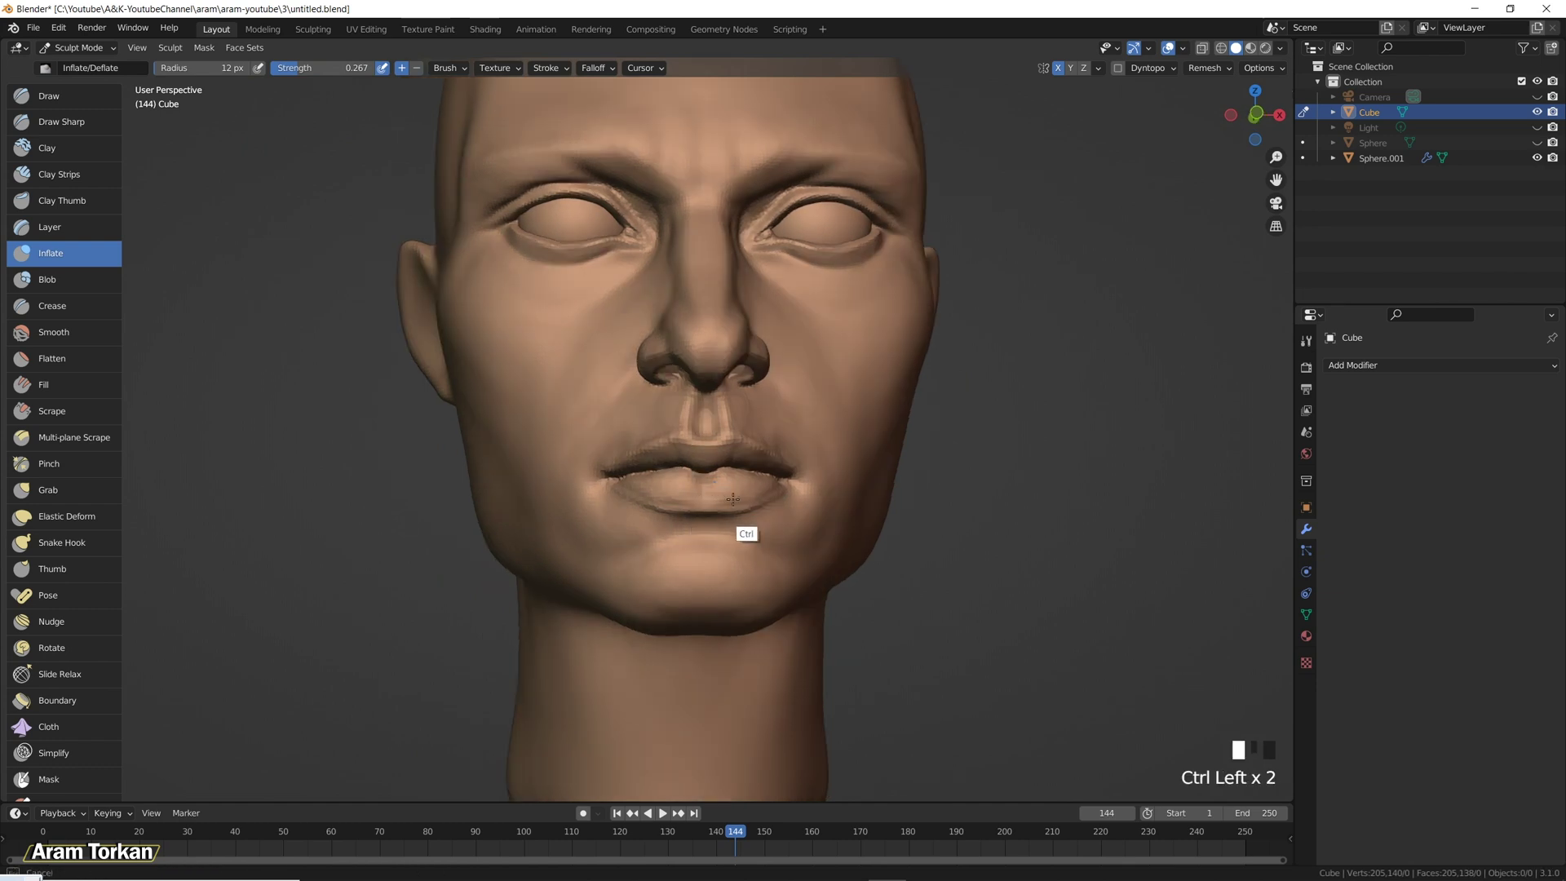
{"action": "middle_click_drag", "start_coordinate": [765, 505], "coordinate": [815, 569]}
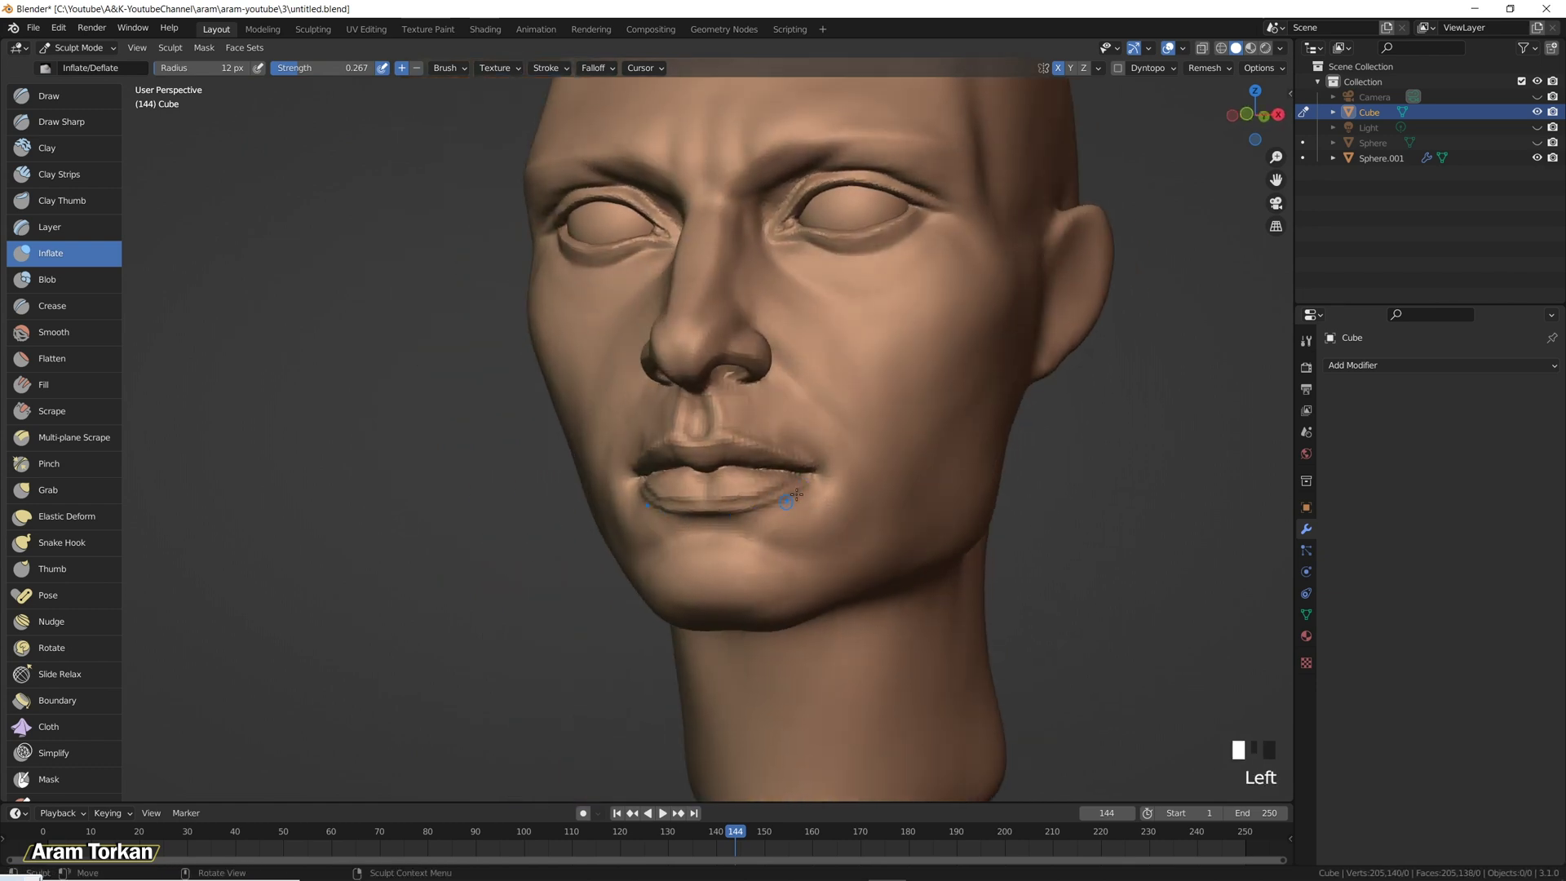
{"action": "left_click_drag", "start_coordinate": [746, 492], "coordinate": [717, 524], "text": "shift"}
{"action": "left_click_drag", "start_coordinate": [717, 525], "coordinate": [737, 548], "text": "shift"}
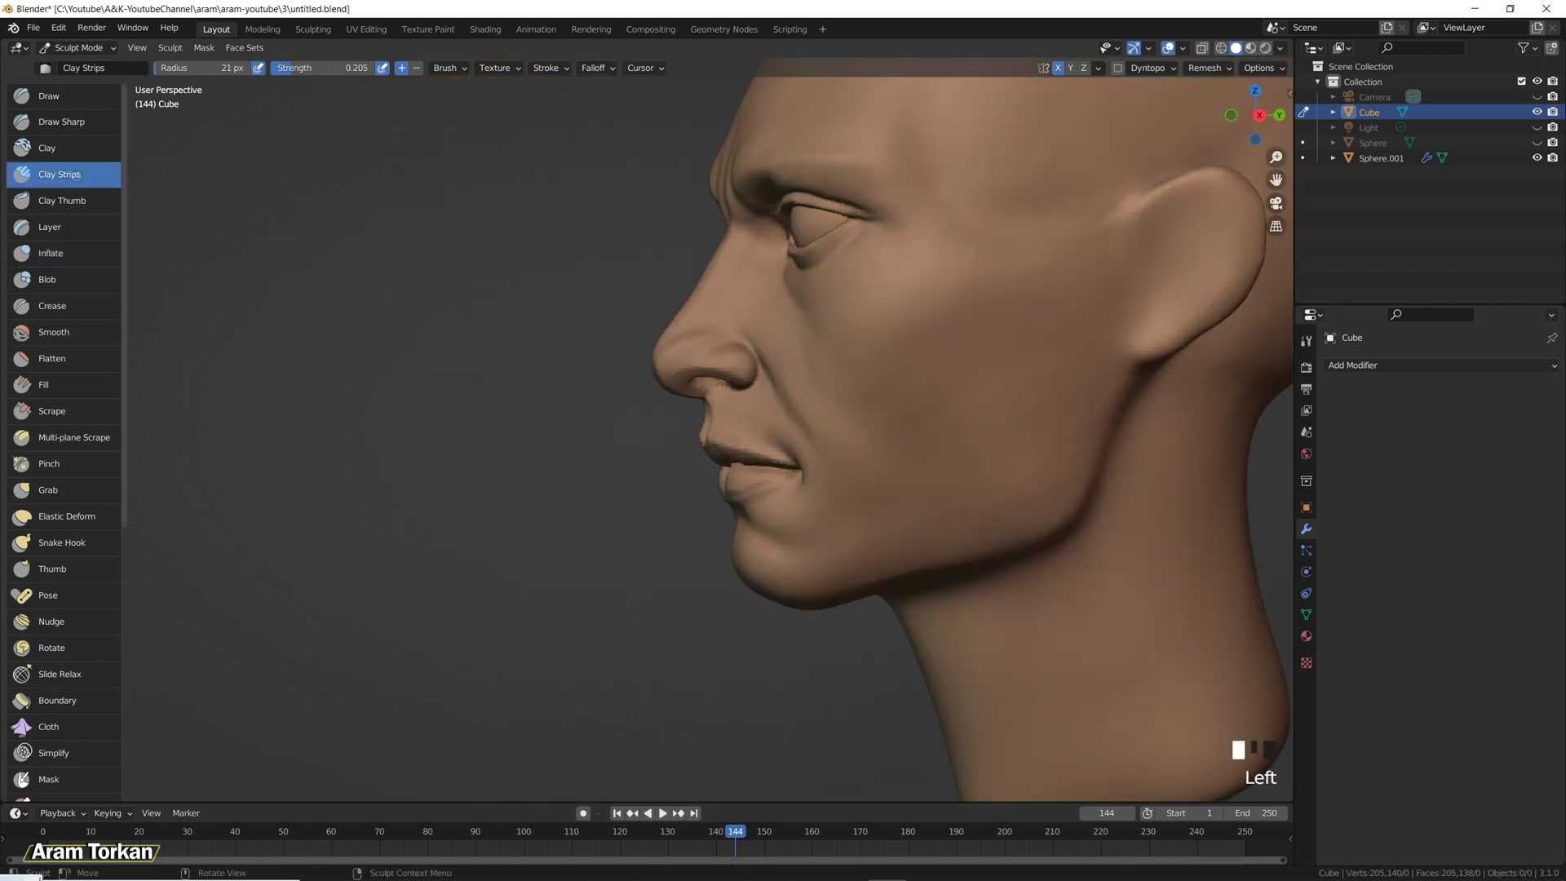
Build up the skin around the mouth corners with Clay Strips at 21 px radius and 0.205 strength, and smooth it.
{"action": "left_click_drag", "start_coordinate": [797, 456], "coordinate": [783, 443]}
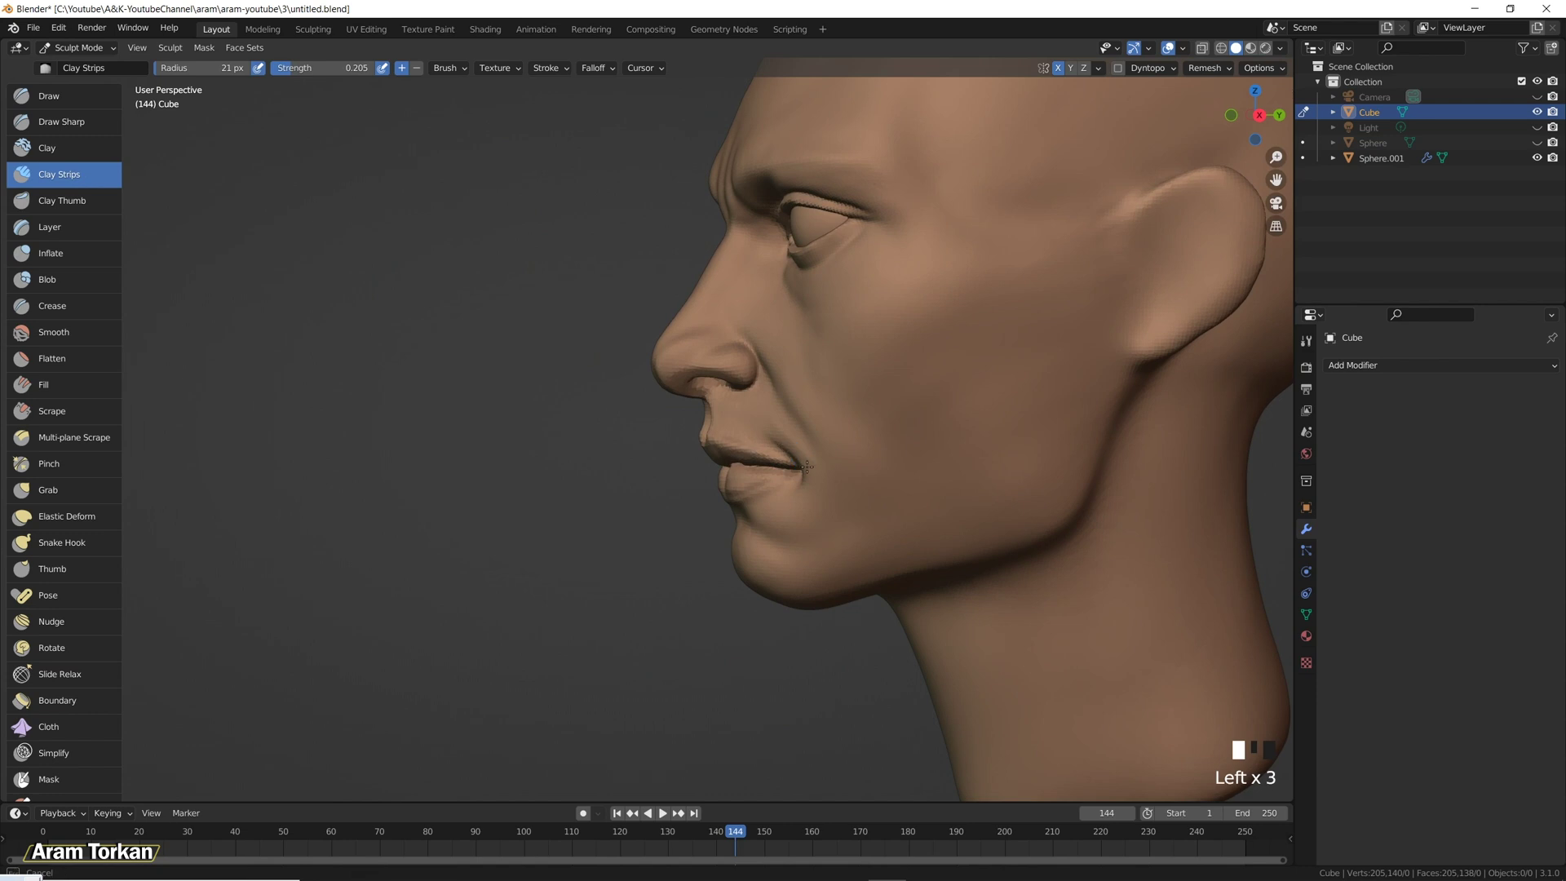
{"action": "middle_click_drag", "start_coordinate": [814, 453], "coordinate": [771, 432]}
{"action": "left_click_drag", "start_coordinate": [771, 432], "coordinate": [775, 415]}
{"action": "middle_click_drag", "start_coordinate": [790, 453], "coordinate": [644, 440]}
{"action": "left_click_drag", "start_coordinate": [644, 440], "coordinate": [621, 437], "text": "shift"}
Set Draw Sharp to a 47 px radius and smooth the skin beside the mouth corners.
{"action": "middle_click_drag", "start_coordinate": [586, 483], "coordinate": [801, 545]}
{"action": "key", "text": "f"}
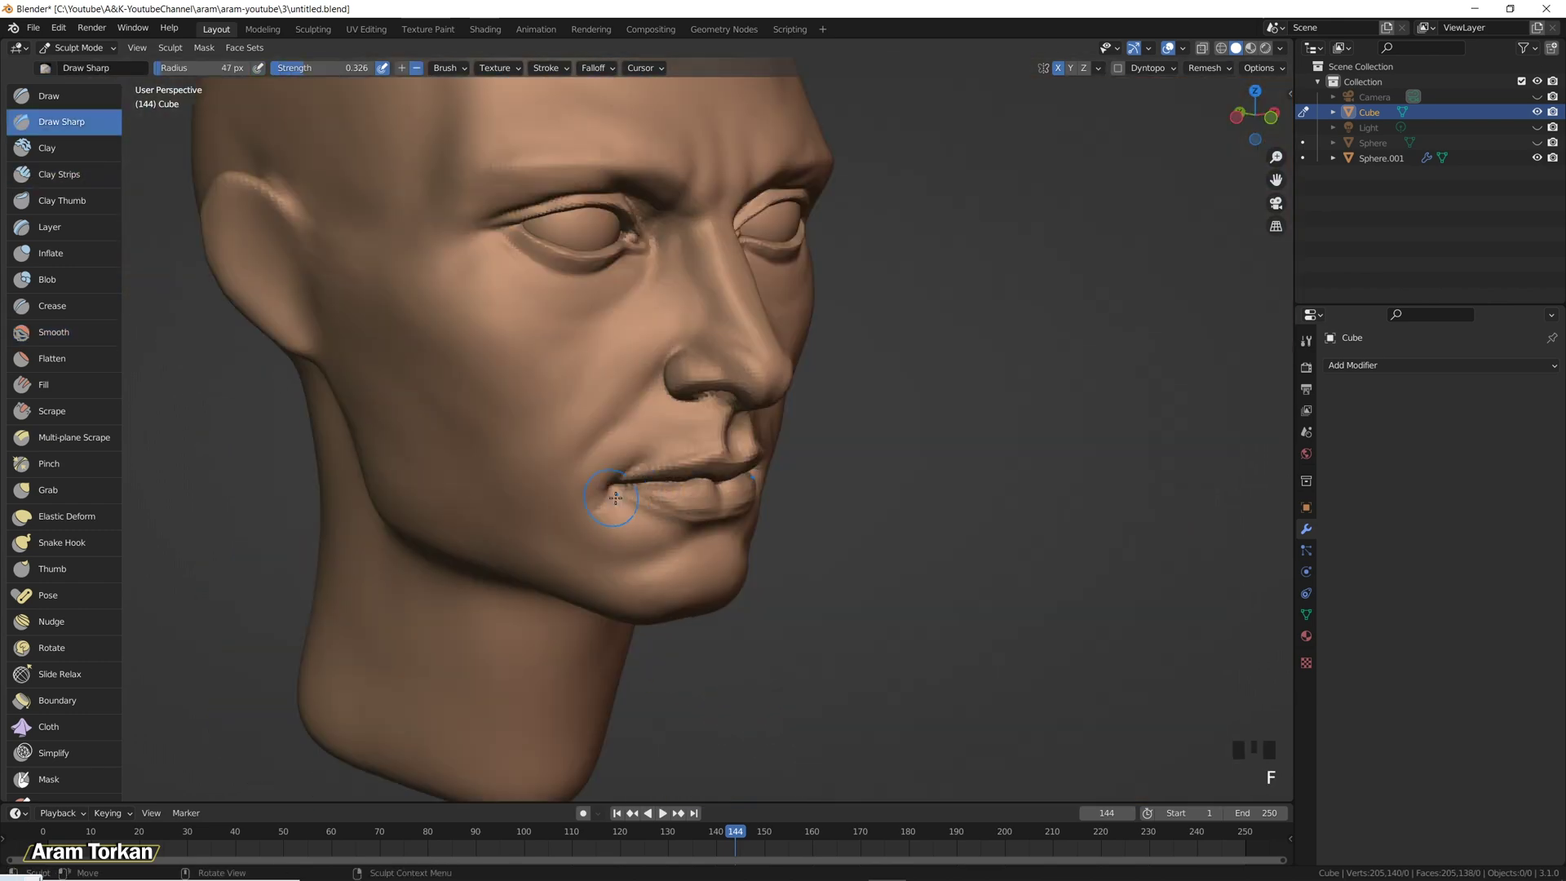
{"action": "mouse_move", "coordinate": [595, 504]}
{"action": "middle_mouse_down"}
{"action": "mouse_move", "coordinate": [783, 554]}
{"action": "mouse_move", "coordinate": [717, 521]}
{"action": "middle_mouse_up"}
{"action": "left_click_drag", "start_coordinate": [602, 493], "coordinate": [605, 489], "text": "shift"}
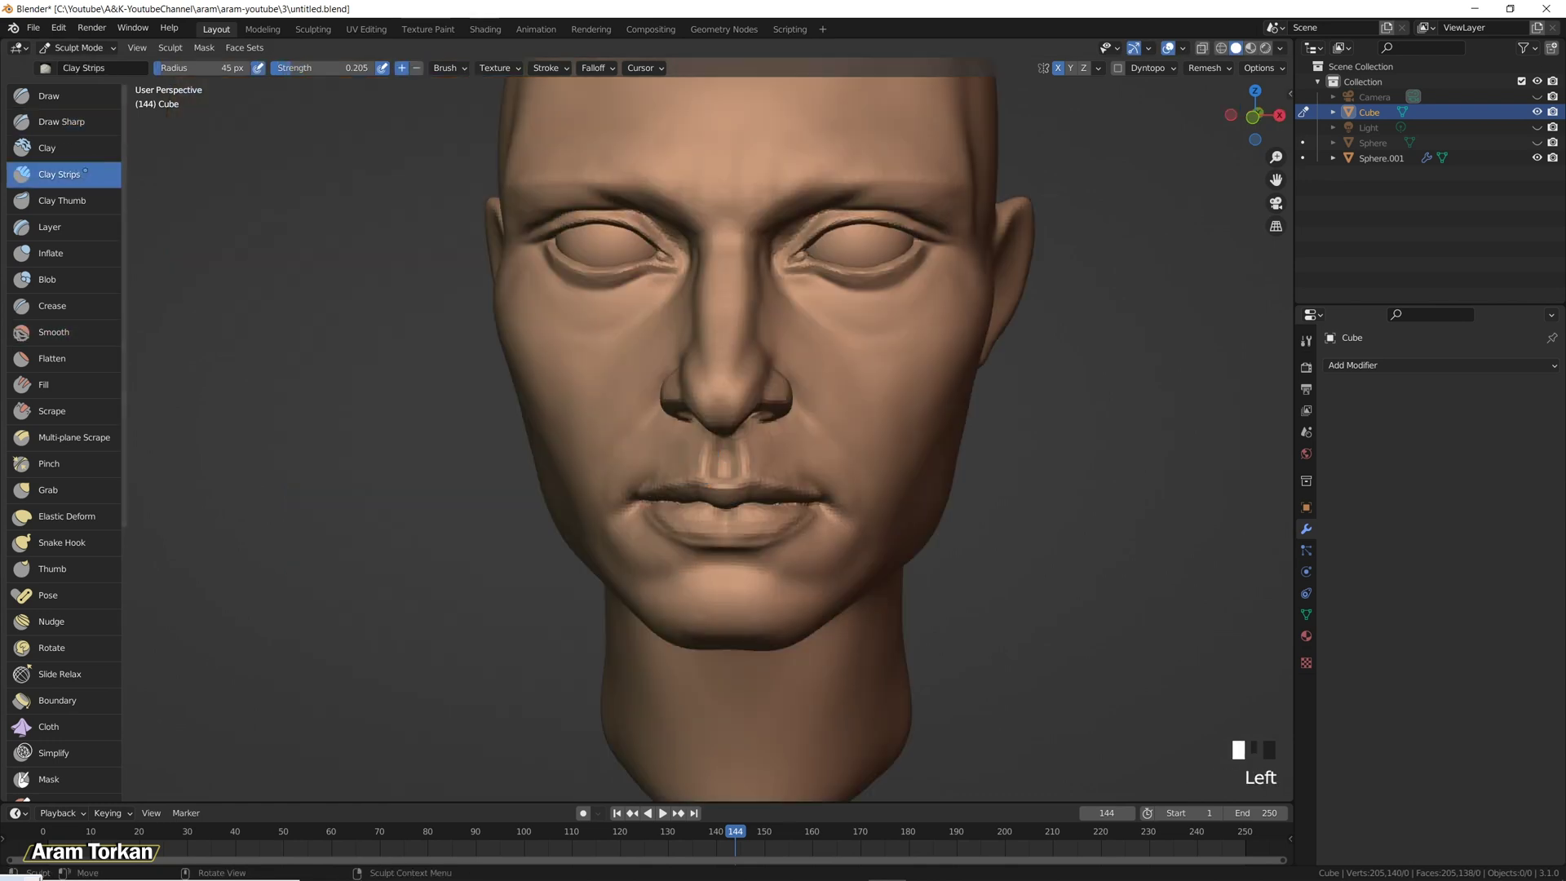
Carve the area above the upper lip with inverted Clay Strips at 24 px radius and 0.059 strength.
{"action": "mouse_move", "coordinate": [763, 444]}
{"action": "left_mouse_down", "text": "ctrl"}
{"action": "mouse_move", "coordinate": [916, 441]}
{"action": "mouse_move", "coordinate": [764, 460]}
{"action": "left_mouse_up", "text": "ctrl"}
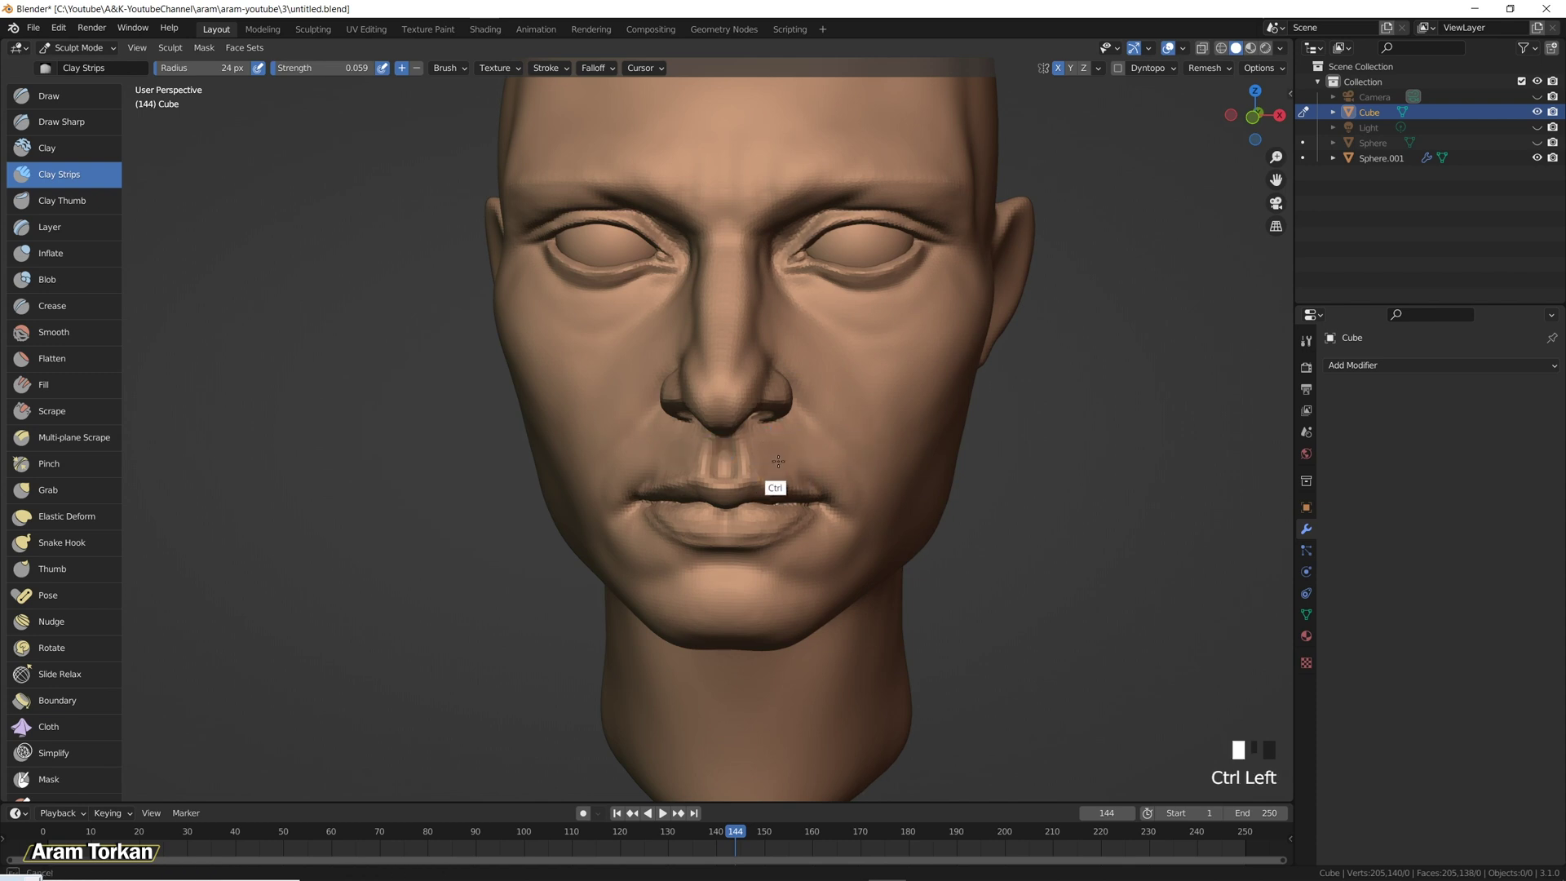
{"action": "mouse_move", "coordinate": [782, 449]}
{"action": "middle_mouse_down"}
{"action": "mouse_move", "coordinate": [1021, 487]}
{"action": "mouse_move", "coordinate": [725, 461]}
{"action": "middle_mouse_up"}
{"action": "left_click_drag", "start_coordinate": [721, 459], "coordinate": [724, 462], "text": "ctrl"}
{"action": "mouse_move", "coordinate": [724, 462]}
{"action": "middle_mouse_down"}
{"action": "mouse_move", "coordinate": [839, 568]}
{"action": "mouse_move", "coordinate": [908, 515]}
{"action": "mouse_move", "coordinate": [873, 448]}
{"action": "mouse_move", "coordinate": [852, 532]}
{"action": "mouse_move", "coordinate": [975, 535]}
{"action": "middle_mouse_up"}
Smooth the lips with the Inflate brush selected and scrape the surface near the mouth corners.
{"action": "key", "text": "i"}
{"action": "key", "text": "ctrl+2"}
{"action": "key", "text": "ctrl+2"}
{"action": "left_click_drag", "start_coordinate": [846, 552], "coordinate": [812, 544], "text": "shift"}
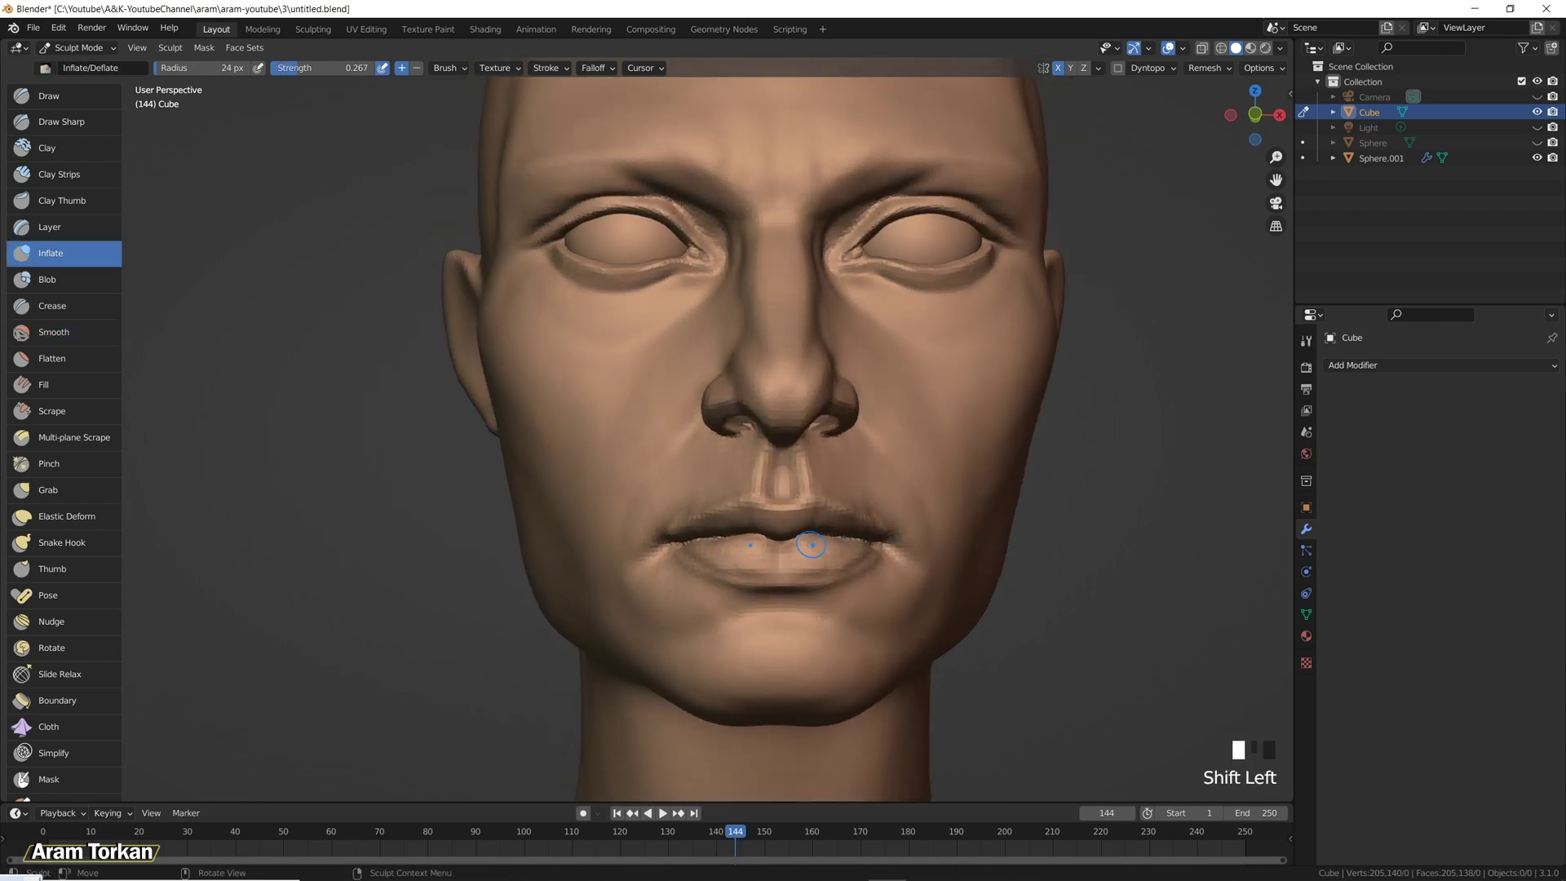
{"action": "left_click", "coordinate": [75, 409]}
{"action": "mouse_move", "coordinate": [815, 620]}
{"action": "middle_mouse_down"}
{"action": "mouse_move", "coordinate": [842, 629]}
{"action": "mouse_move", "coordinate": [875, 541]}
{"action": "middle_mouse_up"}
{"action": "left_click", "coordinate": [875, 542]}
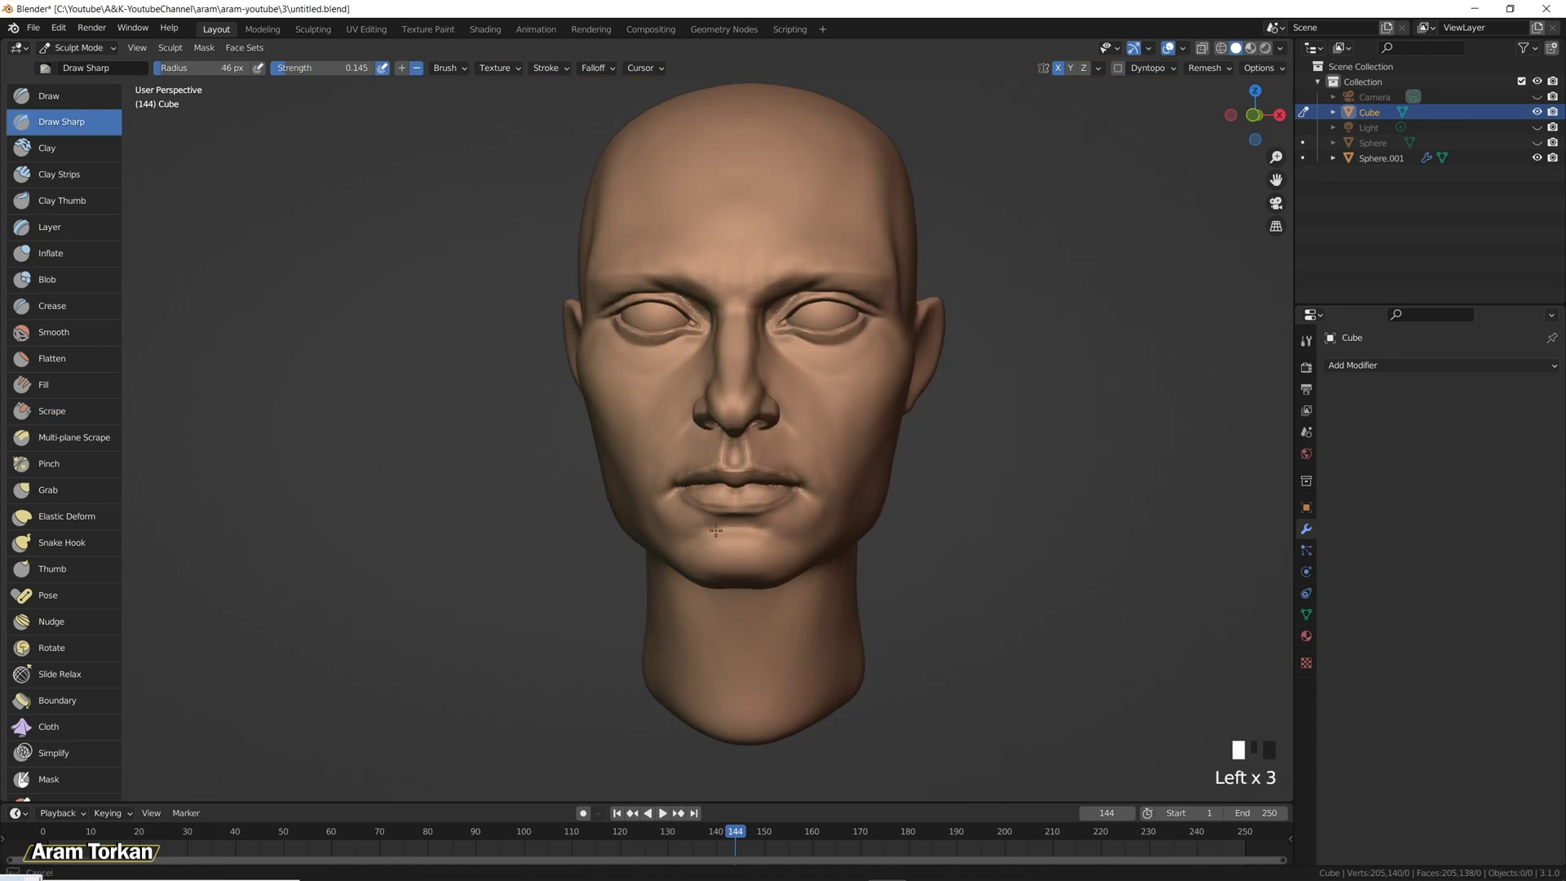
Deepen the crease beneath the lower lip with Draw Sharp at 46 px radius and 0.145 strength, and smooth it.
{"action": "mouse_move", "coordinate": [715, 530]}
{"action": "middle_mouse_down"}
{"action": "mouse_move", "coordinate": [800, 530]}
{"action": "mouse_move", "coordinate": [741, 530]}
{"action": "middle_mouse_up"}
{"action": "left_click", "coordinate": [741, 529]}
{"action": "left_click_drag", "start_coordinate": [788, 573], "coordinate": [743, 531], "text": "alt"}
{"action": "left_click", "coordinate": [743, 532], "text": "shift"}
{"action": "mouse_move", "coordinate": [710, 534]}
{"action": "middle_mouse_down"}
{"action": "mouse_move", "coordinate": [926, 552]}
{"action": "mouse_move", "coordinate": [734, 526]}
{"action": "mouse_move", "coordinate": [870, 629]}
{"action": "mouse_move", "coordinate": [755, 565]}
{"action": "middle_mouse_up"}
{"action": "left_click", "coordinate": [756, 565]}
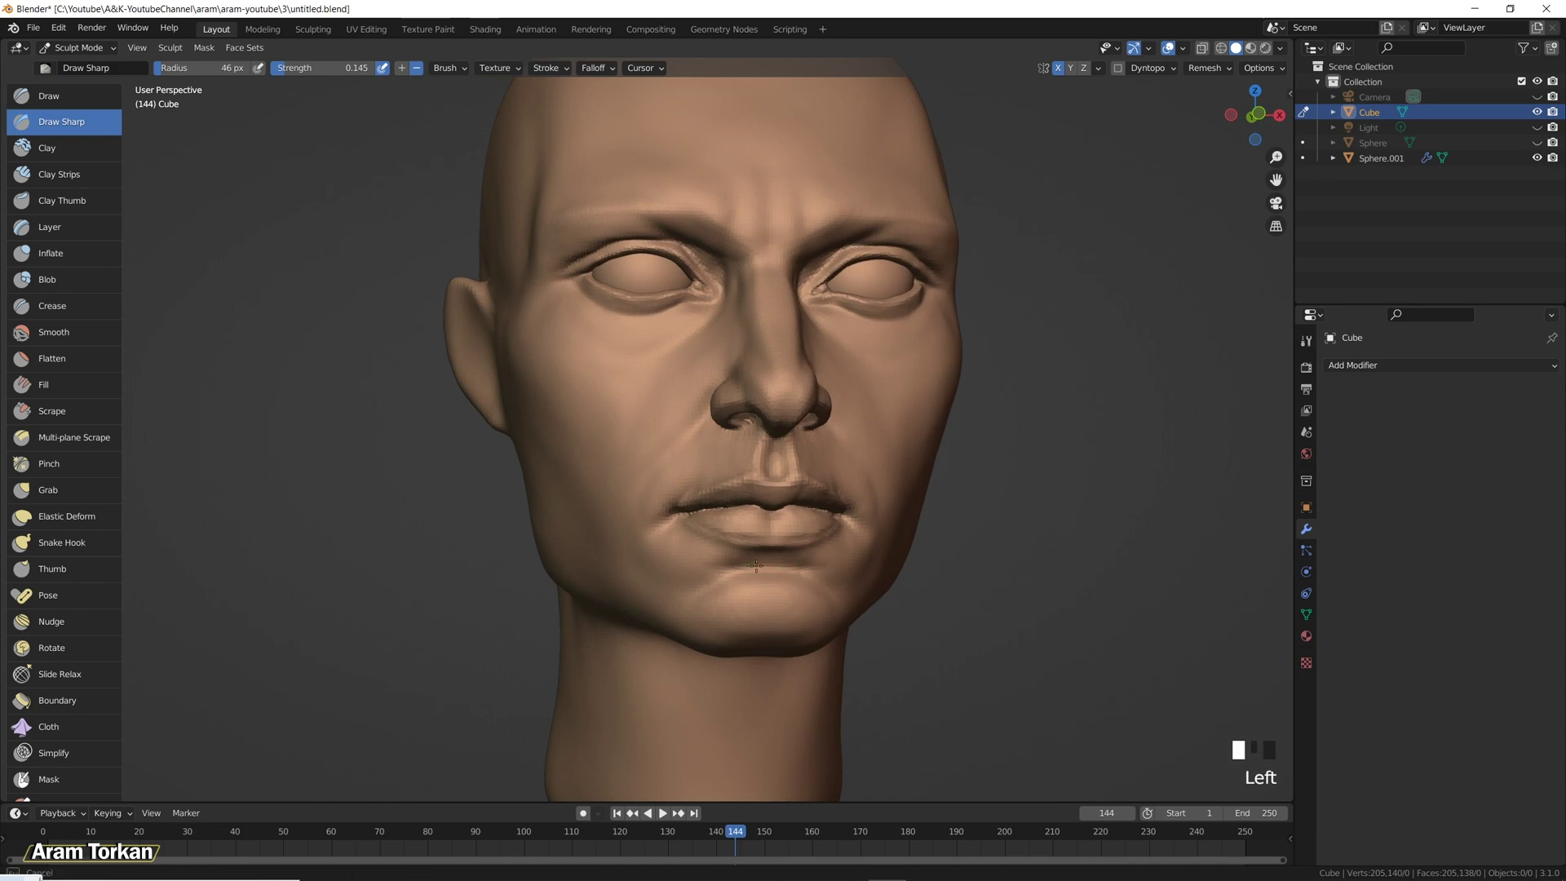
{"action": "left_click_drag", "start_coordinate": [822, 576], "coordinate": [791, 572], "text": "shift"}
{"action": "mouse_move", "coordinate": [833, 602]}
{"action": "middle_mouse_down"}
{"action": "mouse_move", "coordinate": [745, 611]}
{"action": "mouse_move", "coordinate": [976, 618]}
{"action": "mouse_move", "coordinate": [897, 604]}
{"action": "middle_mouse_up"}
Select Clay Strips and smooth the chin beneath the lower lip, redoing the last smoothing stroke.
{"action": "left_click", "coordinate": [58, 173]}
{"action": "middle_click_drag", "start_coordinate": [669, 571], "coordinate": [734, 569]}
{"action": "left_click_drag", "start_coordinate": [734, 569], "coordinate": [738, 571], "text": "shift"}
{"action": "mouse_move", "coordinate": [738, 571]}
{"action": "middle_mouse_down", "text": "ctrl"}
{"action": "mouse_move", "coordinate": [846, 599]}
{"action": "mouse_move", "coordinate": [765, 578]}
{"action": "middle_mouse_up", "text": "ctrl"}
{"action": "left_click_drag", "start_coordinate": [792, 601], "coordinate": [734, 610], "text": "shift"}
{"action": "mouse_move", "coordinate": [840, 601]}
{"action": "middle_mouse_down"}
{"action": "mouse_move", "coordinate": [1030, 611]}
{"action": "mouse_move", "coordinate": [619, 420]}
{"action": "mouse_move", "coordinate": [639, 440]}
{"action": "middle_mouse_up"}
{"action": "key", "text": "ctrl+z"}
{"action": "left_click_drag", "start_coordinate": [639, 440], "coordinate": [624, 430], "text": "shift"}
{"action": "left_click", "coordinate": [597, 430]}
Reshape the ear's outline in the left orthographic view with the Grab brush at 85 px radius and 0.400 strength.
{"action": "mouse_move", "coordinate": [689, 406]}
{"action": "middle_mouse_down"}
{"action": "mouse_move", "coordinate": [657, 478]}
{"action": "mouse_move", "coordinate": [672, 413]}
{"action": "mouse_move", "coordinate": [818, 479]}
{"action": "mouse_move", "coordinate": [650, 421]}
{"action": "mouse_move", "coordinate": [884, 500]}
{"action": "middle_mouse_up"}
{"action": "key", "text": "g"}
{"action": "left_click", "coordinate": [650, 420]}
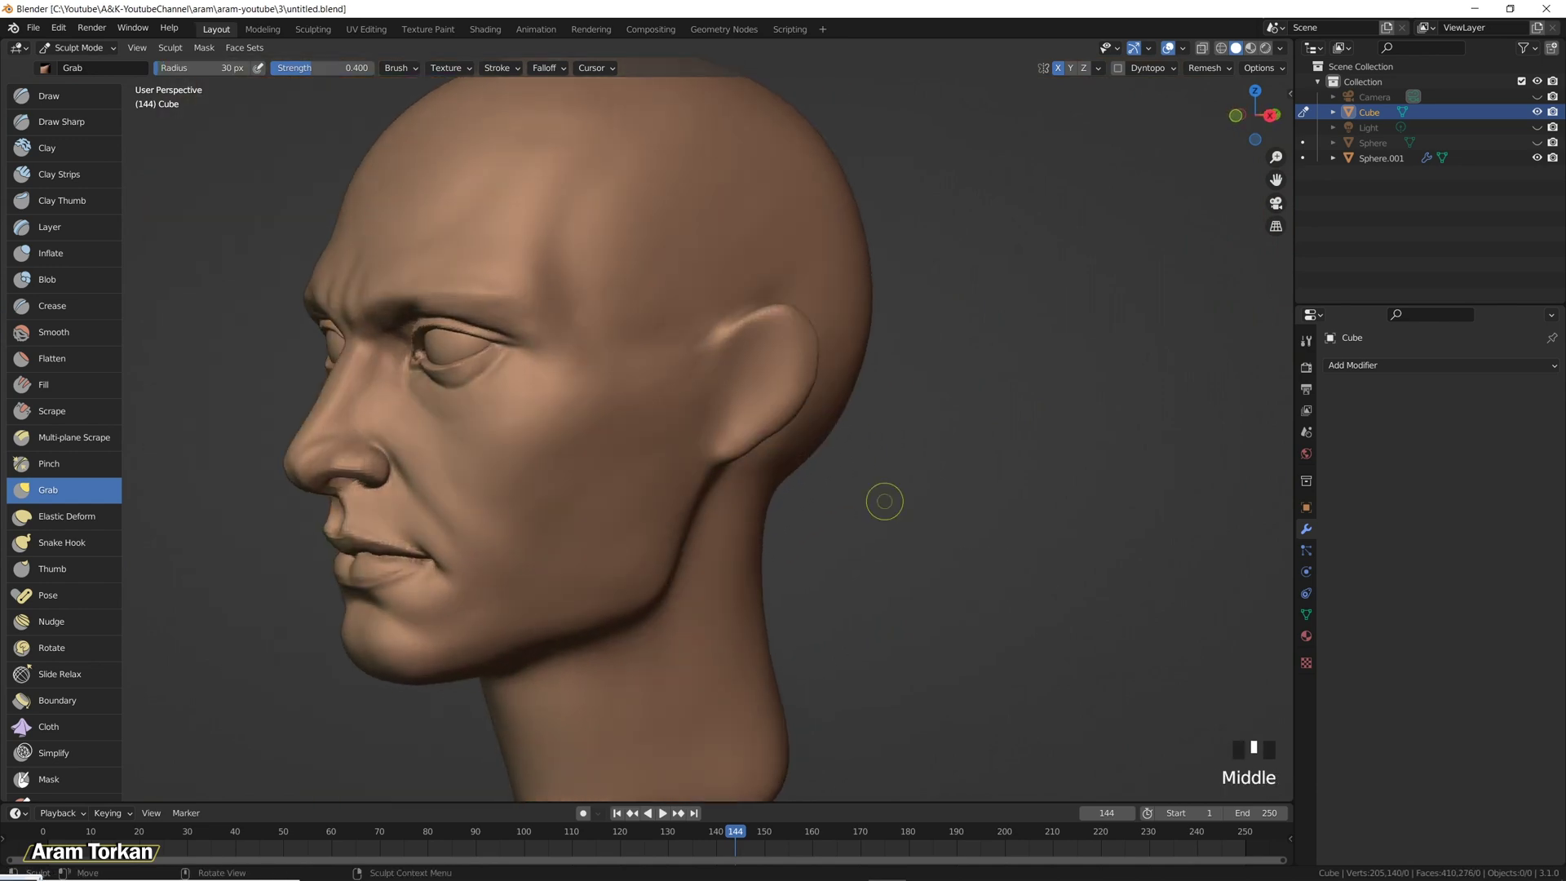
{"action": "key", "text": "x"}
{"action": "middle_click_drag", "start_coordinate": [830, 358], "coordinate": [824, 377]}
{"action": "key", "text": "grave"}
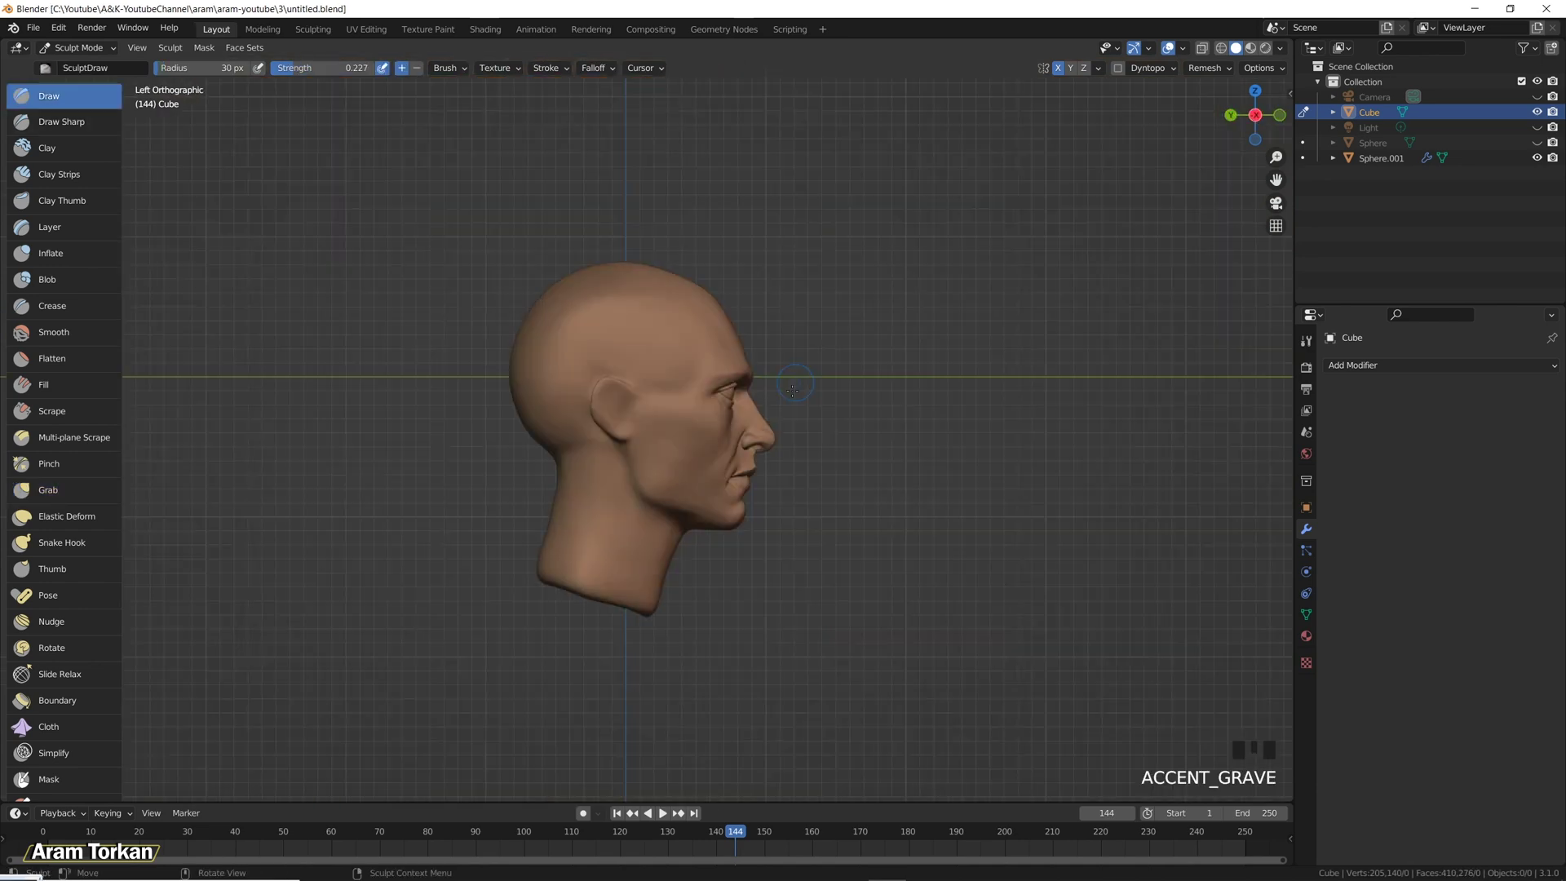
{"action": "middle_click_drag", "start_coordinate": [711, 408], "coordinate": [711, 351], "text": "ctrl"}
{"action": "key", "text": "g"}
{"action": "key", "text": "f"}
{"action": "mouse_move", "coordinate": [550, 314]}
{"action": "left_mouse_down"}
{"action": "mouse_move", "coordinate": [571, 287]}
{"action": "mouse_move", "coordinate": [513, 325]}
{"action": "mouse_move", "coordinate": [502, 381]}
{"action": "mouse_move", "coordinate": [568, 375]}
{"action": "mouse_move", "coordinate": [558, 432]}
{"action": "mouse_move", "coordinate": [617, 412]}
{"action": "mouse_move", "coordinate": [609, 481]}
{"action": "mouse_move", "coordinate": [583, 466]}
{"action": "mouse_move", "coordinate": [568, 504]}
{"action": "mouse_move", "coordinate": [594, 463]}
{"action": "mouse_move", "coordinate": [561, 459]}
{"action": "mouse_move", "coordinate": [651, 425]}
{"action": "left_mouse_up"}
{"action": "left_click_drag", "start_coordinate": [507, 350], "coordinate": [504, 361]}
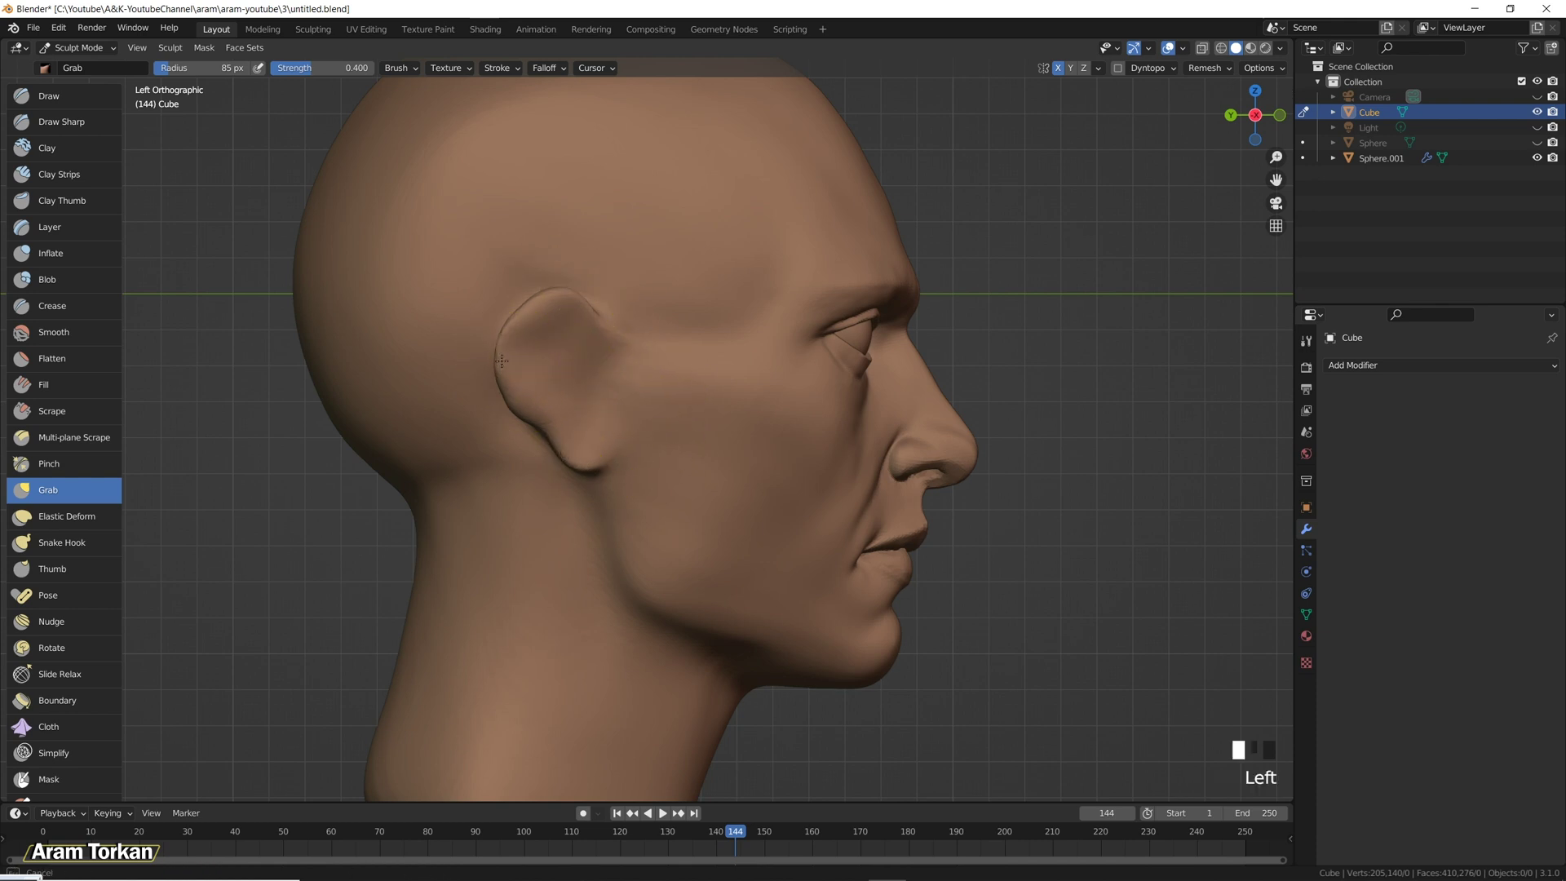
Build up the ear's outer rim and lobe with the Draw brush at 30 px radius and 0.227 strength, and smooth the inner ear.
{"action": "key", "text": "x"}
{"action": "key", "text": "f"}
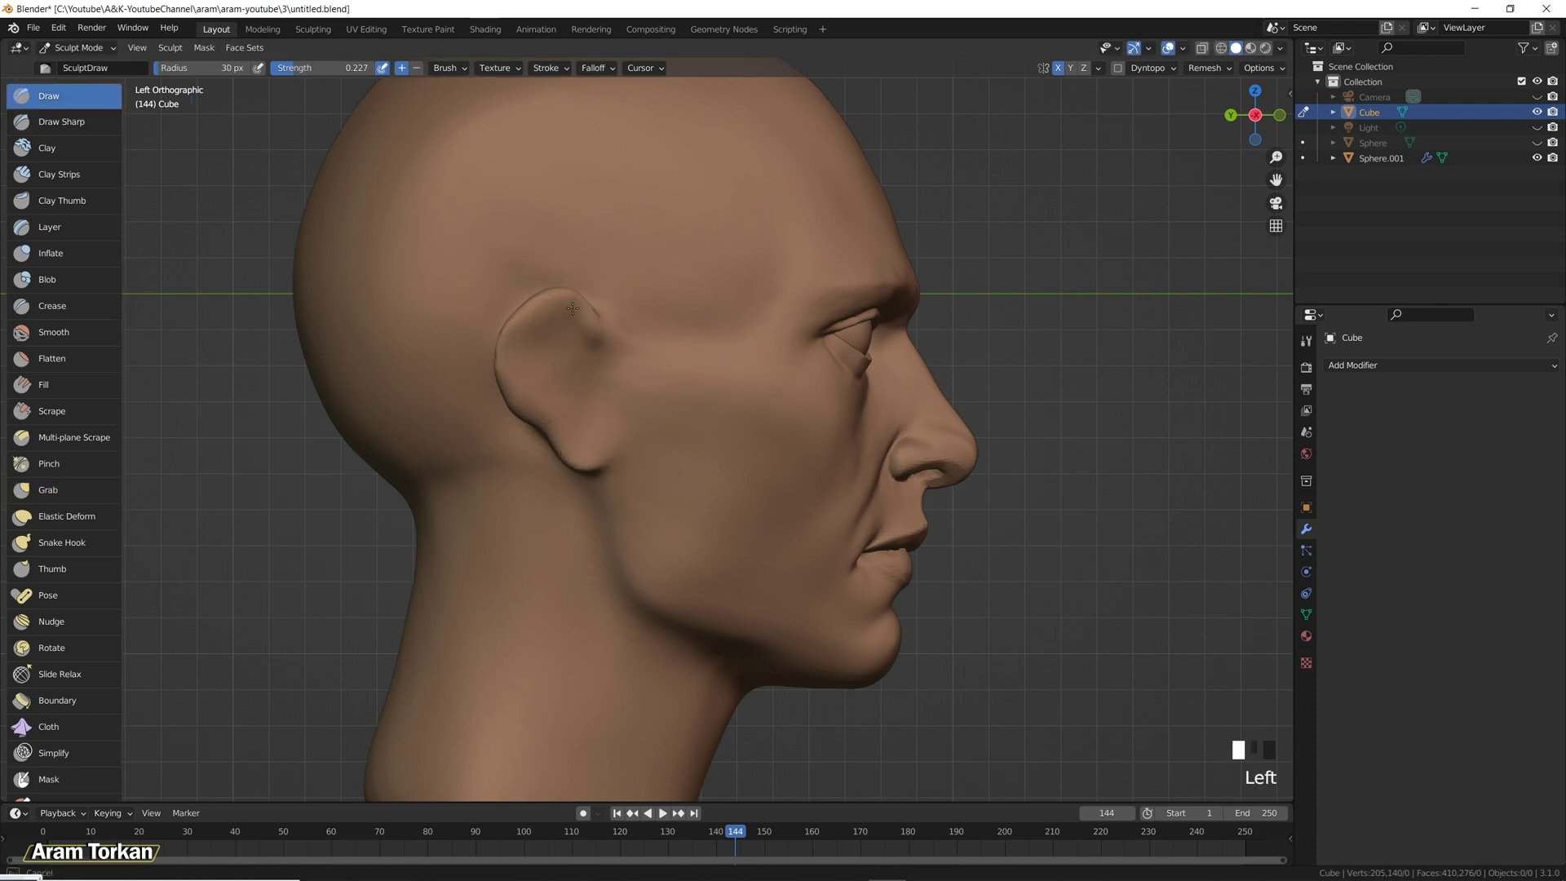
{"action": "left_click_drag", "start_coordinate": [520, 341], "coordinate": [515, 329]}
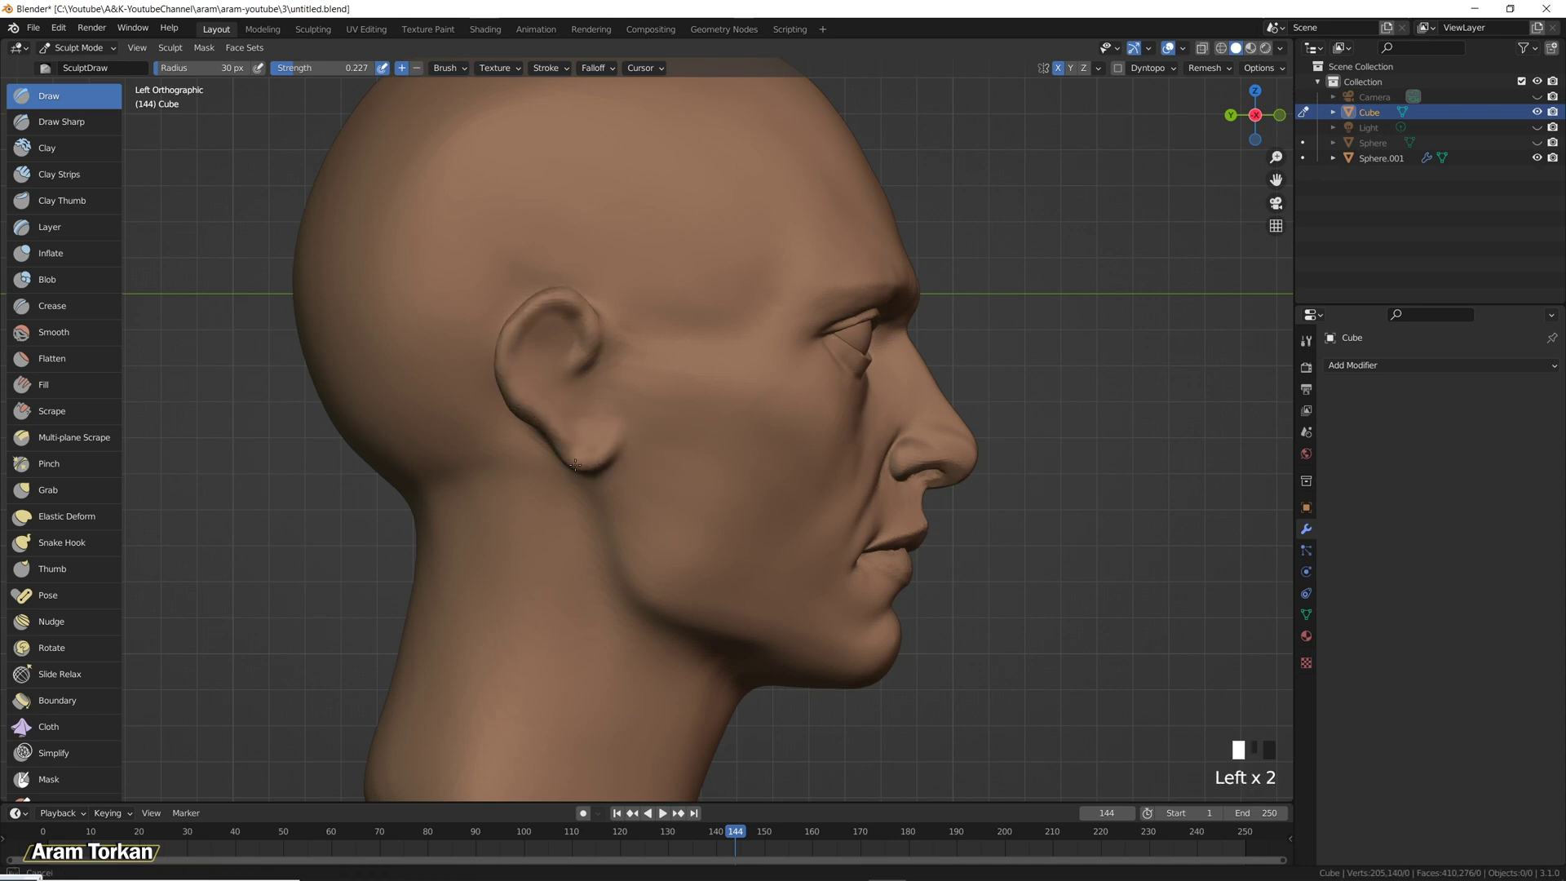
{"action": "left_click_drag", "start_coordinate": [620, 444], "coordinate": [615, 444], "text": "shift"}
{"action": "mouse_move", "coordinate": [580, 349]}
{"action": "left_mouse_down", "text": "shift"}
{"action": "mouse_move", "coordinate": [533, 359]}
{"action": "mouse_move", "coordinate": [609, 364]}
{"action": "mouse_move", "coordinate": [550, 302]}
{"action": "mouse_move", "coordinate": [504, 363]}
{"action": "mouse_move", "coordinate": [545, 440]}
{"action": "left_mouse_up", "text": "shift"}
Pull the front edge of the ear into shape with the Grab brush.
{"action": "key", "text": "g"}
{"action": "mouse_move", "coordinate": [610, 345]}
{"action": "left_mouse_down"}
{"action": "mouse_move", "coordinate": [594, 332]}
{"action": "mouse_move", "coordinate": [578, 371]}
{"action": "left_mouse_up"}
{"action": "middle_click_drag", "start_coordinate": [588, 365], "coordinate": [563, 375]}
Build up the back of the ear with the Draw brush at 65 px radius and 0.227 strength, and smooth it.
{"action": "left_click", "coordinate": [49, 95]}
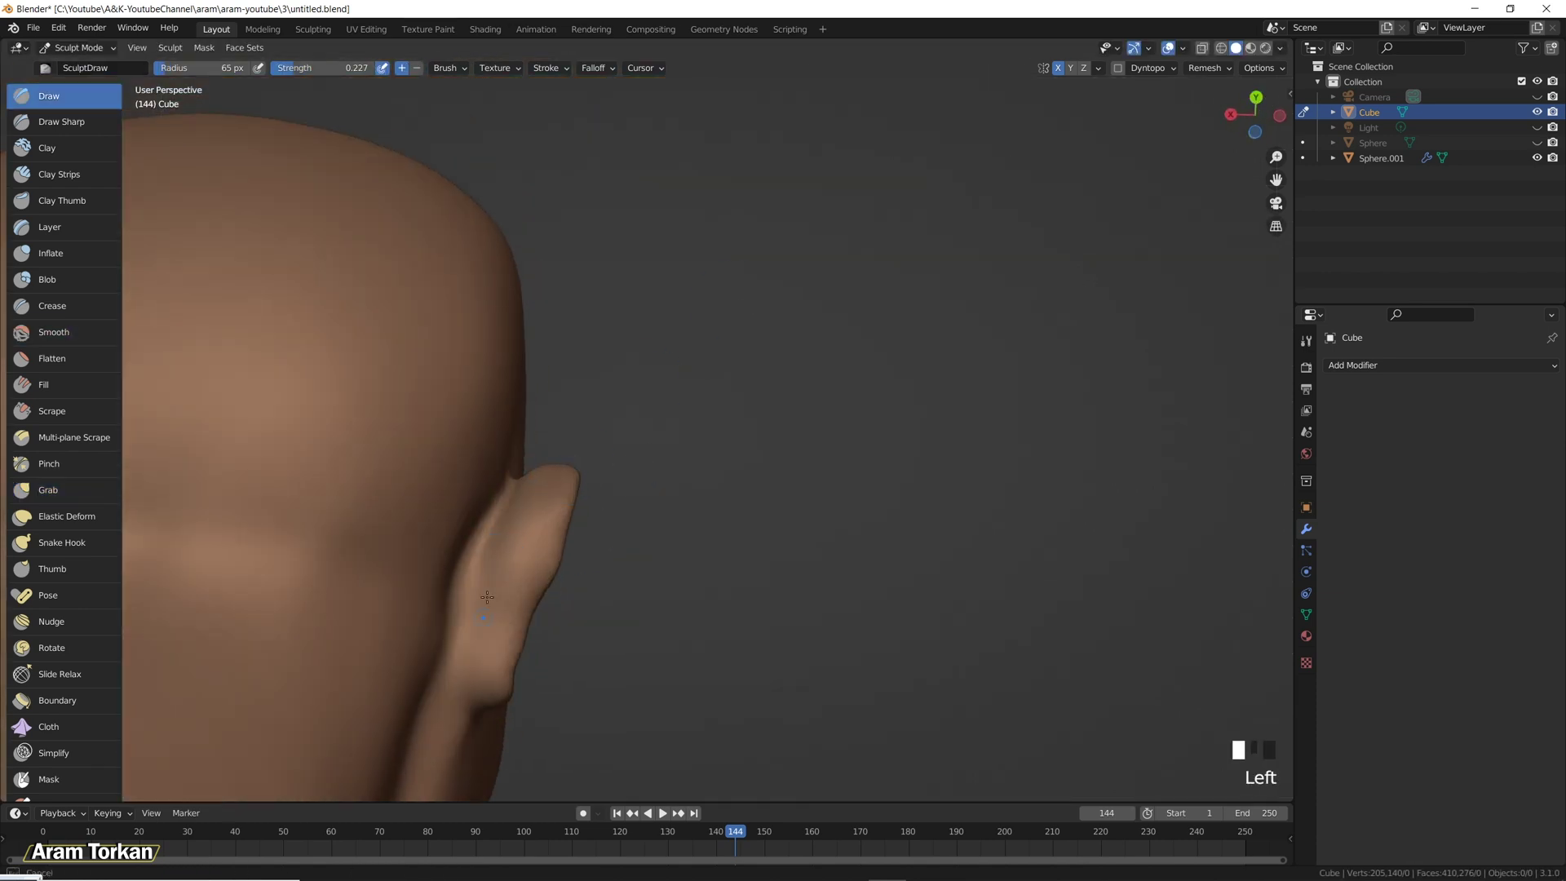
{"action": "middle_click_drag", "start_coordinate": [489, 644], "coordinate": [492, 667]}
{"action": "mouse_move", "coordinate": [610, 544]}
{"action": "middle_mouse_down"}
{"action": "mouse_move", "coordinate": [531, 588]}
{"action": "mouse_move", "coordinate": [569, 538]}
{"action": "mouse_move", "coordinate": [526, 563]}
{"action": "middle_mouse_up"}
{"action": "left_click_drag", "start_coordinate": [525, 563], "coordinate": [501, 620], "text": "shift"}
{"action": "left_click_drag", "start_coordinate": [497, 632], "coordinate": [492, 653], "text": "shift"}
Pull the ear closer to the head with the Grab brush.
{"action": "mouse_move", "coordinate": [492, 653]}
{"action": "middle_mouse_down"}
{"action": "mouse_move", "coordinate": [696, 492]}
{"action": "mouse_move", "coordinate": [641, 410]}
{"action": "middle_mouse_up"}
{"action": "left_click", "coordinate": [48, 489]}
{"action": "left_click_drag", "start_coordinate": [603, 371], "coordinate": [552, 407]}
Try to smooth the back of the ear with the Smooth brush at 118 px radius and 0.252 strength.
{"action": "left_click", "coordinate": [83, 333]}
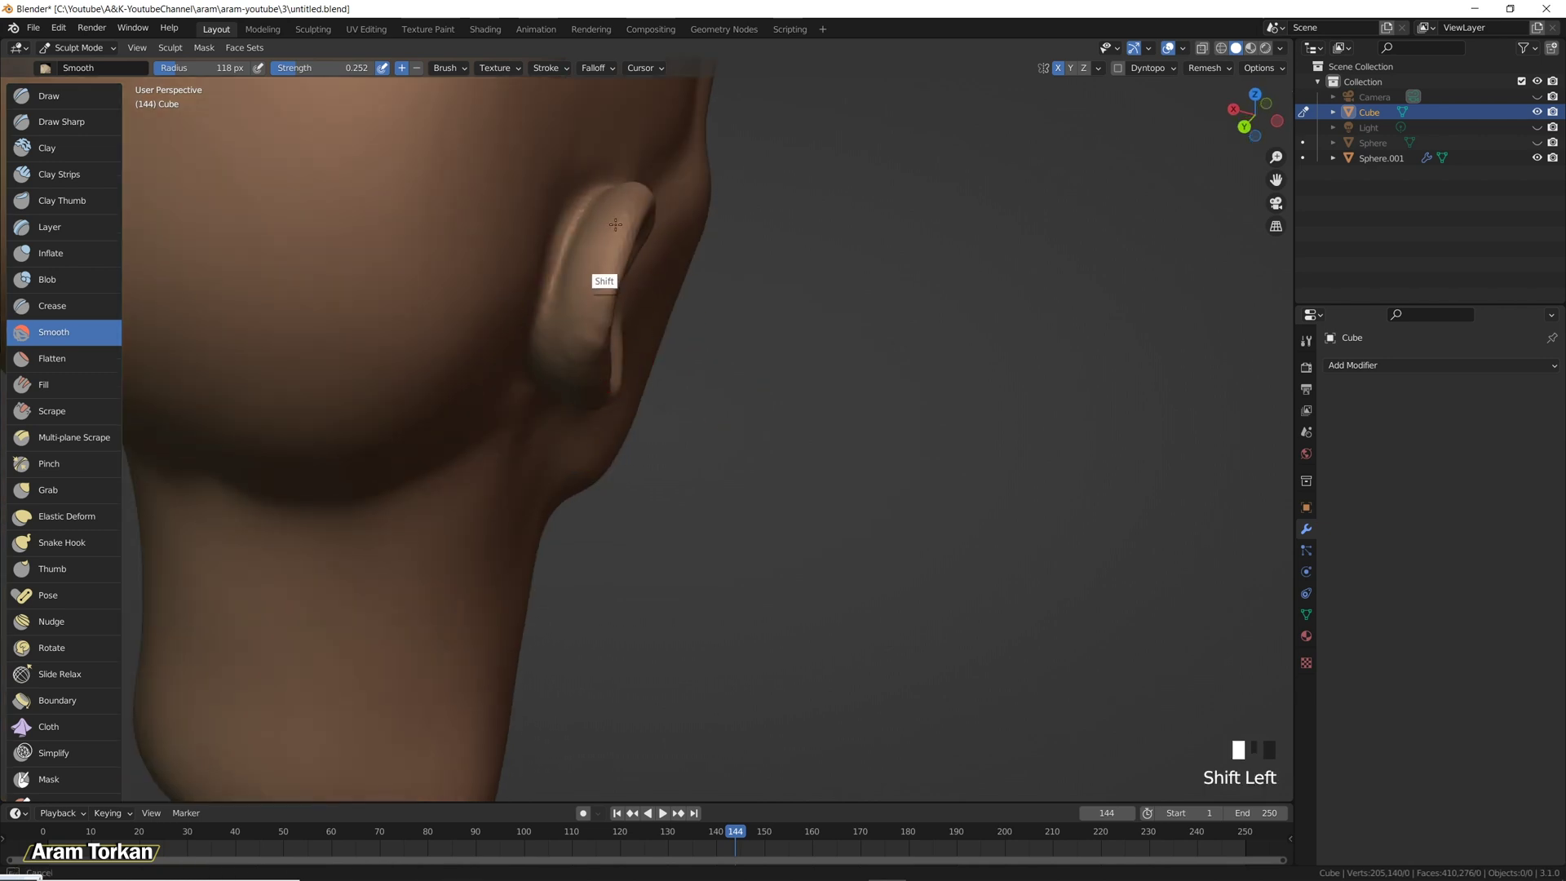
{"action": "mouse_move", "coordinate": [604, 261]}
{"action": "middle_mouse_down", "text": "alt"}
{"action": "mouse_move", "coordinate": [702, 330]}
{"action": "mouse_move", "coordinate": [815, 469]}
{"action": "mouse_move", "coordinate": [653, 453]}
{"action": "mouse_move", "coordinate": [695, 472]}
{"action": "mouse_move", "coordinate": [751, 332]}
{"action": "mouse_move", "coordinate": [744, 350]}
{"action": "mouse_move", "coordinate": [778, 360]}
{"action": "middle_mouse_up", "text": "alt"}
{"action": "key", "text": "ctrl+z"}
{"action": "key", "text": "ctrl+z"}
{"action": "key", "text": "ctrl+z"}
{"action": "left_click_drag", "start_coordinate": [778, 359], "coordinate": [739, 311], "text": "alt"}
{"action": "middle_click_drag", "start_coordinate": [739, 310], "coordinate": [738, 302]}
Switch to Skillshare and browse the class results for "blender 3d" and "Character Sculpting".
{"action": "scroll", "coordinate": [718, 336], "scroll_direction": "down", "scroll_amount": 5}
{"action": "left_click", "coordinate": [722, 332]}
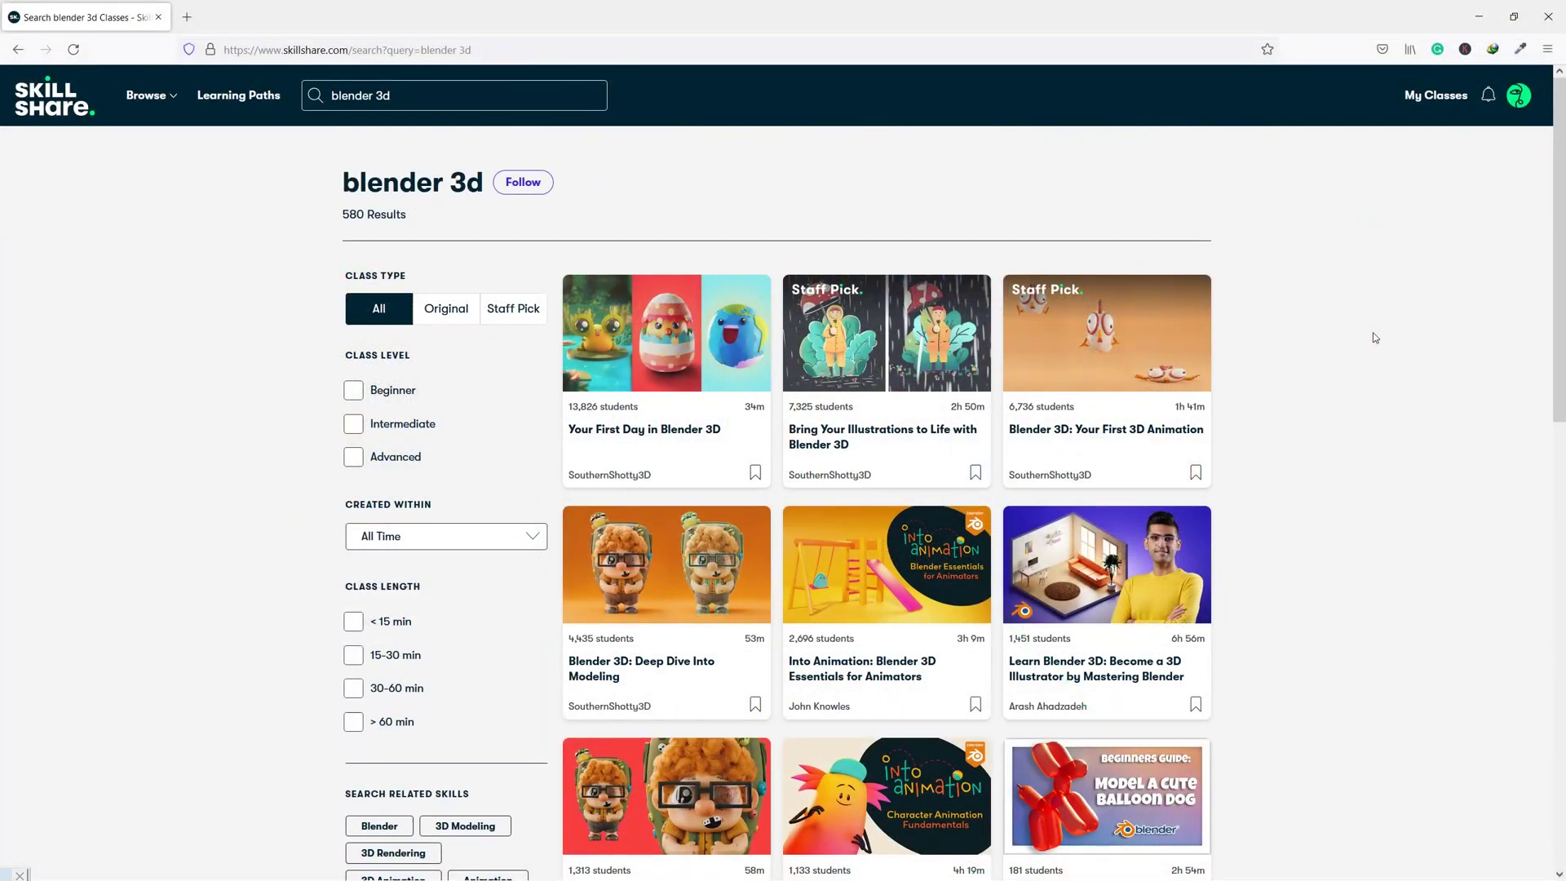
{"action": "scroll", "coordinate": [1373, 334], "scroll_direction": "down", "scroll_amount": 5}
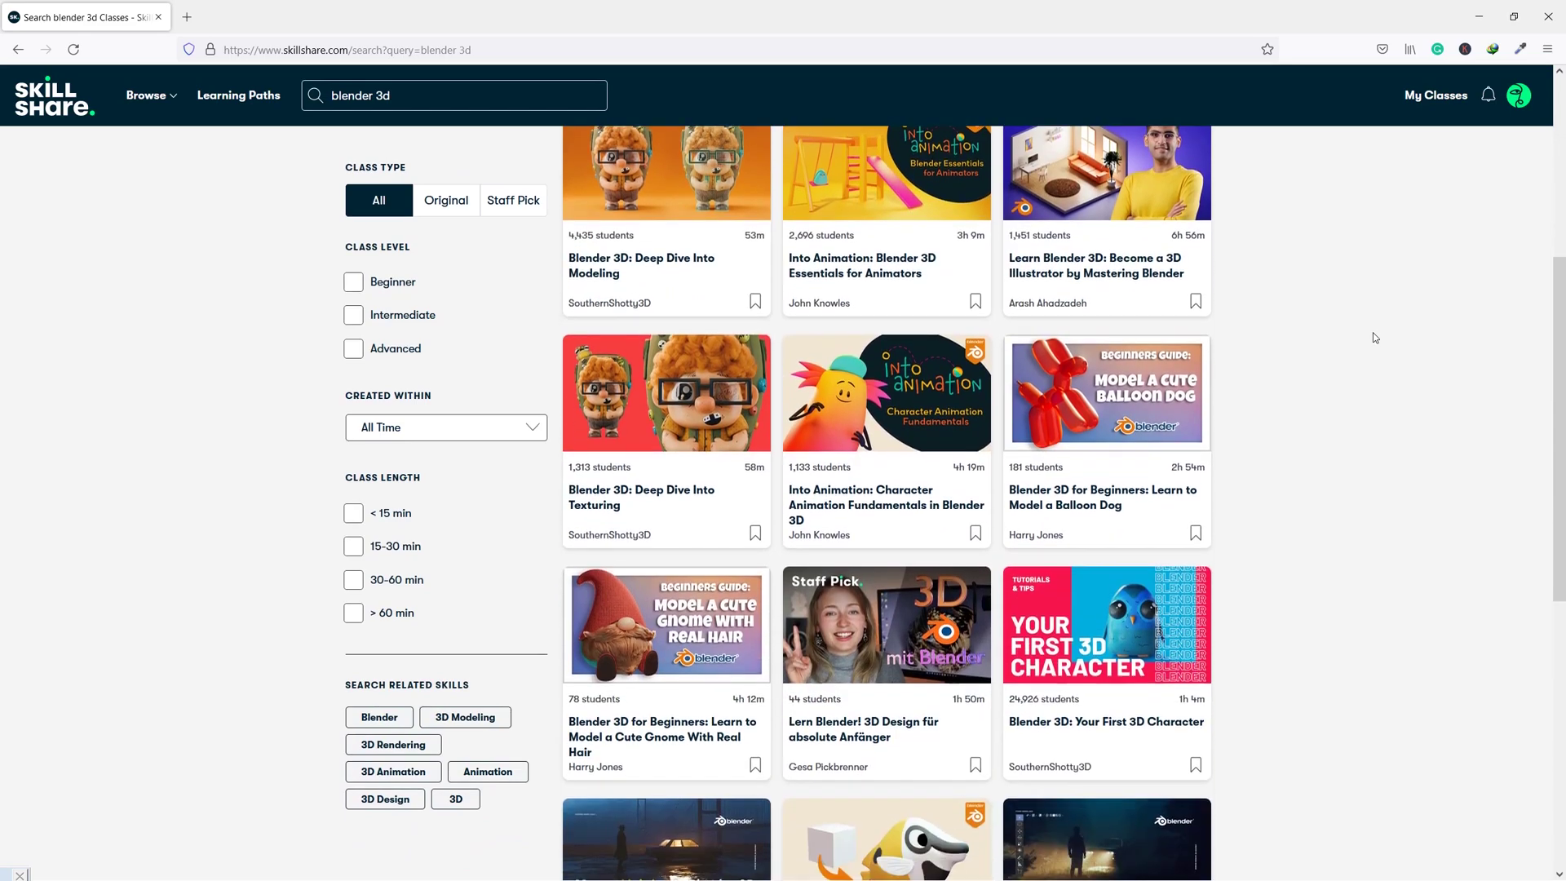
{"action": "scroll", "coordinate": [1372, 337], "scroll_direction": "down", "scroll_amount": 3}
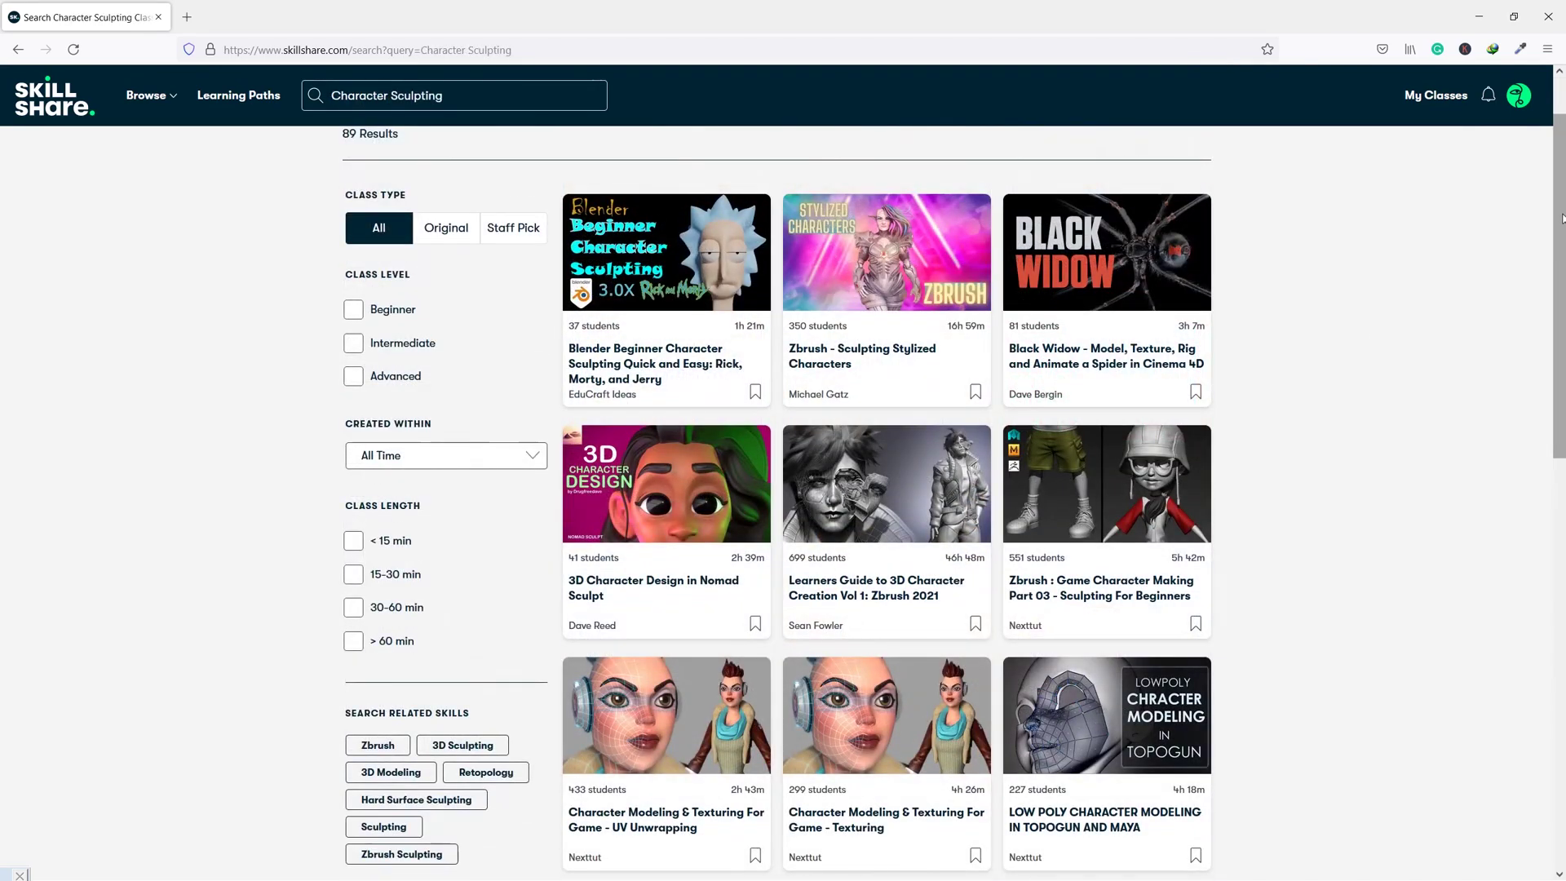
{"action": "left_click_drag", "start_coordinate": [1561, 219], "coordinate": [1562, 547]}
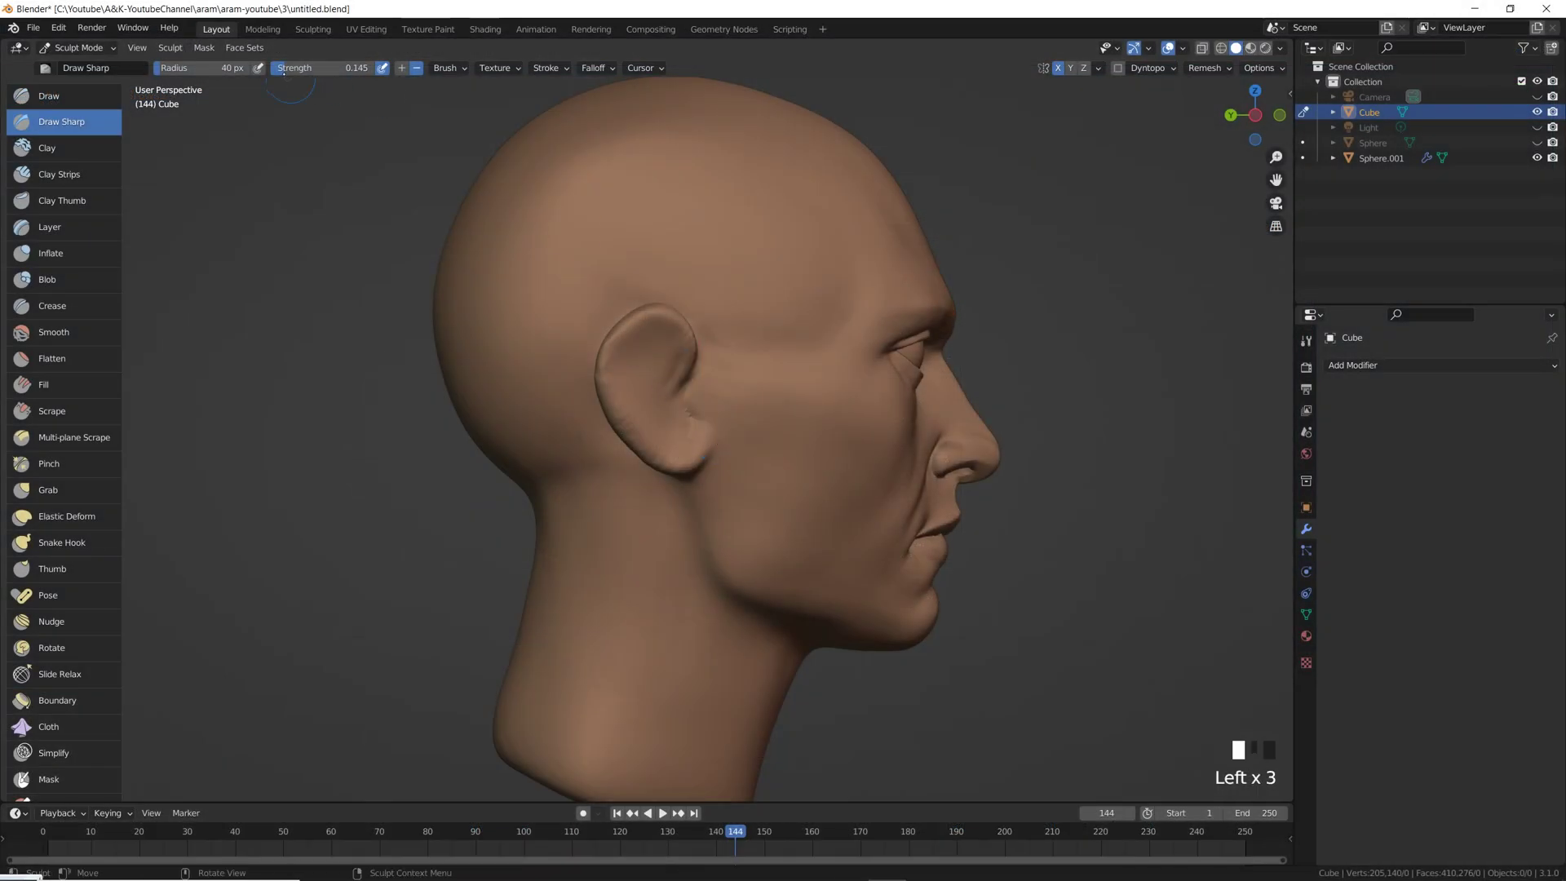
In Blender, carve a groove inside the ear's outer rim with Draw Sharp at 40 px radius and 0.285 strength, and smooth the inner ear.
{"action": "left_click_drag", "start_coordinate": [660, 384], "coordinate": [680, 339]}
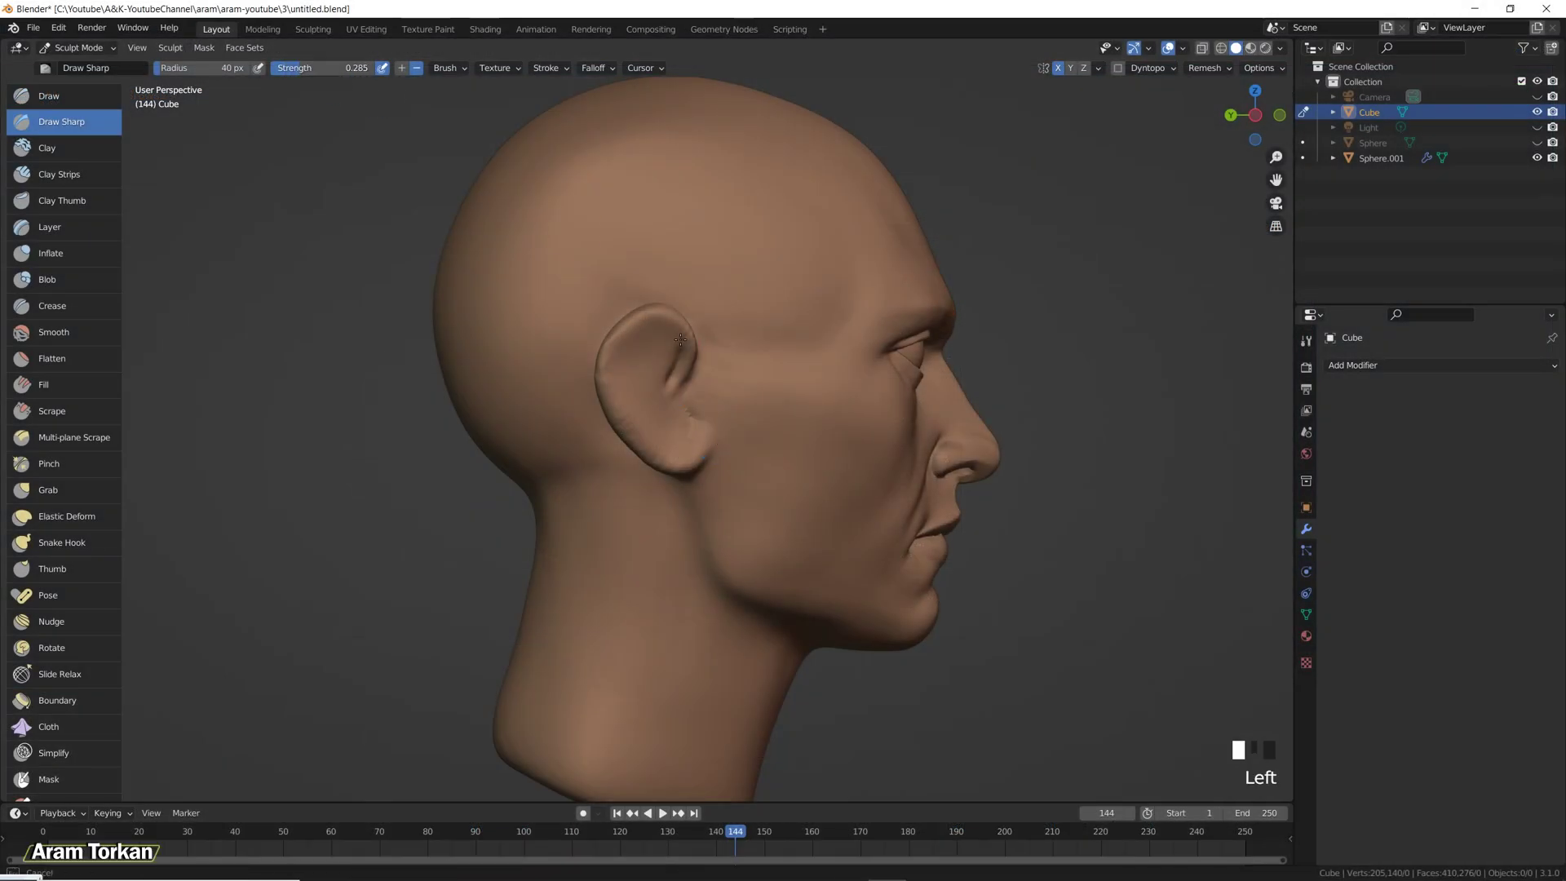
{"action": "middle_click_drag", "start_coordinate": [641, 330], "coordinate": [687, 393]}
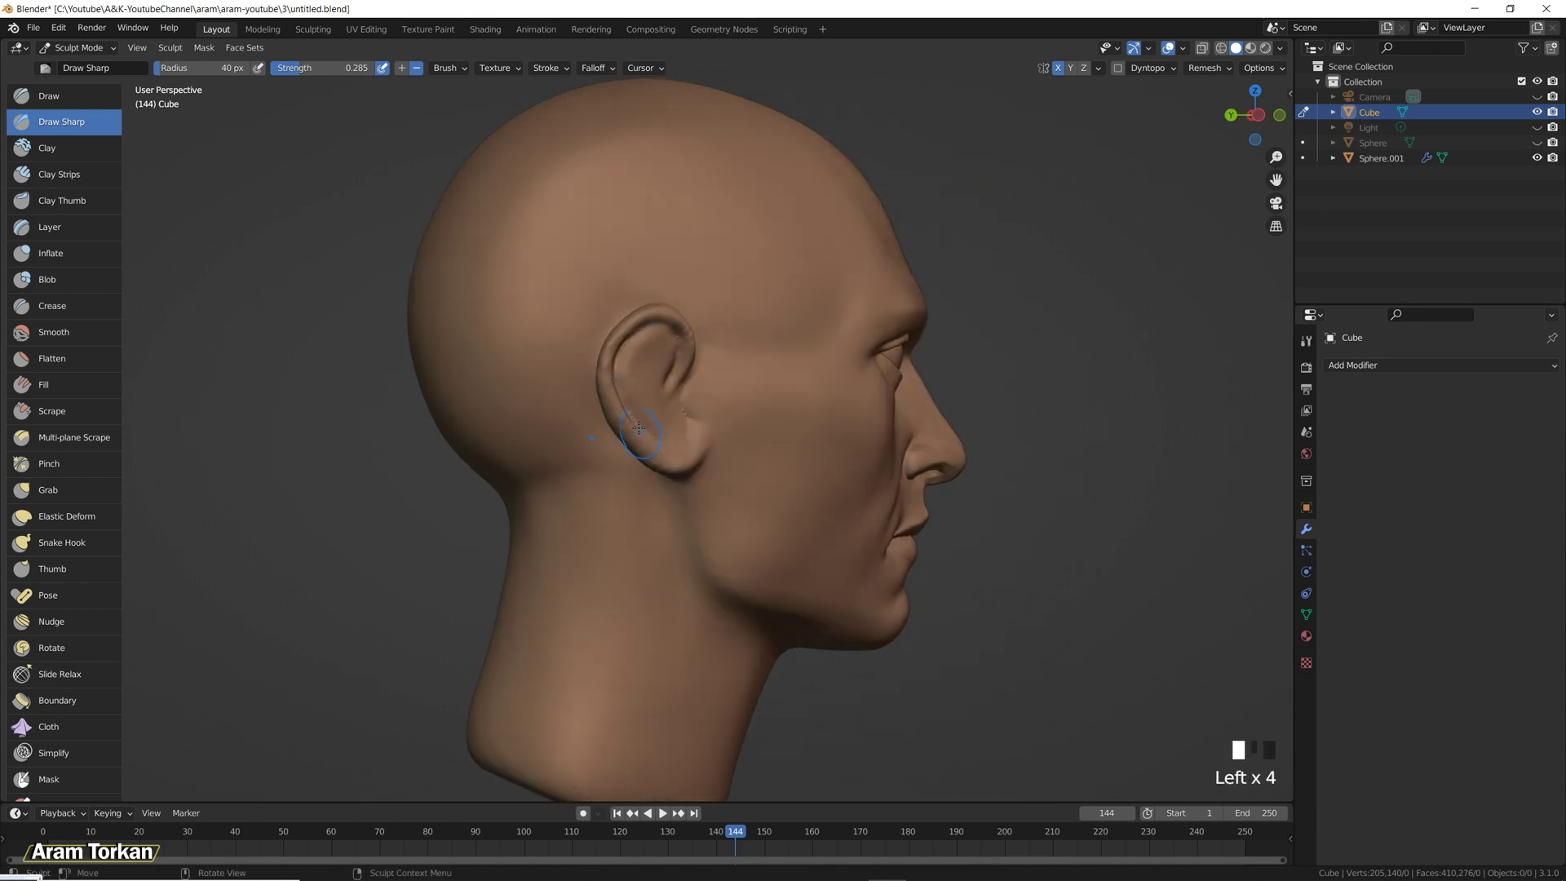
{"action": "left_click_drag", "start_coordinate": [740, 447], "coordinate": [682, 454], "text": "shift"}
{"action": "middle_click_drag", "start_coordinate": [681, 445], "coordinate": [677, 344]}
{"action": "left_click_drag", "start_coordinate": [677, 344], "coordinate": [667, 331]}
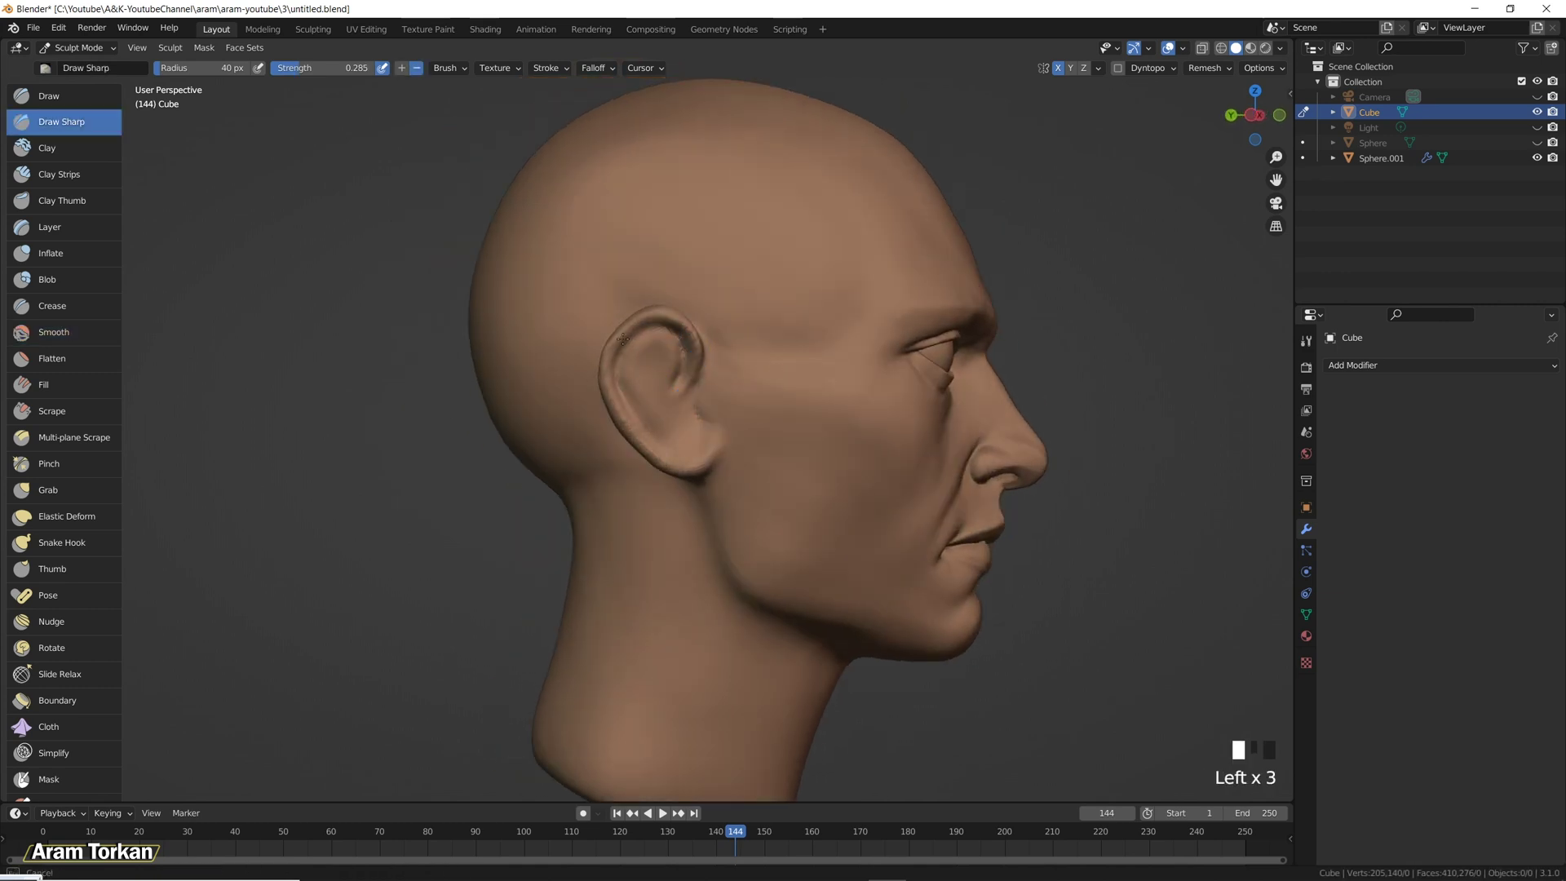
{"action": "key", "text": "ctrl+z"}
{"action": "mouse_move", "coordinate": [691, 422]}
{"action": "middle_mouse_down"}
{"action": "mouse_move", "coordinate": [815, 448]}
{"action": "mouse_move", "coordinate": [751, 444]}
{"action": "mouse_move", "coordinate": [792, 393]}
{"action": "mouse_move", "coordinate": [664, 349]}
{"action": "middle_mouse_up"}
{"action": "left_click_drag", "start_coordinate": [663, 349], "coordinate": [694, 369], "text": "shift"}
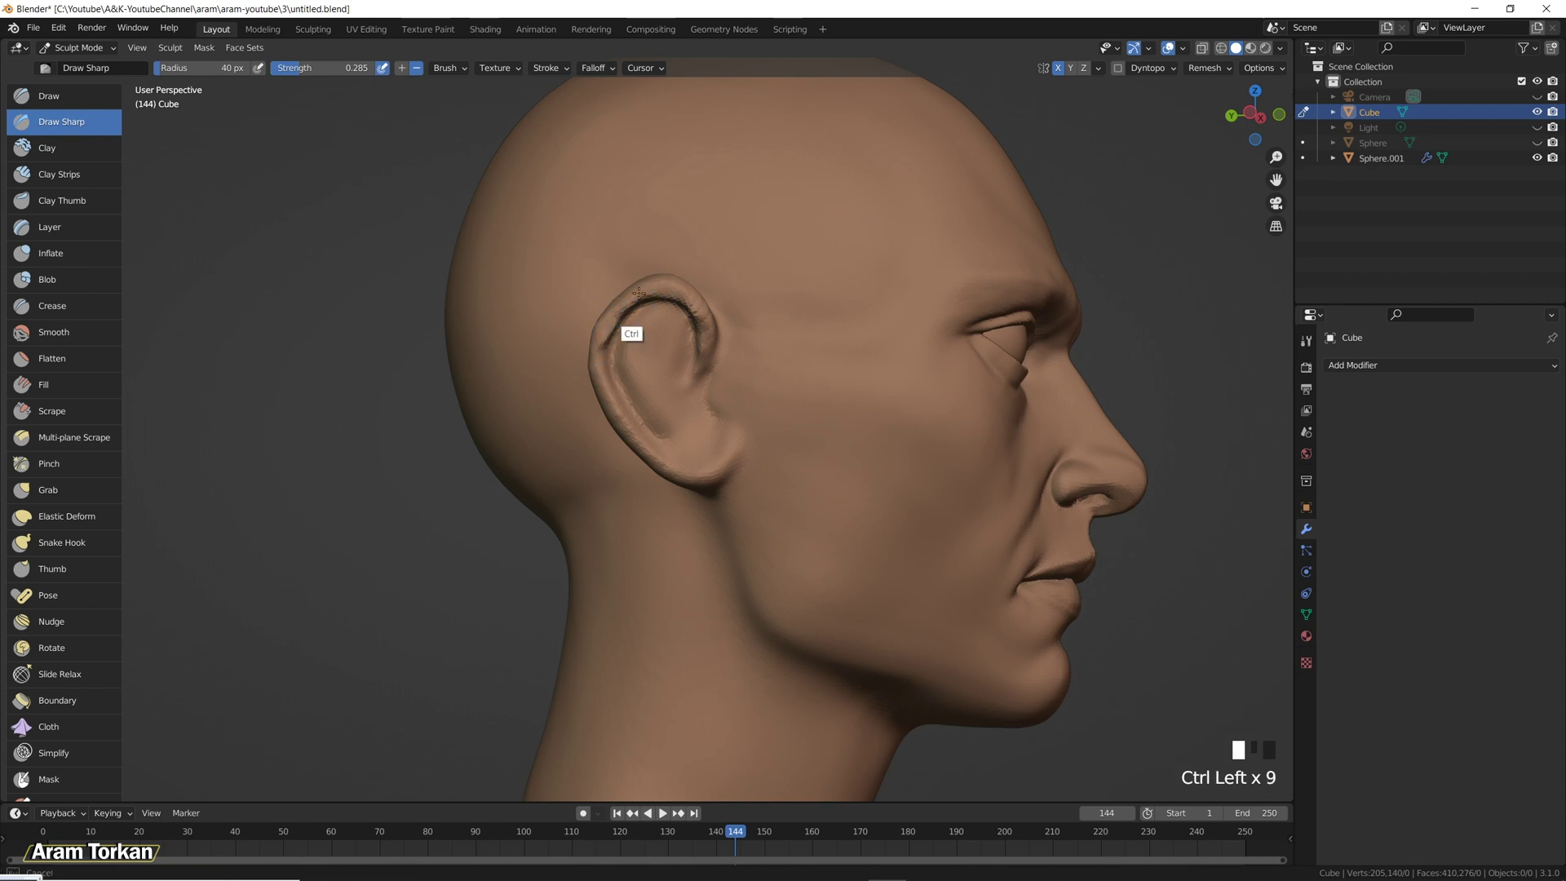
{"action": "left_click_drag", "start_coordinate": [612, 325], "coordinate": [612, 373], "text": "ctrl"}
{"action": "key", "text": "ctrl+z"}
{"action": "key", "text": "ctrl+z"}
{"action": "key", "text": "ctrl+z"}
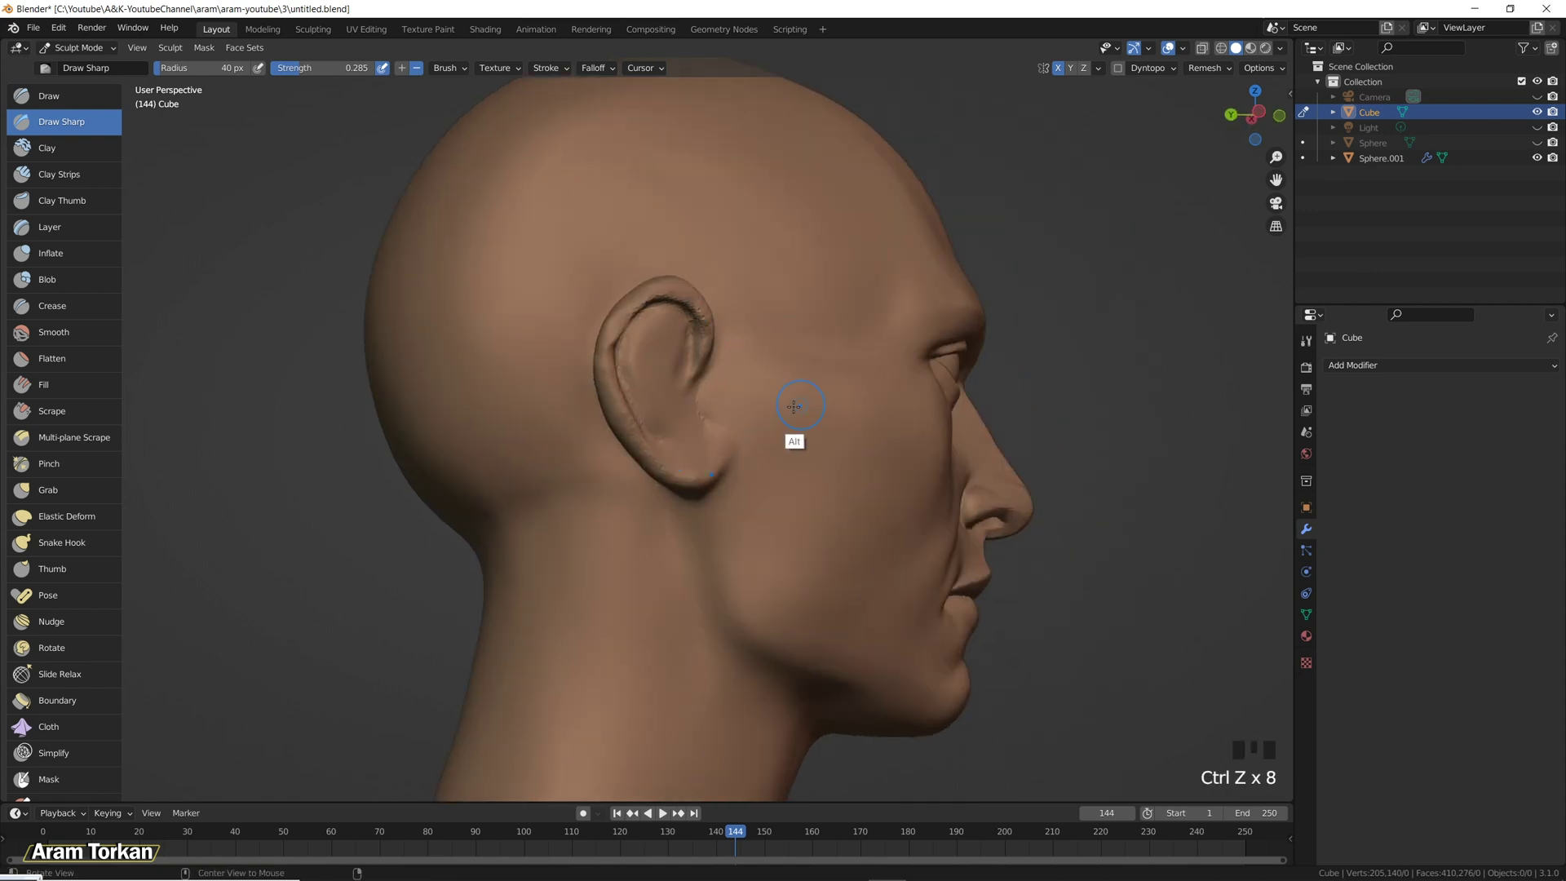
Raise the ear's outer rim and front fold with inverted Draw Sharp strokes at 40 px radius and 0.285 strength.
{"action": "middle_click_drag", "start_coordinate": [800, 401], "coordinate": [619, 353], "text": "alt"}
{"action": "mouse_move", "coordinate": [628, 326]}
{"action": "left_mouse_down", "text": "ctrl"}
{"action": "mouse_move", "coordinate": [612, 342]}
{"action": "mouse_move", "coordinate": [637, 417]}
{"action": "left_mouse_up", "text": "ctrl"}
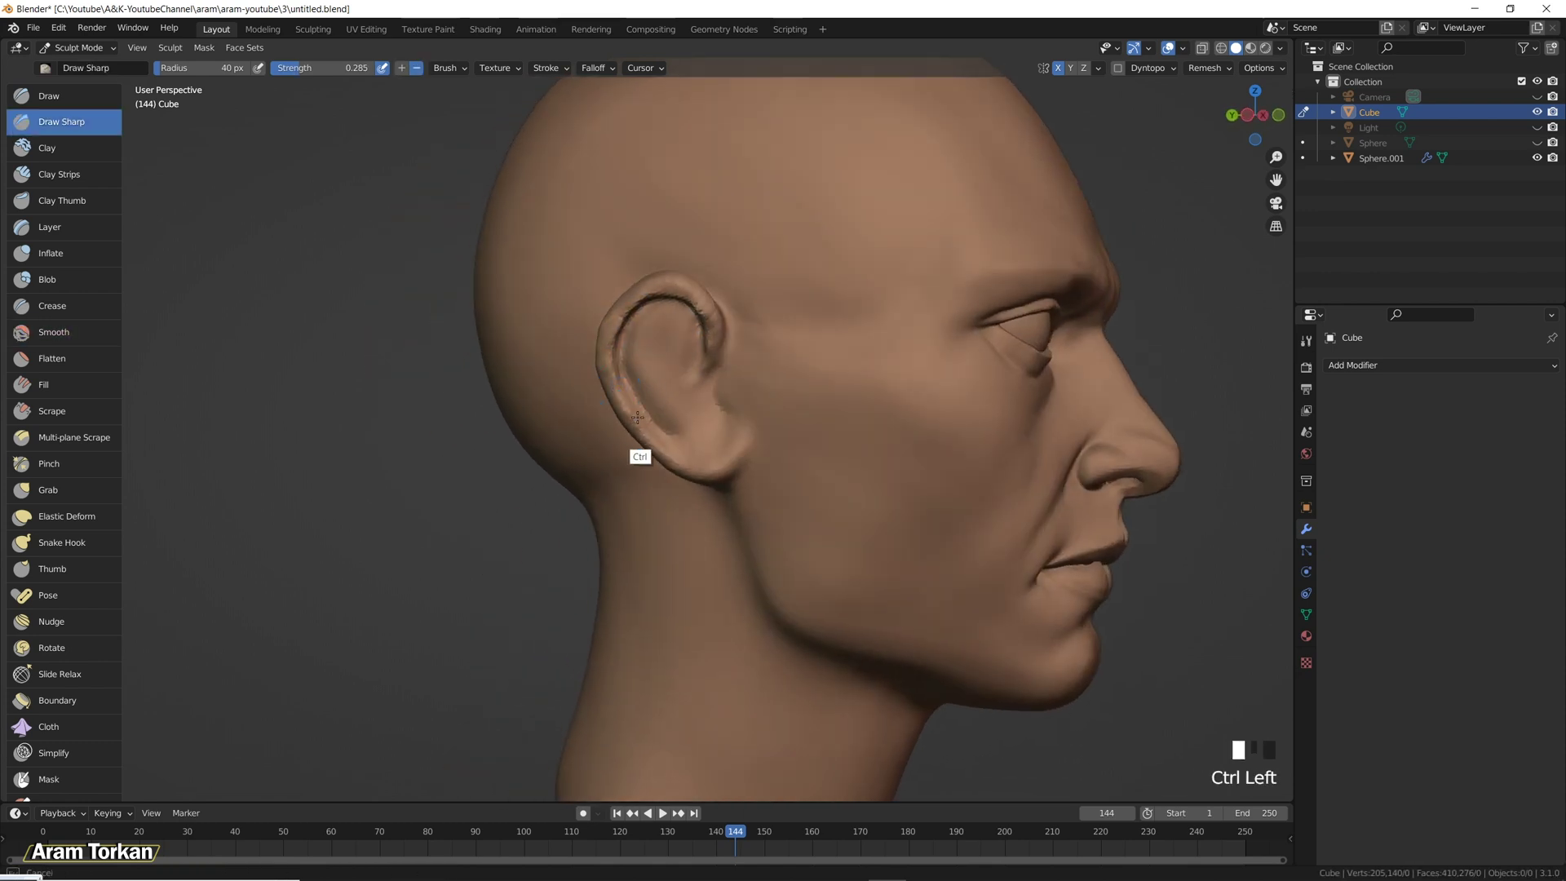
{"action": "middle_click_drag", "start_coordinate": [792, 446], "coordinate": [717, 456], "text": "alt"}
{"action": "left_click_drag", "start_coordinate": [652, 457], "coordinate": [693, 466], "text": "ctrl"}
{"action": "mouse_move", "coordinate": [673, 441]}
{"action": "middle_mouse_down"}
{"action": "mouse_move", "coordinate": [718, 350]}
{"action": "mouse_move", "coordinate": [677, 334]}
{"action": "middle_mouse_up"}
{"action": "left_click_drag", "start_coordinate": [677, 334], "coordinate": [684, 351], "text": "ctrl"}
{"action": "mouse_move", "coordinate": [683, 351]}
{"action": "middle_mouse_down"}
{"action": "mouse_move", "coordinate": [824, 359]}
{"action": "mouse_move", "coordinate": [734, 383]}
{"action": "mouse_move", "coordinate": [691, 352]}
{"action": "middle_mouse_up"}
{"action": "left_click", "coordinate": [688, 390], "text": "ctrl"}
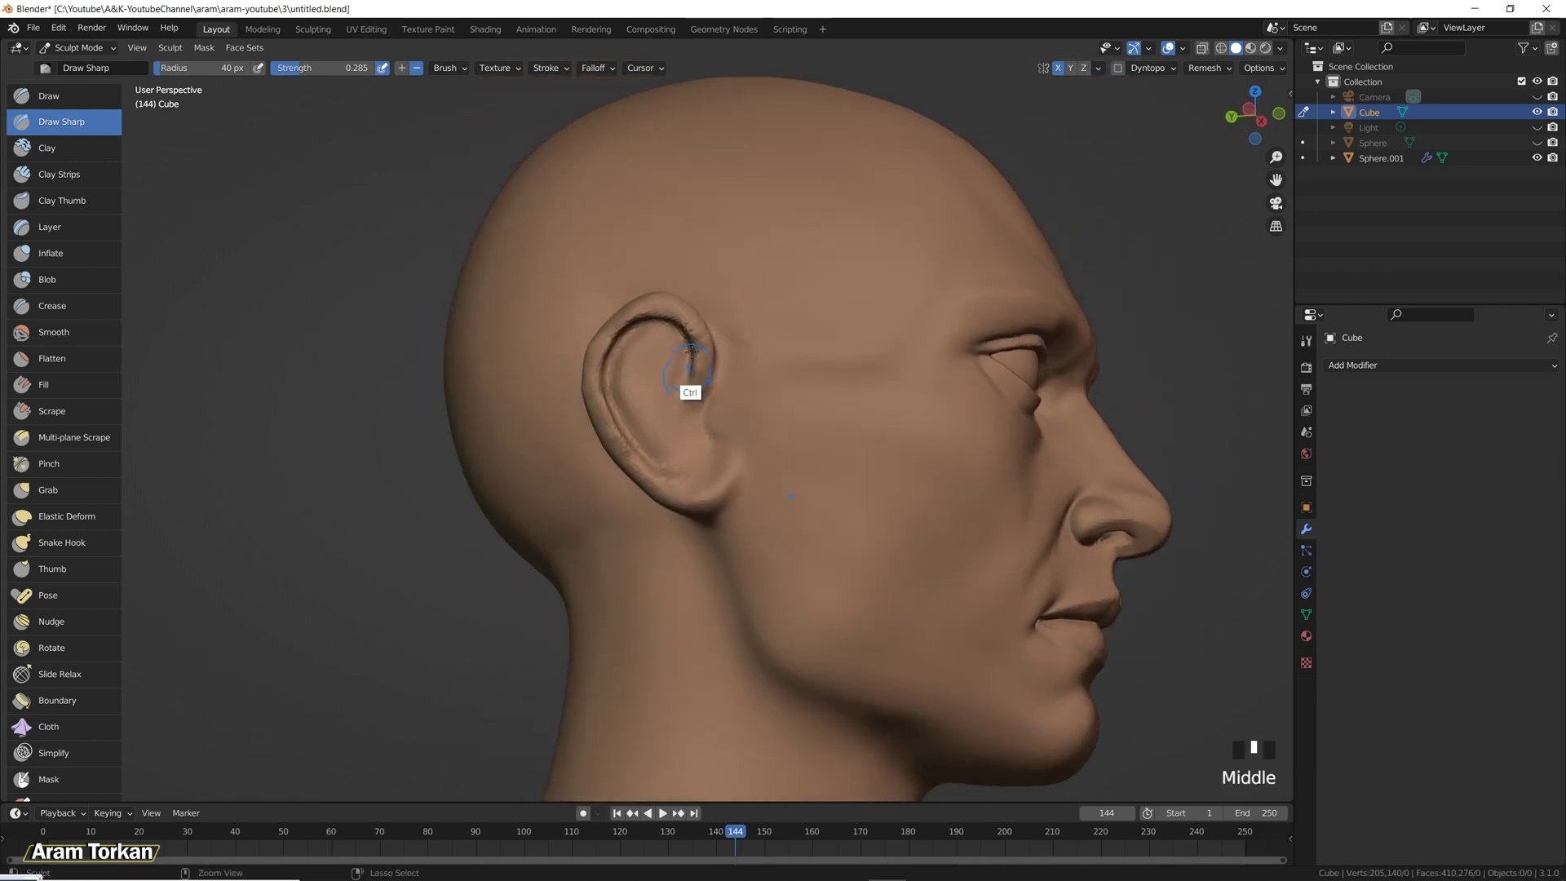
Deepen the groove beneath the ear's upper rim with Draw Sharp.
{"action": "left_click_drag", "start_coordinate": [706, 400], "coordinate": [689, 334], "text": "alt"}
{"action": "middle_click_drag", "start_coordinate": [689, 334], "coordinate": [640, 367]}
{"action": "mouse_move", "coordinate": [640, 367]}
{"action": "left_mouse_down", "text": "alt"}
{"action": "mouse_move", "coordinate": [710, 374]}
{"action": "mouse_move", "coordinate": [620, 352]}
{"action": "left_mouse_up", "text": "alt"}
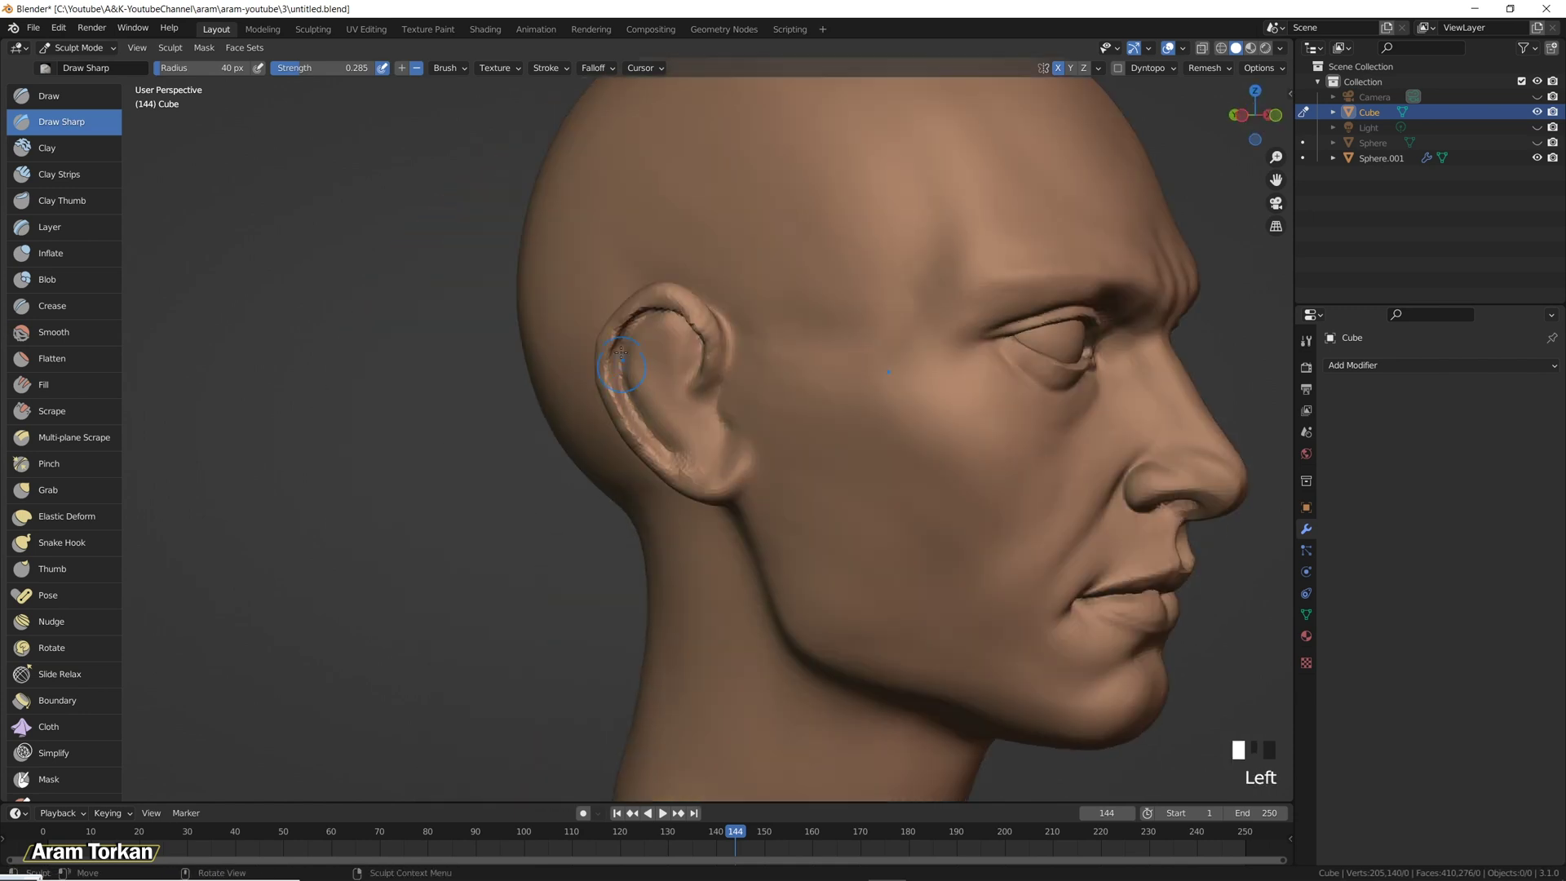
Carve a groove along the back of the ear with Draw Sharp at 40 px radius and 0.285 strength.
{"action": "mouse_move", "coordinate": [638, 418]}
{"action": "left_mouse_down", "text": "alt"}
{"action": "mouse_move", "coordinate": [734, 459]}
{"action": "mouse_move", "coordinate": [727, 437]}
{"action": "mouse_move", "coordinate": [665, 417]}
{"action": "mouse_move", "coordinate": [664, 432]}
{"action": "left_mouse_up", "text": "alt"}
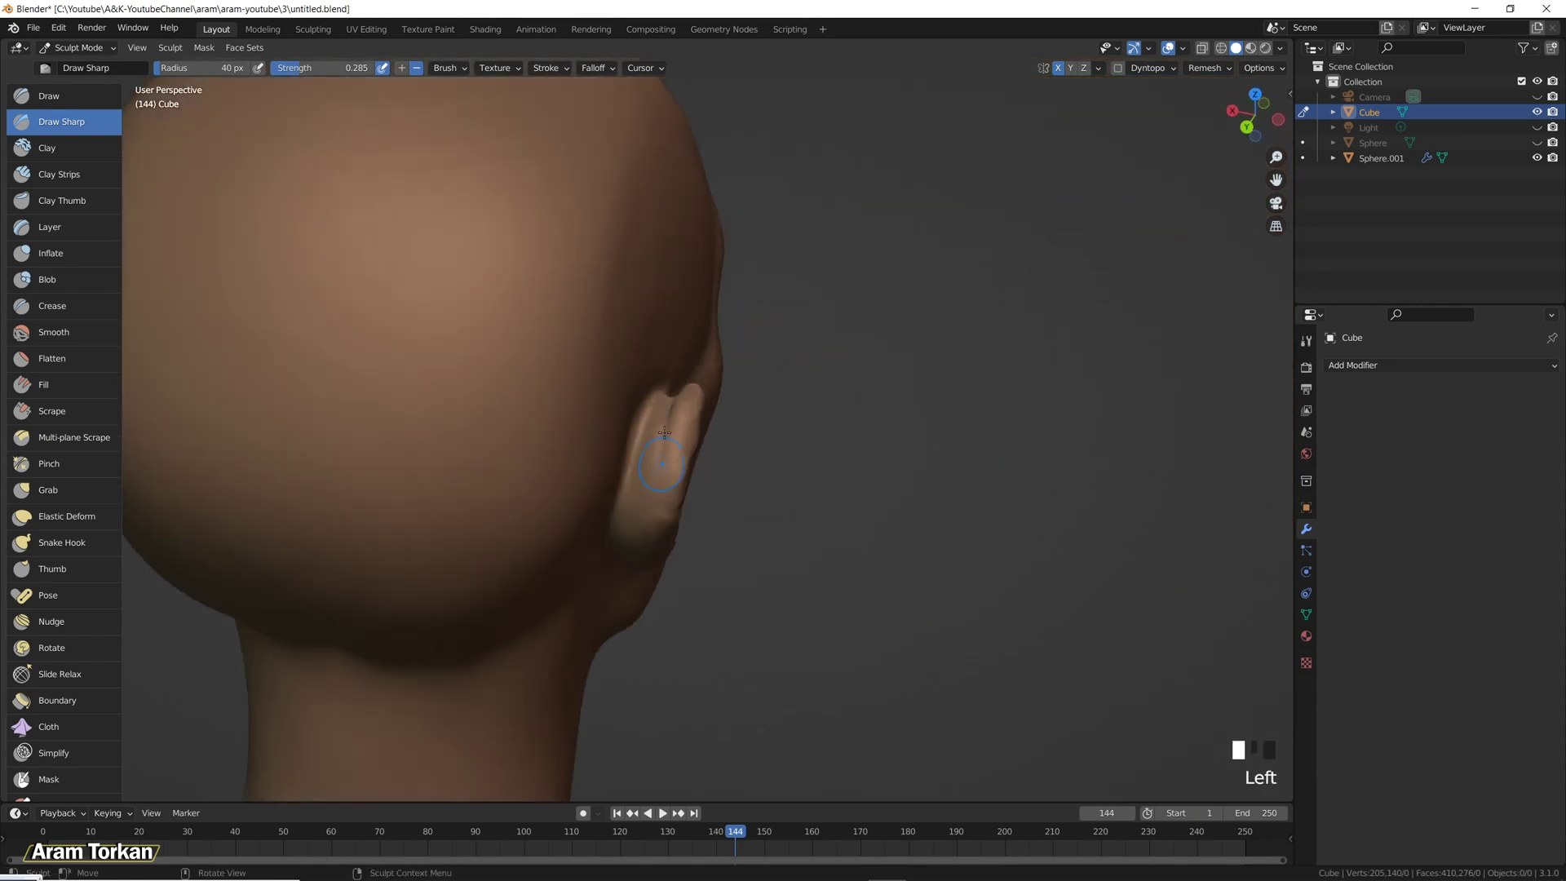
{"action": "left_click_drag", "start_coordinate": [652, 510], "coordinate": [644, 539], "text": "alt"}
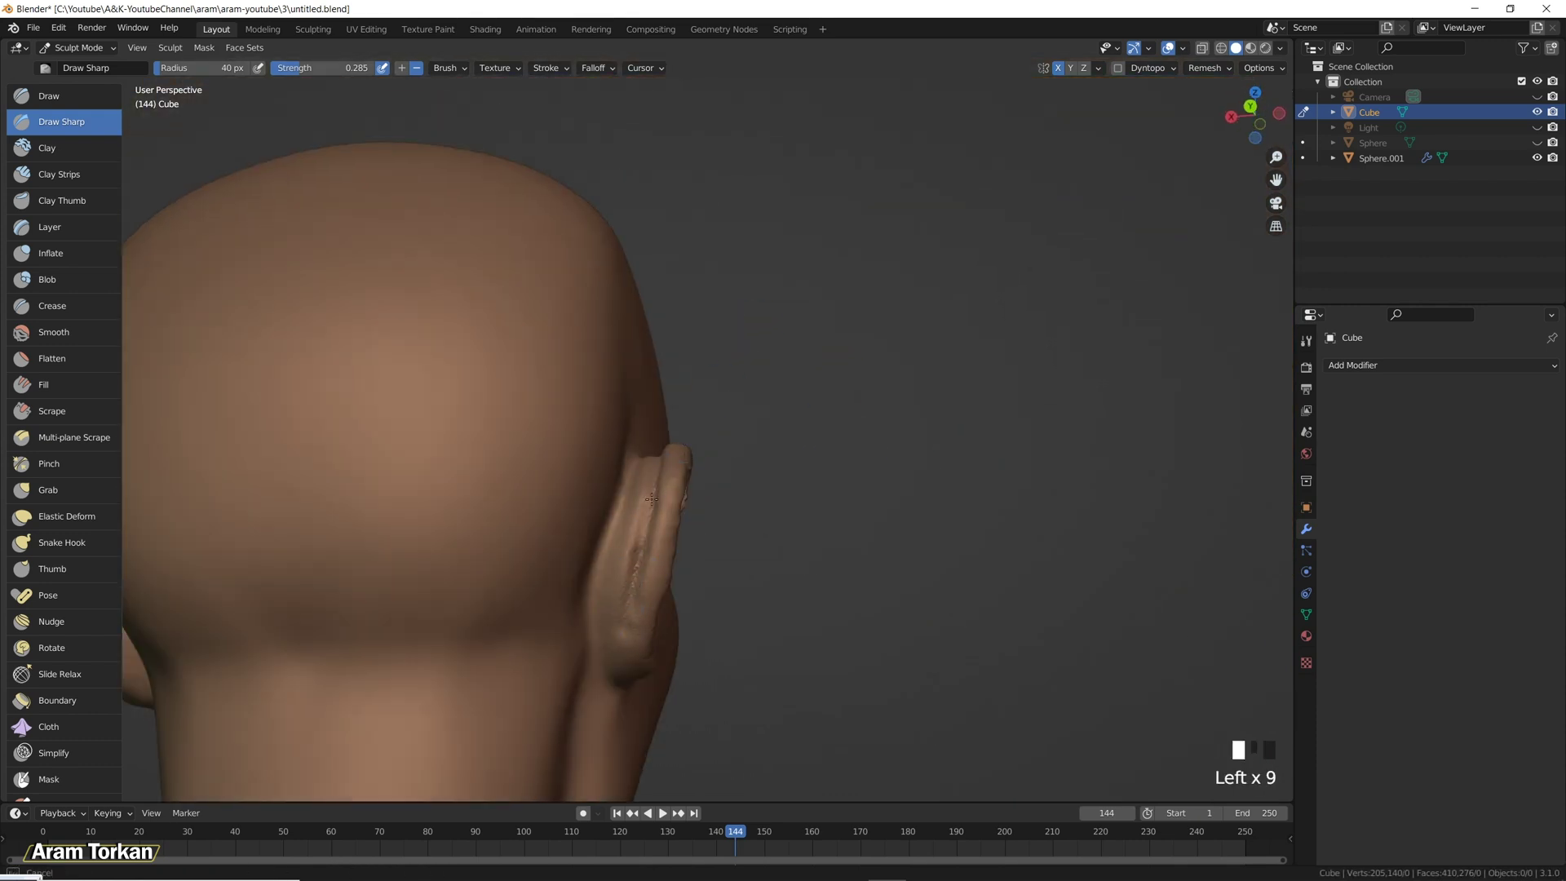
{"action": "middle_click_drag", "start_coordinate": [652, 498], "coordinate": [641, 633]}
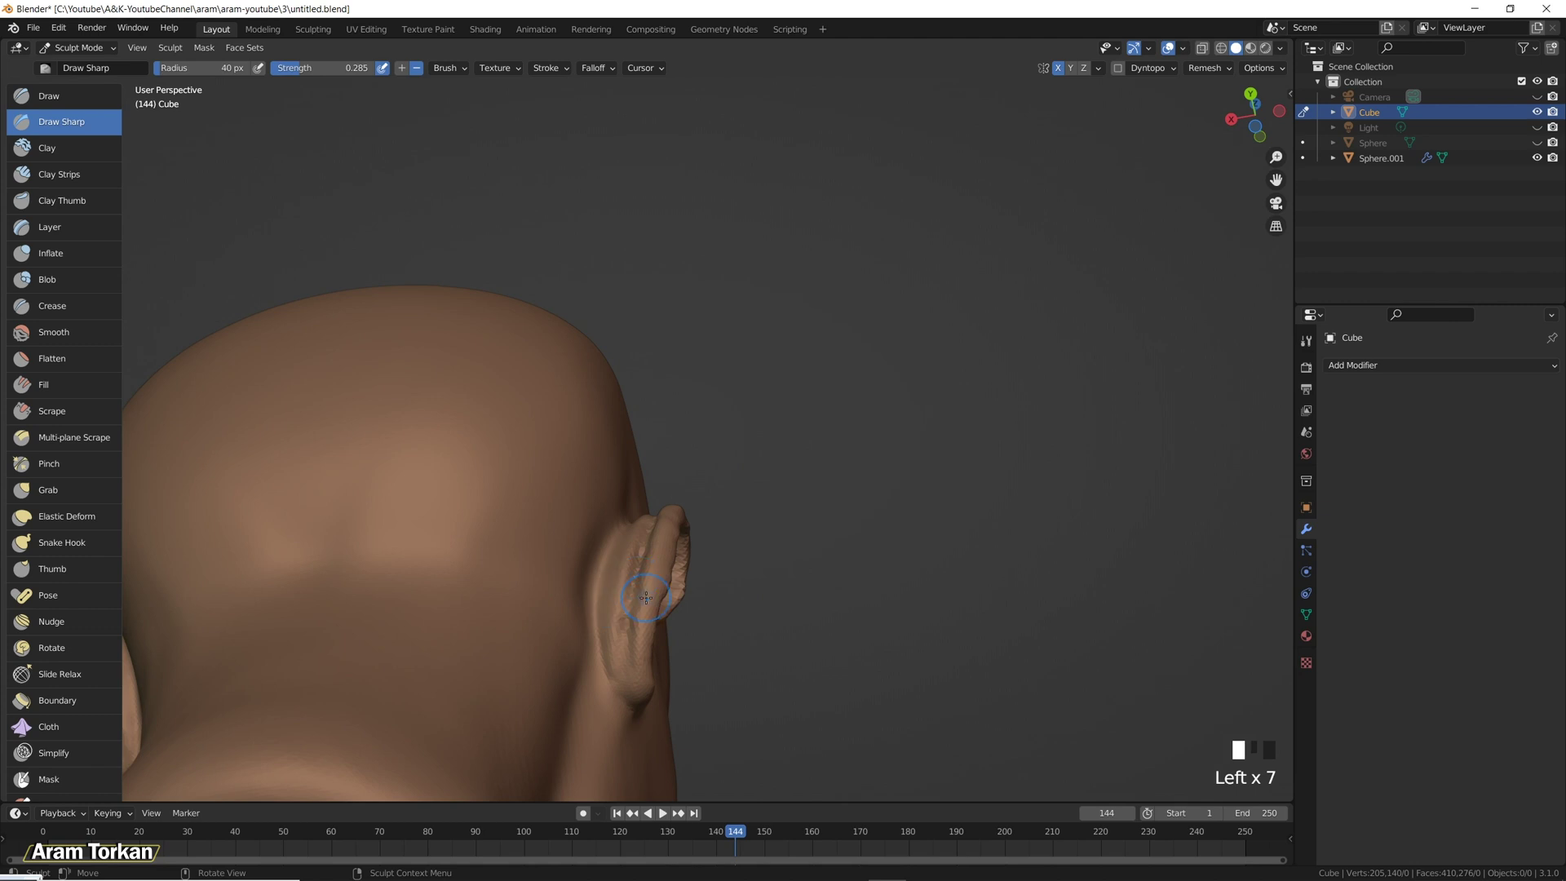
{"action": "middle_click_drag", "start_coordinate": [646, 598], "coordinate": [663, 416]}
{"action": "left_click", "coordinate": [617, 500]}
{"action": "mouse_move", "coordinate": [665, 483]}
{"action": "middle_mouse_down"}
{"action": "mouse_move", "coordinate": [636, 530]}
{"action": "mouse_move", "coordinate": [526, 532]}
{"action": "mouse_move", "coordinate": [601, 535]}
{"action": "middle_mouse_up"}
Scrape the ridges along the groove on the back of the ear with Scrape at 28 px radius and 0.462 strength.
{"action": "left_click", "coordinate": [51, 410]}
{"action": "key", "text": "f"}
{"action": "left_click", "coordinate": [591, 555]}
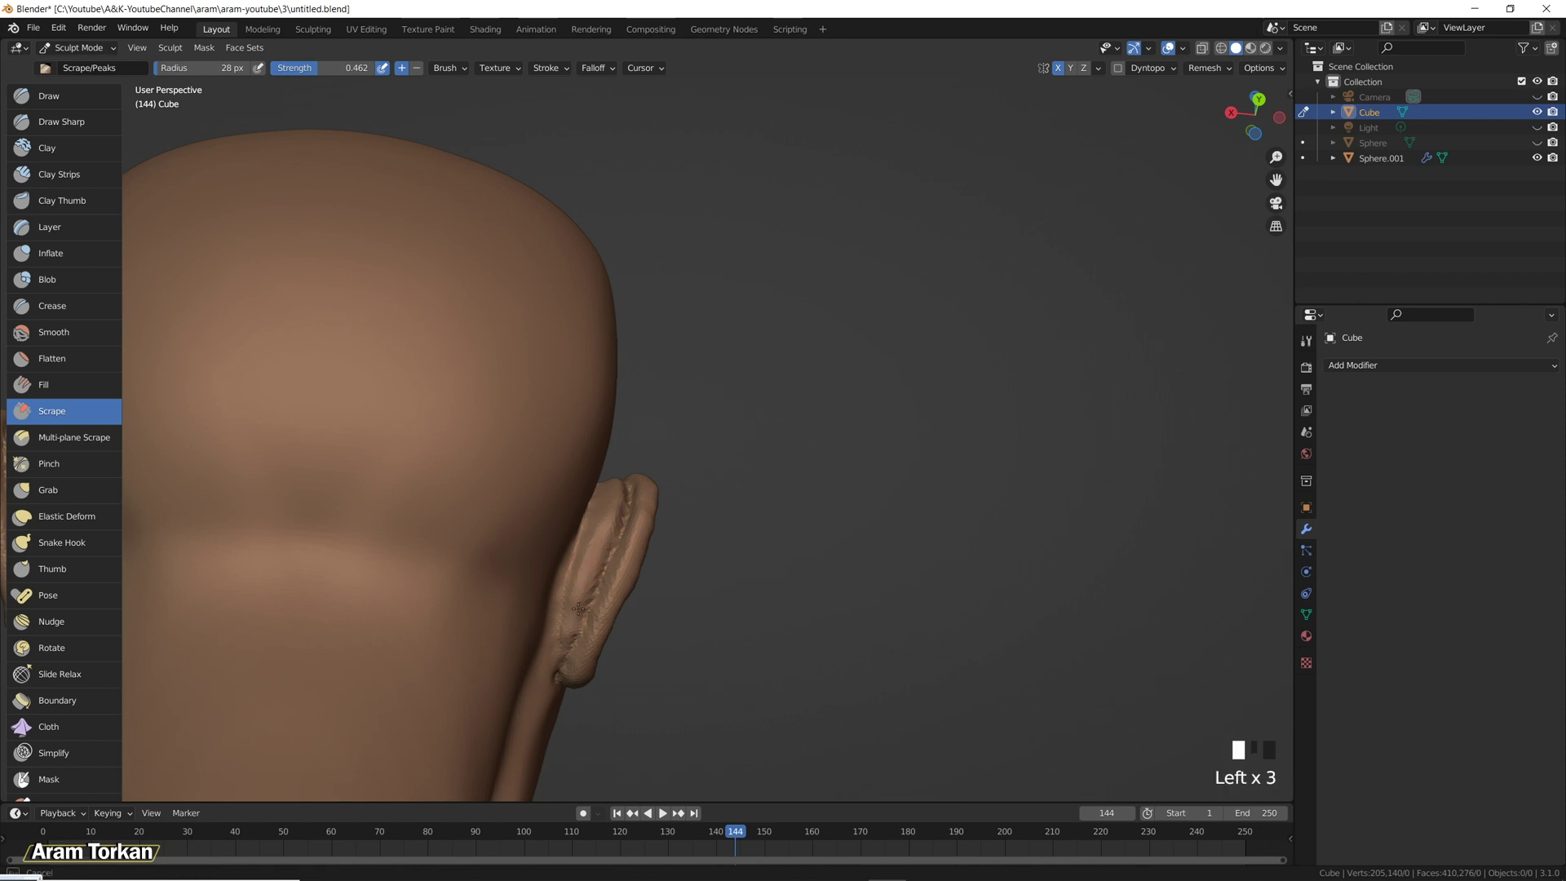
{"action": "left_click_drag", "start_coordinate": [574, 581], "coordinate": [591, 506], "text": "alt"}
{"action": "middle_click_drag", "start_coordinate": [595, 489], "coordinate": [613, 457]}
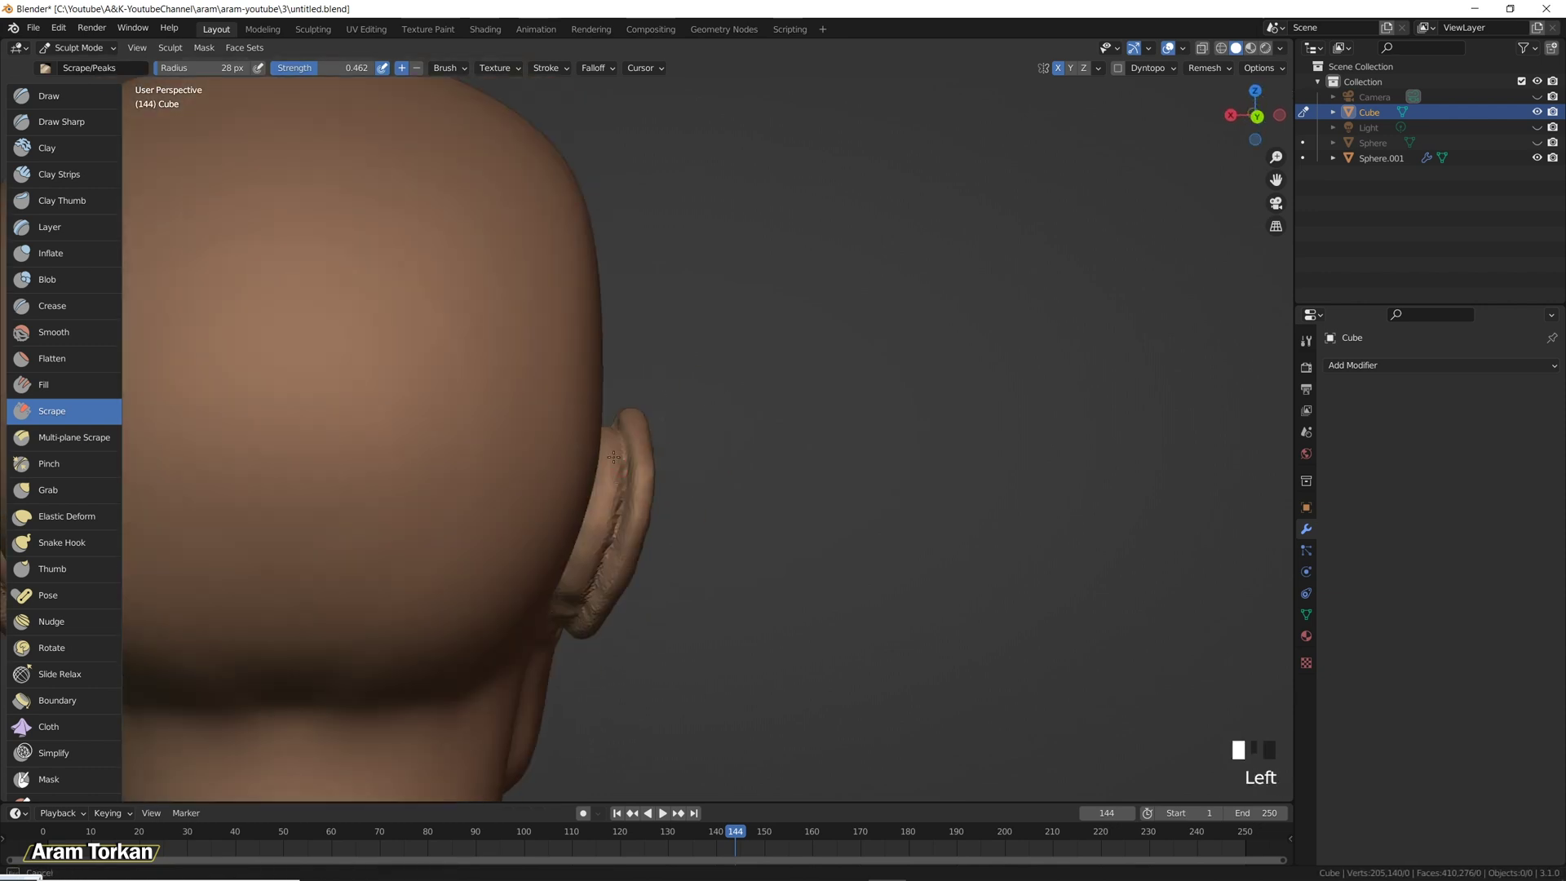
{"action": "left_click_drag", "start_coordinate": [592, 558], "coordinate": [595, 538], "text": "alt"}
Scrape the back of the ear further at 0.648 strength.
{"action": "key", "text": "shift+f"}
{"action": "left_click", "coordinate": [595, 538]}
{"action": "middle_click_drag", "start_coordinate": [544, 655], "coordinate": [731, 448]}
{"action": "left_click_drag", "start_coordinate": [730, 448], "coordinate": [620, 530], "text": "alt"}
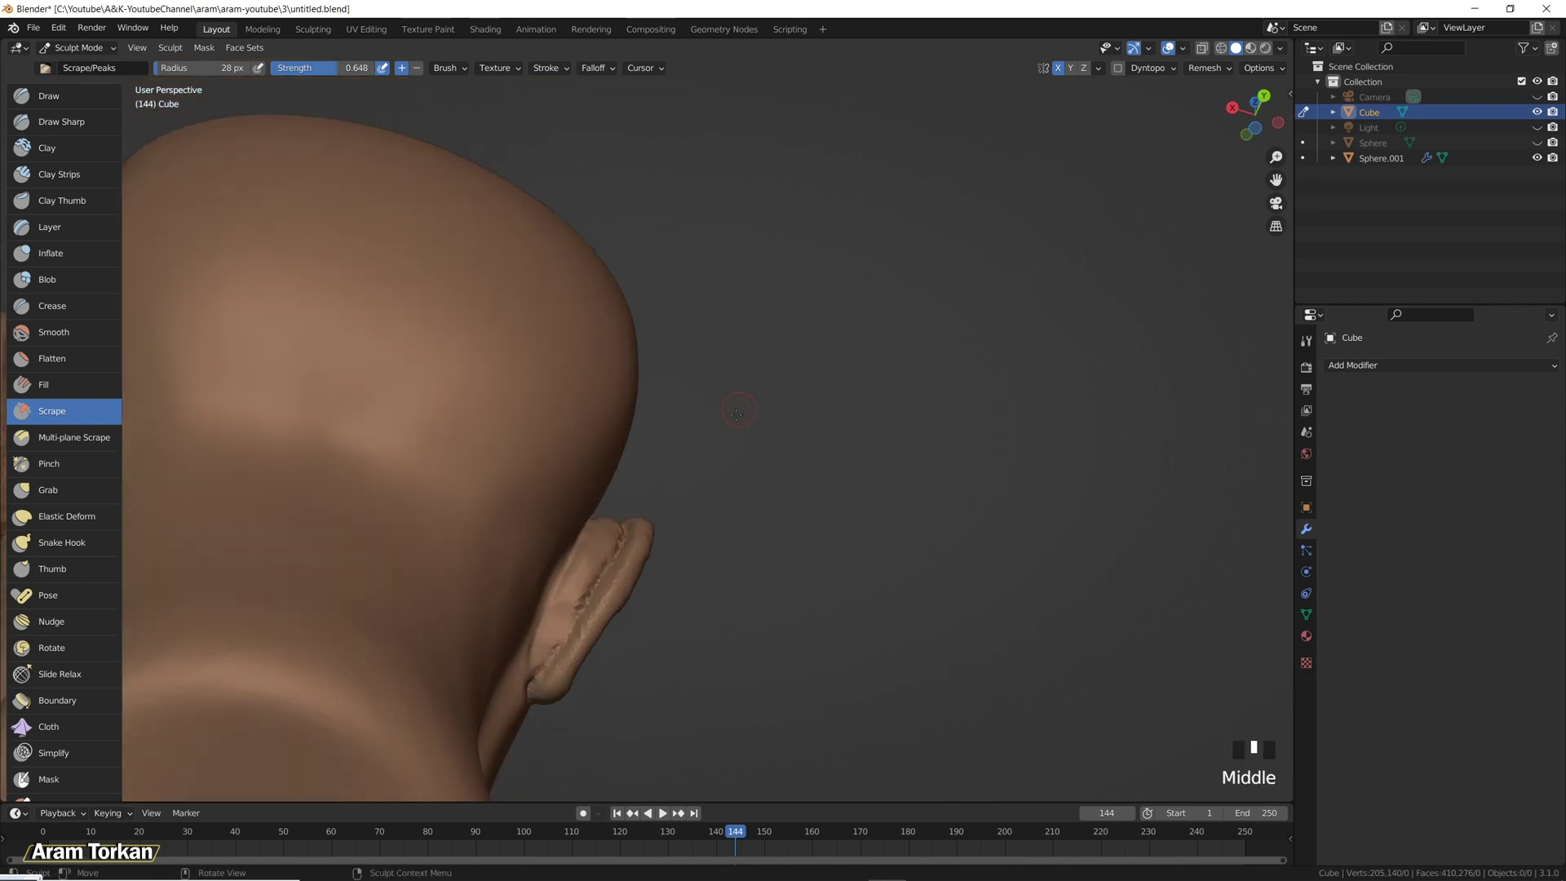
{"action": "middle_click_drag", "start_coordinate": [620, 530], "coordinate": [604, 483]}
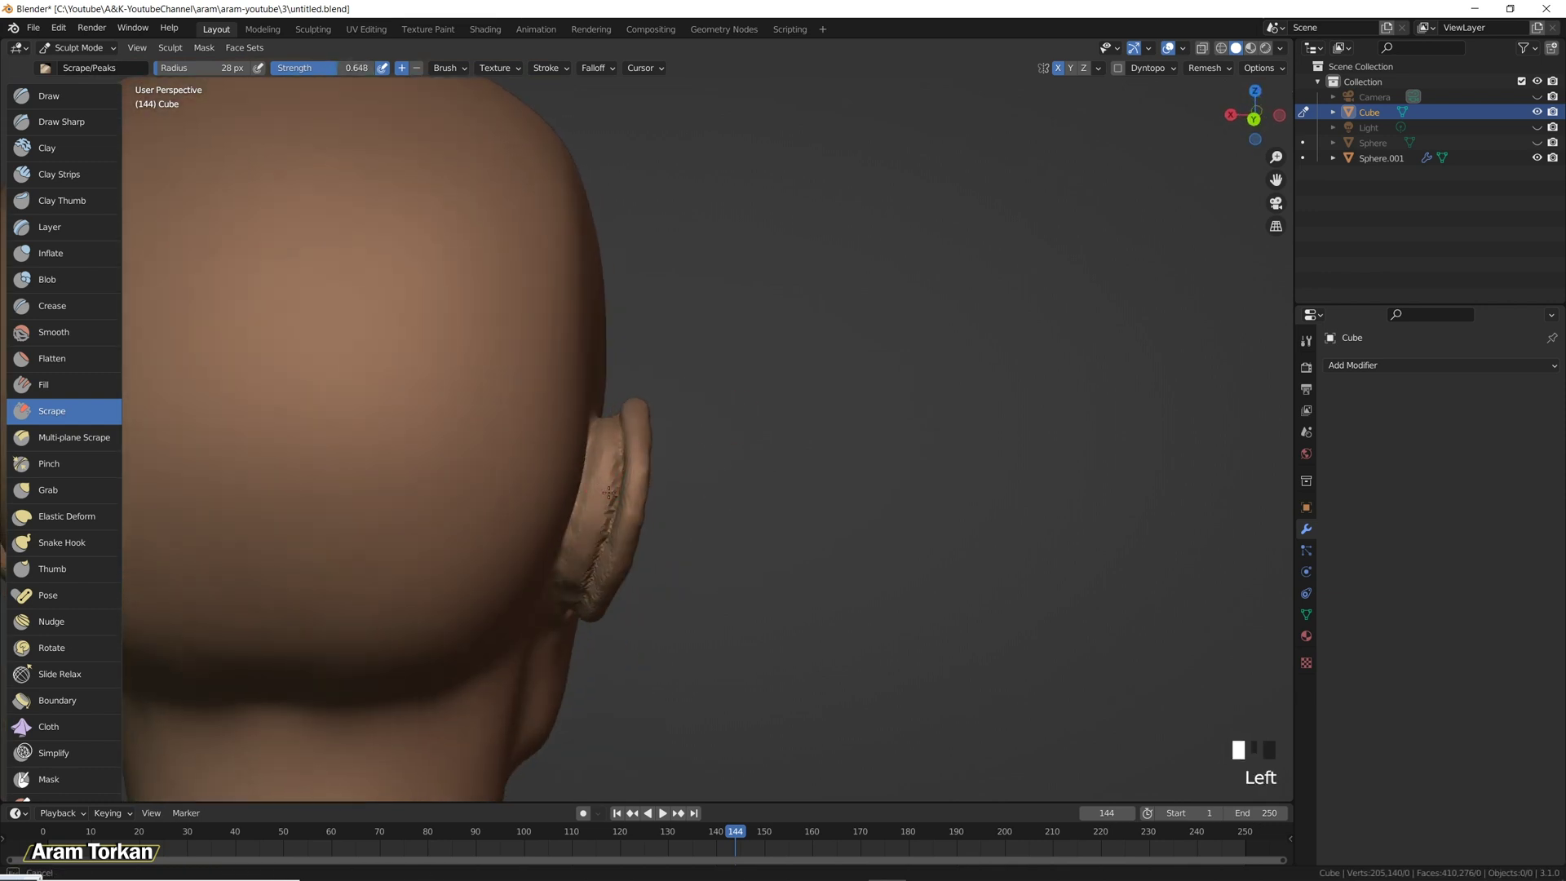
{"action": "left_click_drag", "start_coordinate": [609, 493], "coordinate": [610, 443], "text": "alt"}
{"action": "middle_click_drag", "start_coordinate": [600, 495], "coordinate": [587, 522]}
Smooth the rough groove down the back of the ear with Smooth at 28 px radius and 0.148 strength.
{"action": "key", "text": "shift+s"}
{"action": "left_click_drag", "start_coordinate": [611, 457], "coordinate": [563, 599]}
{"action": "middle_click_drag", "start_coordinate": [563, 599], "coordinate": [652, 591]}
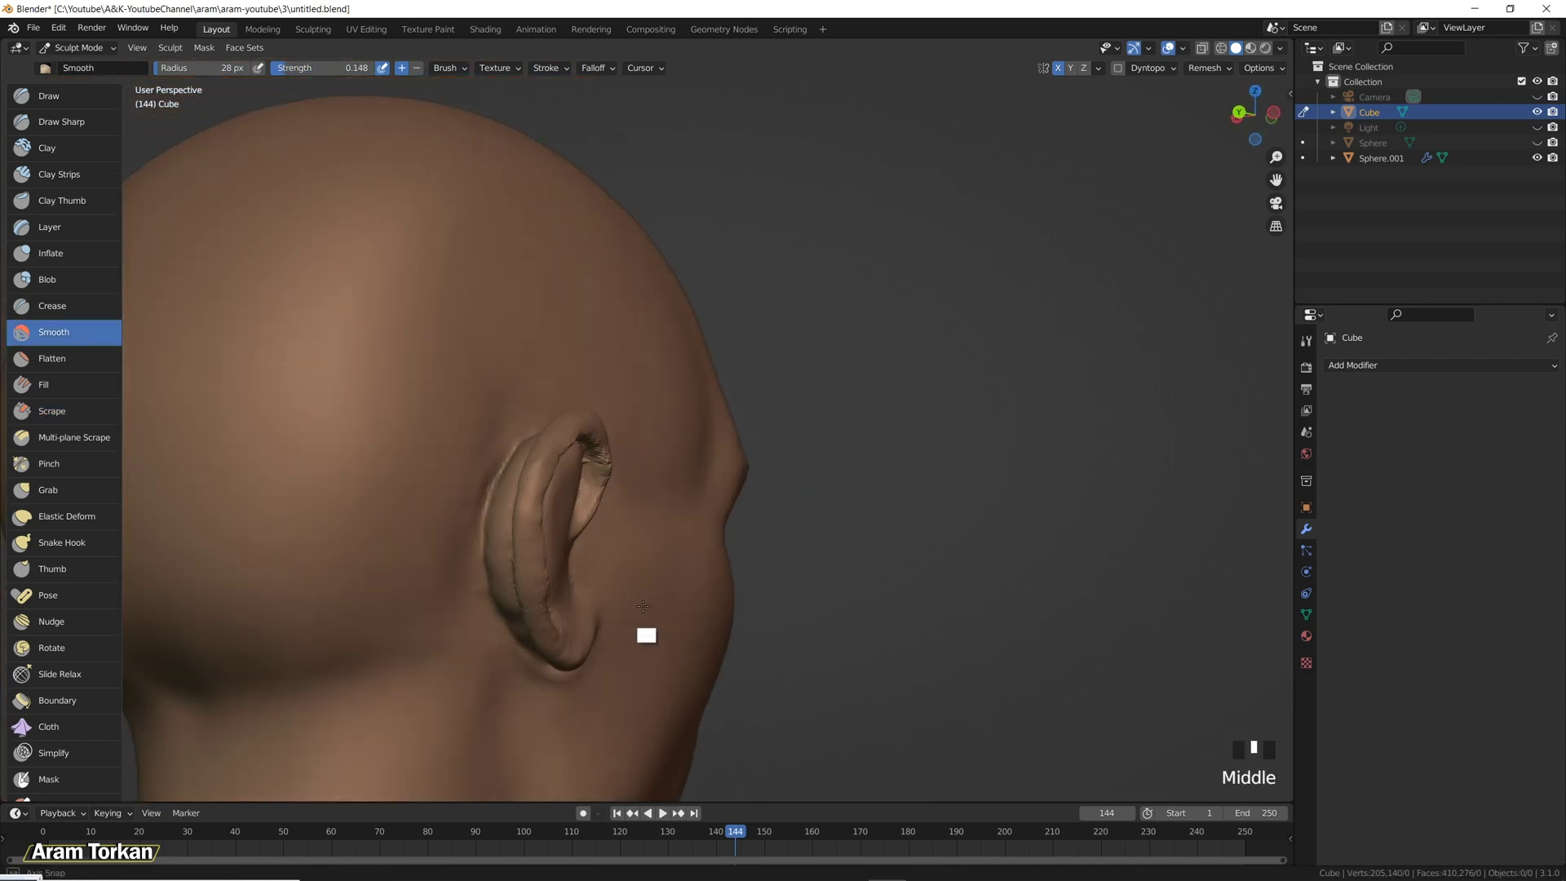
{"action": "left_click_drag", "start_coordinate": [653, 592], "coordinate": [657, 530], "text": "alt"}
{"action": "middle_click_drag", "start_coordinate": [657, 530], "coordinate": [661, 471]}
{"action": "left_click_drag", "start_coordinate": [661, 472], "coordinate": [562, 555], "text": "alt"}
{"action": "mouse_move", "coordinate": [562, 555]}
{"action": "middle_mouse_down"}
{"action": "mouse_move", "coordinate": [628, 571]}
{"action": "mouse_move", "coordinate": [571, 587]}
{"action": "mouse_move", "coordinate": [599, 614]}
{"action": "mouse_move", "coordinate": [547, 531]}
{"action": "middle_mouse_up"}
Touch up the back of the ear and its outer rim with Draw and smoothing strokes.
{"action": "key", "text": "x"}
{"action": "mouse_move", "coordinate": [548, 531]}
{"action": "left_mouse_down", "text": "shift"}
{"action": "mouse_move", "coordinate": [640, 516]}
{"action": "mouse_move", "coordinate": [527, 507]}
{"action": "mouse_move", "coordinate": [531, 559]}
{"action": "left_mouse_up", "text": "shift"}
{"action": "mouse_move", "coordinate": [531, 559]}
{"action": "middle_mouse_down"}
{"action": "mouse_move", "coordinate": [526, 501]}
{"action": "mouse_move", "coordinate": [507, 612]}
{"action": "mouse_move", "coordinate": [759, 595]}
{"action": "mouse_move", "coordinate": [580, 507]}
{"action": "middle_mouse_up"}
{"action": "left_click", "coordinate": [581, 507]}
{"action": "left_click", "coordinate": [612, 493]}
{"action": "mouse_move", "coordinate": [595, 506]}
{"action": "left_mouse_down", "text": "shift"}
{"action": "mouse_move", "coordinate": [584, 493]}
{"action": "mouse_move", "coordinate": [538, 544]}
{"action": "left_mouse_up", "text": "shift"}
{"action": "mouse_move", "coordinate": [549, 455]}
{"action": "middle_mouse_down"}
{"action": "mouse_move", "coordinate": [497, 513]}
{"action": "mouse_move", "coordinate": [566, 537]}
{"action": "middle_mouse_up"}
{"action": "mouse_move", "coordinate": [575, 470]}
{"action": "middle_mouse_down"}
{"action": "mouse_move", "coordinate": [715, 551]}
{"action": "mouse_move", "coordinate": [540, 506]}
{"action": "middle_mouse_up"}
Reshape the ear's outer rim and inner fold with Grab, and smooth the inner ear.
{"action": "left_click", "coordinate": [48, 489]}
{"action": "left_click", "coordinate": [541, 506]}
{"action": "left_click", "coordinate": [516, 484]}
{"action": "mouse_move", "coordinate": [516, 485]}
{"action": "left_mouse_down"}
{"action": "mouse_move", "coordinate": [525, 552]}
{"action": "mouse_move", "coordinate": [496, 547]}
{"action": "mouse_move", "coordinate": [562, 561]}
{"action": "mouse_move", "coordinate": [527, 561]}
{"action": "mouse_move", "coordinate": [535, 549]}
{"action": "mouse_move", "coordinate": [581, 592]}
{"action": "mouse_move", "coordinate": [572, 605]}
{"action": "mouse_move", "coordinate": [602, 612]}
{"action": "mouse_move", "coordinate": [587, 524]}
{"action": "left_mouse_up"}
{"action": "left_click", "coordinate": [514, 542]}
{"action": "mouse_move", "coordinate": [587, 524]}
{"action": "middle_mouse_down", "text": "ctrl"}
{"action": "mouse_move", "coordinate": [733, 506]}
{"action": "mouse_move", "coordinate": [570, 520]}
{"action": "mouse_move", "coordinate": [583, 537]}
{"action": "middle_mouse_up", "text": "ctrl"}
{"action": "left_click", "coordinate": [569, 520]}
{"action": "left_click", "coordinate": [562, 529], "text": "shift"}
{"action": "left_click", "coordinate": [566, 532], "text": "shift"}
Smooth the ear's upper area and adjust its upper rim with Grab.
{"action": "left_click_drag", "start_coordinate": [583, 537], "coordinate": [583, 535], "text": "shift"}
{"action": "mouse_move", "coordinate": [581, 538]}
{"action": "middle_mouse_down"}
{"action": "mouse_move", "coordinate": [594, 591]}
{"action": "mouse_move", "coordinate": [601, 499]}
{"action": "mouse_move", "coordinate": [555, 467]}
{"action": "mouse_move", "coordinate": [603, 465]}
{"action": "middle_mouse_up"}
{"action": "left_click", "coordinate": [619, 479], "text": "shift"}
{"action": "left_click", "coordinate": [555, 467], "text": "shift"}
{"action": "left_click", "coordinate": [560, 473]}
{"action": "left_click", "coordinate": [619, 448]}
Adjust the rear edge of the ear's outer rim with short Grab strokes.
{"action": "middle_click_drag", "start_coordinate": [603, 465], "coordinate": [517, 530]}
{"action": "left_click", "coordinate": [586, 477]}
{"action": "left_click", "coordinate": [534, 502]}
{"action": "left_click", "coordinate": [514, 518]}
{"action": "left_click", "coordinate": [501, 511]}
{"action": "left_click", "coordinate": [500, 511]}
{"action": "left_click", "coordinate": [507, 540]}
{"action": "left_click", "coordinate": [507, 546]}
{"action": "left_click", "coordinate": [507, 561]}
{"action": "left_click", "coordinate": [501, 556]}
{"action": "left_click", "coordinate": [494, 553]}
Scrape the rear part of the ear's outer rim with Scrape at 40 px radius and 0.119 strength.
{"action": "middle_click_drag", "start_coordinate": [709, 489], "coordinate": [738, 471], "text": "alt"}
{"action": "middle_click_drag", "start_coordinate": [738, 471], "coordinate": [709, 506], "text": "alt"}
{"action": "key", "text": "shift+t"}
{"action": "key", "text": "f"}
{"action": "left_click", "coordinate": [623, 531]}
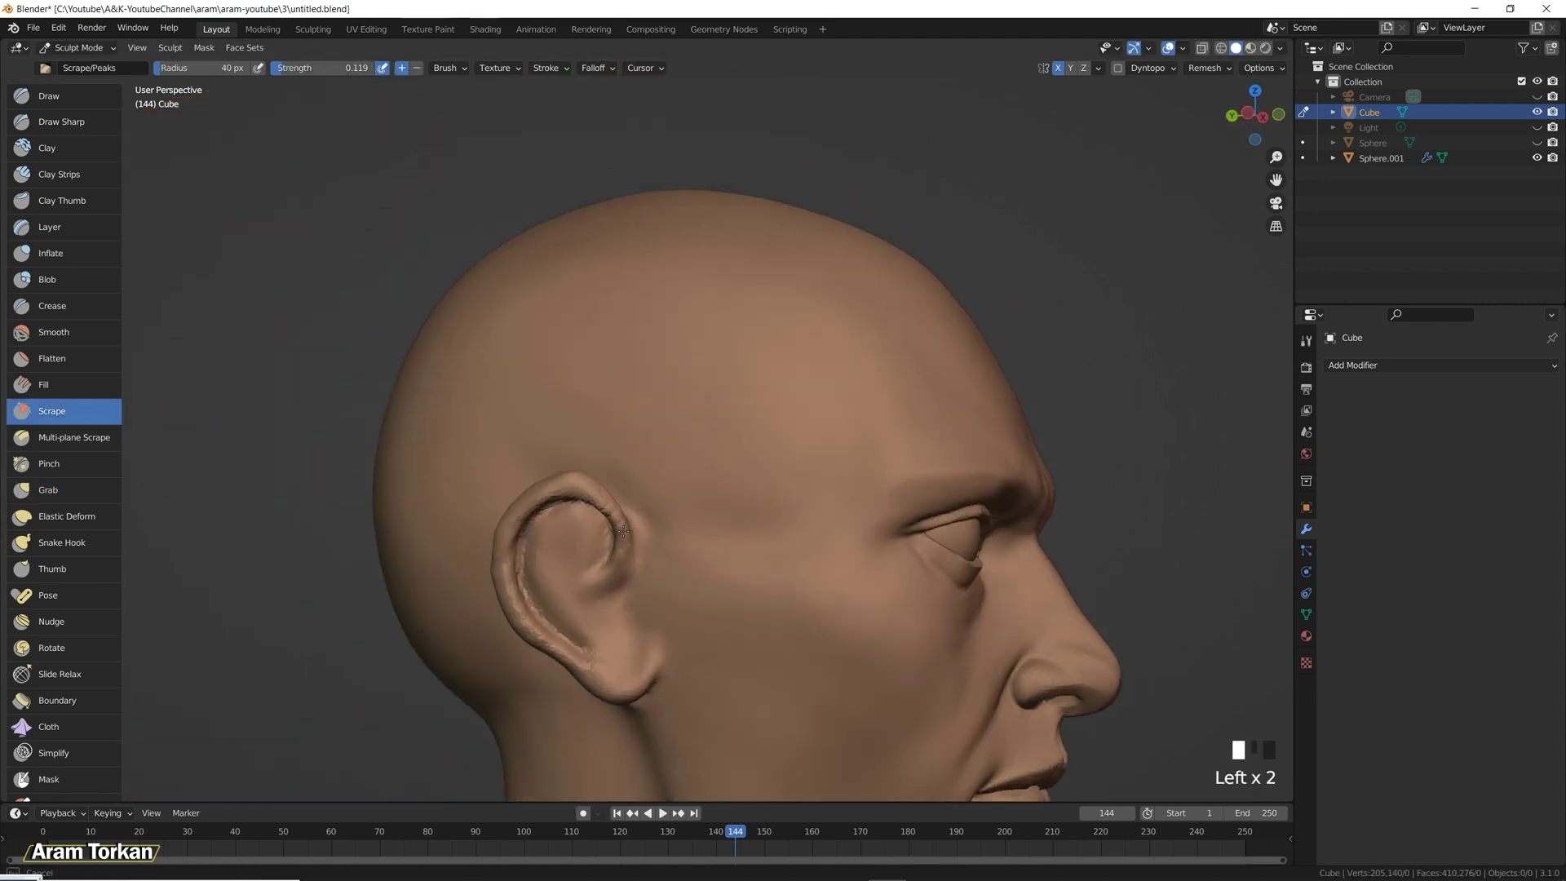
{"action": "left_click", "coordinate": [508, 593]}
{"action": "left_click_drag", "start_coordinate": [508, 593], "coordinate": [531, 629]}
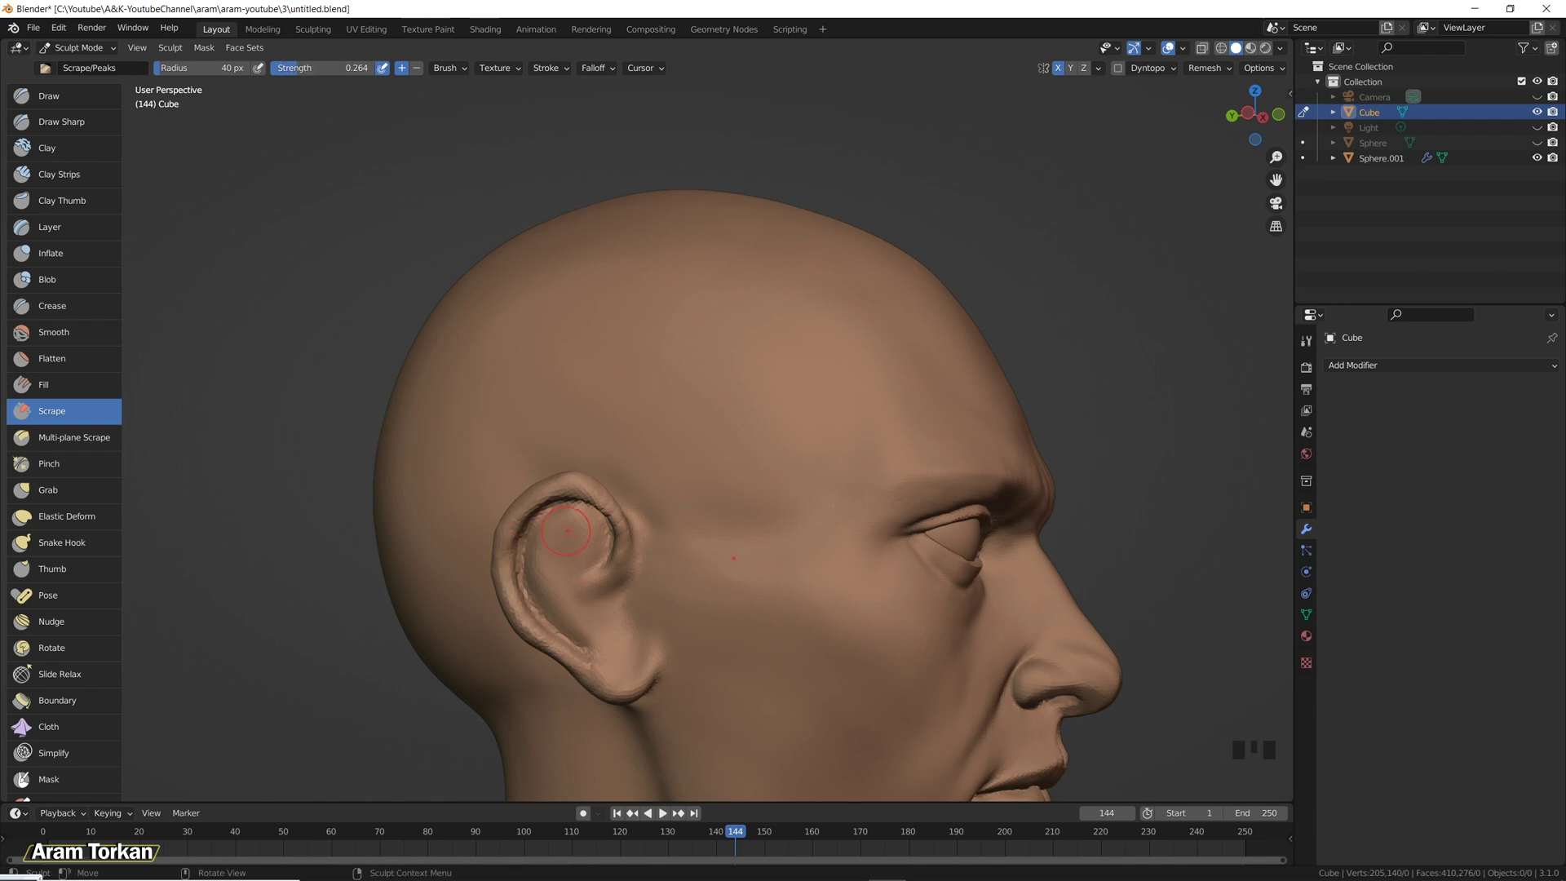
Flatten the ear's outer rim all around with Scrape at 0.264 strength, and smooth its front edge.
{"action": "middle_click_drag", "start_coordinate": [556, 507], "coordinate": [491, 586]}
{"action": "left_click_drag", "start_coordinate": [531, 665], "coordinate": [607, 546]}
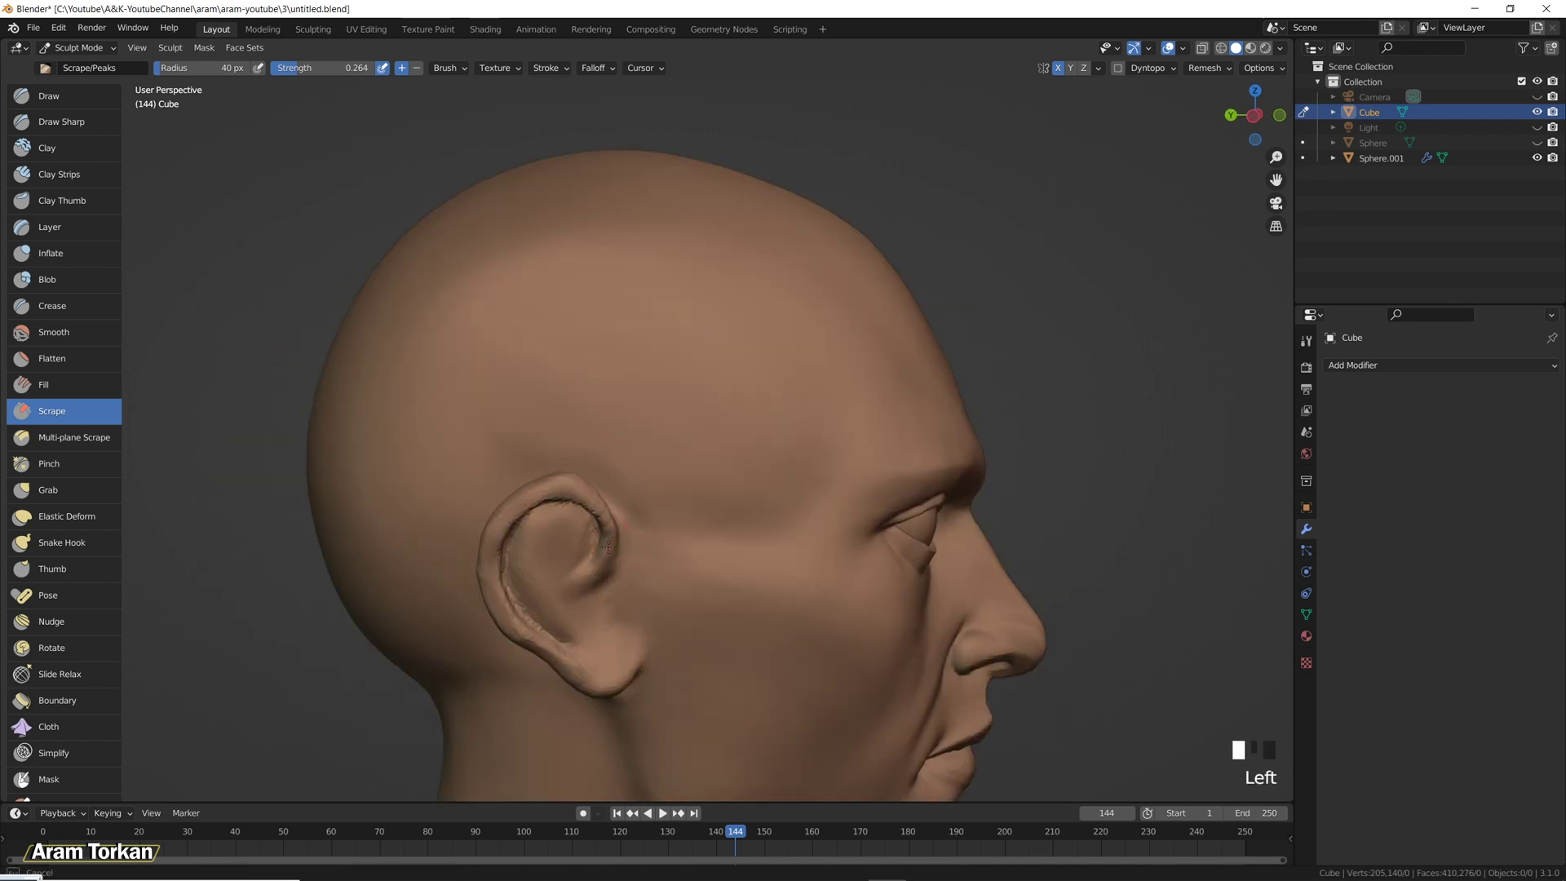
{"action": "left_click", "coordinate": [547, 489]}
{"action": "left_click", "coordinate": [549, 485]}
{"action": "left_click_drag", "start_coordinate": [491, 579], "coordinate": [502, 524]}
{"action": "left_click", "coordinate": [599, 510]}
{"action": "left_click", "coordinate": [638, 543]}
{"action": "left_click_drag", "start_coordinate": [551, 661], "coordinate": [527, 642]}
{"action": "left_click", "coordinate": [638, 563], "text": "shift"}
{"action": "left_click", "coordinate": [620, 538], "text": "shift"}
Shape the ear's upper rim and inner fold with Draw at 40 px radius and 0.227 strength.
{"action": "left_click", "coordinate": [88, 97]}
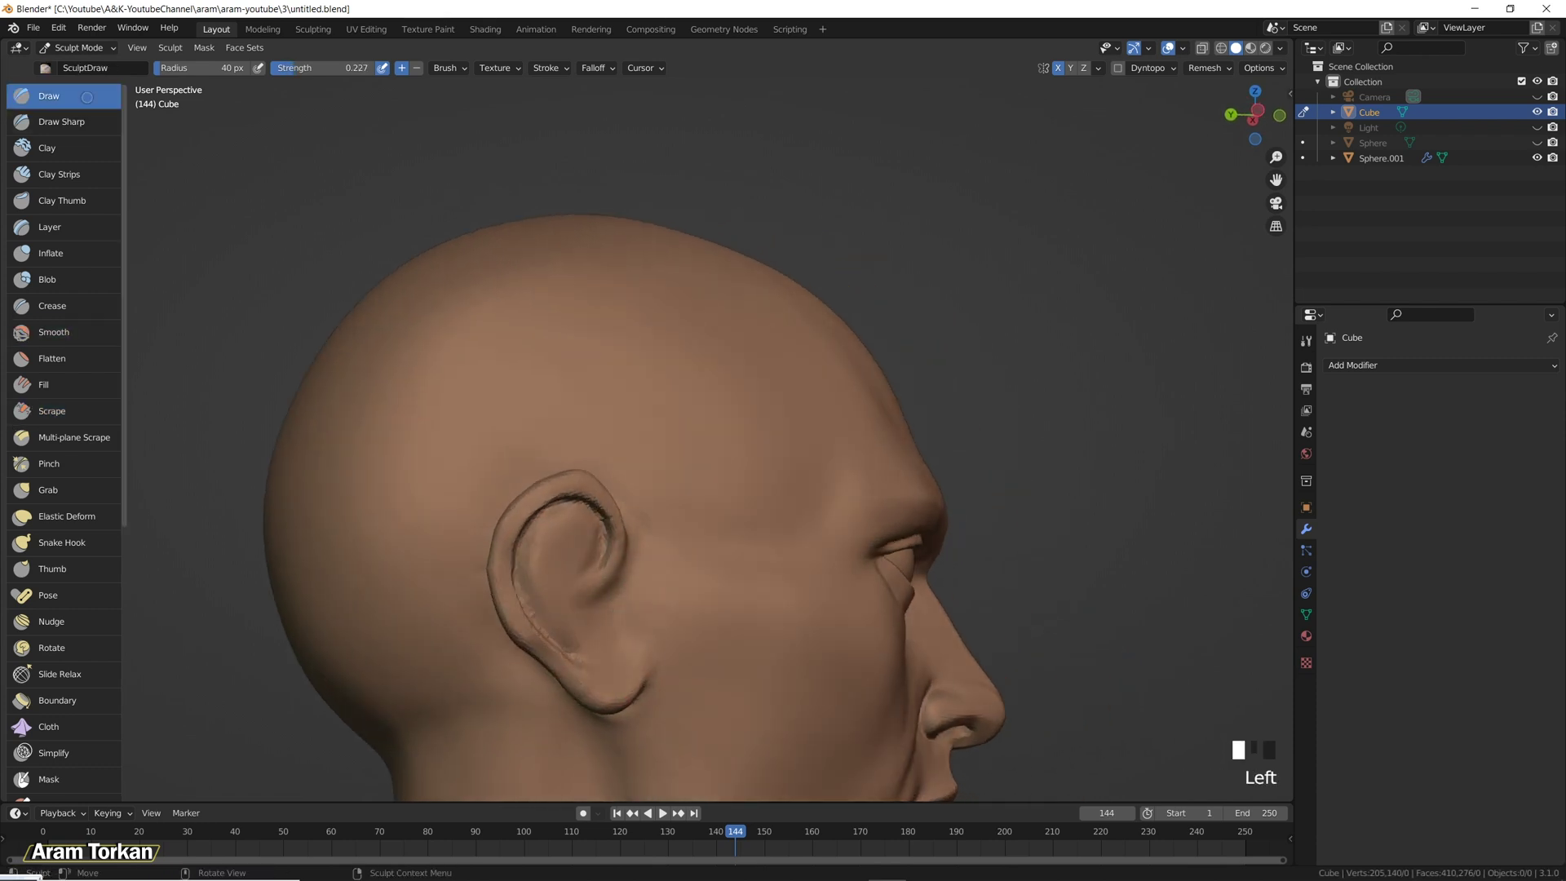
{"action": "left_click_drag", "start_coordinate": [563, 477], "coordinate": [615, 522]}
{"action": "left_click", "coordinate": [589, 577]}
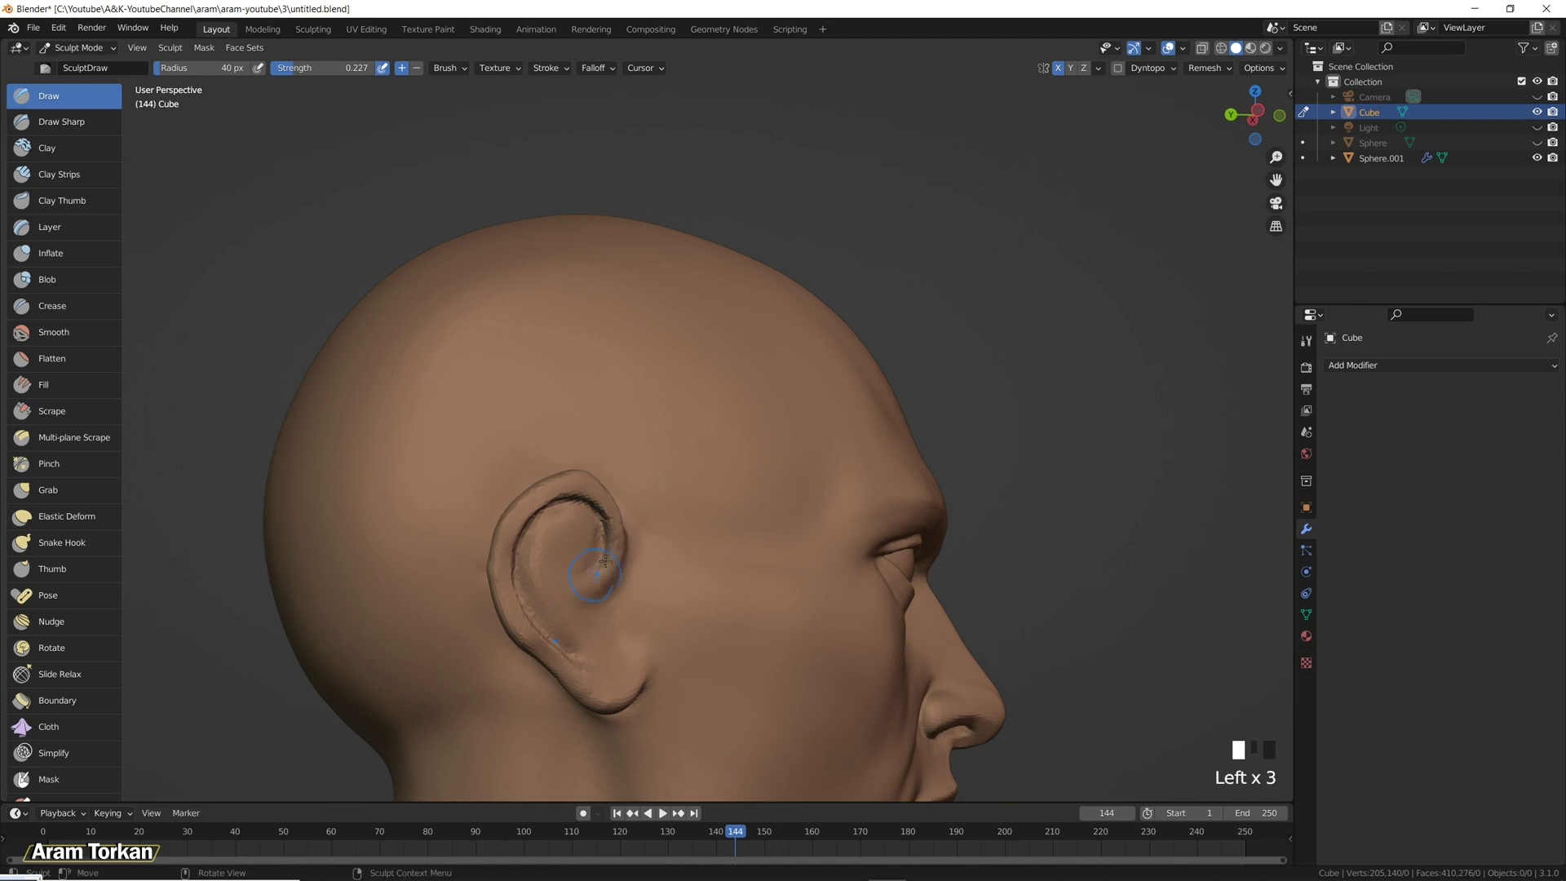
{"action": "middle_click", "coordinate": [669, 572], "text": "alt"}
{"action": "left_click", "coordinate": [717, 524], "text": "ctrl"}
Undo the last Draw stroke and shape the ear's inner fold with Draw at 25 px radius and 0.227 strength.
{"action": "scroll", "coordinate": [717, 524], "scroll_direction": "up", "scroll_amount": 3}
{"action": "left_click", "coordinate": [683, 441]}
{"action": "key", "text": "ctrl+z"}
{"action": "left_click", "coordinate": [651, 471]}
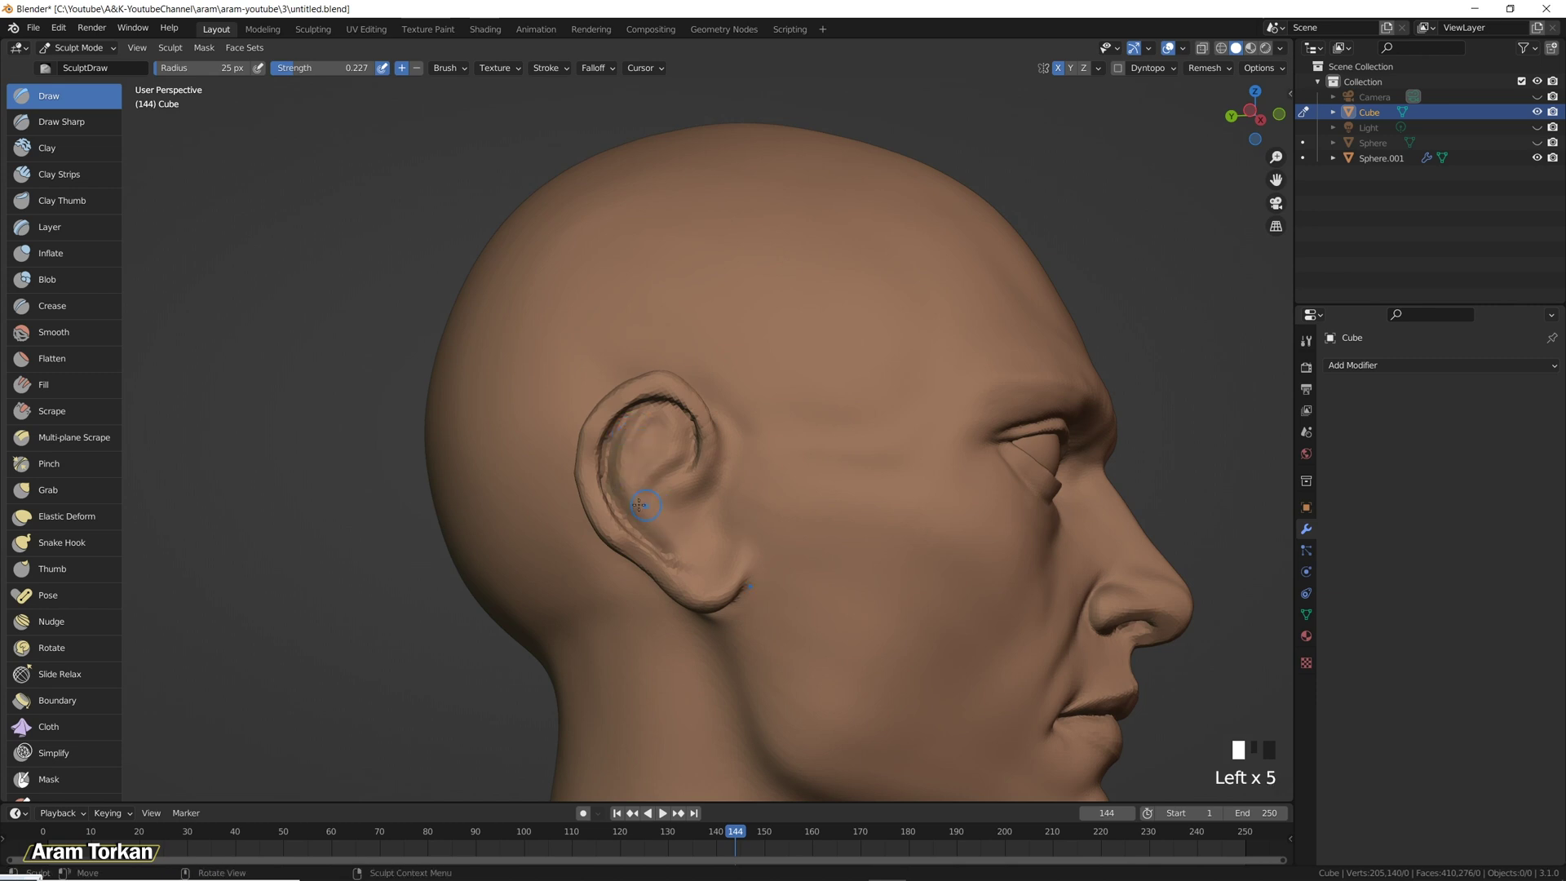
{"action": "middle_click_drag", "start_coordinate": [781, 484], "coordinate": [665, 543]}
{"action": "left_click", "coordinate": [664, 542]}
{"action": "left_click", "coordinate": [677, 420], "text": "ctrl"}
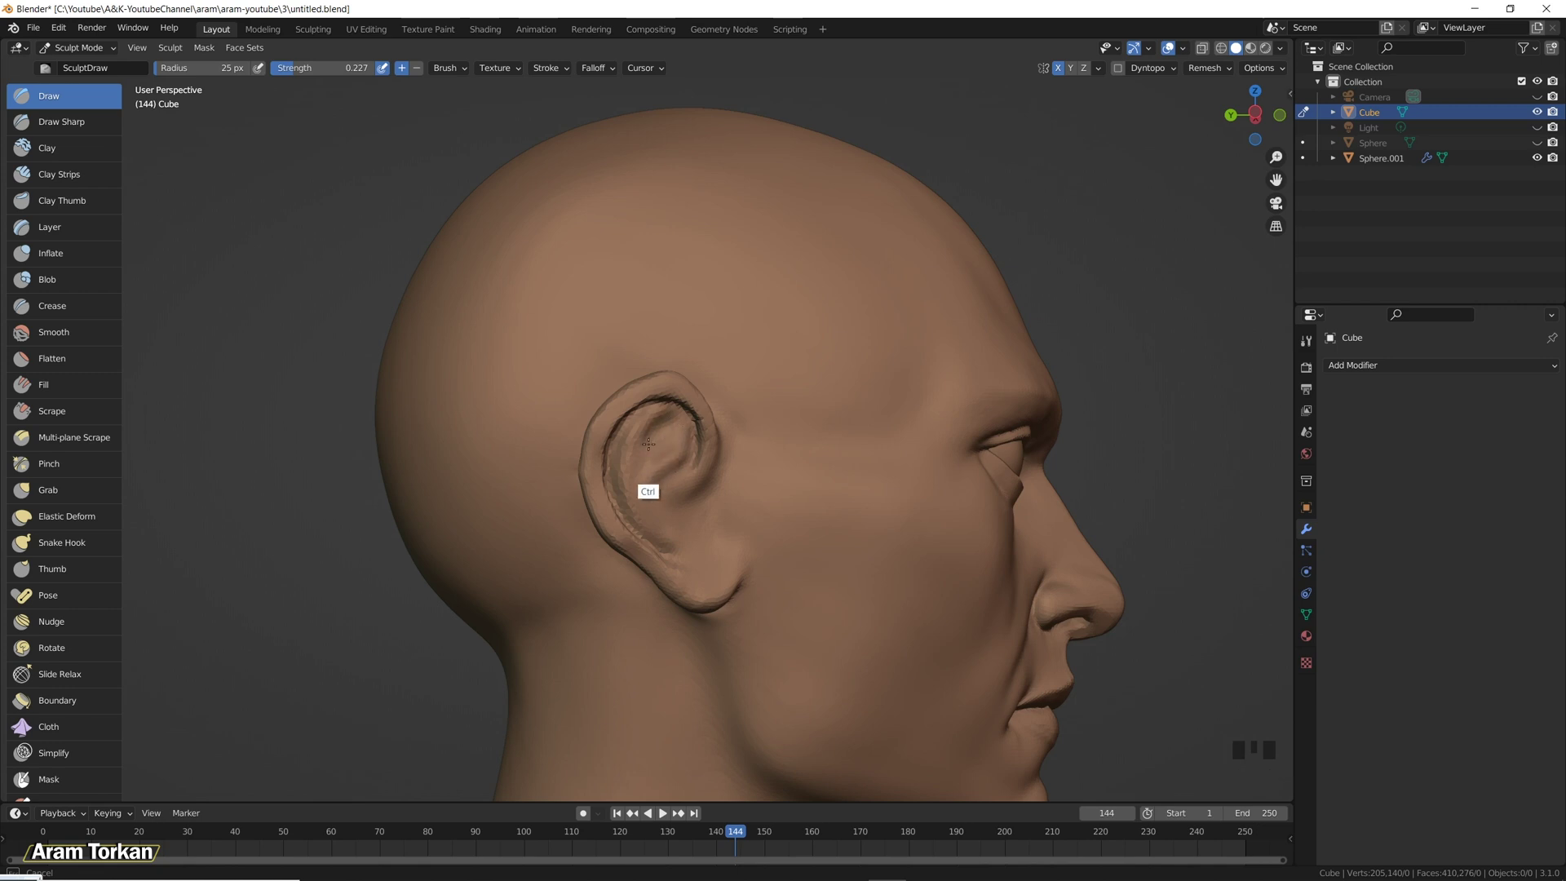
Define the ear's inner fold with regular and inverted Draw strokes, and smooth its upper end.
{"action": "middle_click_drag", "start_coordinate": [780, 435], "coordinate": [653, 481]}
{"action": "left_click", "coordinate": [651, 486]}
{"action": "left_click", "coordinate": [674, 485], "text": "ctrl"}
{"action": "left_click", "coordinate": [690, 461], "text": "ctrl"}
{"action": "left_click", "coordinate": [652, 424], "text": "shift"}
{"action": "left_click", "coordinate": [662, 408], "text": "shift"}
Try deepening and smoothing the hollow in the ear's upper inner fold, and undo the last two strokes.
{"action": "left_click", "coordinate": [627, 429]}
{"action": "left_click", "coordinate": [667, 432], "text": "ctrl"}
{"action": "left_click", "coordinate": [651, 483], "text": "shift"}
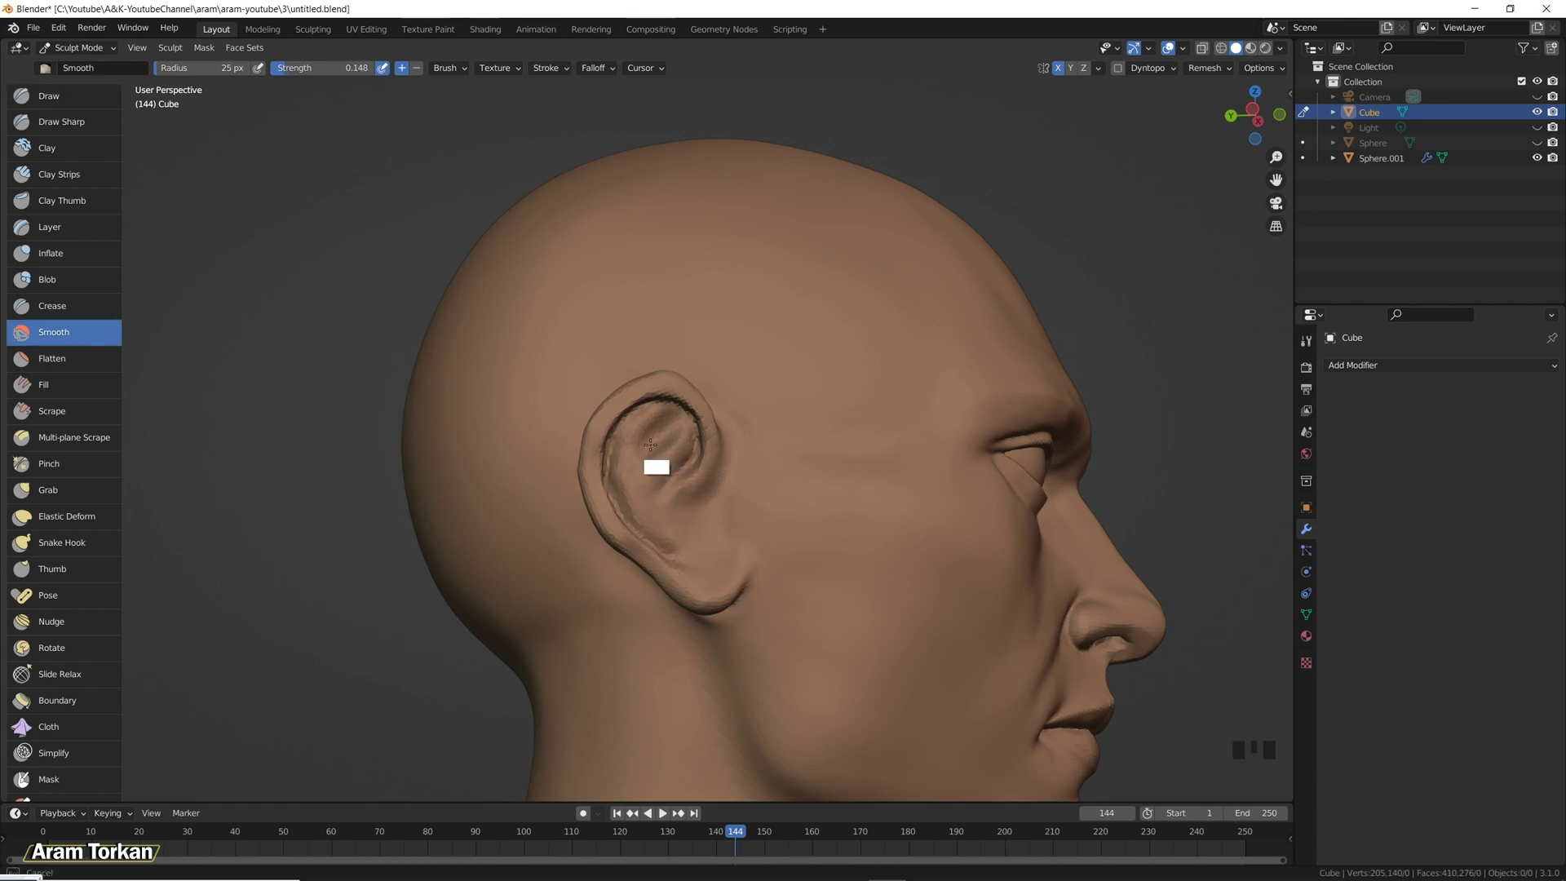
{"action": "mouse_move", "coordinate": [716, 471]}
{"action": "left_mouse_down", "text": "alt"}
{"action": "mouse_move", "coordinate": [739, 473]}
{"action": "mouse_move", "coordinate": [633, 443]}
{"action": "left_mouse_up", "text": "alt"}
{"action": "key", "text": "ctrl+z"}
{"action": "key", "text": "ctrl+z"}
Build up the ear's inner fold with Clay Strips at 25 px radius and 0.181 strength, and smooth it.
{"action": "key", "text": "c"}
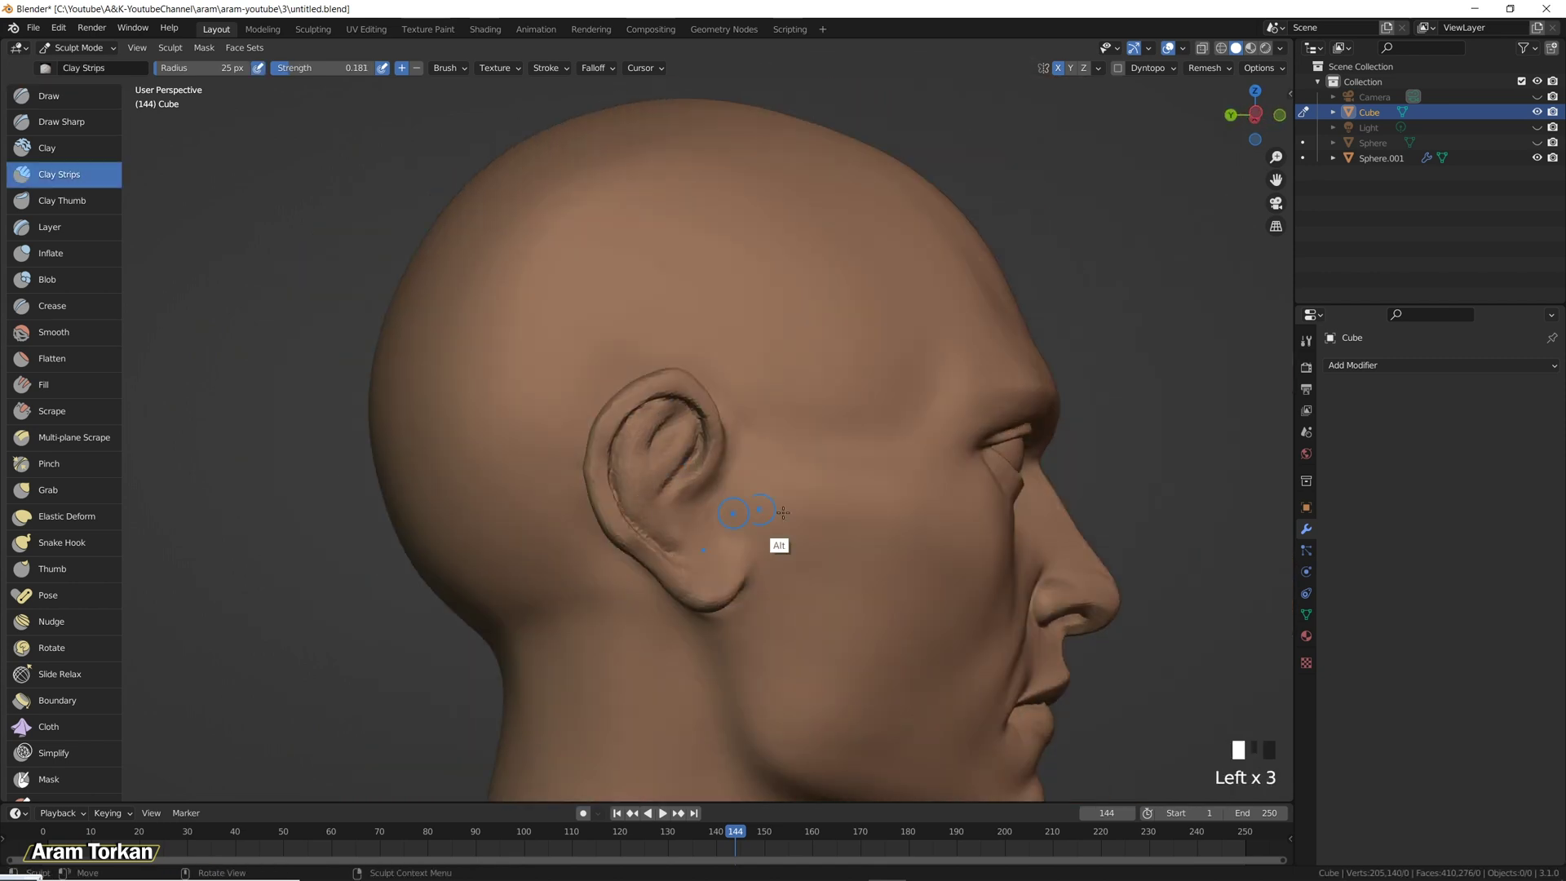
{"action": "left_click_drag", "start_coordinate": [783, 512], "coordinate": [628, 450], "text": "alt"}
{"action": "middle_click_drag", "start_coordinate": [656, 484], "coordinate": [680, 440]}
{"action": "left_click", "coordinate": [683, 434], "text": "shift"}
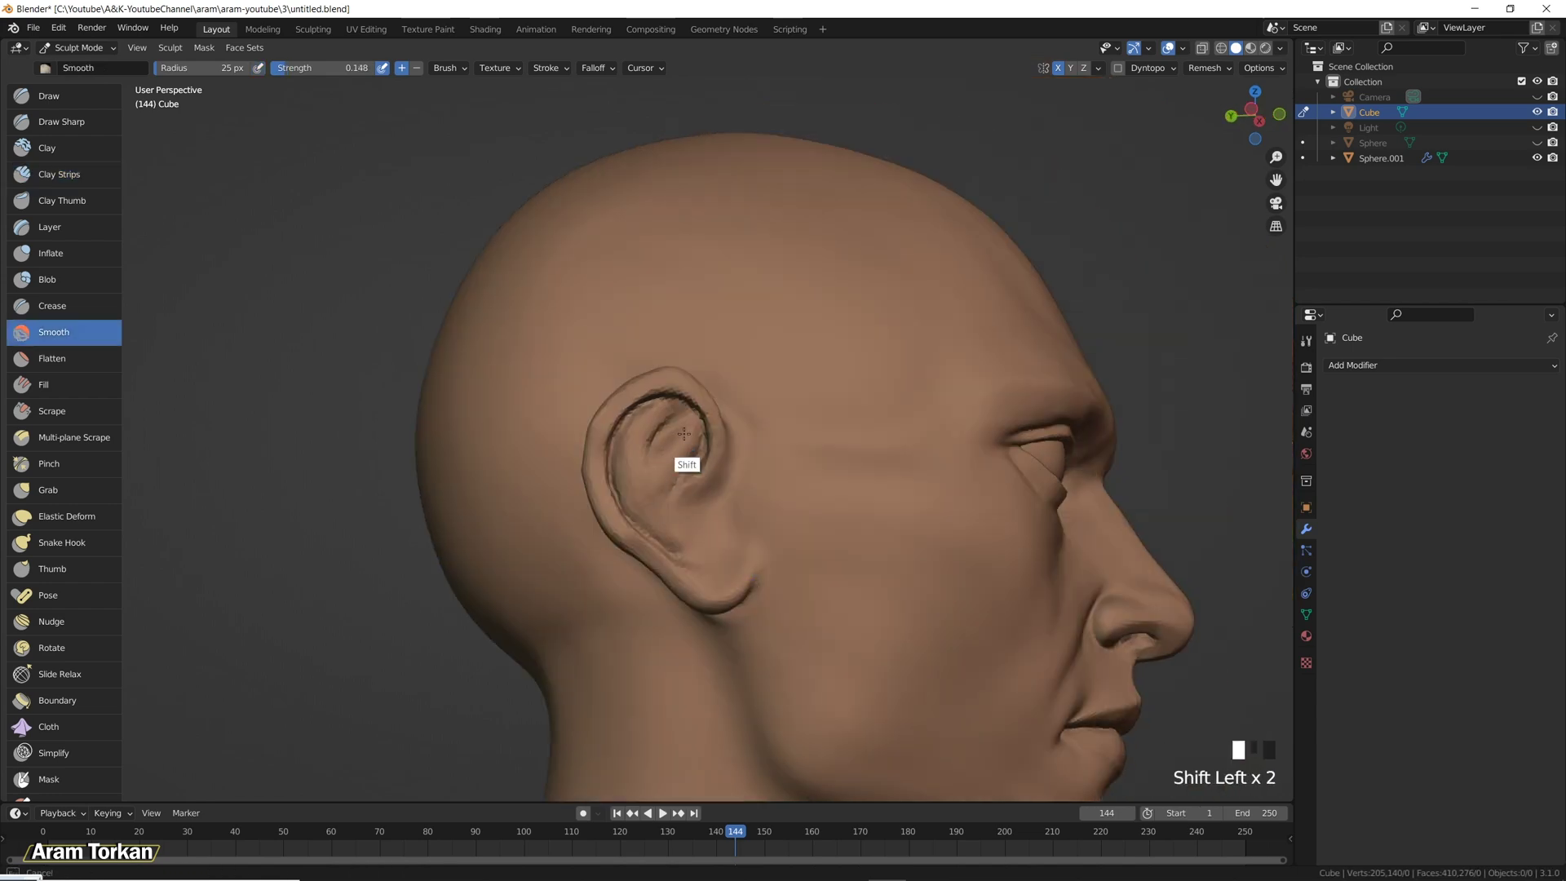
{"action": "middle_click_drag", "start_coordinate": [620, 486], "coordinate": [615, 559]}
{"action": "left_click_drag", "start_coordinate": [615, 560], "coordinate": [644, 457], "text": "alt"}
{"action": "left_click", "coordinate": [647, 414], "text": "shift"}
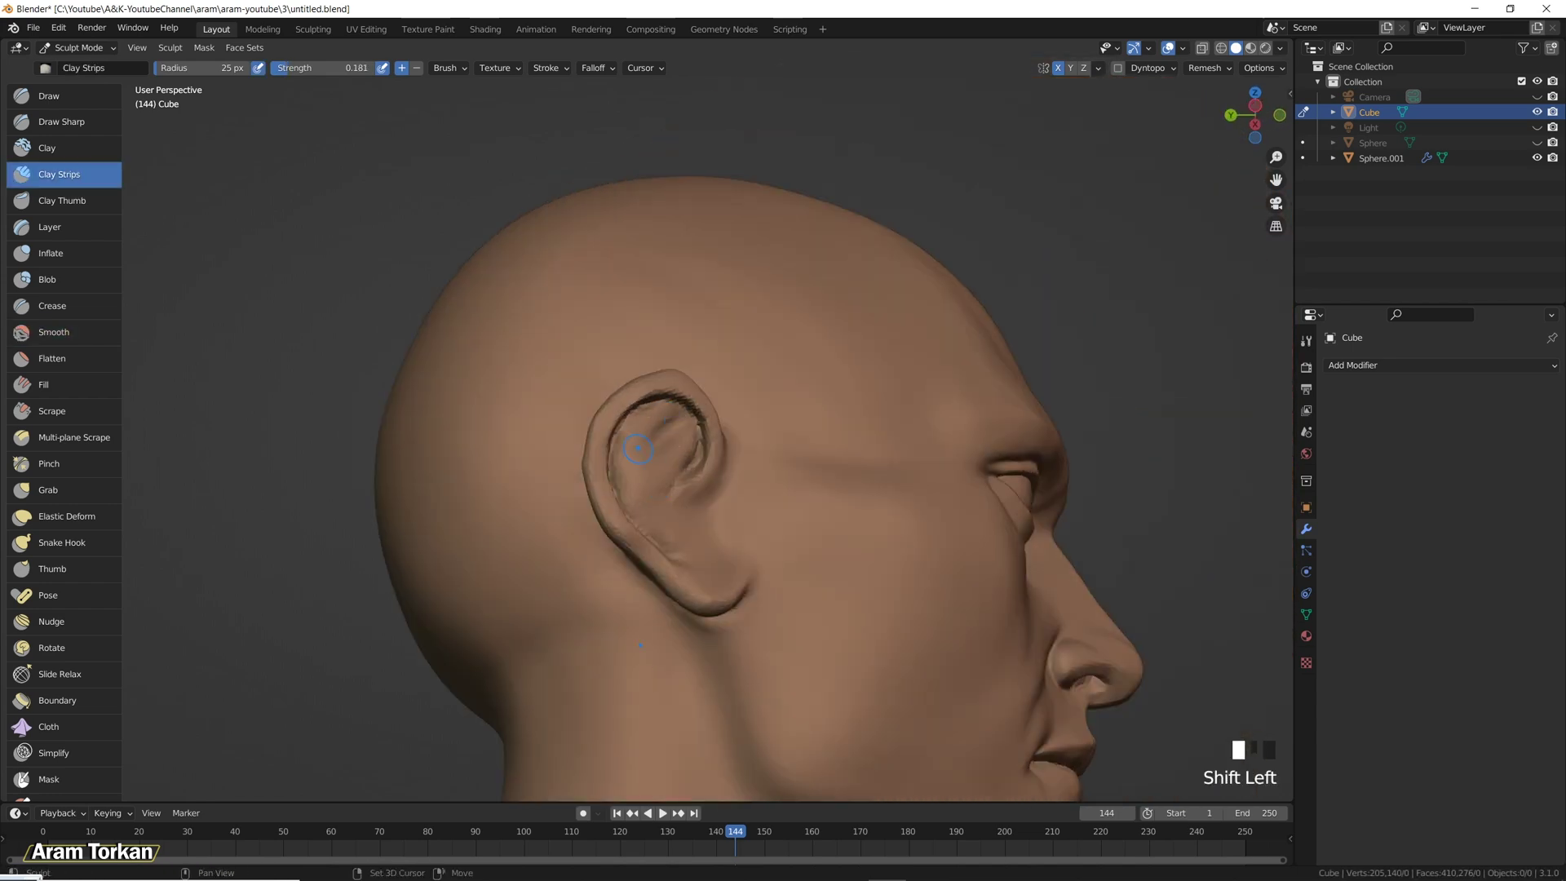
Add Clay Strips strokes to the ear's rear inner area and upper front rim.
{"action": "mouse_move", "coordinate": [646, 414]}
{"action": "middle_mouse_down"}
{"action": "mouse_move", "coordinate": [595, 571]}
{"action": "mouse_move", "coordinate": [745, 489]}
{"action": "middle_mouse_up"}
{"action": "left_click", "coordinate": [615, 433]}
{"action": "left_click_drag", "start_coordinate": [698, 440], "coordinate": [726, 436]}
{"action": "mouse_move", "coordinate": [725, 436]}
{"action": "middle_mouse_down"}
{"action": "mouse_move", "coordinate": [325, 457]}
{"action": "mouse_move", "coordinate": [552, 517]}
{"action": "mouse_move", "coordinate": [628, 489]}
{"action": "middle_mouse_up"}
{"action": "mouse_move", "coordinate": [689, 469]}
{"action": "left_mouse_down", "text": "alt"}
{"action": "mouse_move", "coordinate": [629, 437]}
{"action": "mouse_move", "coordinate": [647, 516]}
{"action": "left_mouse_up", "text": "alt"}
{"action": "mouse_move", "coordinate": [646, 517]}
{"action": "middle_mouse_down"}
{"action": "mouse_move", "coordinate": [879, 476]}
{"action": "mouse_move", "coordinate": [797, 472]}
{"action": "mouse_move", "coordinate": [776, 443]}
{"action": "middle_mouse_up"}
Sharpen the crease in the ear's upper inner fold with Draw Sharp at 24 px radius and 0.285 strength, and smooth beside it.
{"action": "left_click", "coordinate": [61, 121]}
{"action": "key", "text": "f"}
{"action": "left_click", "coordinate": [681, 444]}
{"action": "left_click_drag", "start_coordinate": [644, 440], "coordinate": [641, 490], "text": "shift"}
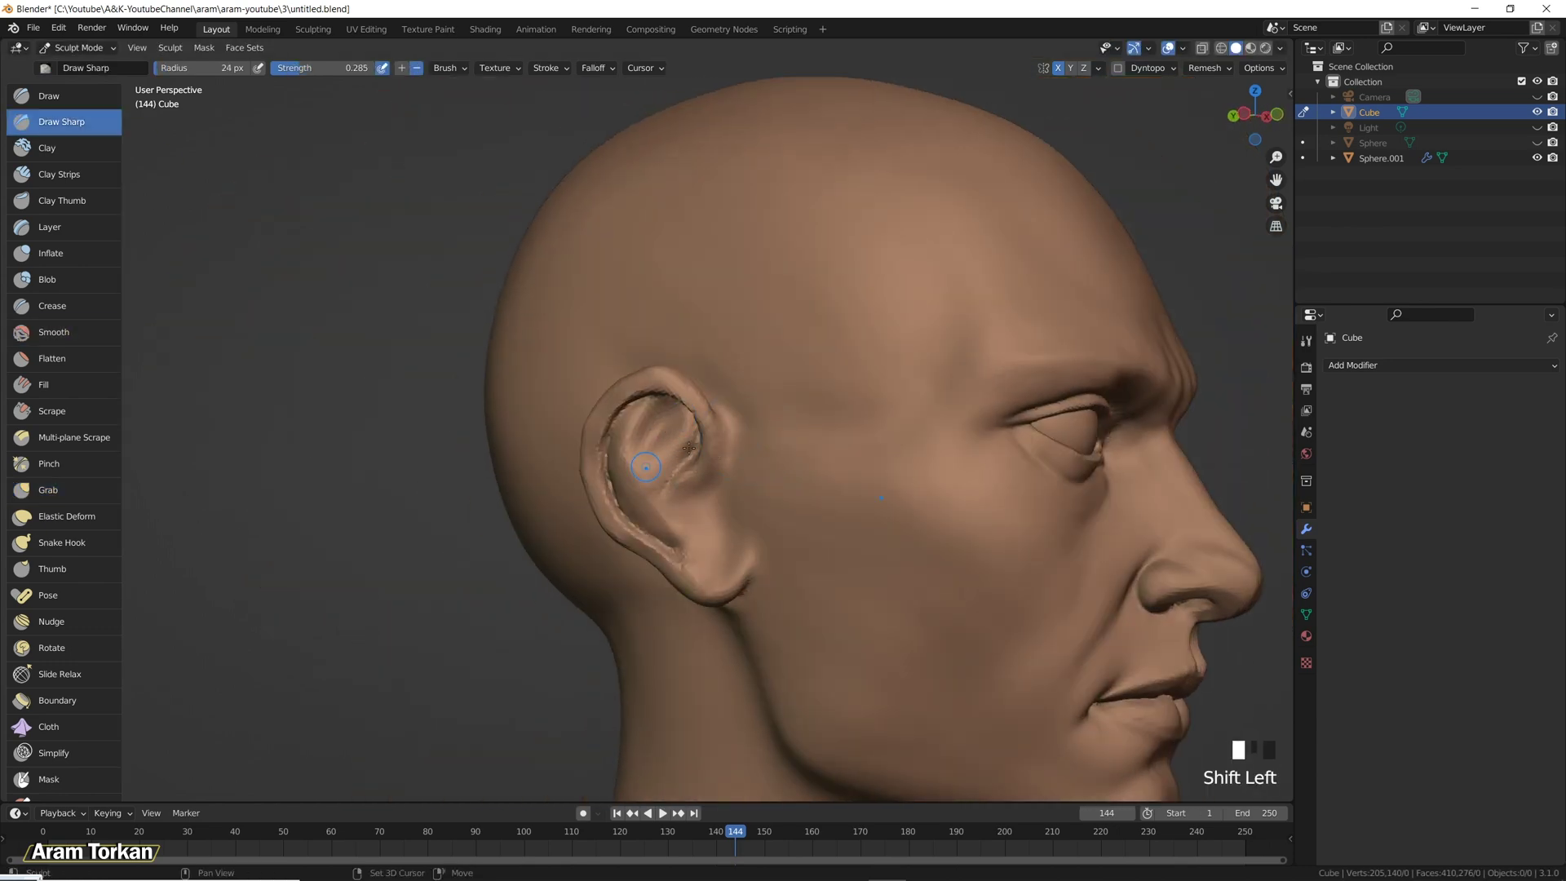
{"action": "middle_click_drag", "start_coordinate": [655, 483], "coordinate": [790, 448]}
Try raising the ear's inner folds and front edge with inverted Draw Sharp strokes at 42 px radius.
{"action": "left_click_drag", "start_coordinate": [677, 469], "coordinate": [685, 464], "text": "ctrl"}
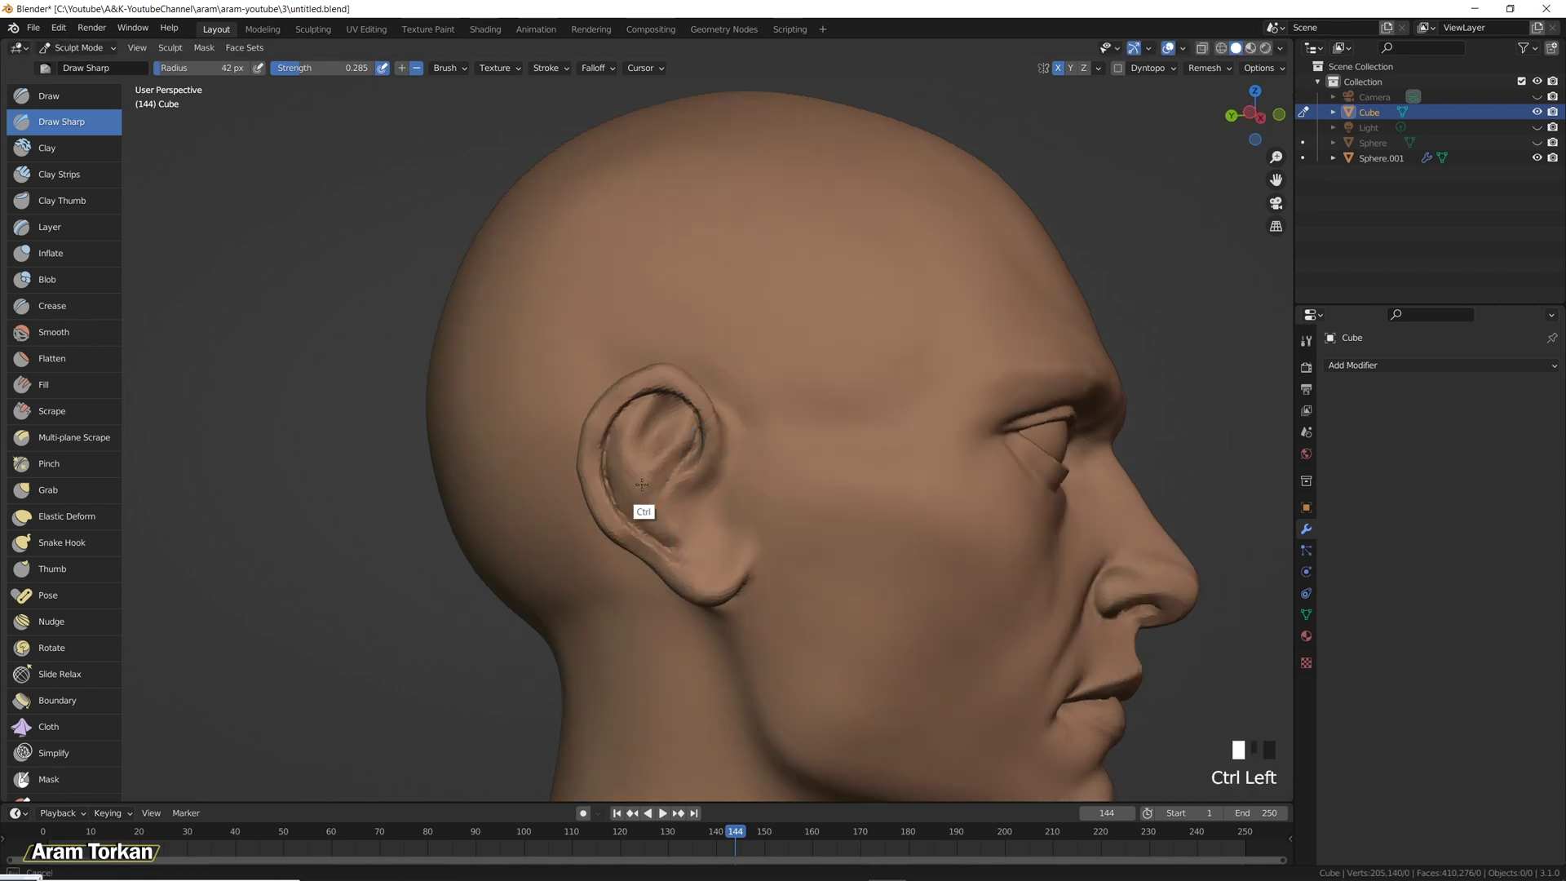
{"action": "mouse_move", "coordinate": [703, 563]}
{"action": "left_mouse_down", "text": "ctrl"}
{"action": "mouse_move", "coordinate": [690, 544]}
{"action": "mouse_move", "coordinate": [717, 535]}
{"action": "mouse_move", "coordinate": [721, 457]}
{"action": "left_mouse_up", "text": "ctrl"}
{"action": "key", "text": "ctrl+z"}
{"action": "key", "text": "ctrl+z"}
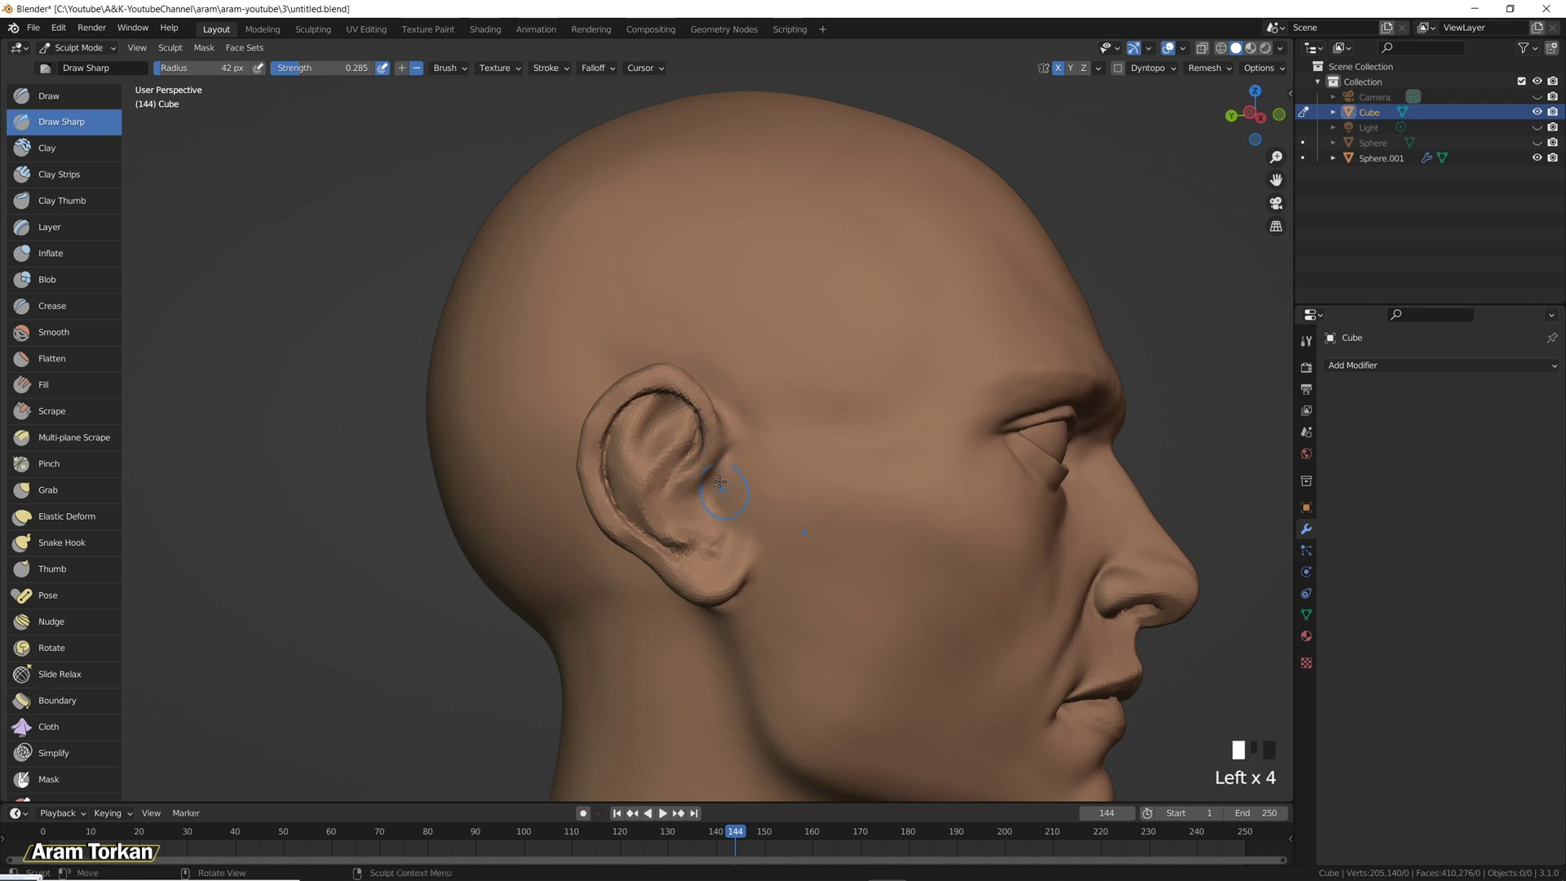
Carve the ear's central hollow and the notch above the earlobe with Draw Sharp at 42 px radius and 0.285 strength.
{"action": "left_click_drag", "start_coordinate": [715, 531], "coordinate": [716, 526]}
{"action": "left_click_drag", "start_coordinate": [716, 526], "coordinate": [670, 494]}
{"action": "left_click_drag", "start_coordinate": [669, 501], "coordinate": [677, 527]}
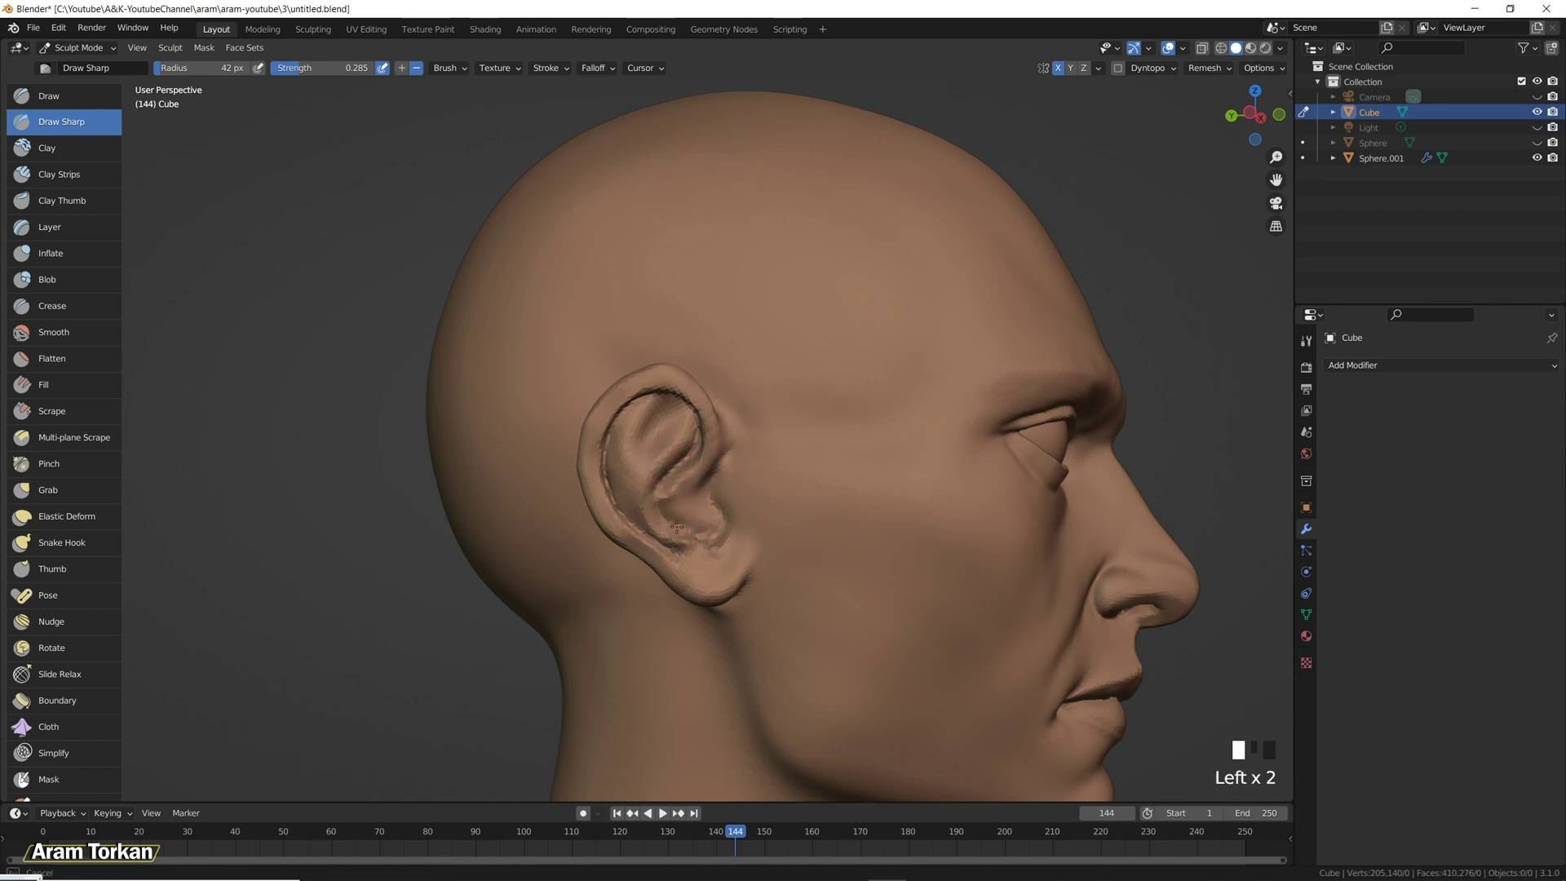
{"action": "left_click", "coordinate": [655, 492]}
{"action": "mouse_move", "coordinate": [648, 517]}
{"action": "middle_mouse_down"}
{"action": "mouse_move", "coordinate": [656, 492]}
{"action": "mouse_move", "coordinate": [670, 498]}
{"action": "middle_mouse_up"}
{"action": "left_click_drag", "start_coordinate": [669, 497], "coordinate": [671, 523]}
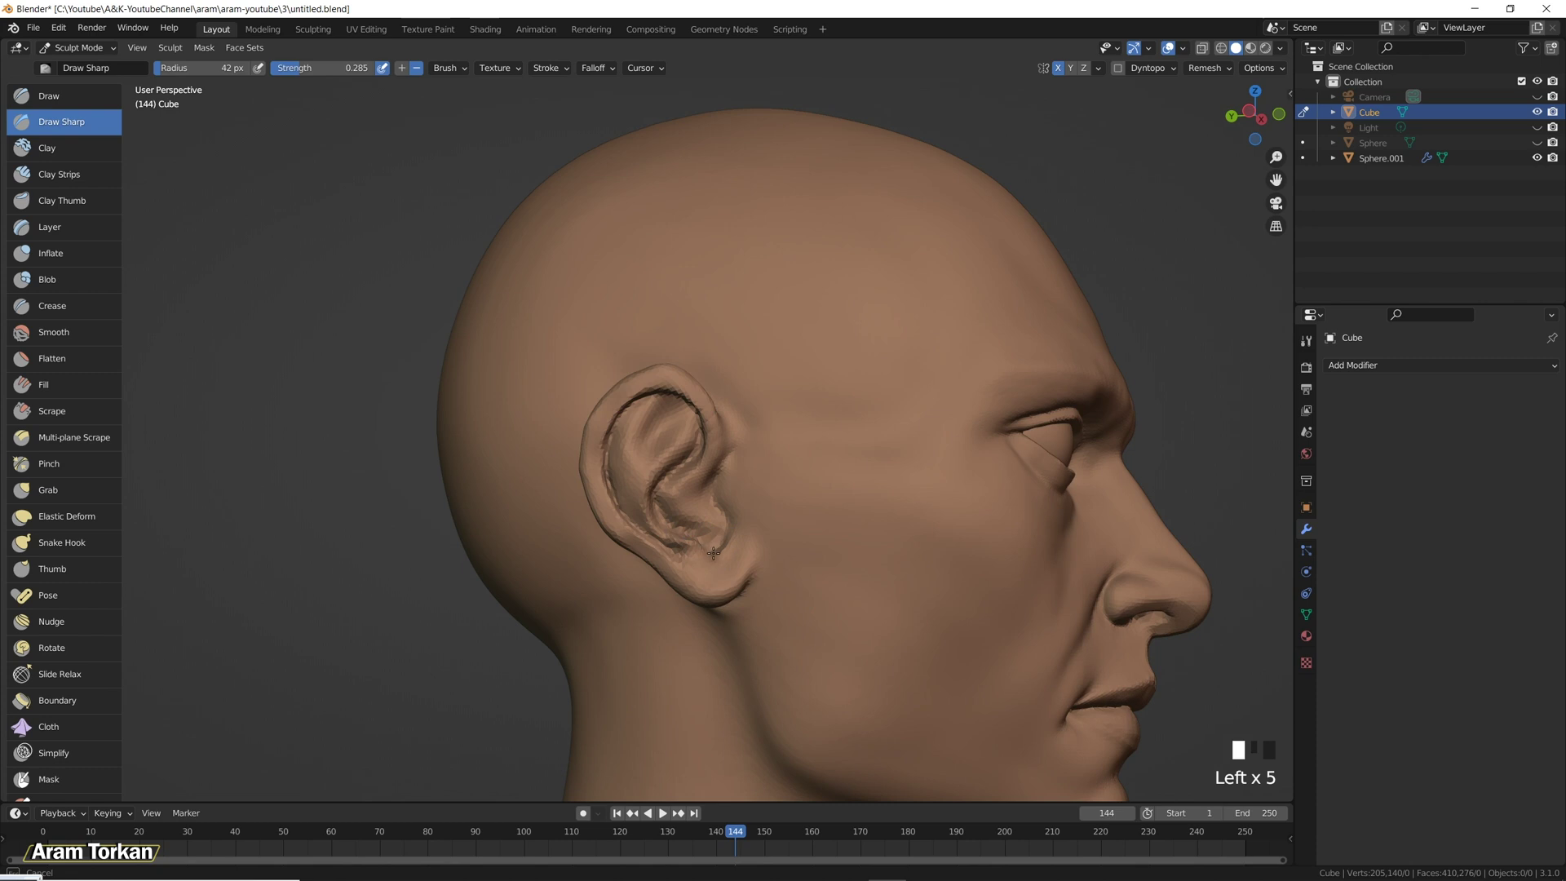
Raise the small front flap beside the ear's hollow with inverted Draw Sharp, redoing the first stroke.
{"action": "left_click_drag", "start_coordinate": [729, 519], "coordinate": [715, 518], "text": "ctrl"}
{"action": "key", "text": "ctrl+z"}
{"action": "left_click_drag", "start_coordinate": [716, 518], "coordinate": [716, 525], "text": "ctrl"}
Build up the area in front of the ear's hollow with Clay Strips at 42 px radius and 0.181 strength, and smooth it.
{"action": "left_click", "coordinate": [59, 174]}
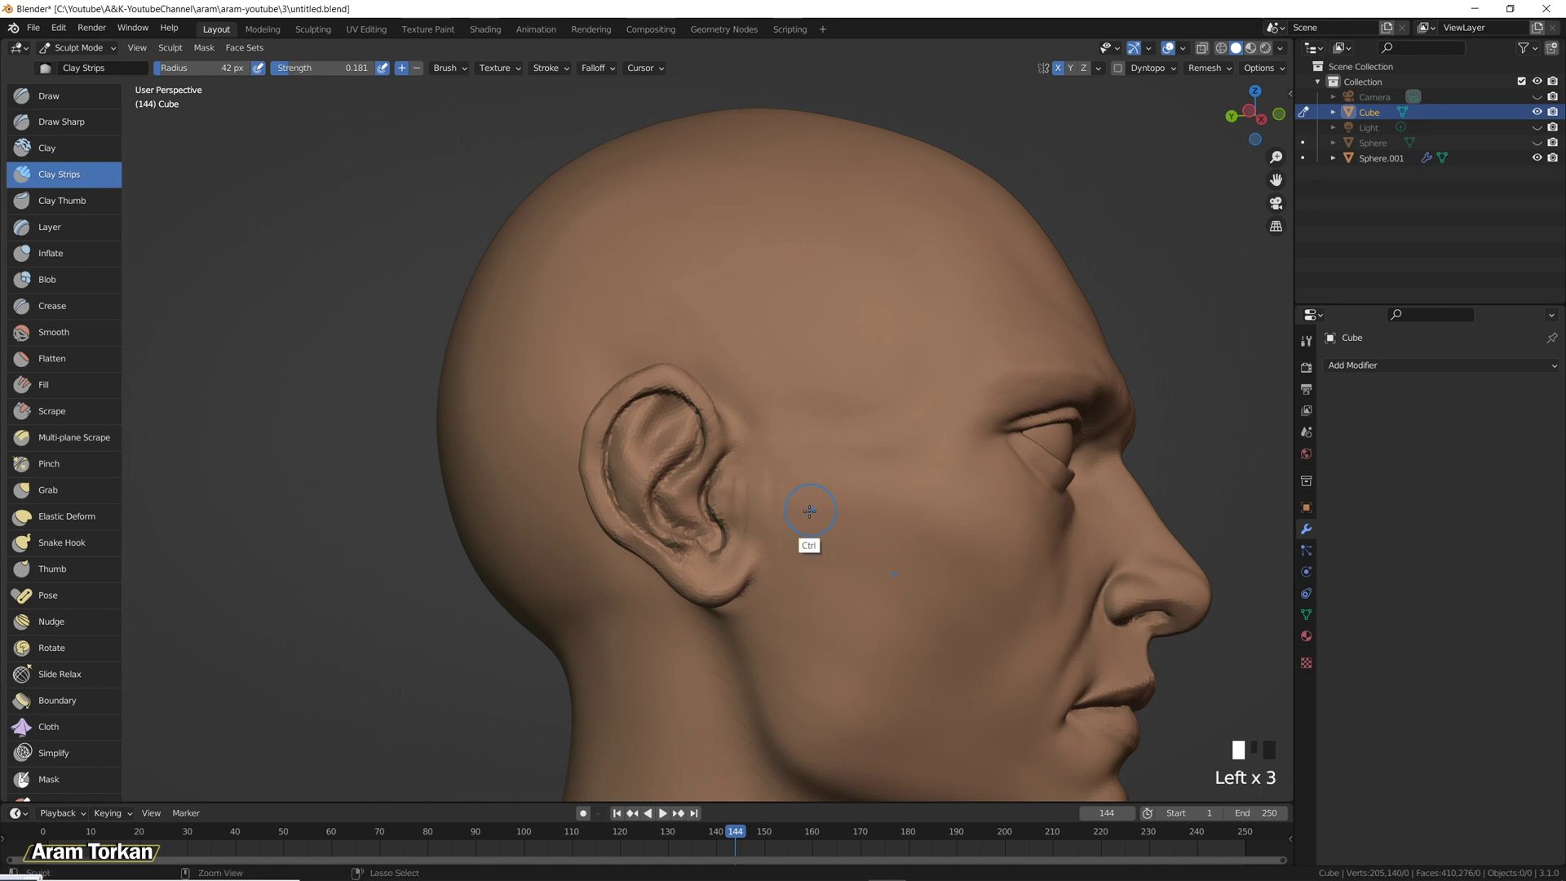
{"action": "middle_click_drag", "start_coordinate": [809, 511], "coordinate": [859, 499]}
{"action": "left_click", "coordinate": [771, 493]}
{"action": "left_click_drag", "start_coordinate": [771, 493], "coordinate": [749, 521], "text": "shift"}
Reposition the ear's front flap and front rim with Grab at 61 px radius and 0.400 strength.
{"action": "mouse_move", "coordinate": [749, 521]}
{"action": "middle_mouse_down", "text": "alt"}
{"action": "mouse_move", "coordinate": [768, 510]}
{"action": "mouse_move", "coordinate": [699, 514]}
{"action": "mouse_move", "coordinate": [717, 517]}
{"action": "mouse_move", "coordinate": [755, 466]}
{"action": "mouse_move", "coordinate": [715, 492]}
{"action": "mouse_move", "coordinate": [804, 483]}
{"action": "middle_mouse_up", "text": "alt"}
{"action": "key", "text": "g"}
{"action": "left_click", "coordinate": [715, 492]}
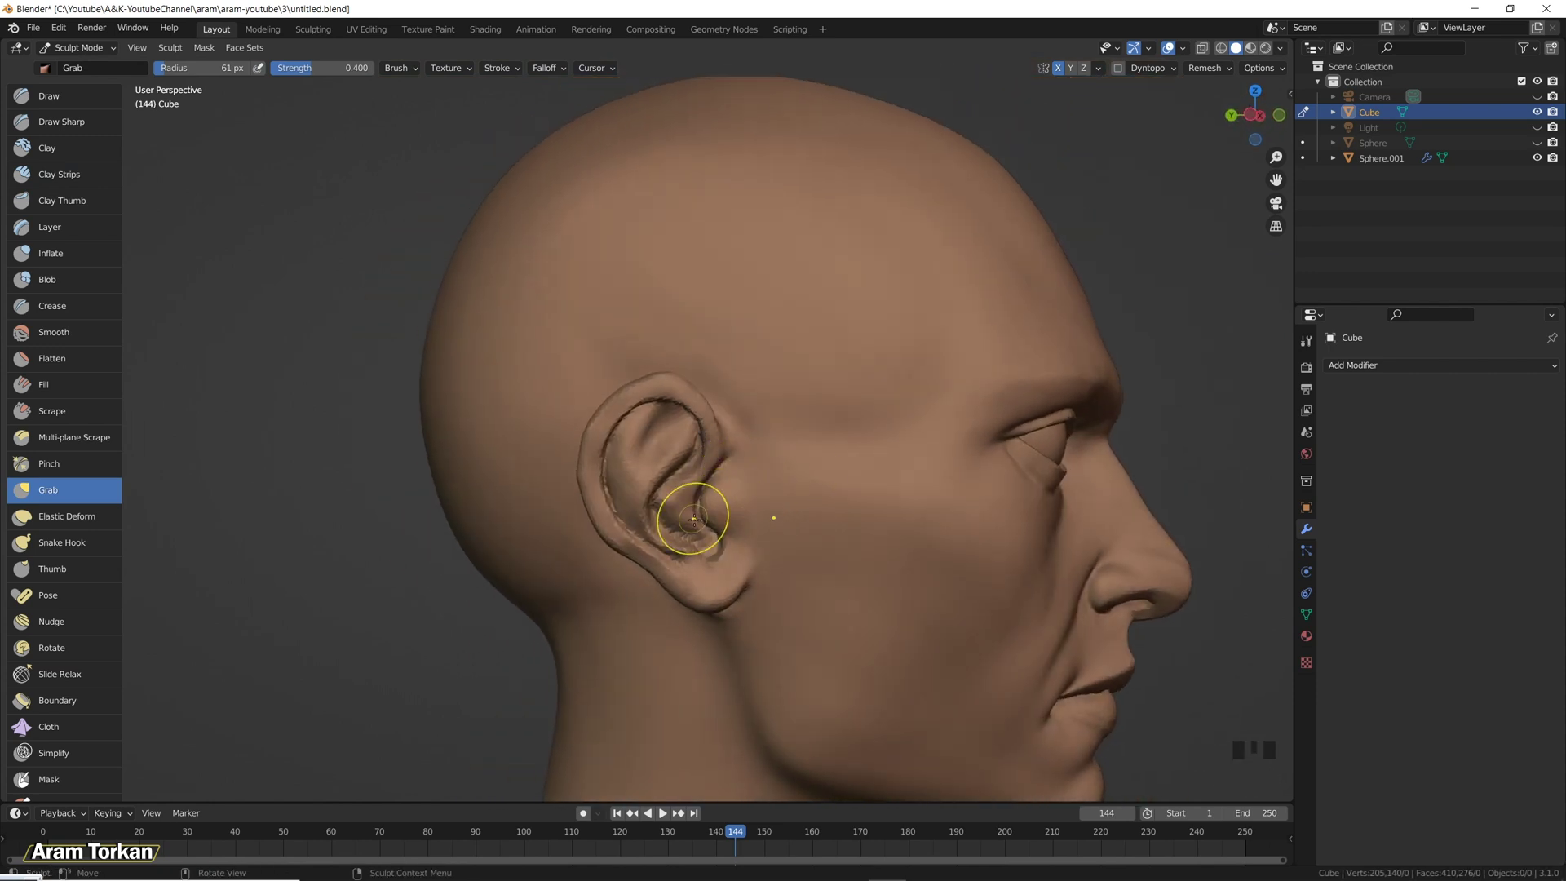
{"action": "mouse_move", "coordinate": [711, 498]}
{"action": "left_mouse_down"}
{"action": "mouse_move", "coordinate": [699, 455]}
{"action": "mouse_move", "coordinate": [742, 428]}
{"action": "left_mouse_up"}
{"action": "left_click_drag", "start_coordinate": [742, 428], "coordinate": [751, 413]}
{"action": "mouse_move", "coordinate": [751, 413]}
{"action": "middle_mouse_down"}
{"action": "mouse_move", "coordinate": [740, 430]}
{"action": "mouse_move", "coordinate": [796, 496]}
{"action": "mouse_move", "coordinate": [720, 421]}
{"action": "middle_mouse_up"}
{"action": "left_click", "coordinate": [720, 420]}
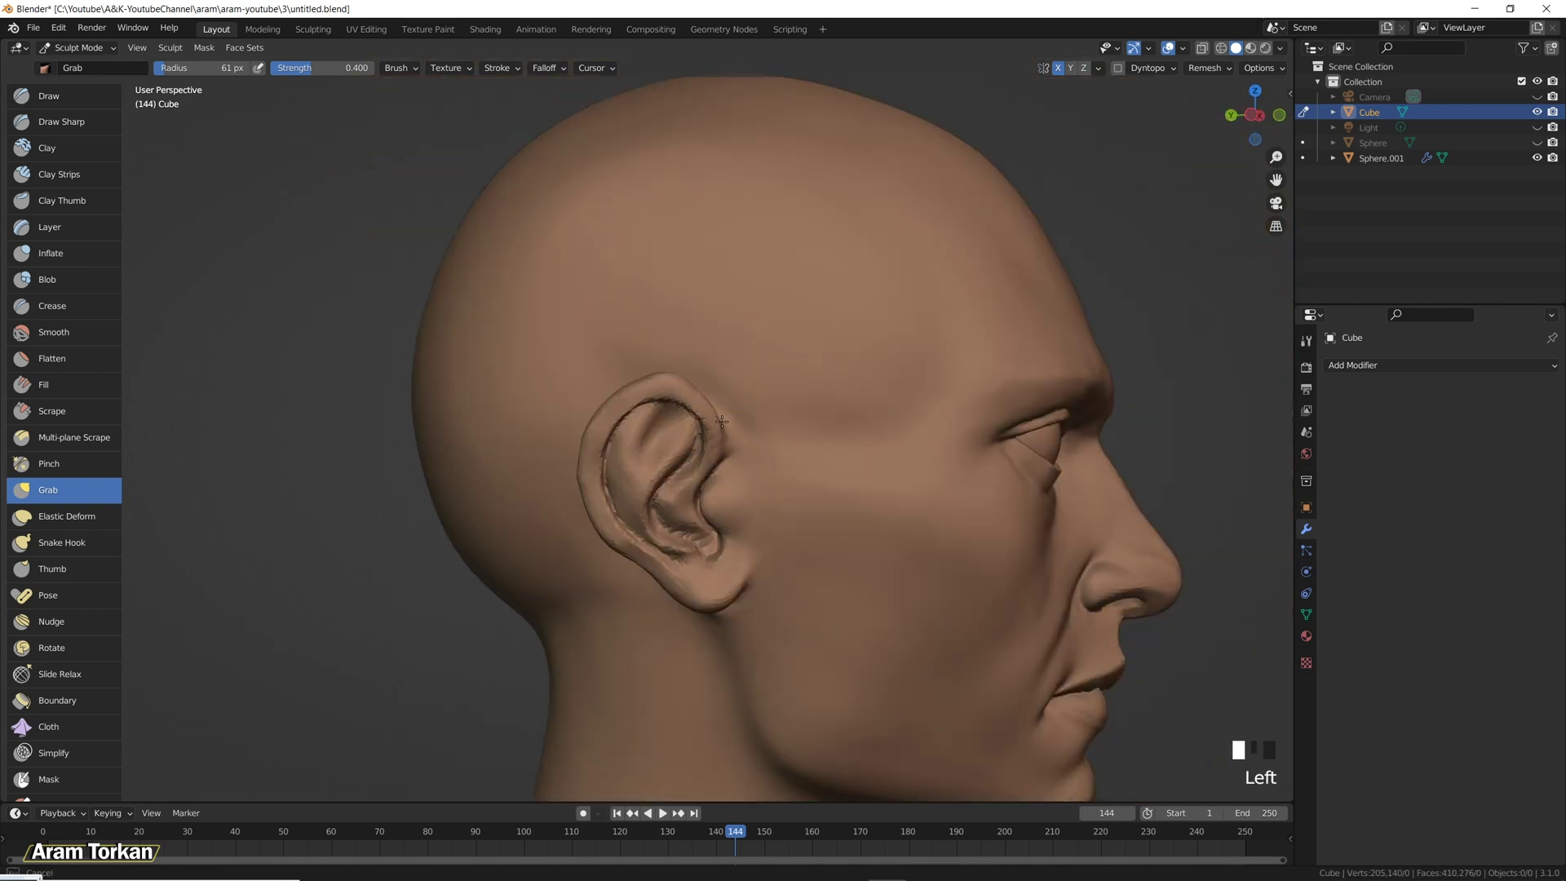
Smooth the ear's central hollow down to the notch, and adjust the earlobe's front edge with Grab at 22 px radius.
{"action": "left_click_drag", "start_coordinate": [783, 455], "coordinate": [667, 495], "text": "shift"}
{"action": "mouse_move", "coordinate": [676, 495]}
{"action": "middle_mouse_down"}
{"action": "mouse_move", "coordinate": [797, 449]}
{"action": "mouse_move", "coordinate": [692, 506]}
{"action": "middle_mouse_up"}
{"action": "left_click_drag", "start_coordinate": [693, 505], "coordinate": [678, 533], "text": "shift"}
{"action": "mouse_move", "coordinate": [807, 526]}
{"action": "middle_mouse_down"}
{"action": "mouse_move", "coordinate": [815, 565]}
{"action": "mouse_move", "coordinate": [701, 547]}
{"action": "middle_mouse_up"}
{"action": "left_click_drag", "start_coordinate": [689, 548], "coordinate": [675, 559], "text": "shift"}
{"action": "mouse_move", "coordinate": [675, 559]}
{"action": "middle_mouse_down"}
{"action": "mouse_move", "coordinate": [748, 644]}
{"action": "mouse_move", "coordinate": [723, 576]}
{"action": "middle_mouse_up"}
{"action": "left_click", "coordinate": [723, 576]}
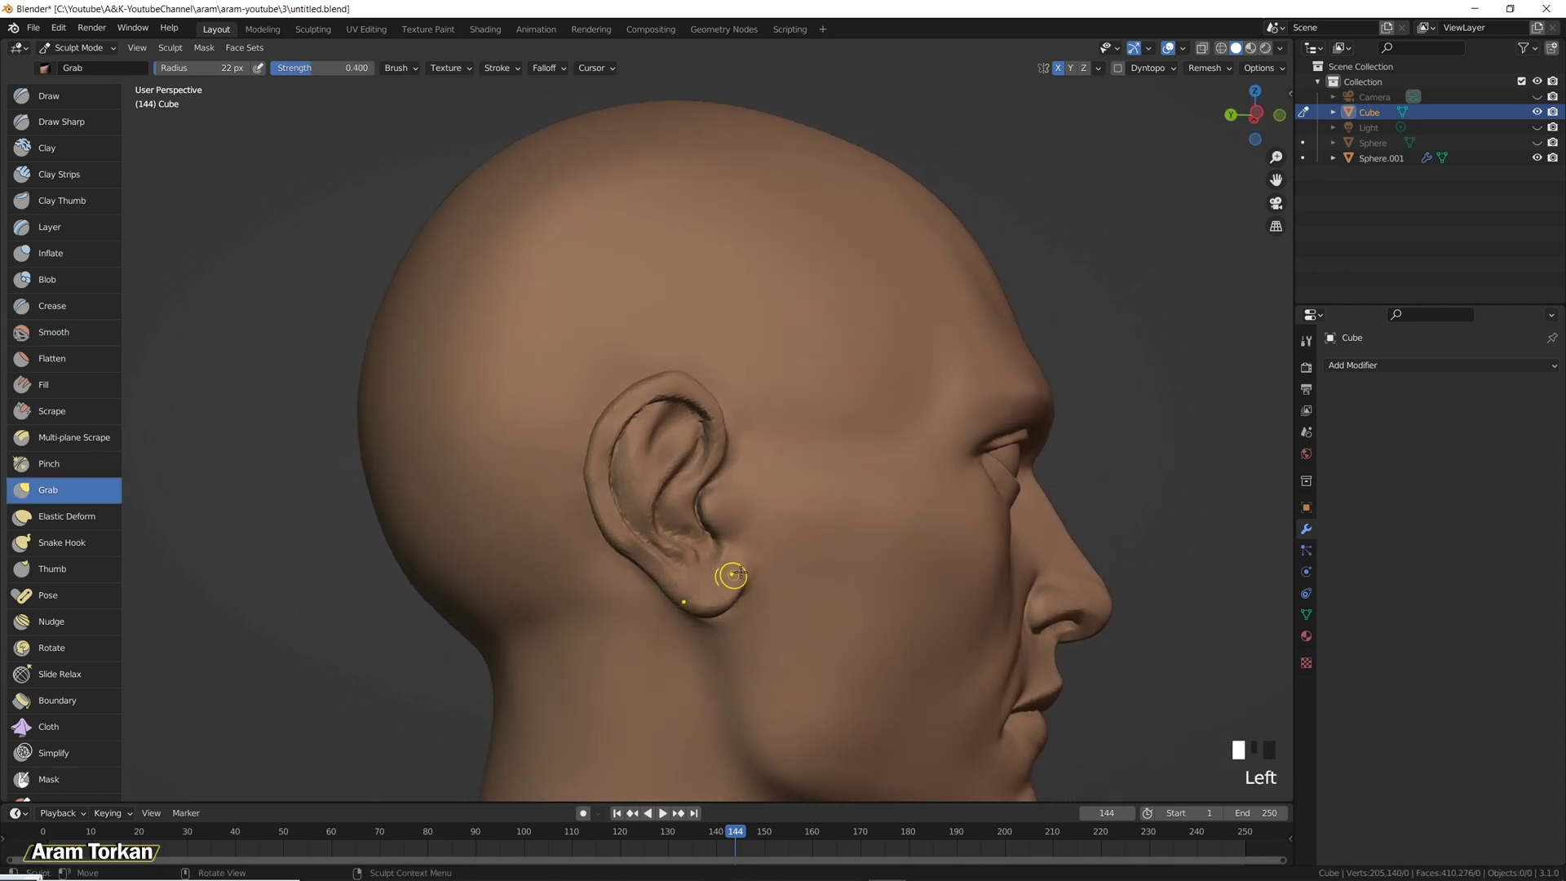
Build up the ear's front flap with Clay Strips at 22 px radius, and deepen the hollow behind it with inverted Draw.
{"action": "left_click", "coordinate": [59, 173]}
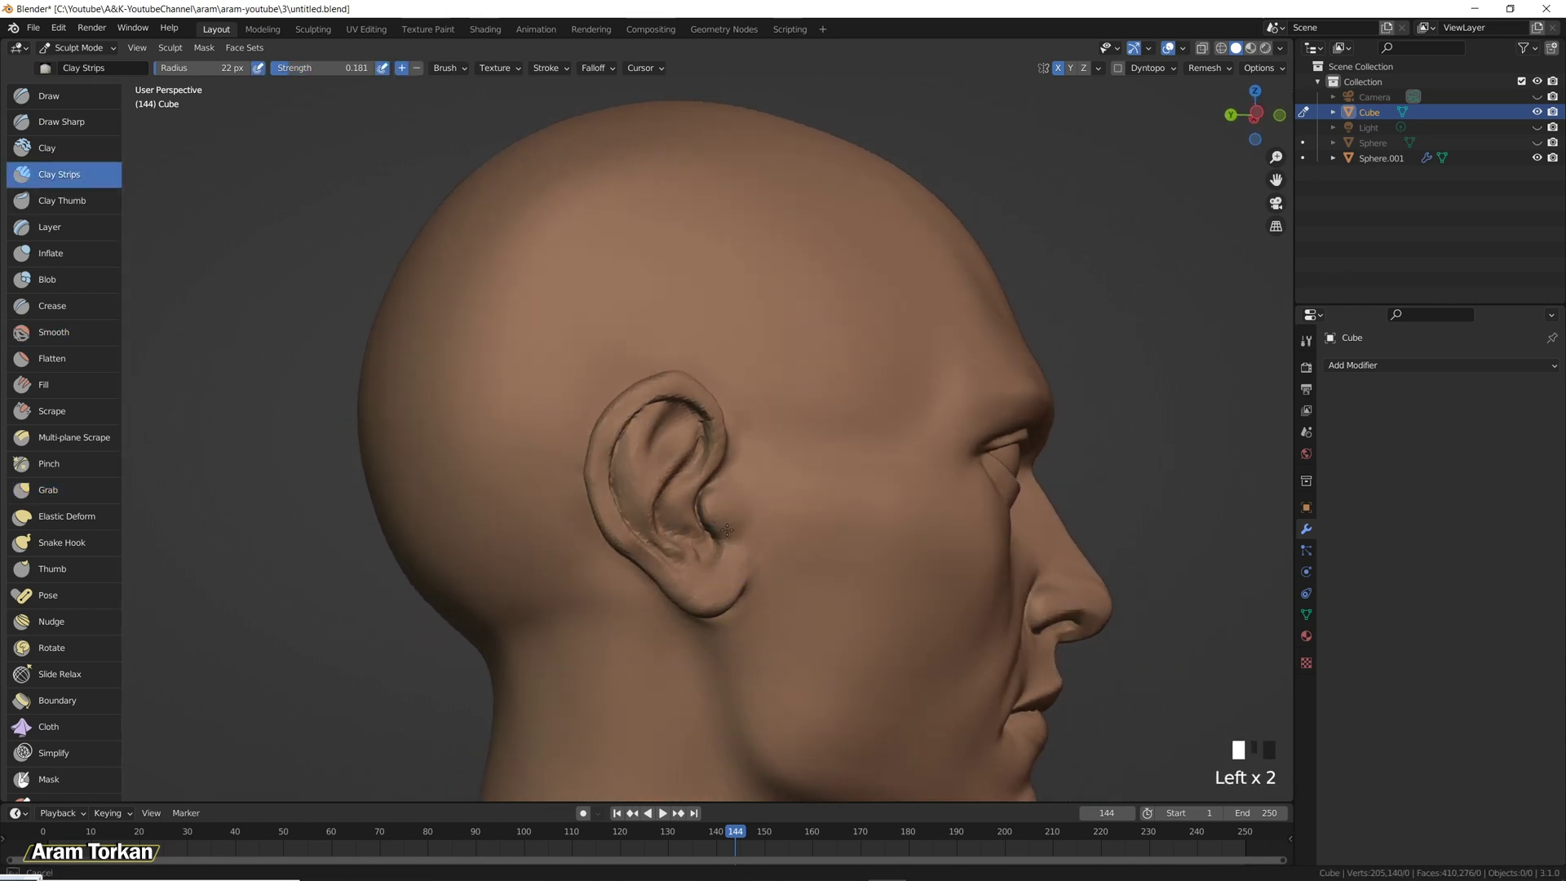
{"action": "mouse_move", "coordinate": [748, 575]}
{"action": "left_mouse_down", "text": "shift"}
{"action": "mouse_move", "coordinate": [730, 489]}
{"action": "mouse_move", "coordinate": [518, 480]}
{"action": "left_mouse_up", "text": "shift"}
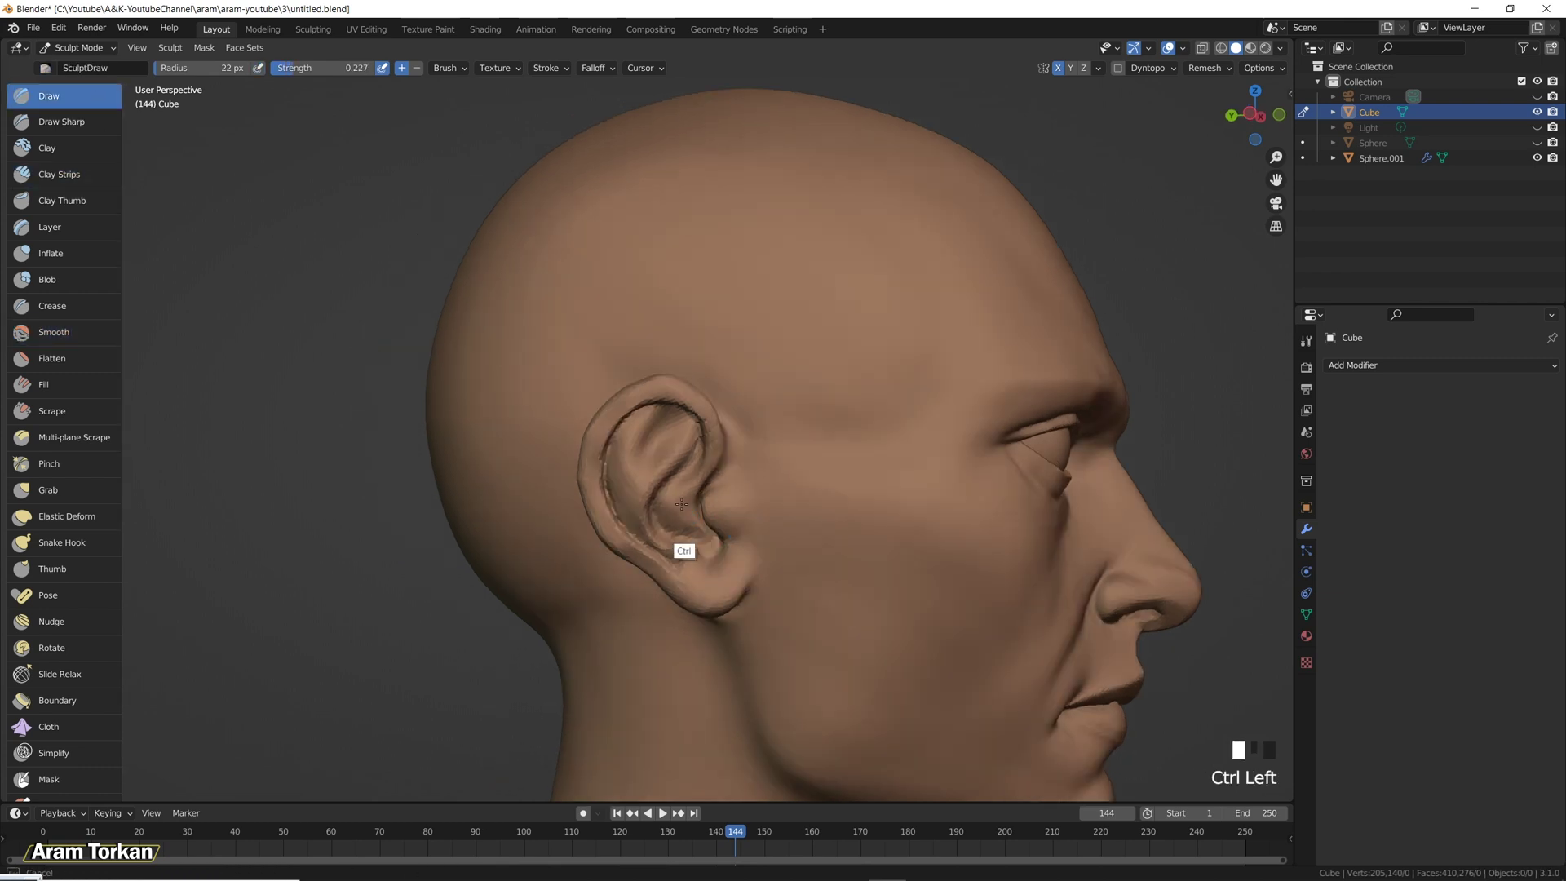
{"action": "left_click_drag", "start_coordinate": [698, 519], "coordinate": [694, 564], "text": "ctrl"}
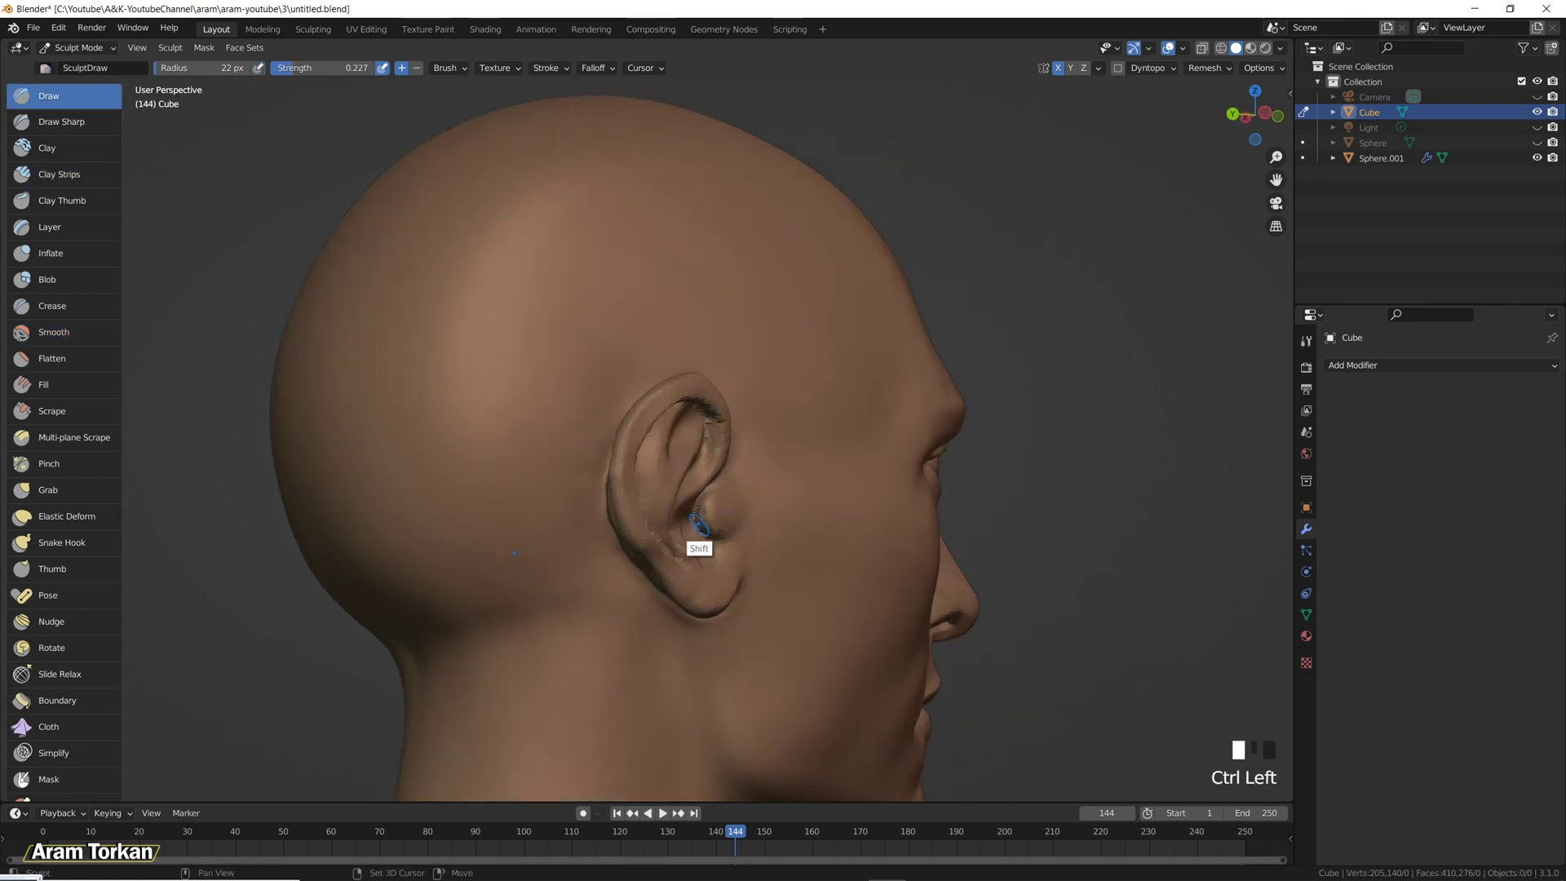
{"action": "left_click_drag", "start_coordinate": [696, 538], "coordinate": [703, 569], "text": "shift"}
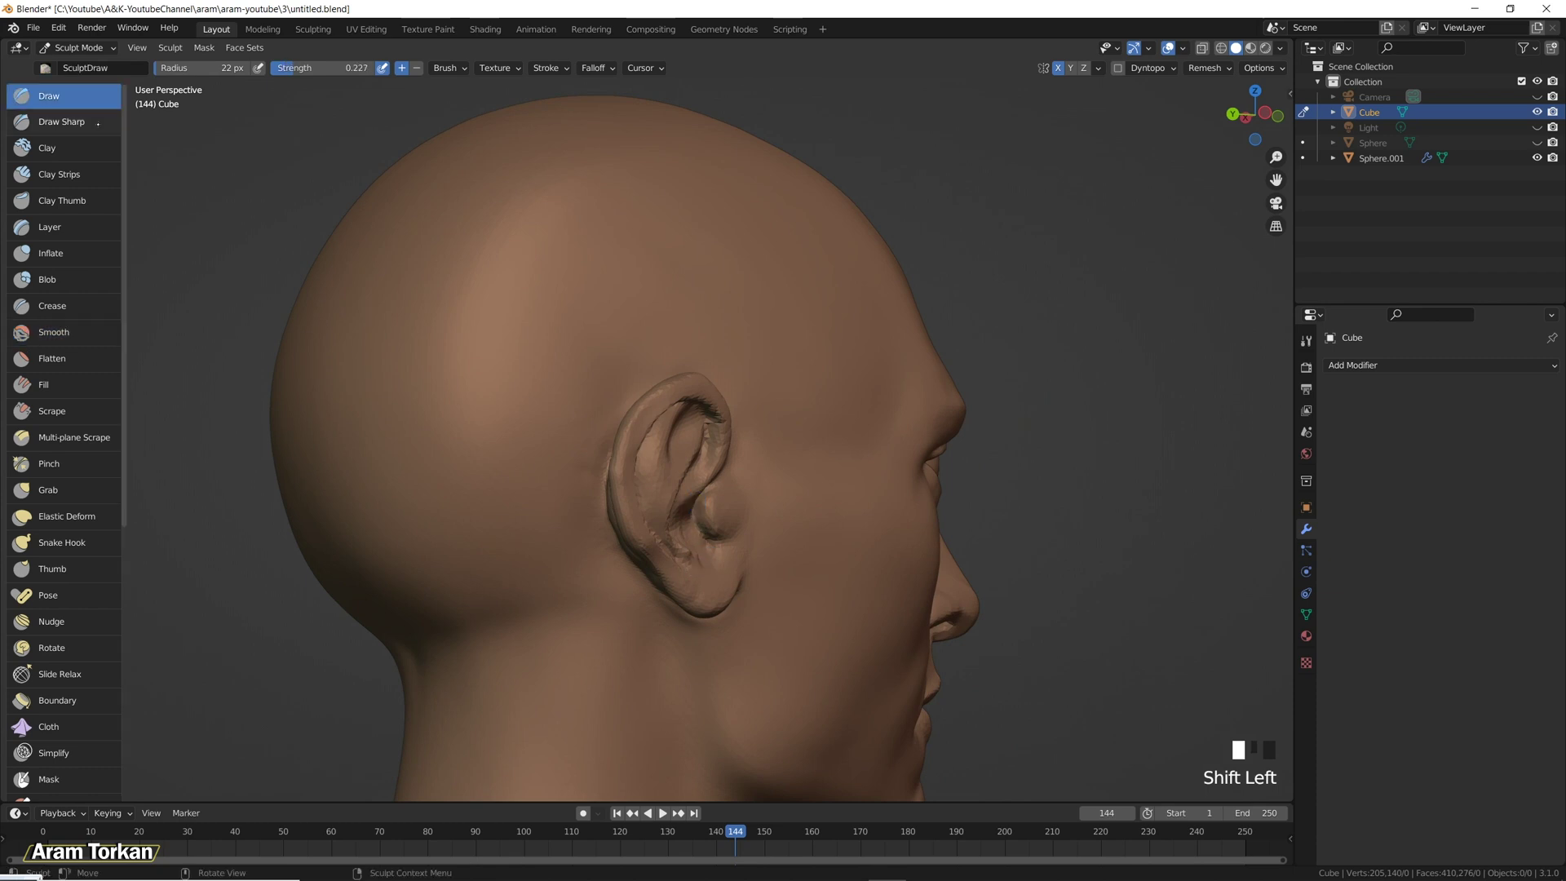
Deepen the ear's hollow and thicken the front flap with Clay Strips at 22 px radius and 0.391 strength, smoothing its base.
{"action": "key", "text": "c"}
{"action": "middle_click_drag", "start_coordinate": [699, 571], "coordinate": [699, 615]}
{"action": "mouse_move", "coordinate": [701, 510]}
{"action": "left_mouse_down", "text": "ctrl"}
{"action": "mouse_move", "coordinate": [691, 523]}
{"action": "mouse_move", "coordinate": [681, 507]}
{"action": "left_mouse_up", "text": "ctrl"}
{"action": "left_click_drag", "start_coordinate": [784, 528], "coordinate": [797, 531]}
{"action": "mouse_move", "coordinate": [796, 531]}
{"action": "middle_mouse_down"}
{"action": "mouse_move", "coordinate": [832, 535]}
{"action": "mouse_move", "coordinate": [783, 538]}
{"action": "middle_mouse_up"}
{"action": "left_click_drag", "start_coordinate": [734, 538], "coordinate": [727, 542], "text": "shift"}
{"action": "middle_click_drag", "start_coordinate": [726, 542], "coordinate": [731, 537], "text": "alt"}
{"action": "mouse_move", "coordinate": [725, 531]}
{"action": "left_mouse_down"}
{"action": "mouse_move", "coordinate": [718, 507]}
{"action": "mouse_move", "coordinate": [750, 510]}
{"action": "left_mouse_up"}
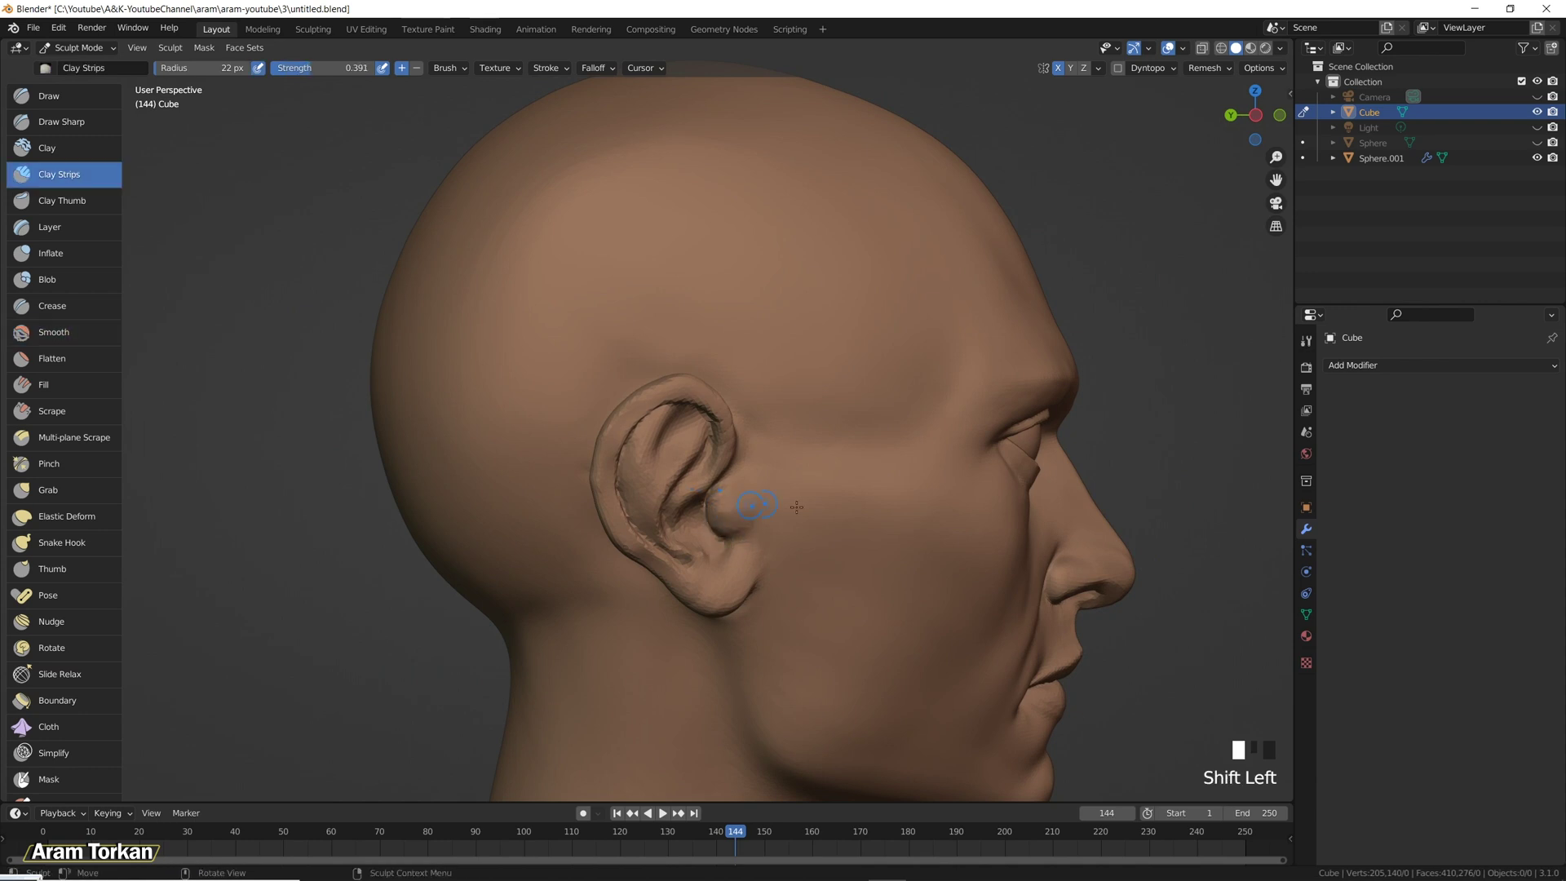
Undo the recent Clay Strips and smoothing strokes on the ear's front flap and hollow.
{"action": "key", "text": "ctrl+z"}
{"action": "key", "text": "ctrl+z"}
{"action": "key", "text": "ctrl+z"}
{"action": "key", "text": "ctrl+z"}
{"action": "key", "text": "ctrl+z"}
{"action": "key", "text": "ctrl+z"}
{"action": "key", "text": "ctrl+z"}
{"action": "key", "text": "ctrl+z"}
{"action": "key", "text": "ctrl+z"}
{"action": "key", "text": "ctrl+z"}
{"action": "key", "text": "ctrl+z"}
{"action": "key", "text": "ctrl+z"}
{"action": "key", "text": "ctrl+z"}
{"action": "key", "text": "ctrl+z"}
{"action": "middle_click_drag", "start_coordinate": [810, 495], "coordinate": [699, 539]}
{"action": "key", "text": "ctrl+z"}
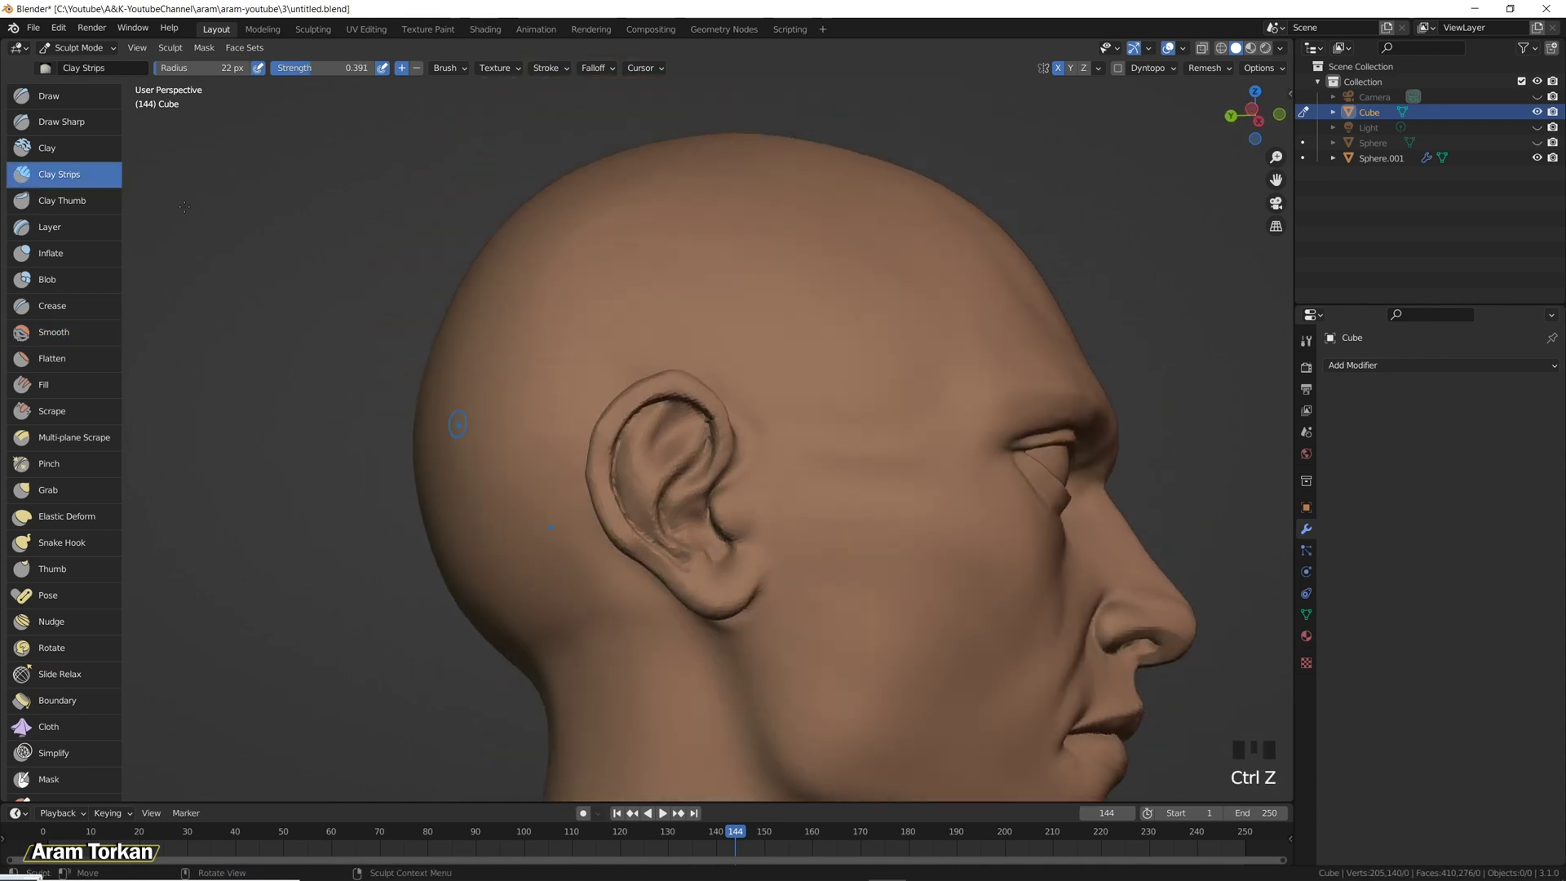
Carve the ear's central hollow down to the notch with inverted Draw at 22 px radius and 0.512 strength, and smooth it.
{"action": "left_click", "coordinate": [699, 539], "text": "ctrl"}
{"action": "left_click", "coordinate": [670, 524], "text": "ctrl"}
{"action": "left_click", "coordinate": [683, 528], "text": "ctrl"}
{"action": "left_click", "coordinate": [696, 534], "text": "ctrl"}
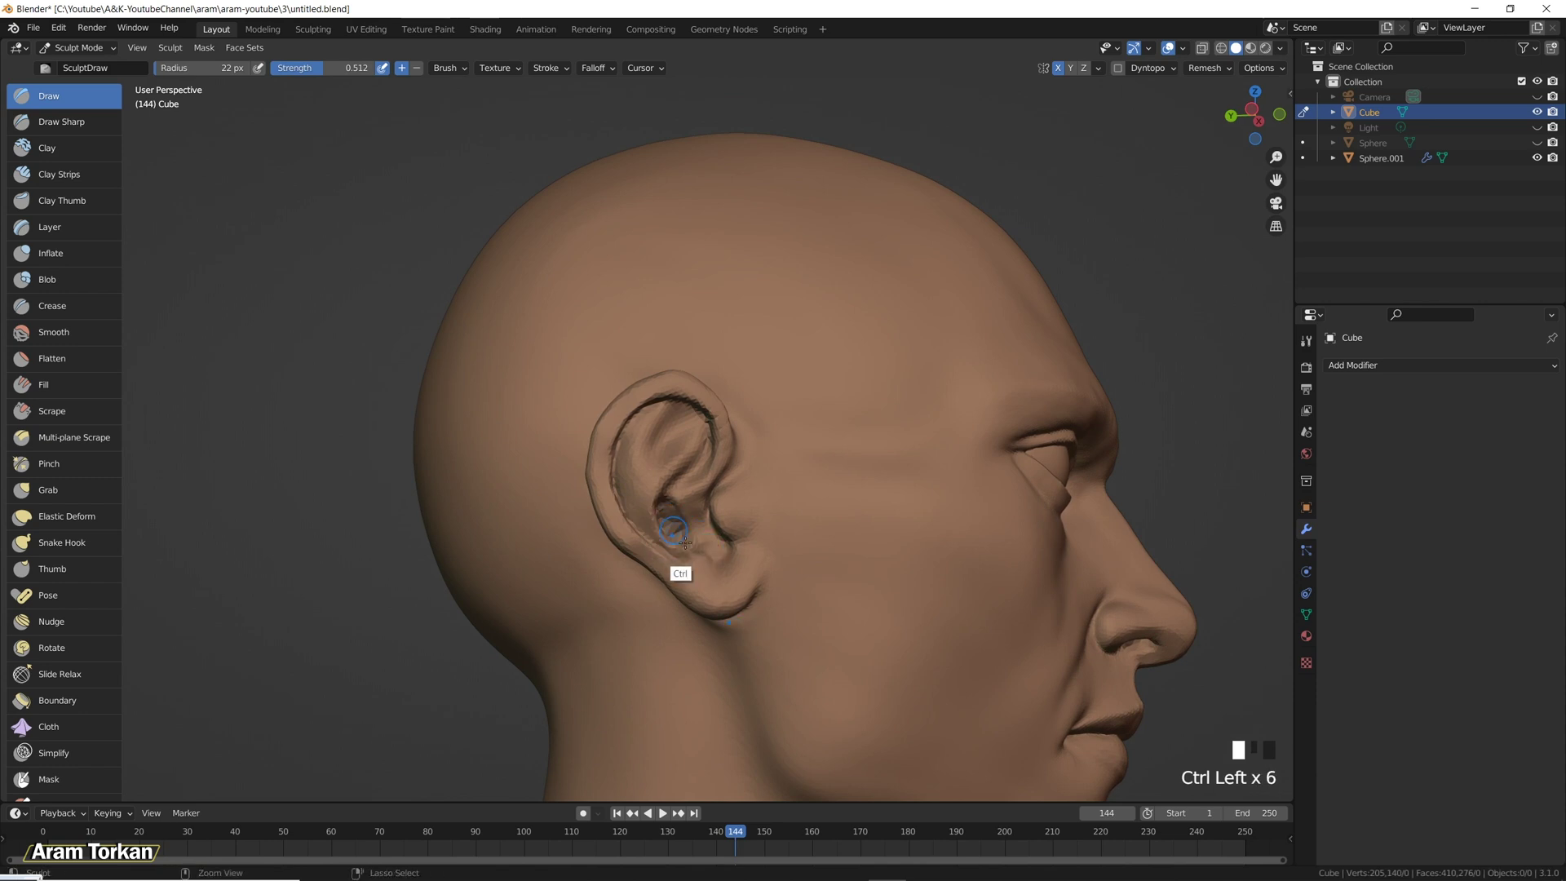
{"action": "left_click", "coordinate": [717, 548], "text": "ctrl"}
{"action": "left_click_drag", "start_coordinate": [704, 541], "coordinate": [716, 539], "text": "ctrl"}
{"action": "mouse_move", "coordinate": [731, 489]}
{"action": "middle_mouse_down"}
{"action": "mouse_move", "coordinate": [693, 542]}
{"action": "mouse_move", "coordinate": [726, 489]}
{"action": "middle_mouse_up"}
{"action": "left_click", "coordinate": [693, 542], "text": "ctrl"}
{"action": "mouse_move", "coordinate": [685, 530]}
{"action": "left_mouse_down", "text": "shift"}
{"action": "mouse_move", "coordinate": [662, 525]}
{"action": "mouse_move", "coordinate": [702, 496]}
{"action": "mouse_move", "coordinate": [645, 531]}
{"action": "left_mouse_up", "text": "shift"}
{"action": "middle_click_drag", "start_coordinate": [644, 532], "coordinate": [732, 461]}
Carve the groove inside the ear's upper and rear rim with inverted Draw, and build up the adjoining inner fold.
{"action": "left_click", "coordinate": [670, 417], "text": "ctrl"}
{"action": "left_click_drag", "start_coordinate": [670, 418], "coordinate": [622, 522], "text": "ctrl"}
{"action": "left_click", "coordinate": [620, 481]}
{"action": "left_click", "coordinate": [677, 444]}
{"action": "left_click", "coordinate": [685, 447]}
{"action": "left_click", "coordinate": [685, 447]}
{"action": "left_click", "coordinate": [689, 449]}
{"action": "mouse_move", "coordinate": [689, 449]}
{"action": "left_mouse_down", "text": "shift"}
{"action": "mouse_move", "coordinate": [677, 433]}
{"action": "mouse_move", "coordinate": [670, 500]}
{"action": "mouse_move", "coordinate": [671, 483]}
{"action": "mouse_move", "coordinate": [653, 501]}
{"action": "mouse_move", "coordinate": [674, 492]}
{"action": "left_mouse_up", "text": "shift"}
{"action": "left_click", "coordinate": [684, 487]}
{"action": "left_click", "coordinate": [660, 493]}
Smooth the ear's inner folds and rear rim, touching up the lower rim above the earlobe.
{"action": "middle_click_drag", "start_coordinate": [804, 524], "coordinate": [658, 525]}
{"action": "mouse_move", "coordinate": [658, 524]}
{"action": "left_mouse_down", "text": "shift"}
{"action": "mouse_move", "coordinate": [647, 552]}
{"action": "mouse_move", "coordinate": [626, 459]}
{"action": "left_mouse_up", "text": "shift"}
{"action": "left_click", "coordinate": [650, 560], "text": "shift"}
{"action": "mouse_move", "coordinate": [627, 459]}
{"action": "middle_mouse_down"}
{"action": "mouse_move", "coordinate": [650, 559]}
{"action": "mouse_move", "coordinate": [902, 535]}
{"action": "middle_mouse_up"}
{"action": "left_click", "coordinate": [707, 570]}
{"action": "left_click_drag", "start_coordinate": [707, 570], "coordinate": [650, 566], "text": "shift"}
{"action": "left_click", "coordinate": [677, 555]}
{"action": "left_click", "coordinate": [677, 555]}
{"action": "mouse_move", "coordinate": [734, 524]}
{"action": "middle_mouse_down"}
{"action": "mouse_move", "coordinate": [676, 554]}
{"action": "mouse_move", "coordinate": [700, 558]}
{"action": "middle_mouse_up"}
{"action": "mouse_move", "coordinate": [700, 558]}
{"action": "left_mouse_down", "text": "shift"}
{"action": "mouse_move", "coordinate": [662, 516]}
{"action": "mouse_move", "coordinate": [656, 546]}
{"action": "left_mouse_up", "text": "shift"}
{"action": "mouse_move", "coordinate": [783, 528]}
{"action": "middle_mouse_down"}
{"action": "mouse_move", "coordinate": [720, 531]}
{"action": "mouse_move", "coordinate": [664, 510]}
{"action": "middle_mouse_up"}
{"action": "left_click_drag", "start_coordinate": [659, 506], "coordinate": [650, 508], "text": "shift"}
Reposition the ear's front flap and hollow edge with Grab at 44 px radius and 0.400 strength, and smooth the area.
{"action": "mouse_move", "coordinate": [650, 508]}
{"action": "middle_mouse_down"}
{"action": "mouse_move", "coordinate": [902, 526]}
{"action": "mouse_move", "coordinate": [737, 479]}
{"action": "middle_mouse_up"}
{"action": "key", "text": "g"}
{"action": "left_click", "coordinate": [685, 530]}
{"action": "middle_click_drag", "start_coordinate": [608, 511], "coordinate": [905, 500]}
{"action": "left_click", "coordinate": [685, 530]}
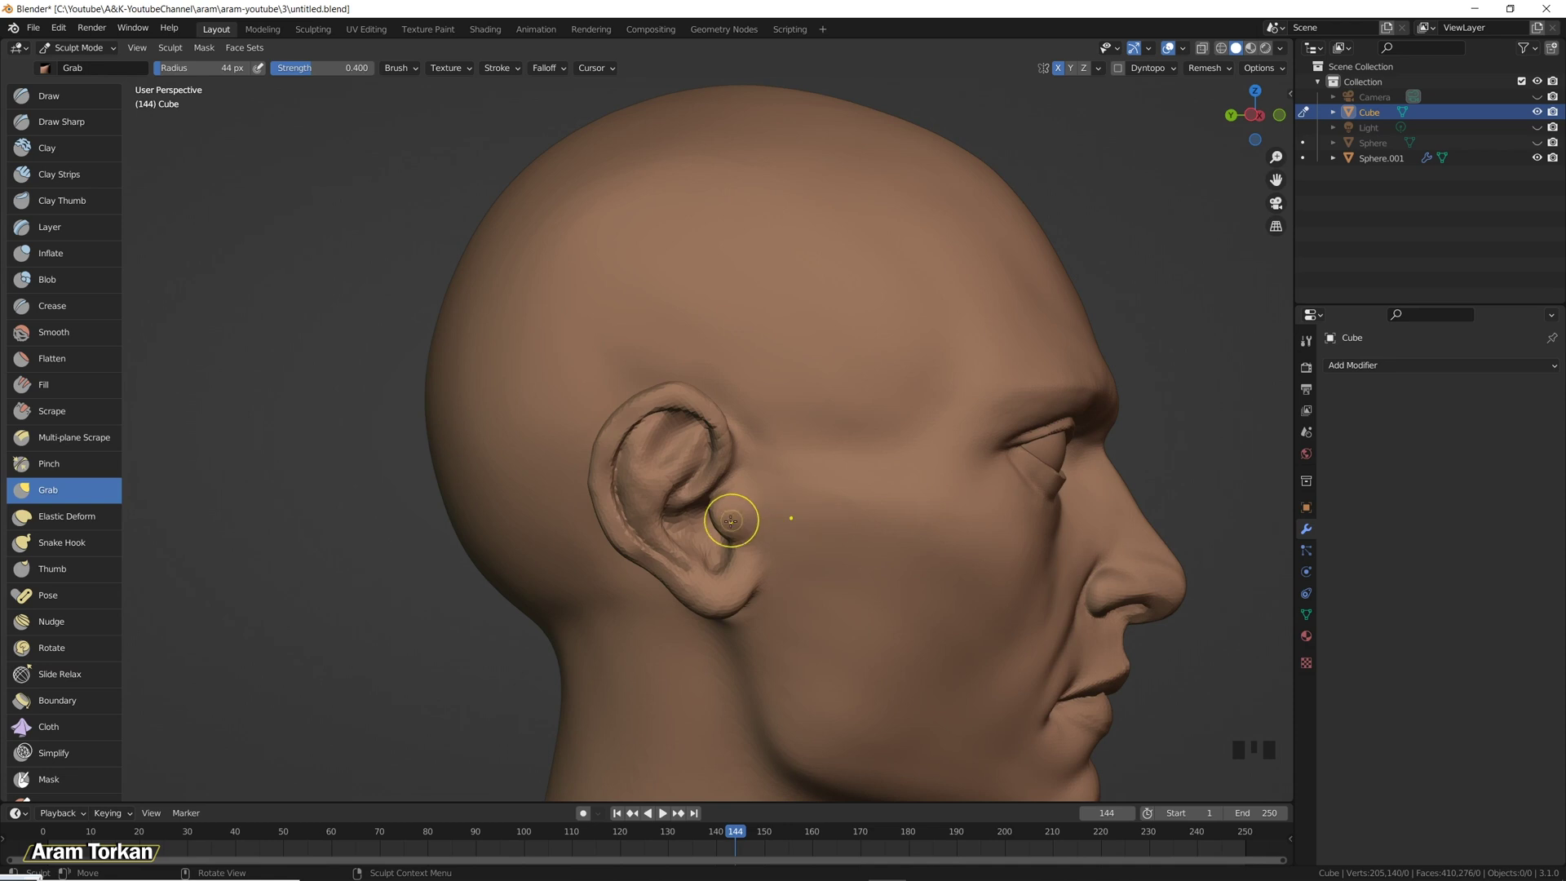
{"action": "left_click_drag", "start_coordinate": [716, 516], "coordinate": [716, 542], "text": "shift"}
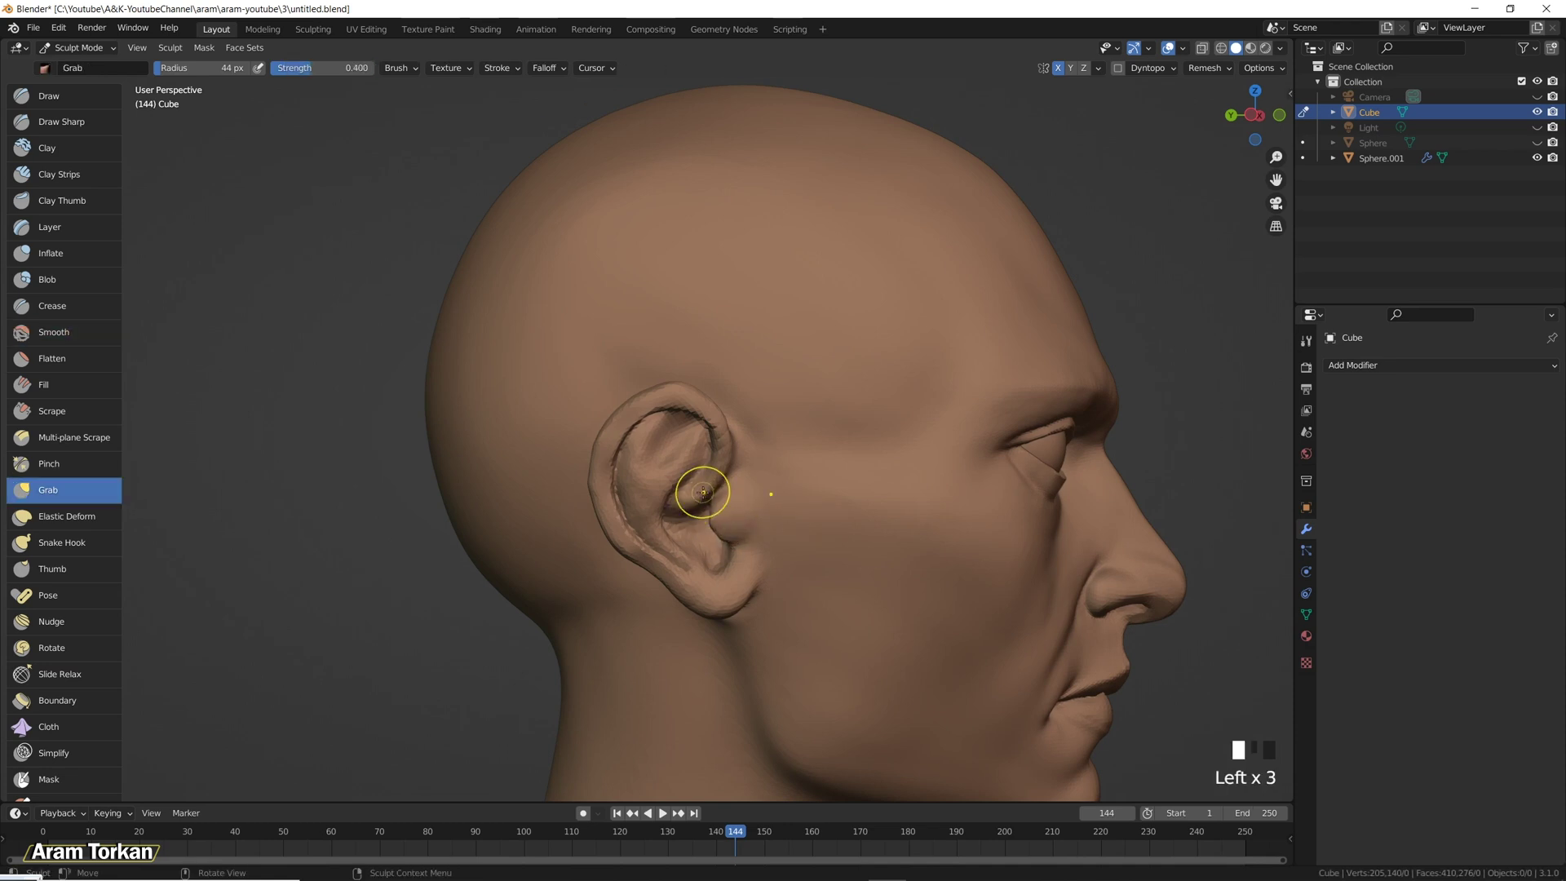
{"action": "mouse_move", "coordinate": [672, 514]}
{"action": "left_mouse_down", "text": "shift"}
{"action": "mouse_move", "coordinate": [704, 510]}
{"action": "mouse_move", "coordinate": [733, 473]}
{"action": "left_mouse_up", "text": "shift"}
Sharpen the crease beneath the ear's inner fold with Draw Sharp at 39 px radius and 0.285 strength, smoothing the hollow.
{"action": "key", "text": "x"}
{"action": "left_click", "coordinate": [61, 122]}
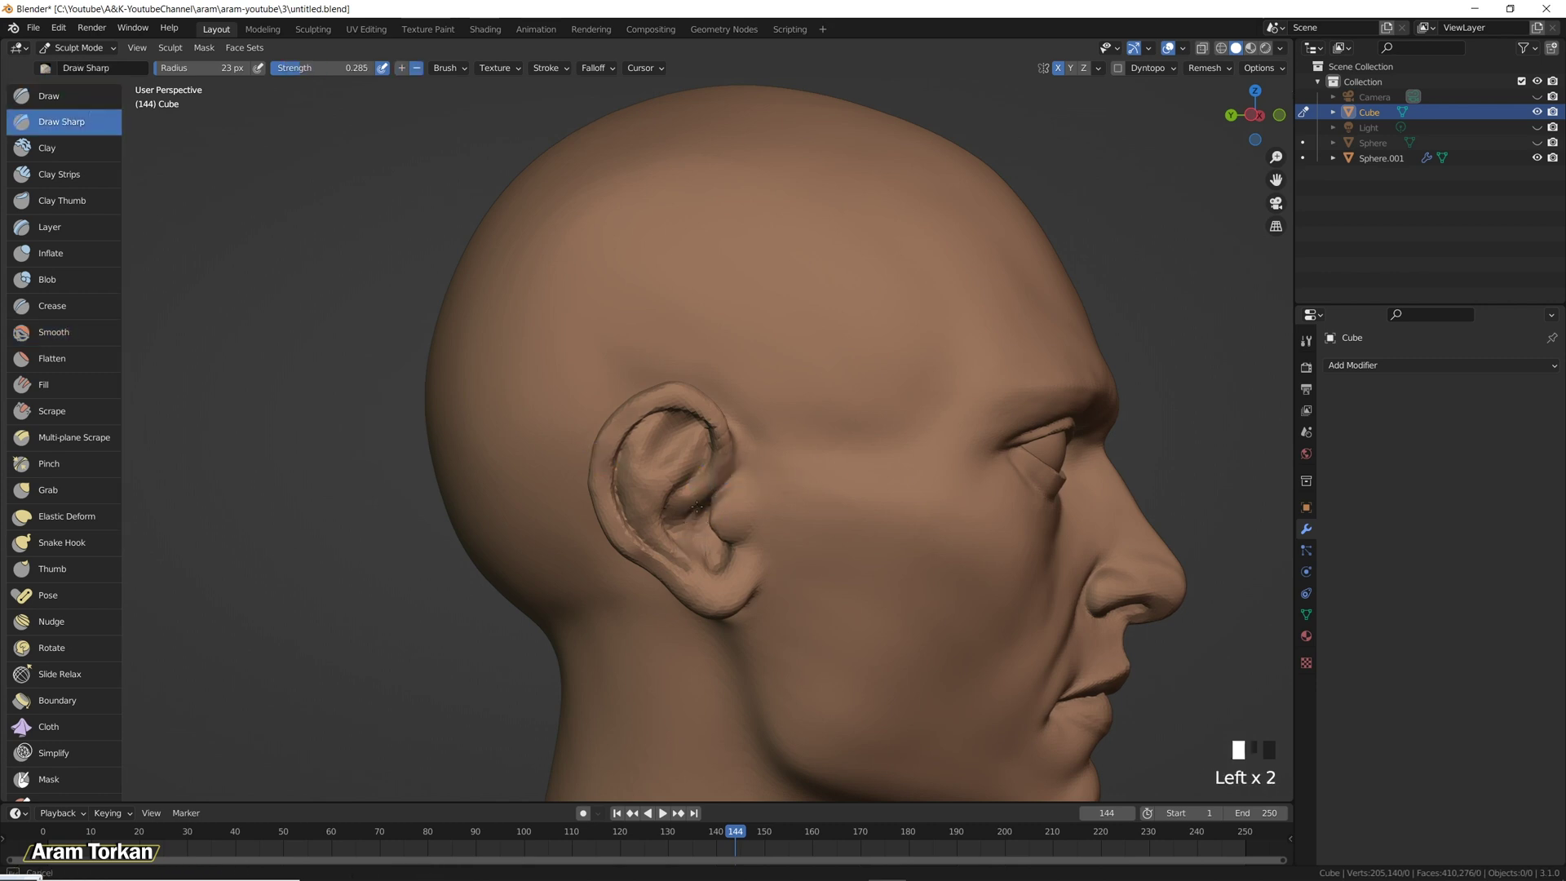
{"action": "key", "text": "f"}
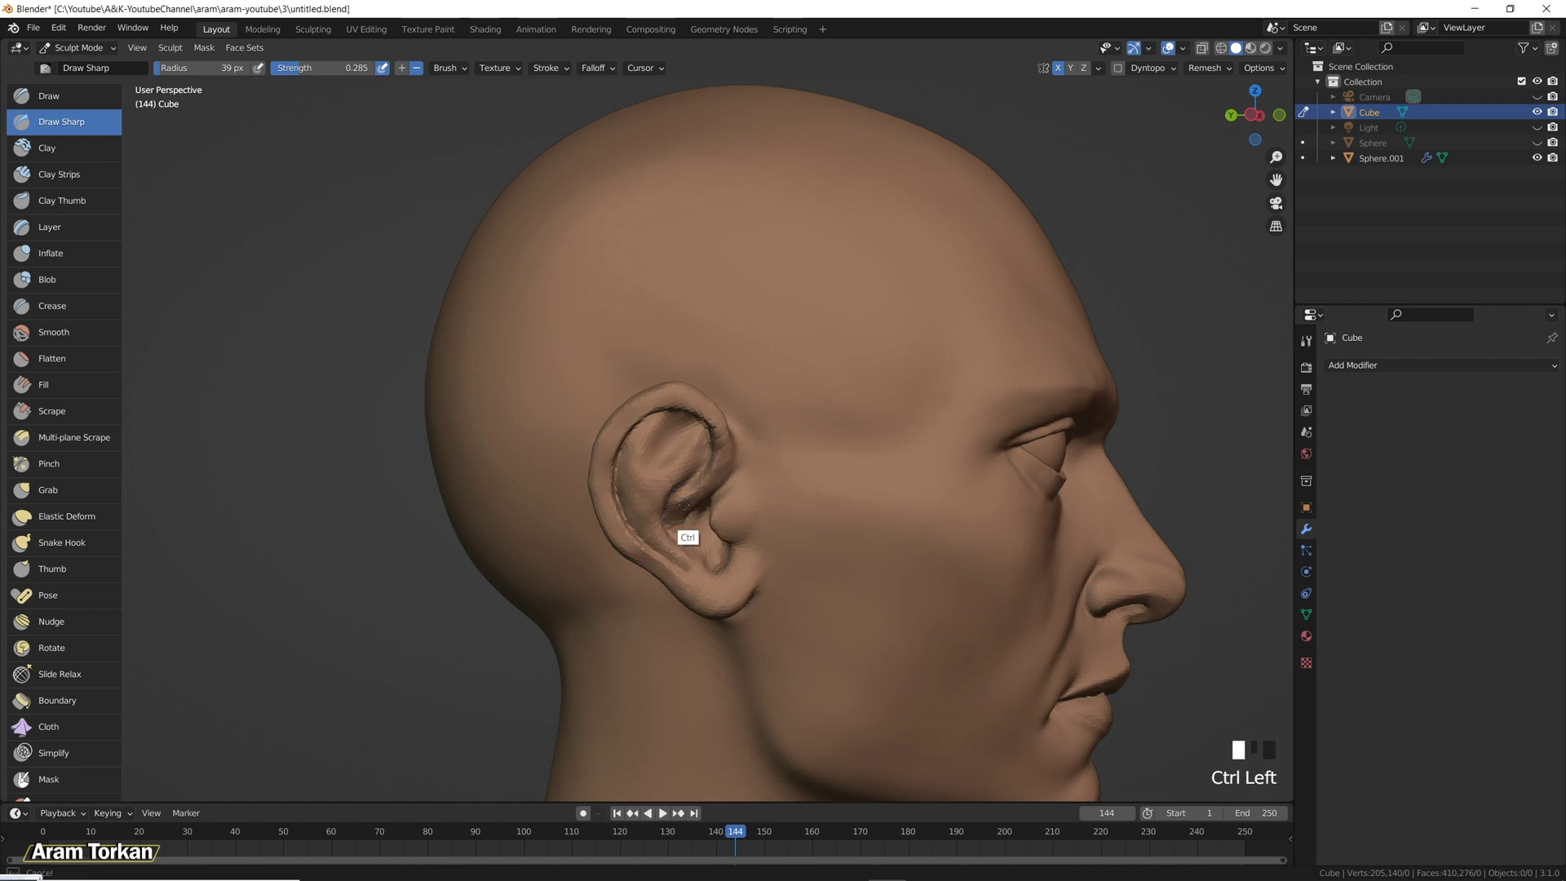
{"action": "mouse_move", "coordinate": [711, 472]}
{"action": "left_mouse_down", "text": "shift"}
{"action": "mouse_move", "coordinate": [686, 528]}
{"action": "mouse_move", "coordinate": [675, 495]}
{"action": "left_mouse_up", "text": "shift"}
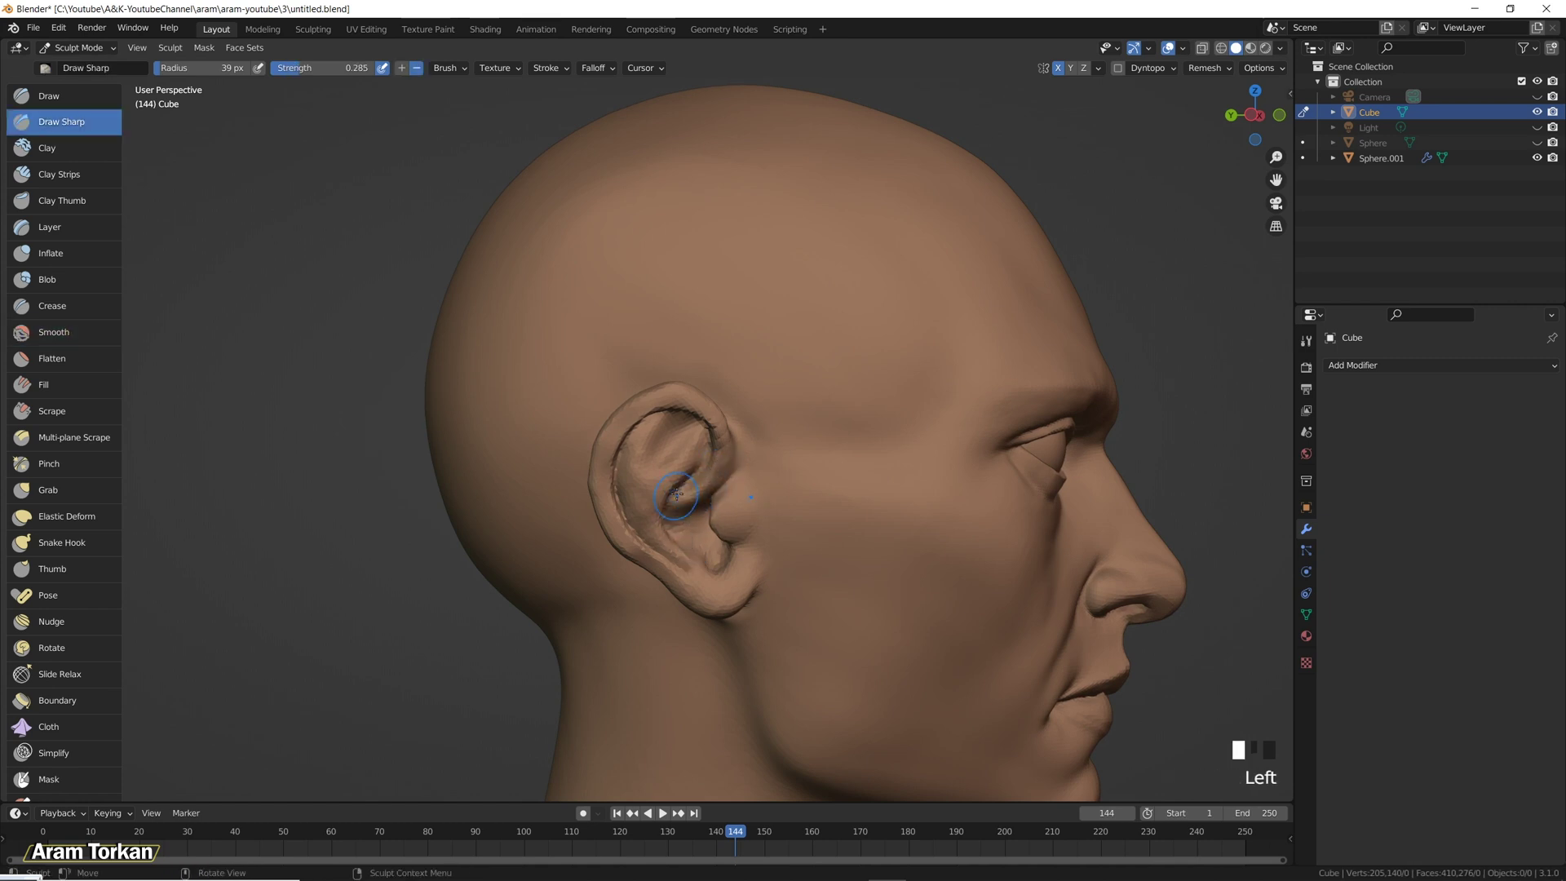
{"action": "mouse_move", "coordinate": [903, 435]}
{"action": "middle_mouse_down"}
{"action": "mouse_move", "coordinate": [815, 473]}
{"action": "mouse_move", "coordinate": [796, 517]}
{"action": "mouse_move", "coordinate": [753, 411]}
{"action": "mouse_move", "coordinate": [682, 496]}
{"action": "mouse_move", "coordinate": [709, 500]}
{"action": "mouse_move", "coordinate": [676, 440]}
{"action": "middle_mouse_up"}
{"action": "left_click_drag", "start_coordinate": [677, 440], "coordinate": [709, 448]}
{"action": "middle_click_drag", "start_coordinate": [708, 447], "coordinate": [687, 547]}
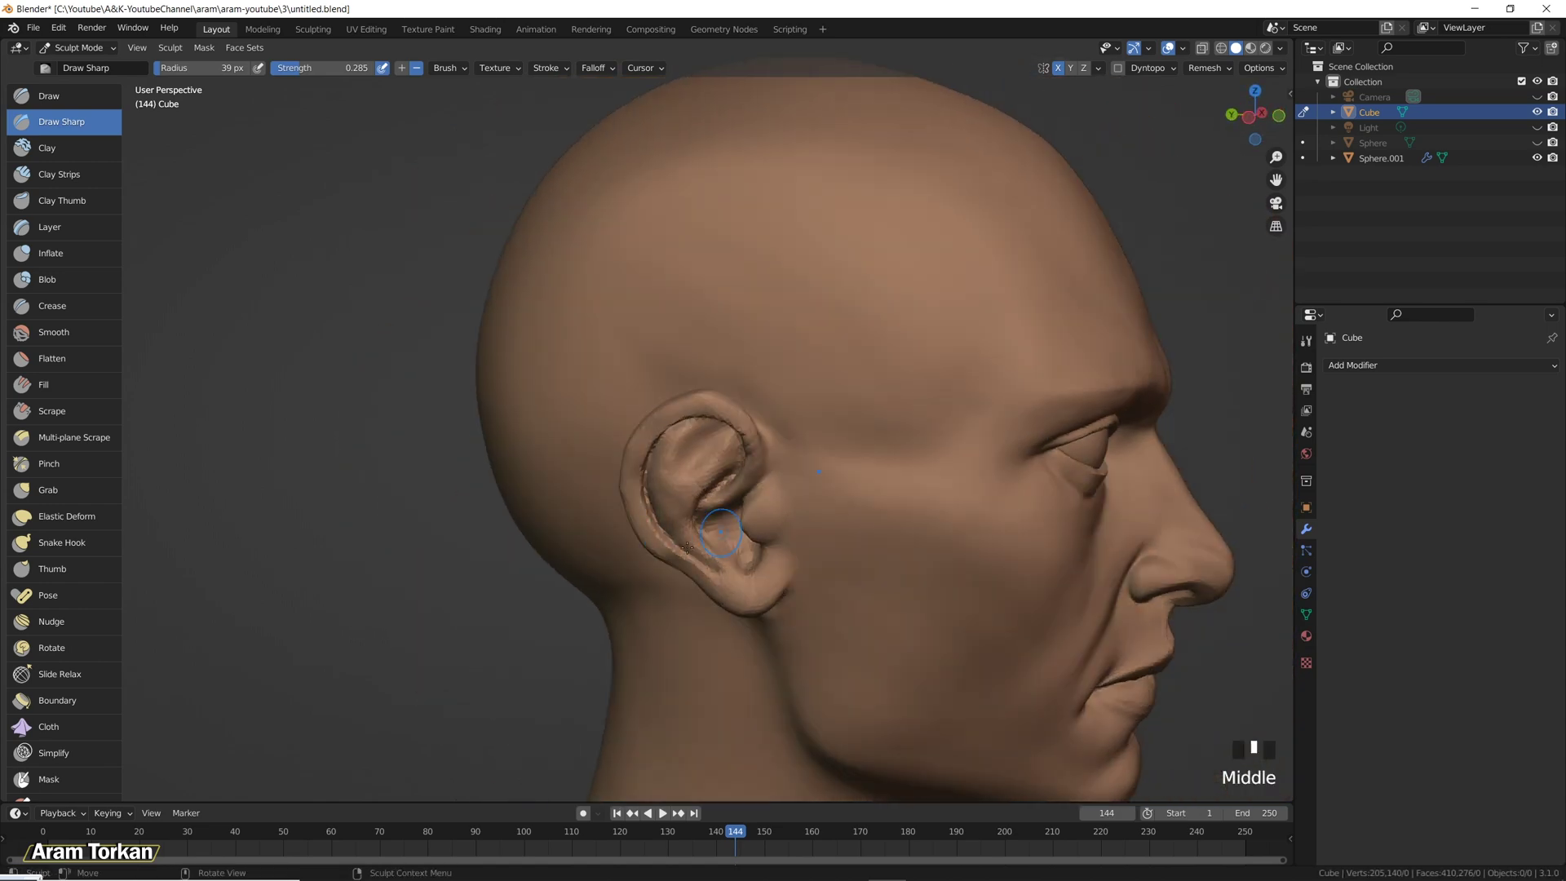
Build up the ear's lower hollow and notch edge with inverted Draw Sharp at 39 px radius, and smooth into the earlobe.
{"action": "left_click_drag", "start_coordinate": [783, 568], "coordinate": [702, 582], "text": "ctrl"}
{"action": "left_click_drag", "start_coordinate": [678, 534], "coordinate": [727, 560], "text": "ctrl"}
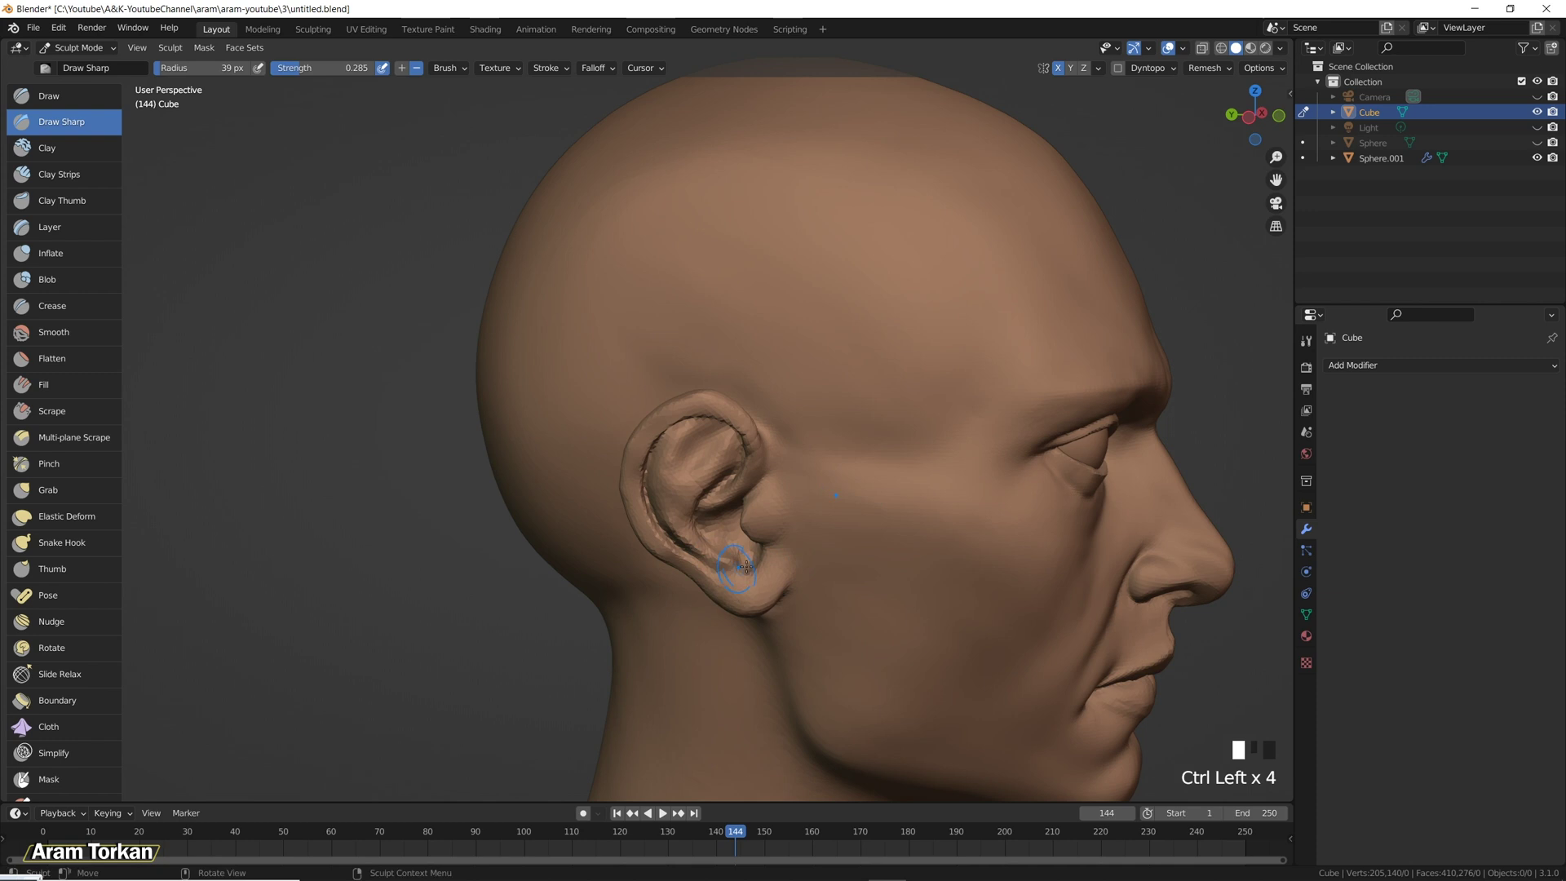
{"action": "mouse_move", "coordinate": [724, 564]}
{"action": "left_mouse_down", "text": "shift"}
{"action": "mouse_move", "coordinate": [745, 576]}
{"action": "mouse_move", "coordinate": [748, 561]}
{"action": "left_mouse_up", "text": "shift"}
{"action": "middle_click_drag", "start_coordinate": [748, 561], "coordinate": [742, 571]}
{"action": "left_click_drag", "start_coordinate": [742, 570], "coordinate": [750, 574], "text": "ctrl"}
{"action": "middle_click_drag", "start_coordinate": [734, 578], "coordinate": [767, 572]}
{"action": "mouse_move", "coordinate": [766, 572]}
{"action": "left_mouse_down", "text": "shift"}
{"action": "mouse_move", "coordinate": [741, 593]}
{"action": "mouse_move", "coordinate": [766, 577]}
{"action": "left_mouse_up", "text": "shift"}
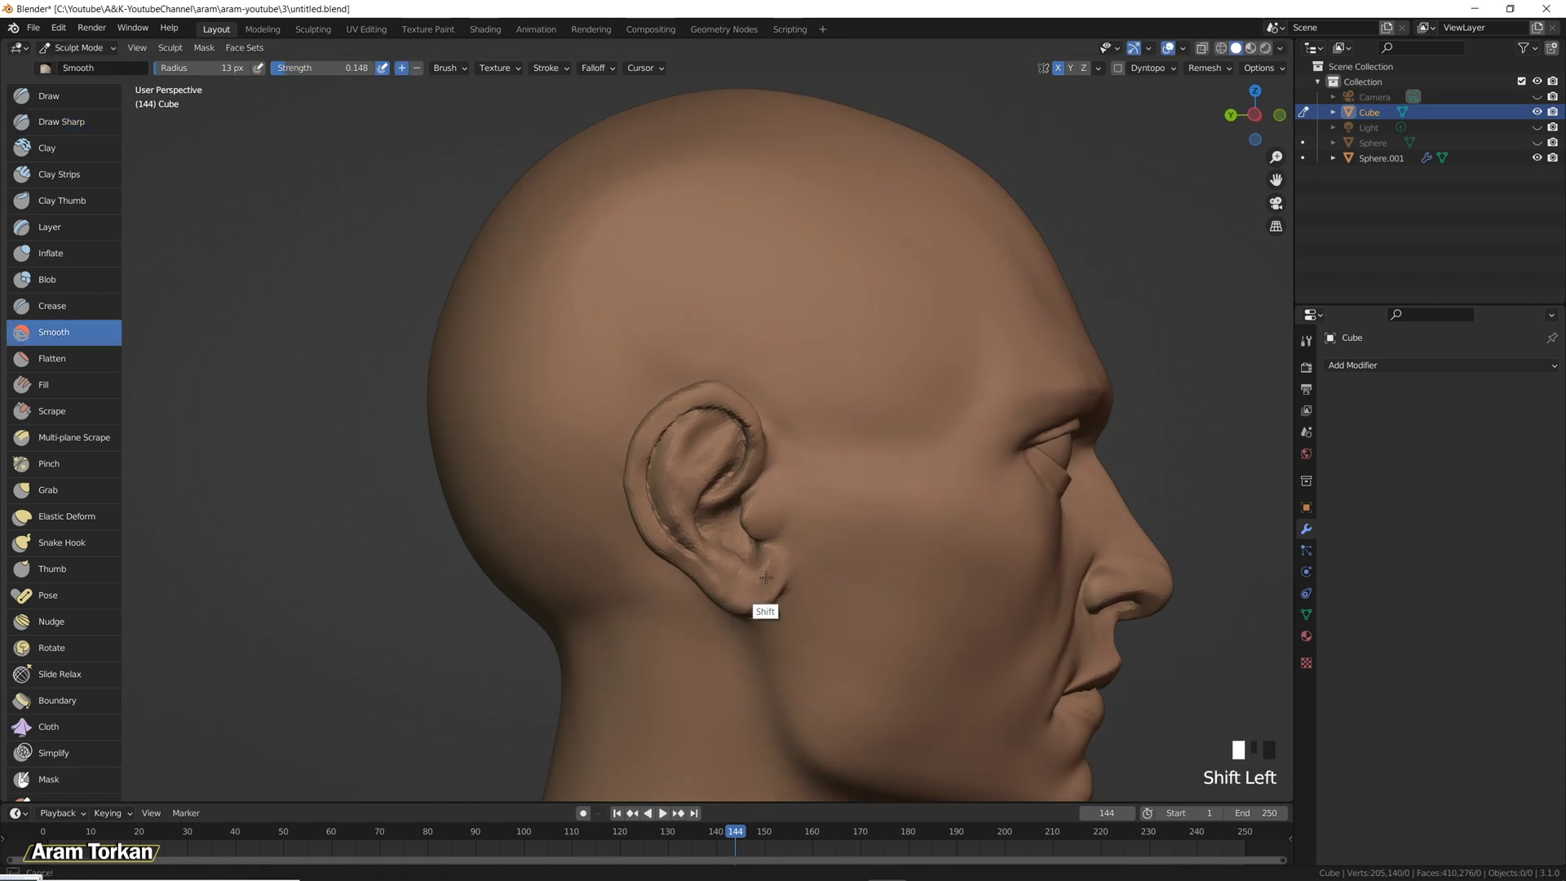
Refine the ridge above the earlobe with Draw at 13 px radius and 0.512 strength, and smooth it toward the front flap.
{"action": "mouse_move", "coordinate": [828, 560]}
{"action": "middle_mouse_down"}
{"action": "mouse_move", "coordinate": [790, 542]}
{"action": "mouse_move", "coordinate": [730, 556]}
{"action": "middle_mouse_up"}
{"action": "left_click", "coordinate": [730, 556]}
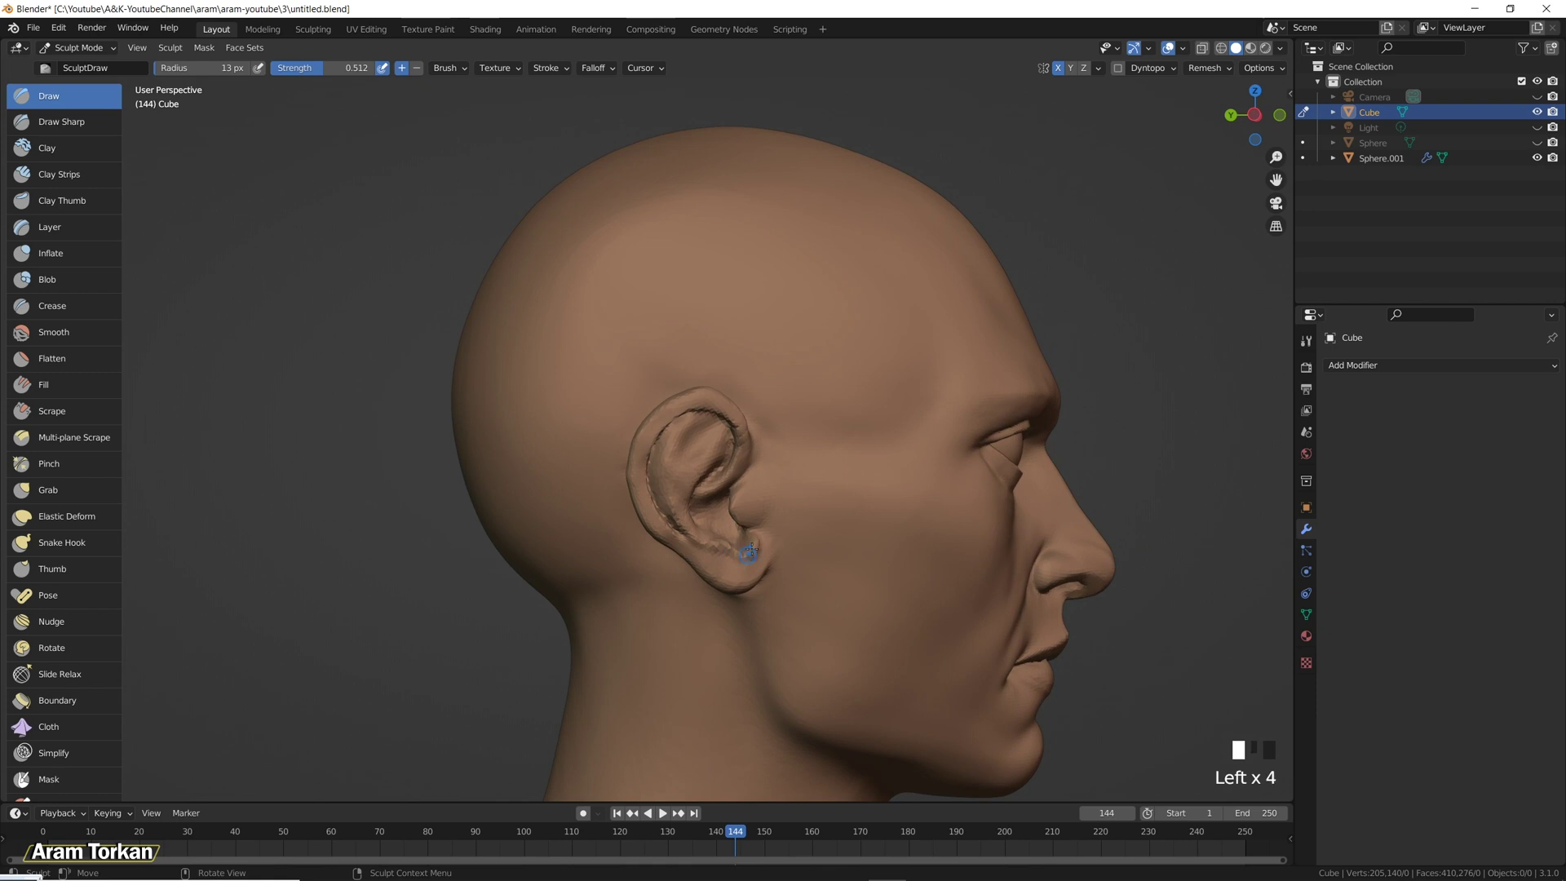
{"action": "mouse_move", "coordinate": [742, 538]}
{"action": "left_mouse_down", "text": "shift"}
{"action": "mouse_move", "coordinate": [743, 558]}
{"action": "mouse_move", "coordinate": [750, 533]}
{"action": "left_mouse_up", "text": "shift"}
{"action": "left_click_drag", "start_coordinate": [683, 570], "coordinate": [735, 581], "text": "shift"}
{"action": "middle_click", "coordinate": [758, 523]}
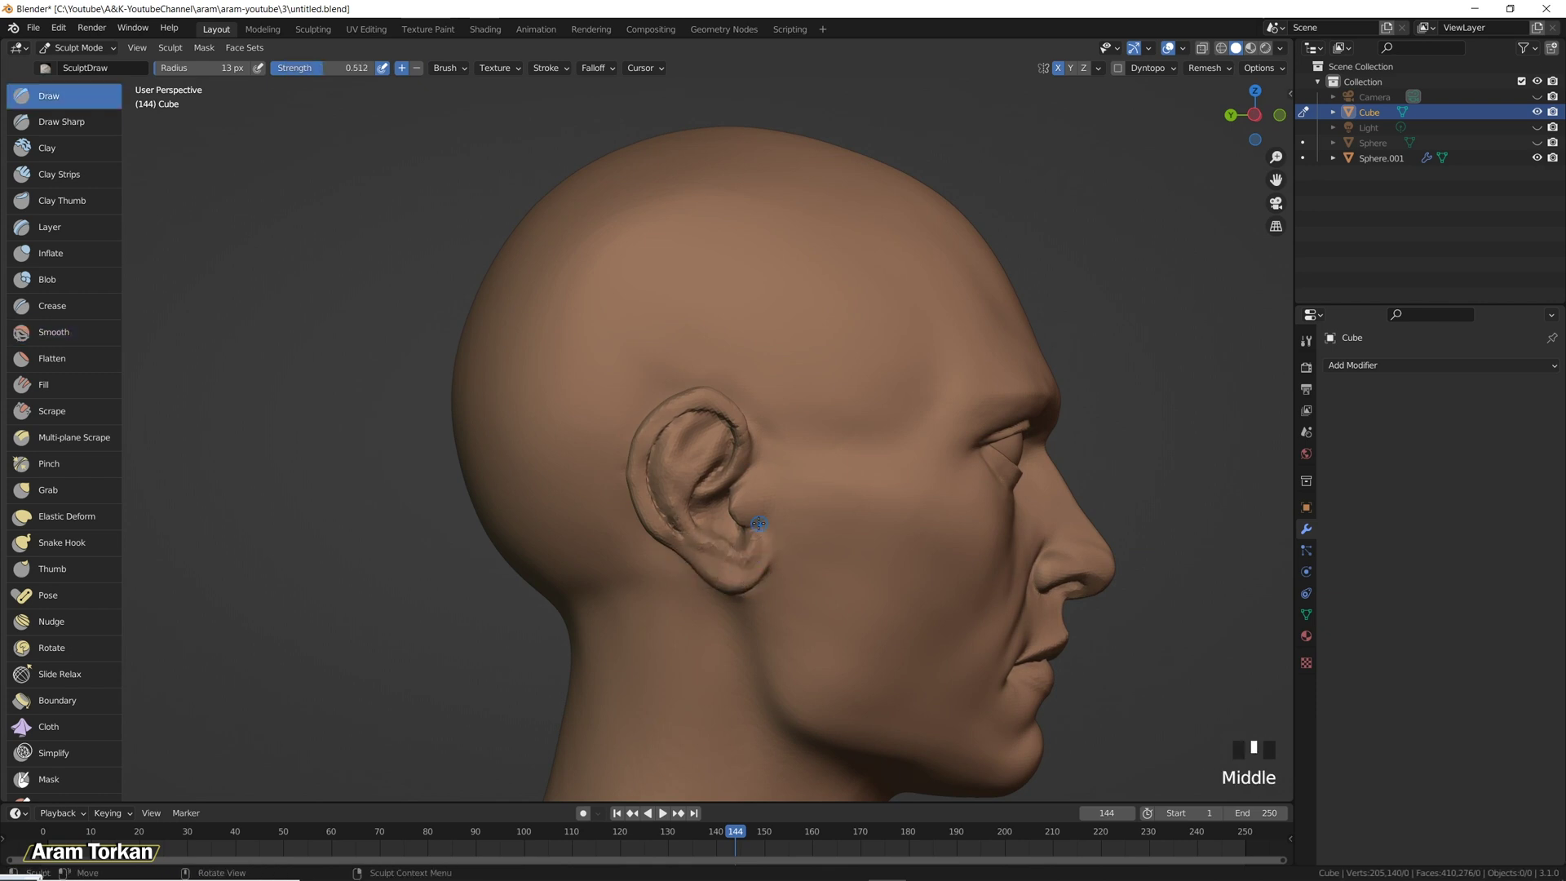
{"action": "mouse_move", "coordinate": [773, 519]}
{"action": "left_mouse_down", "text": "shift"}
{"action": "mouse_move", "coordinate": [738, 518]}
{"action": "mouse_move", "coordinate": [766, 503]}
{"action": "mouse_move", "coordinate": [740, 510]}
{"action": "mouse_move", "coordinate": [742, 485]}
{"action": "mouse_move", "coordinate": [835, 495]}
{"action": "left_mouse_up", "text": "shift"}
Reshape the upper part of the ears in front view with Grab at 78 px radius and 0.400 strength.
{"action": "key", "text": "g"}
{"action": "key", "text": "f"}
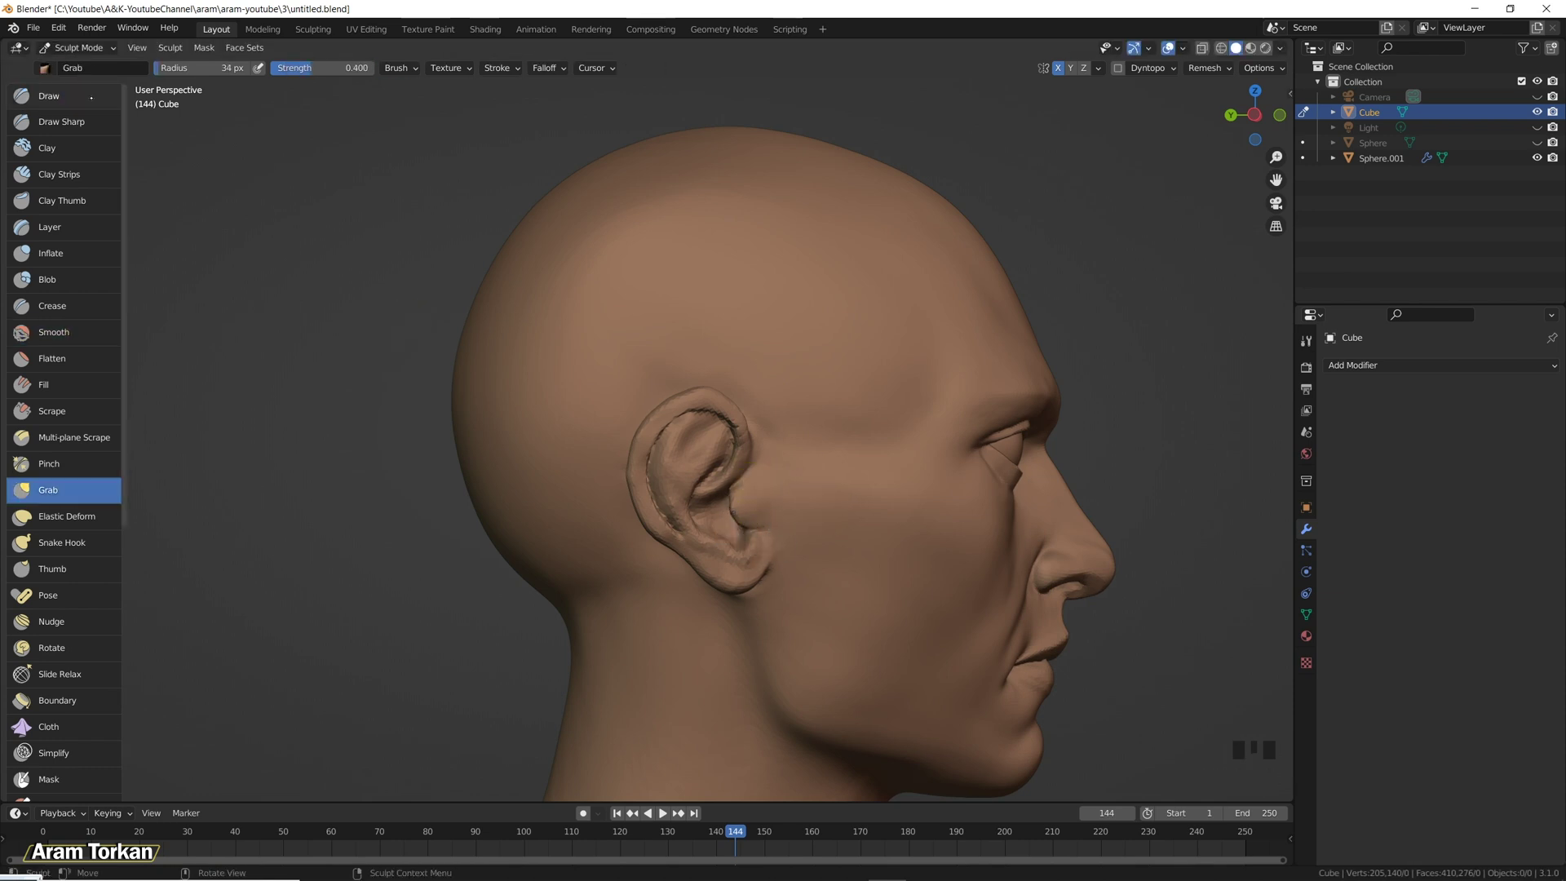
{"action": "middle_click_drag", "start_coordinate": [406, 320], "coordinate": [619, 447]}
{"action": "left_click_drag", "start_coordinate": [454, 377], "coordinate": [468, 374]}
{"action": "left_click_drag", "start_coordinate": [473, 371], "coordinate": [505, 369]}
{"action": "left_click_drag", "start_coordinate": [510, 369], "coordinate": [497, 385]}
{"action": "left_click_drag", "start_coordinate": [482, 396], "coordinate": [489, 412]}
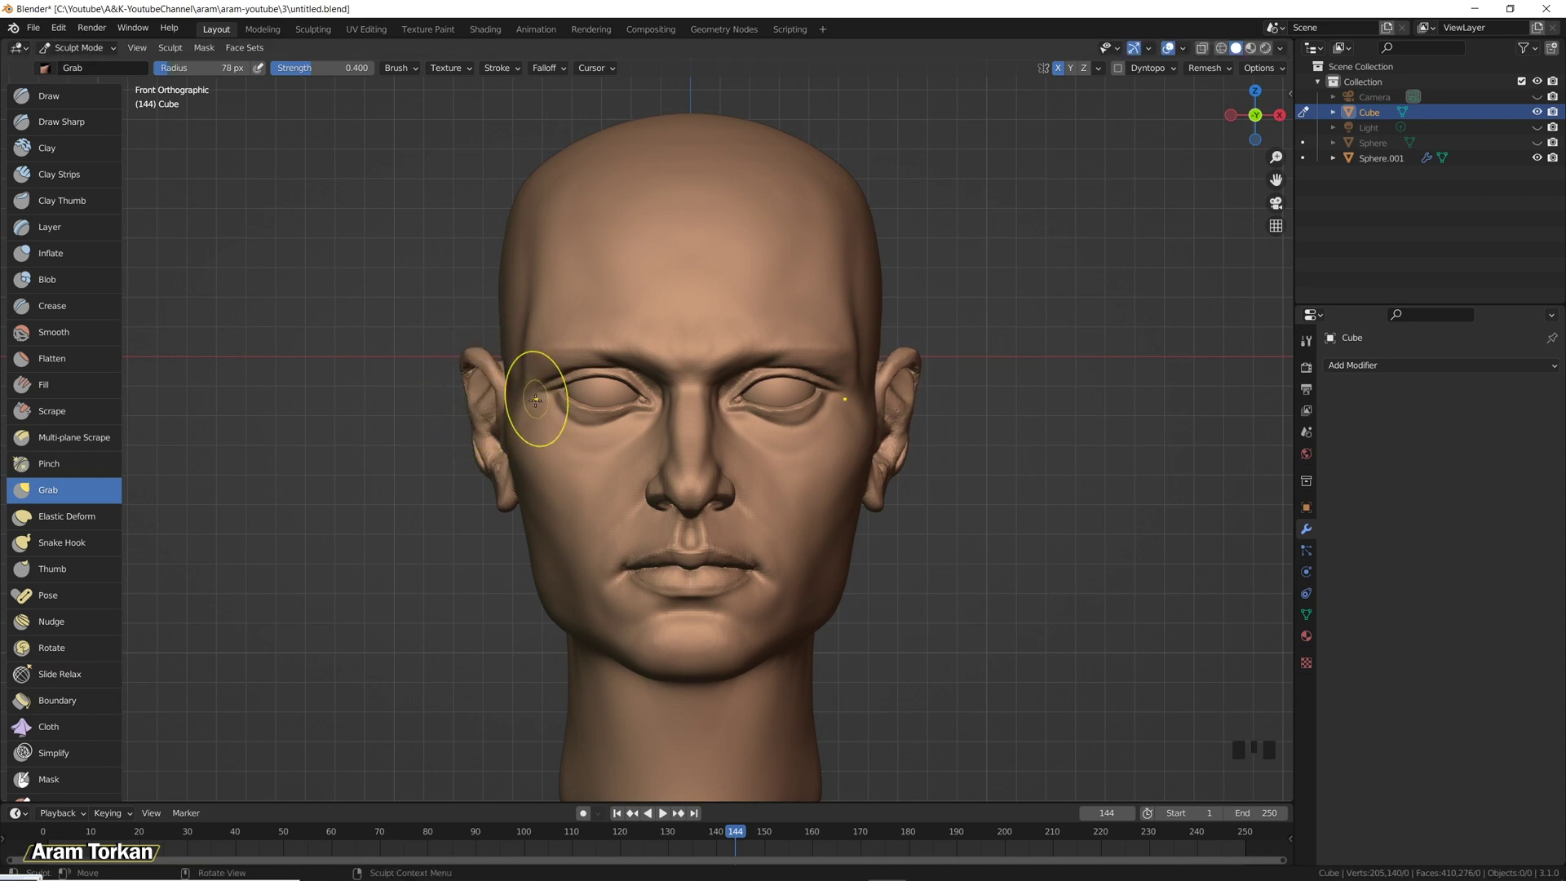
Adjust the earlobes and the lower ear's attachment to the head with Grab from the front and side.
{"action": "mouse_move", "coordinate": [472, 479]}
{"action": "left_mouse_down"}
{"action": "mouse_move", "coordinate": [486, 454]}
{"action": "mouse_move", "coordinate": [492, 471]}
{"action": "left_mouse_up"}
{"action": "mouse_move", "coordinate": [494, 481]}
{"action": "left_mouse_down"}
{"action": "mouse_move", "coordinate": [505, 510]}
{"action": "mouse_move", "coordinate": [560, 489]}
{"action": "left_mouse_up"}
{"action": "mouse_move", "coordinate": [560, 500]}
{"action": "middle_mouse_down", "text": "ctrl"}
{"action": "mouse_move", "coordinate": [706, 594]}
{"action": "mouse_move", "coordinate": [815, 541]}
{"action": "mouse_move", "coordinate": [490, 525]}
{"action": "middle_mouse_up", "text": "ctrl"}
{"action": "left_click", "coordinate": [616, 519]}
{"action": "left_click_drag", "start_coordinate": [490, 524], "coordinate": [492, 501]}
{"action": "middle_click_drag", "start_coordinate": [492, 502], "coordinate": [492, 498]}
{"action": "left_click", "coordinate": [730, 444]}
{"action": "mouse_move", "coordinate": [730, 445]}
{"action": "middle_mouse_down"}
{"action": "mouse_move", "coordinate": [560, 427]}
{"action": "mouse_move", "coordinate": [654, 419]}
{"action": "middle_mouse_up"}
{"action": "left_click_drag", "start_coordinate": [653, 419], "coordinate": [535, 394], "text": "shift"}
Adjust the ears' angle away from the skull in top view with Grab at 79 px radius.
{"action": "key", "text": "grave"}
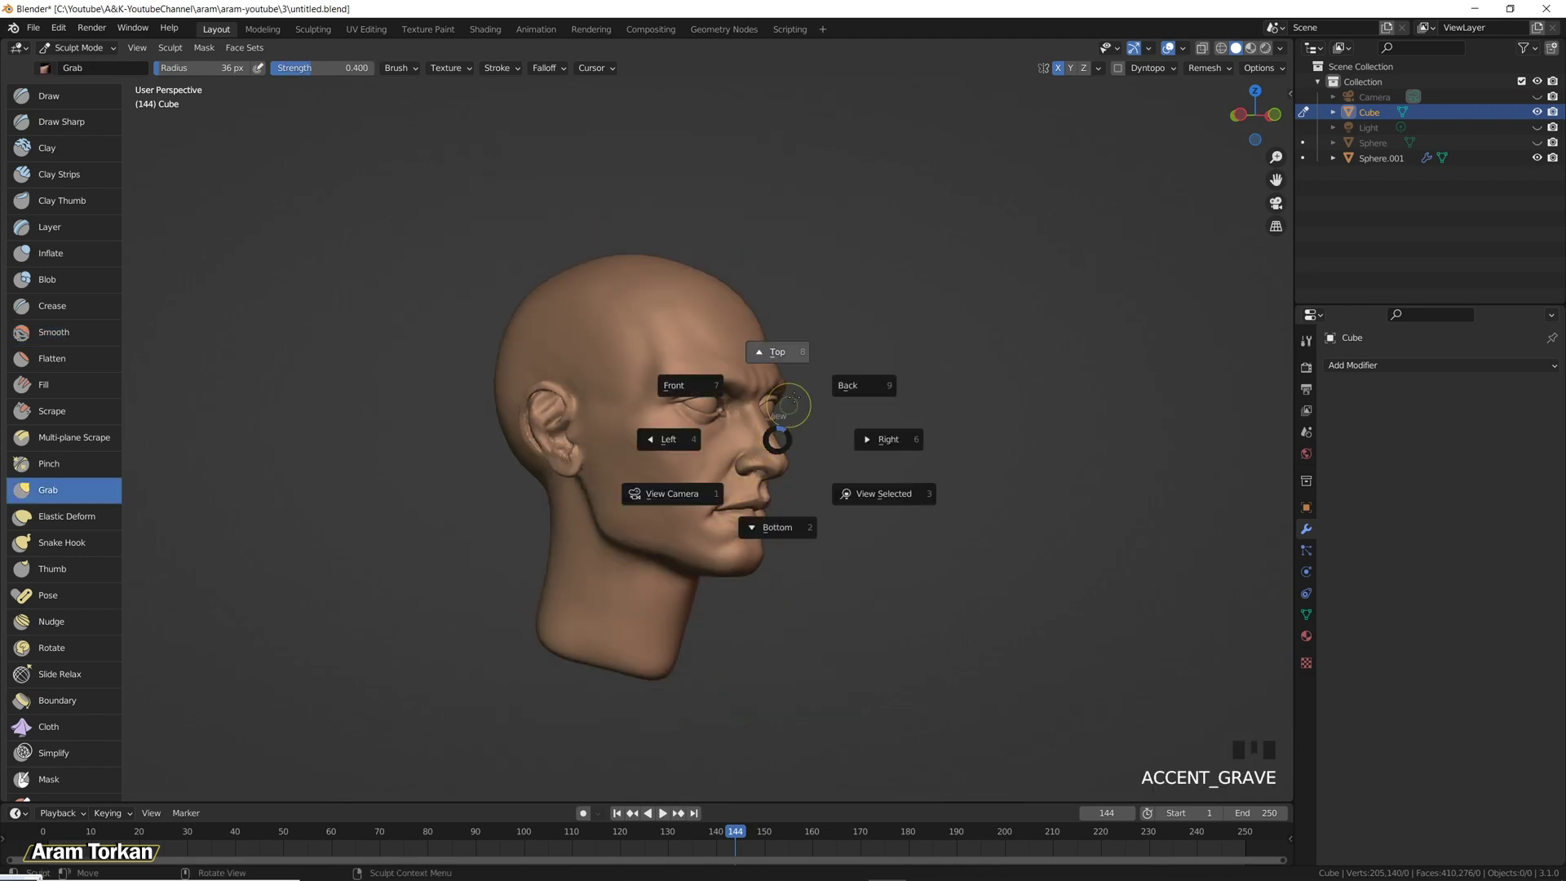
{"action": "left_click", "coordinate": [776, 322]}
{"action": "middle_click_drag", "start_coordinate": [867, 395], "coordinate": [898, 349], "text": "ctrl"}
{"action": "left_click_drag", "start_coordinate": [898, 349], "coordinate": [872, 330]}
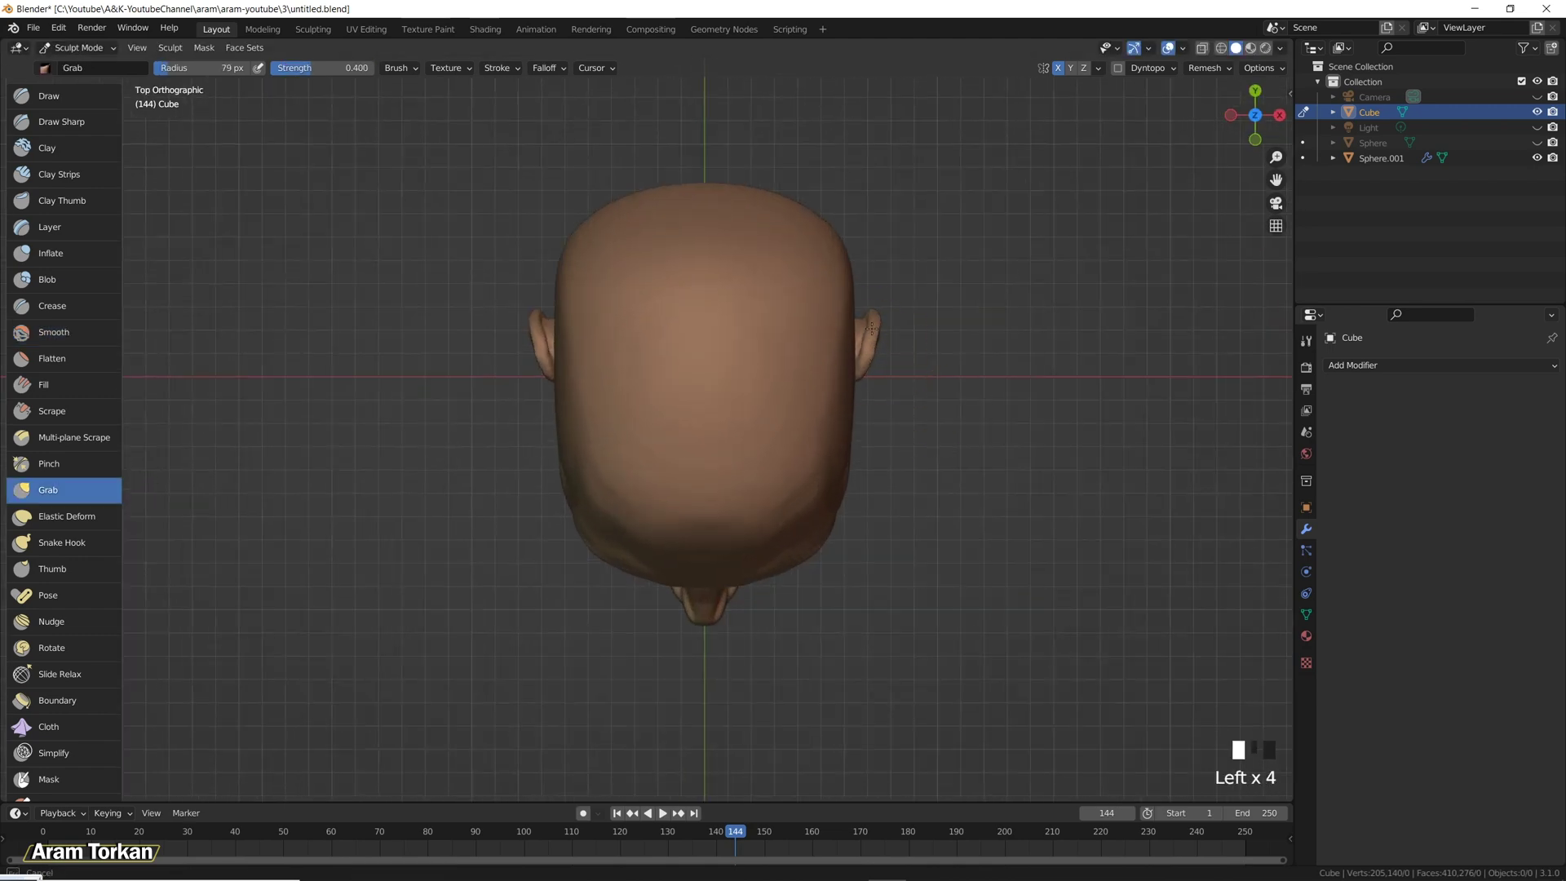
{"action": "left_click", "coordinate": [916, 339]}
Undo the last ear move, and pull the upper ears outward in front view with Grab at 107 px radius.
{"action": "key", "text": "grave"}
{"action": "key", "text": "ctrl+shift+z"}
{"action": "key", "text": "ctrl+z"}
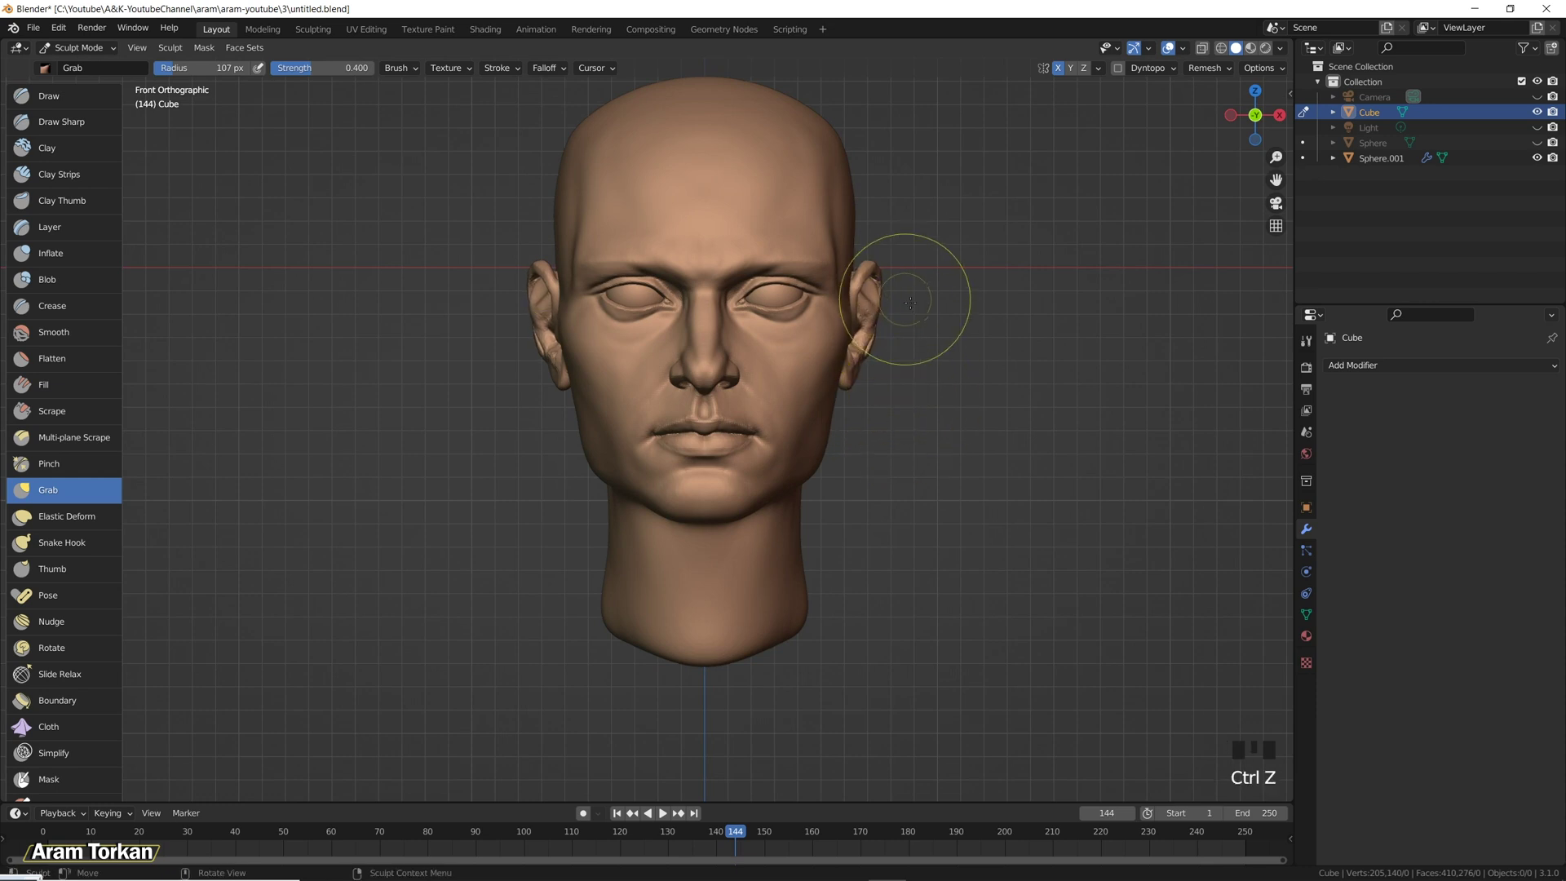
{"action": "left_click_drag", "start_coordinate": [902, 285], "coordinate": [888, 278]}
{"action": "key", "text": "f"}
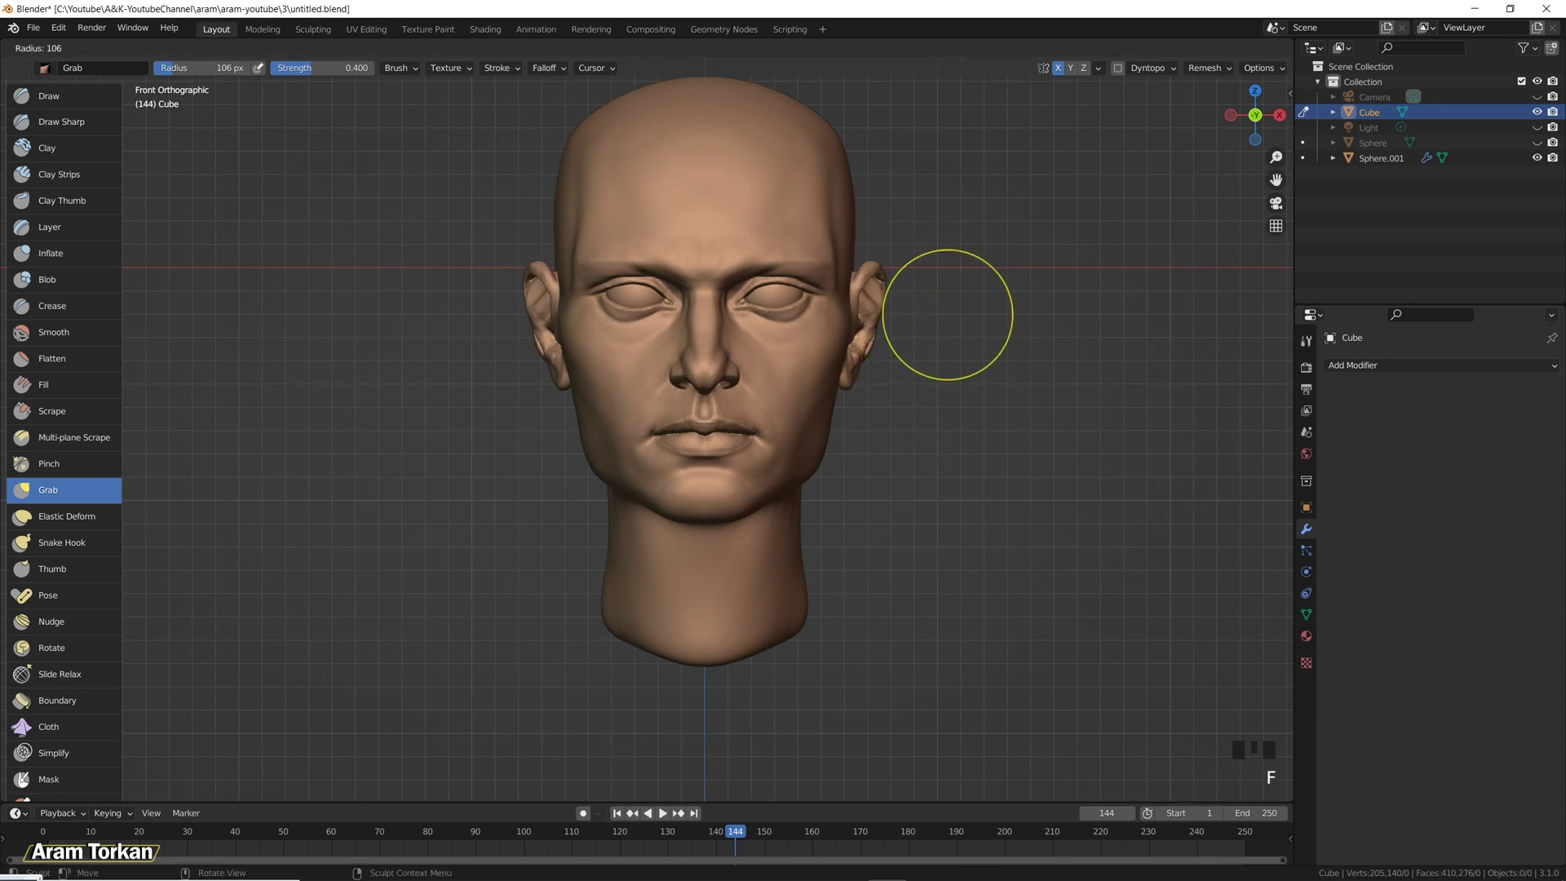
{"action": "left_click", "coordinate": [938, 341]}
Smooth the ear's upper inner folds, central hollow and inside rim at 0.148 strength.
{"action": "middle_click_drag", "start_coordinate": [937, 341], "coordinate": [866, 431], "text": "ctrl"}
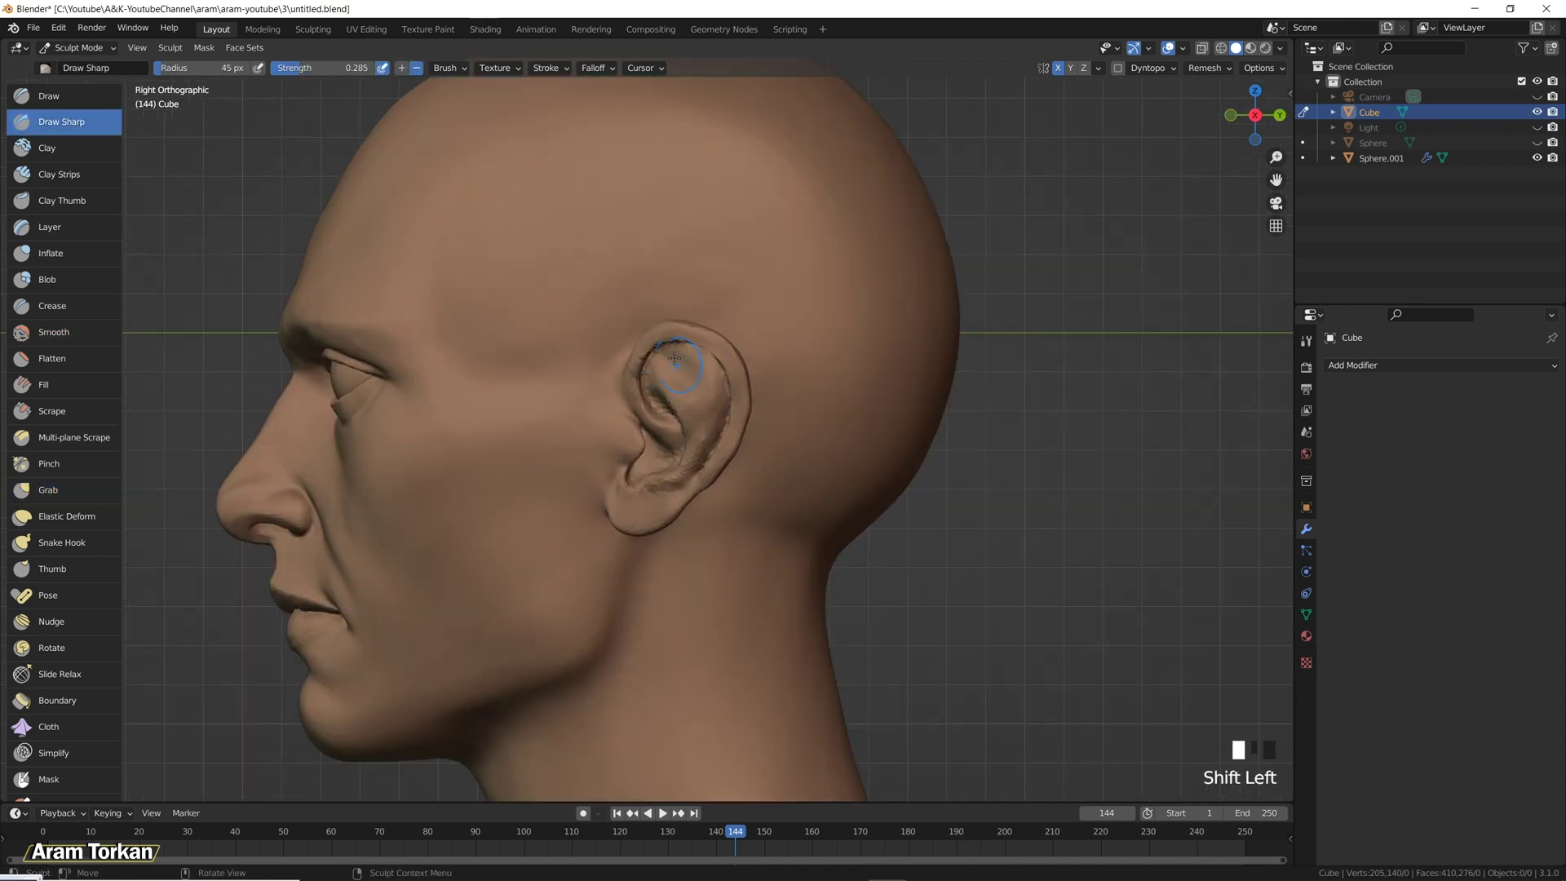
{"action": "left_click_drag", "start_coordinate": [673, 366], "coordinate": [692, 355], "text": "shift"}
{"action": "left_click_drag", "start_coordinate": [707, 421], "coordinate": [672, 424], "text": "shift"}
{"action": "left_click_drag", "start_coordinate": [665, 356], "coordinate": [673, 363], "text": "shift"}
{"action": "middle_click_drag", "start_coordinate": [673, 364], "coordinate": [697, 400], "text": "ctrl"}
{"action": "left_click_drag", "start_coordinate": [697, 399], "coordinate": [689, 452], "text": "shift"}
{"action": "mouse_move", "coordinate": [692, 435]}
{"action": "middle_mouse_down", "text": "ctrl"}
{"action": "mouse_move", "coordinate": [832, 454]}
{"action": "mouse_move", "coordinate": [873, 489]}
{"action": "mouse_move", "coordinate": [901, 479]}
{"action": "mouse_move", "coordinate": [760, 384]}
{"action": "middle_mouse_up", "text": "ctrl"}
{"action": "left_click_drag", "start_coordinate": [759, 384], "coordinate": [746, 408], "text": "shift"}
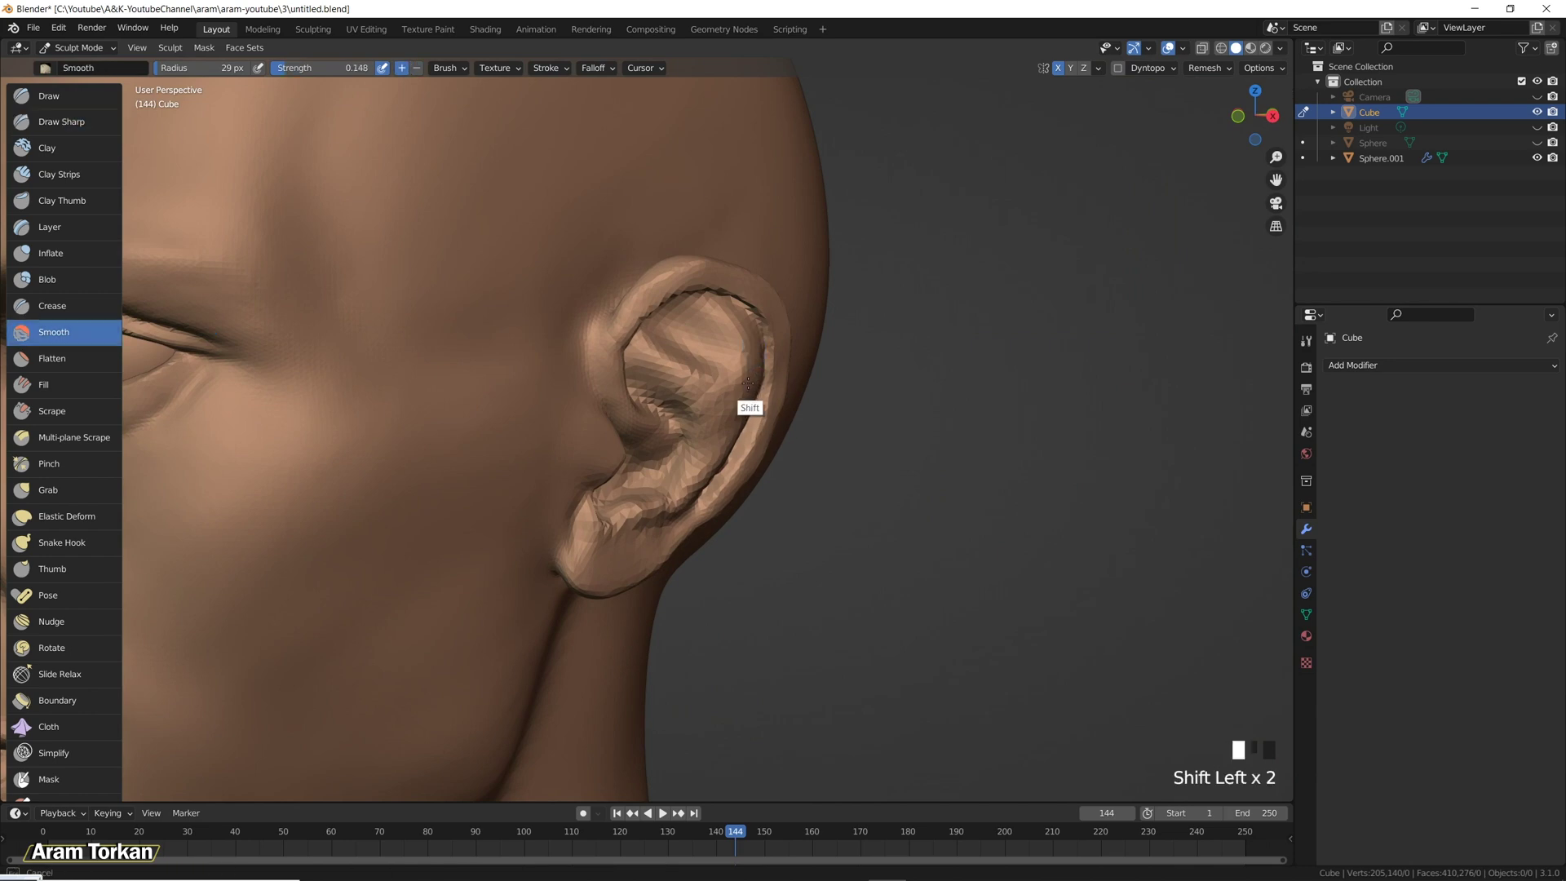
{"action": "mouse_move", "coordinate": [722, 465]}
{"action": "middle_mouse_down"}
{"action": "mouse_move", "coordinate": [951, 464]}
{"action": "mouse_move", "coordinate": [744, 378]}
{"action": "middle_mouse_up"}
{"action": "left_click_drag", "start_coordinate": [744, 378], "coordinate": [744, 377], "text": "shift"}
Build up the Adam's apple below the chin, and smooth it at 36 px radius and 0.322 strength.
{"action": "mouse_move", "coordinate": [745, 377]}
{"action": "middle_mouse_down"}
{"action": "mouse_move", "coordinate": [839, 535]}
{"action": "mouse_move", "coordinate": [505, 278]}
{"action": "middle_mouse_up"}
{"action": "left_click", "coordinate": [505, 278]}
{"action": "left_click_drag", "start_coordinate": [573, 285], "coordinate": [543, 238], "text": "shift"}
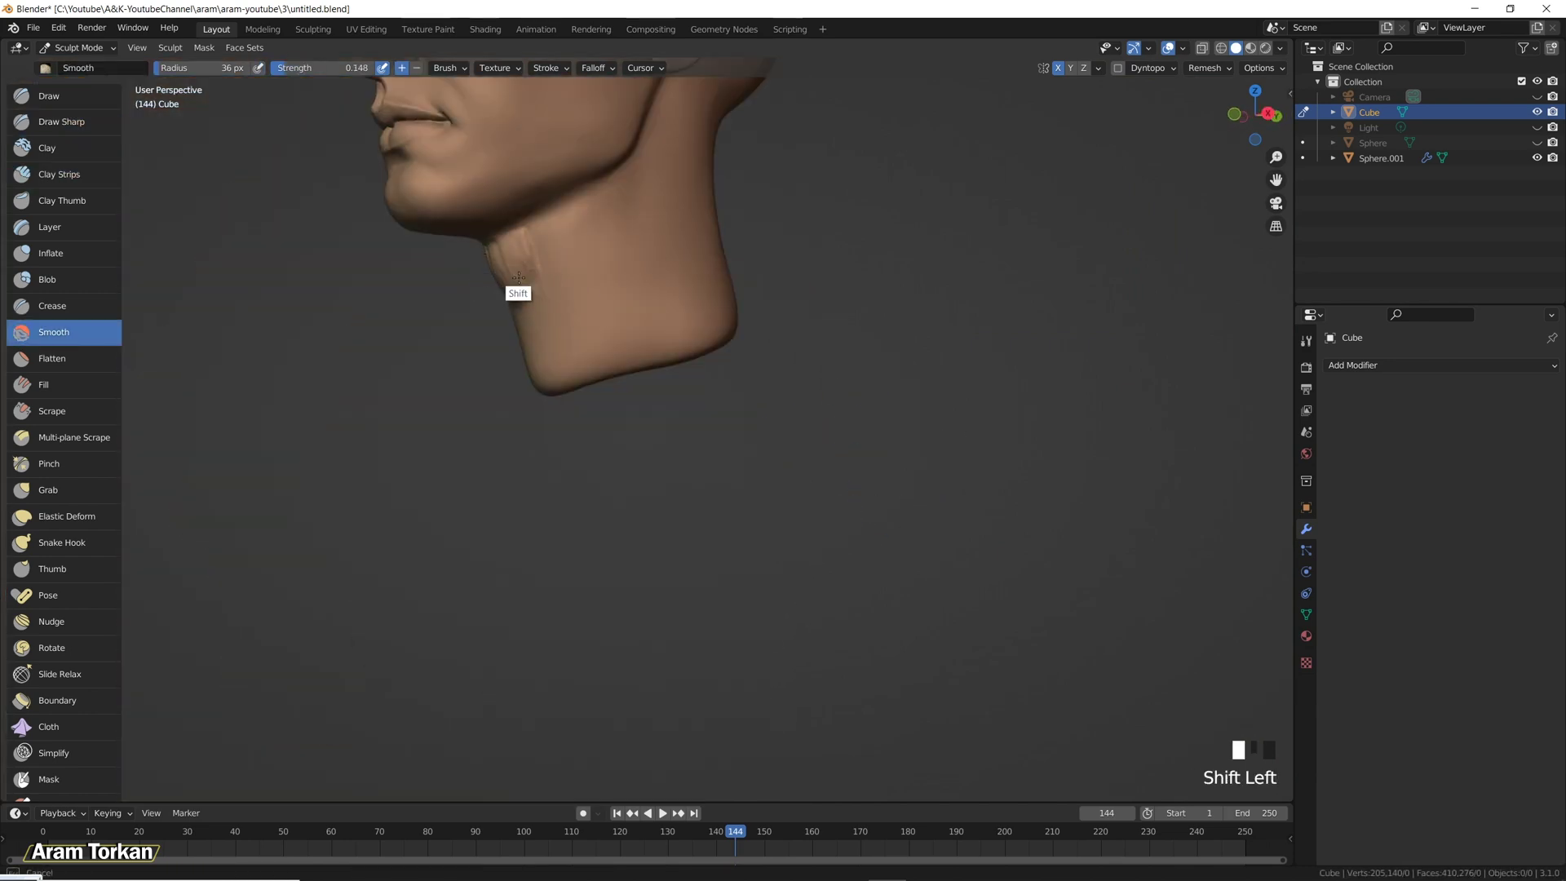
{"action": "middle_click_drag", "start_coordinate": [519, 302], "coordinate": [539, 274]}
{"action": "mouse_move", "coordinate": [494, 294]}
{"action": "left_mouse_down", "text": "shift"}
{"action": "mouse_move", "coordinate": [520, 268]}
{"action": "mouse_move", "coordinate": [520, 241]}
{"action": "left_mouse_up", "text": "shift"}
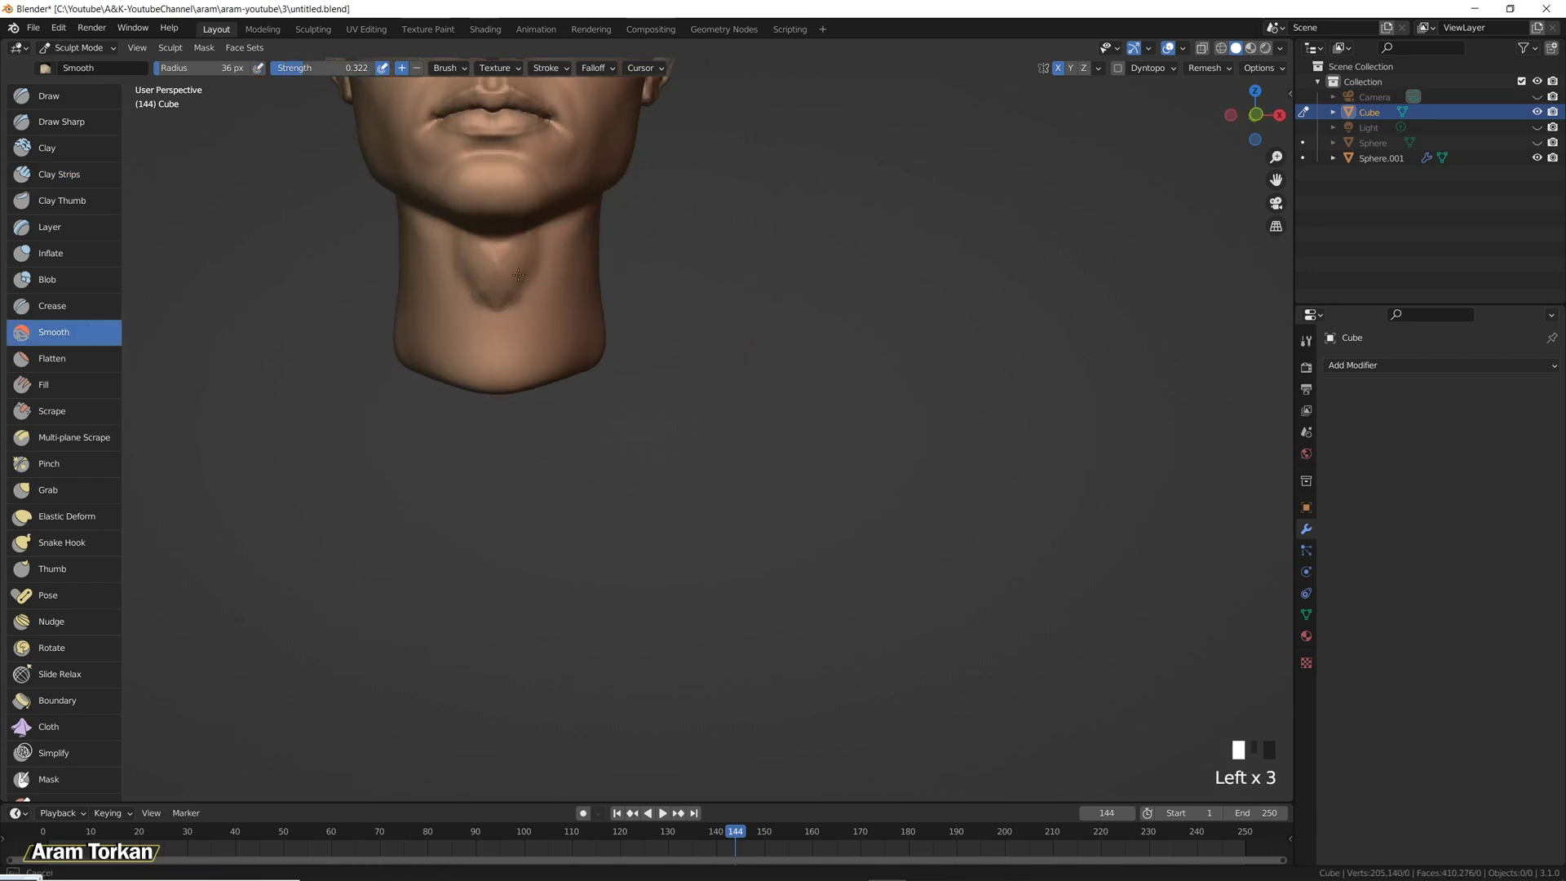
Build up the diagonal side neck muscle from behind the ear to the neck base with Clay Strips at 36 px radius and 0.344 strength.
{"action": "middle_click_drag", "start_coordinate": [726, 371], "coordinate": [738, 301]}
{"action": "left_click_drag", "start_coordinate": [632, 331], "coordinate": [660, 238]}
{"action": "mouse_move", "coordinate": [603, 385]}
{"action": "left_mouse_down"}
{"action": "mouse_move", "coordinate": [666, 291]}
{"action": "mouse_move", "coordinate": [652, 310]}
{"action": "left_mouse_up"}
{"action": "mouse_move", "coordinate": [570, 456]}
{"action": "left_mouse_down"}
{"action": "mouse_move", "coordinate": [677, 244]}
{"action": "mouse_move", "coordinate": [665, 293]}
{"action": "left_mouse_up"}
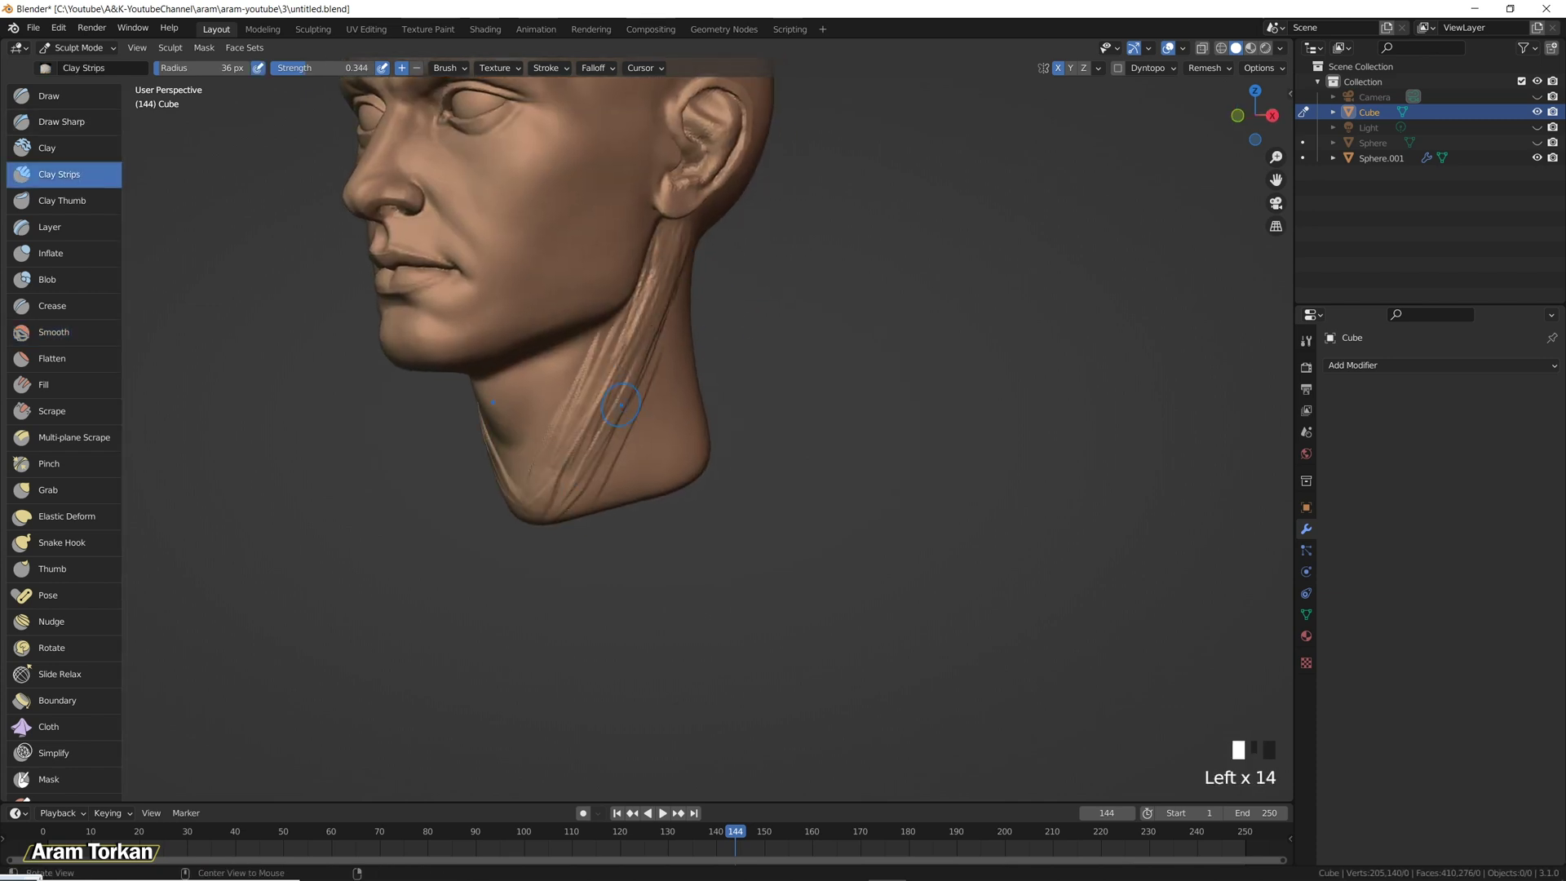
{"action": "middle_click_drag", "start_coordinate": [636, 342], "coordinate": [693, 245]}
{"action": "left_click_drag", "start_coordinate": [652, 294], "coordinate": [677, 229]}
{"action": "left_click_drag", "start_coordinate": [644, 440], "coordinate": [677, 261]}
Add clay along the lower front of the neck muscle, and carve the hollow beside the throat with inverted Clay Strips.
{"action": "middle_click_drag", "start_coordinate": [677, 261], "coordinate": [620, 269]}
{"action": "left_click_drag", "start_coordinate": [570, 497], "coordinate": [604, 384]}
{"action": "middle_click_drag", "start_coordinate": [603, 383], "coordinate": [554, 388]}
{"action": "left_click_drag", "start_coordinate": [546, 457], "coordinate": [579, 367]}
{"action": "left_click_drag", "start_coordinate": [473, 457], "coordinate": [557, 389], "text": "ctrl"}
{"action": "key", "text": "ctrl+z"}
{"action": "mouse_move", "coordinate": [557, 389]}
{"action": "middle_mouse_down"}
{"action": "mouse_move", "coordinate": [525, 465]}
{"action": "mouse_move", "coordinate": [587, 384]}
{"action": "middle_mouse_up"}
{"action": "mouse_move", "coordinate": [587, 384]}
{"action": "left_mouse_down", "text": "ctrl"}
{"action": "mouse_move", "coordinate": [530, 407]}
{"action": "mouse_move", "coordinate": [543, 460]}
{"action": "left_mouse_up", "text": "ctrl"}
Blend the side neck muscle into the neck with Smooth at 36 px radius and 0.322 strength.
{"action": "left_click", "coordinate": [54, 332]}
{"action": "mouse_move", "coordinate": [574, 464]}
{"action": "middle_mouse_down"}
{"action": "mouse_move", "coordinate": [587, 513]}
{"action": "mouse_move", "coordinate": [607, 391]}
{"action": "middle_mouse_up"}
{"action": "left_click_drag", "start_coordinate": [607, 391], "coordinate": [611, 404]}
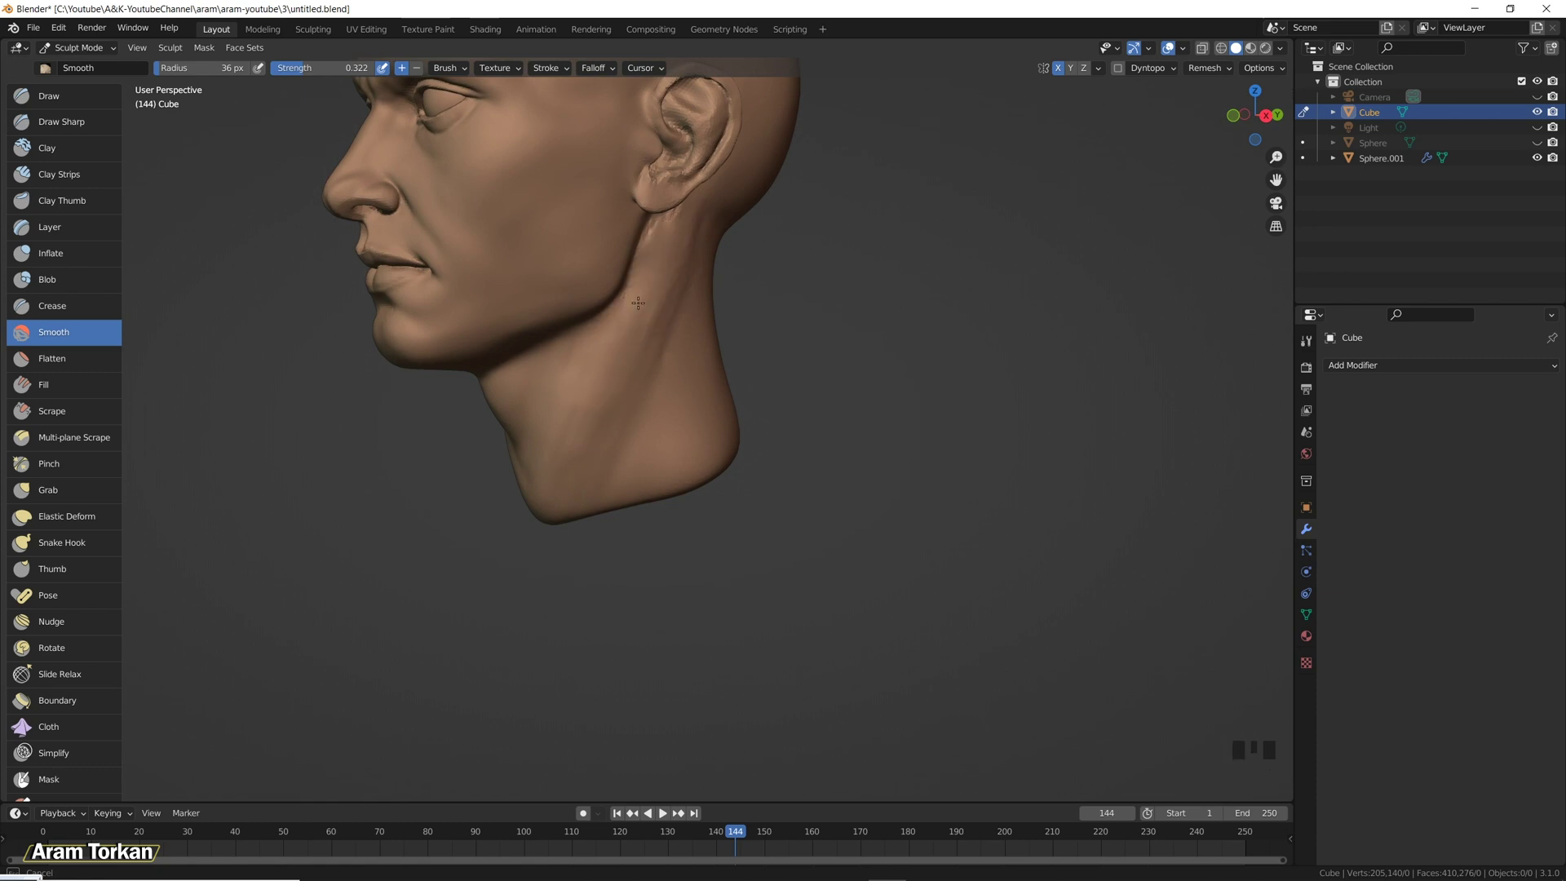
{"action": "middle_click_drag", "start_coordinate": [632, 439], "coordinate": [670, 259]}
{"action": "left_click", "coordinate": [669, 257]}
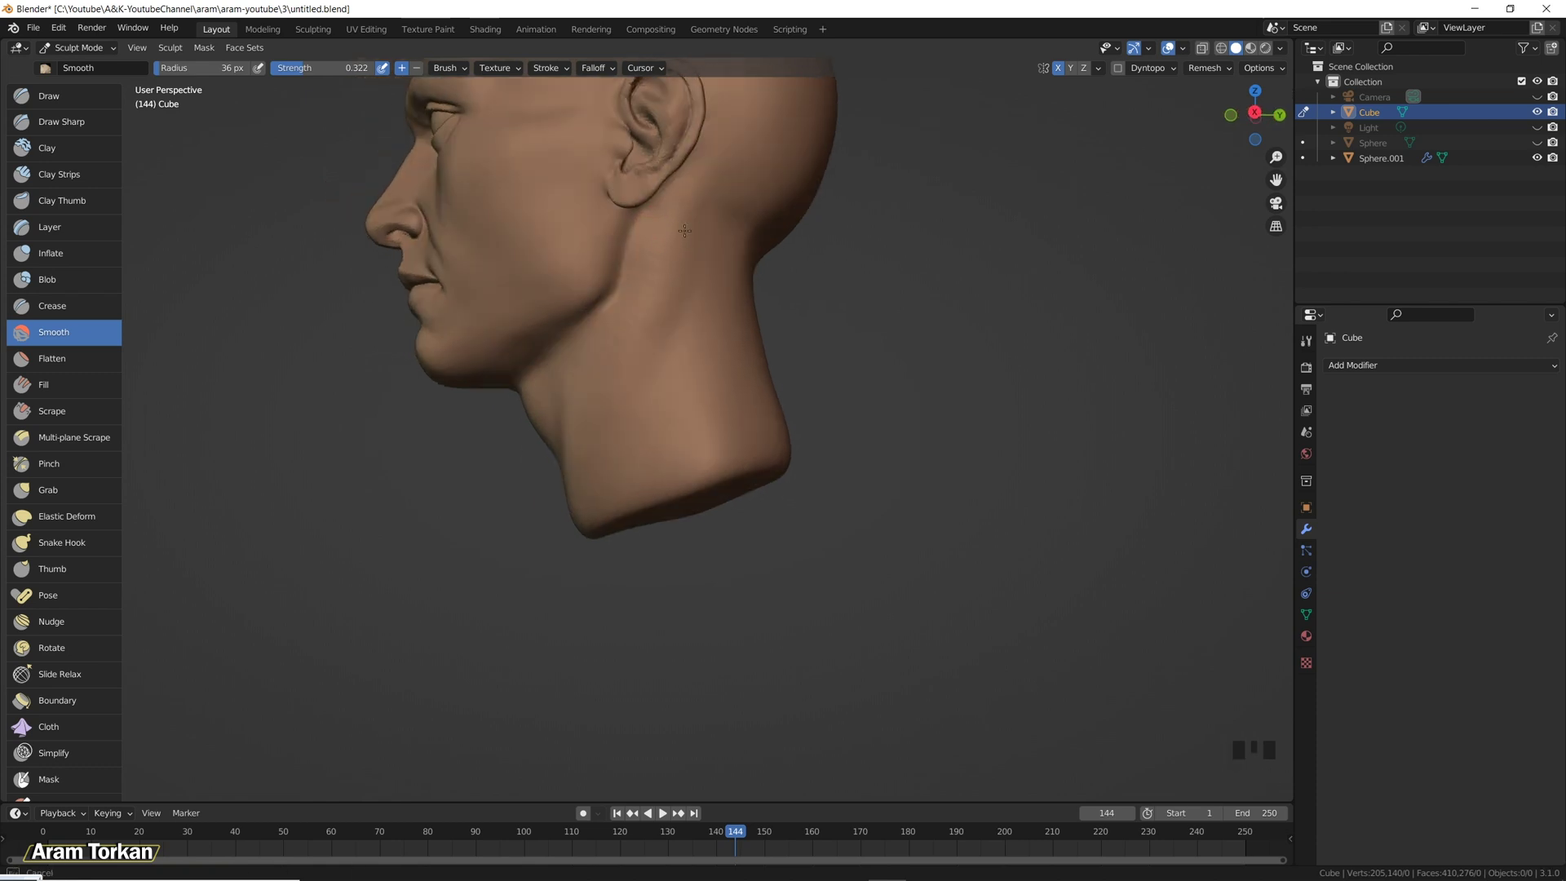
{"action": "middle_click_drag", "start_coordinate": [566, 449], "coordinate": [674, 500]}
{"action": "left_click", "coordinate": [652, 328]}
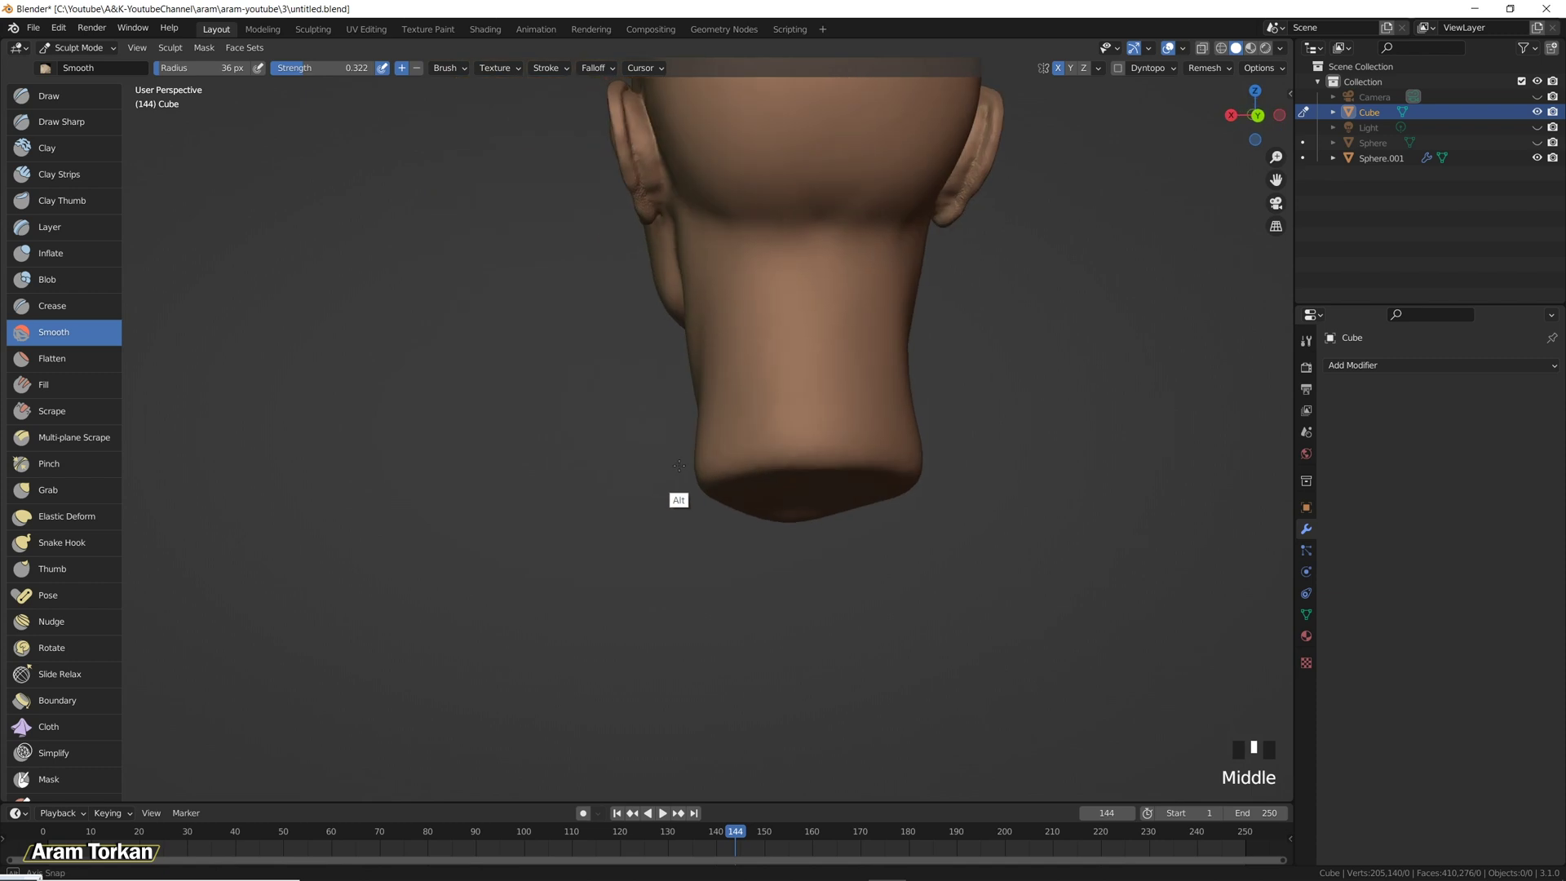
Build up the muscles at the back of the neck below the skull with Clay Strips at 36 px radius, and smooth them.
{"action": "left_click", "coordinate": [58, 174]}
{"action": "middle_click_drag", "start_coordinate": [859, 245], "coordinate": [872, 236]}
{"action": "mouse_move", "coordinate": [873, 237]}
{"action": "left_mouse_down", "text": "shift"}
{"action": "mouse_move", "coordinate": [892, 194]}
{"action": "mouse_move", "coordinate": [852, 302]}
{"action": "left_mouse_up", "text": "shift"}
{"action": "mouse_move", "coordinate": [897, 220]}
{"action": "left_mouse_down"}
{"action": "mouse_move", "coordinate": [908, 269]}
{"action": "mouse_move", "coordinate": [858, 254]}
{"action": "left_mouse_up"}
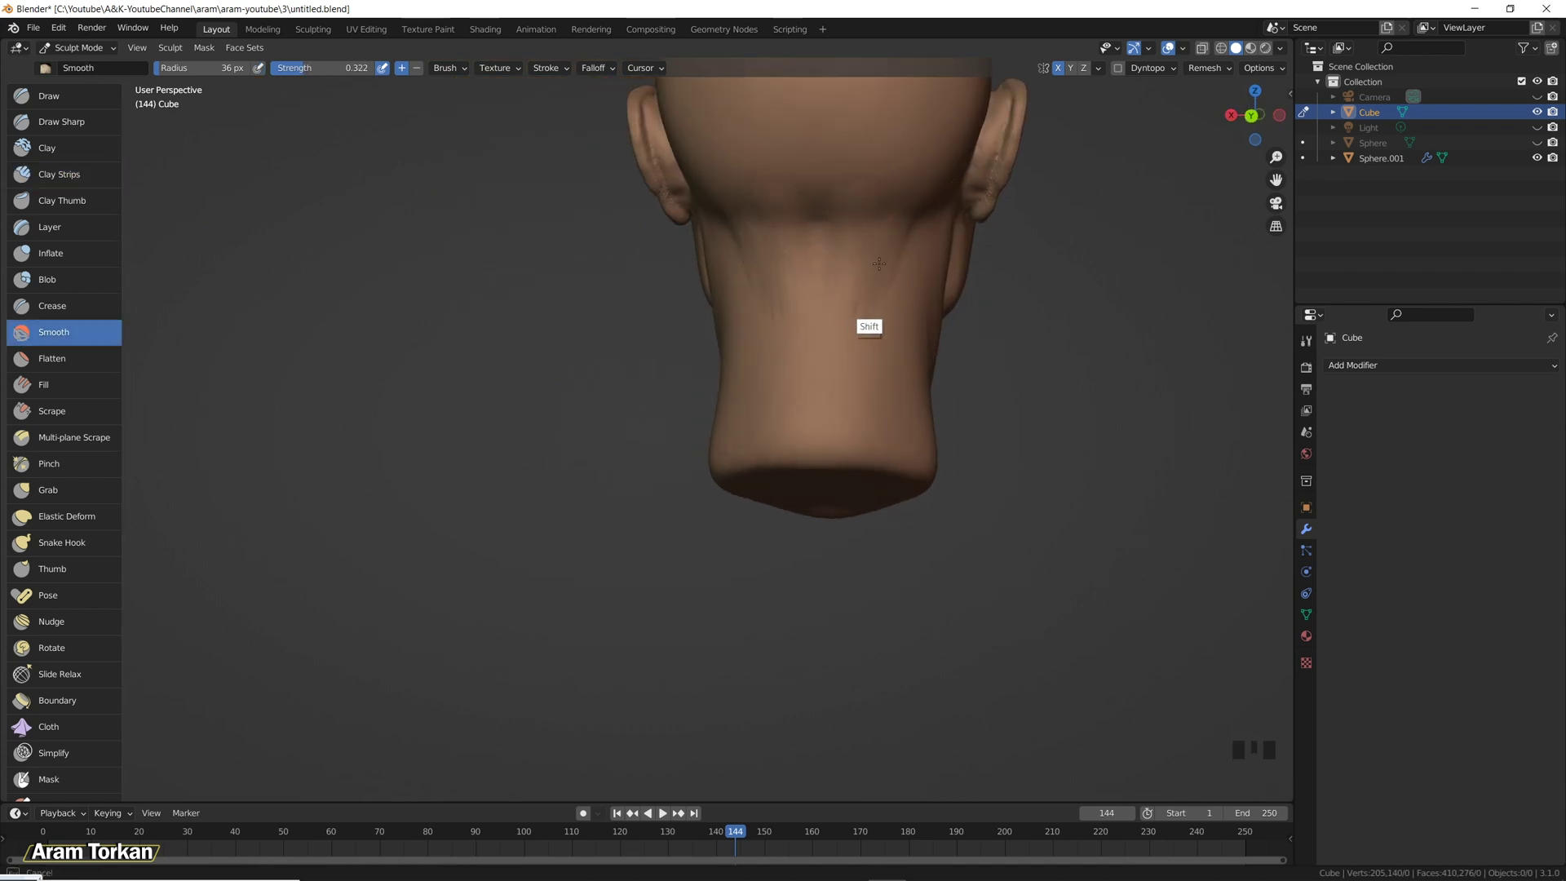
{"action": "mouse_move", "coordinate": [840, 229]}
{"action": "middle_mouse_down", "text": "shift"}
{"action": "mouse_move", "coordinate": [927, 441]}
{"action": "mouse_move", "coordinate": [682, 384]}
{"action": "middle_mouse_up", "text": "shift"}
{"action": "double_click", "coordinate": [682, 384]}
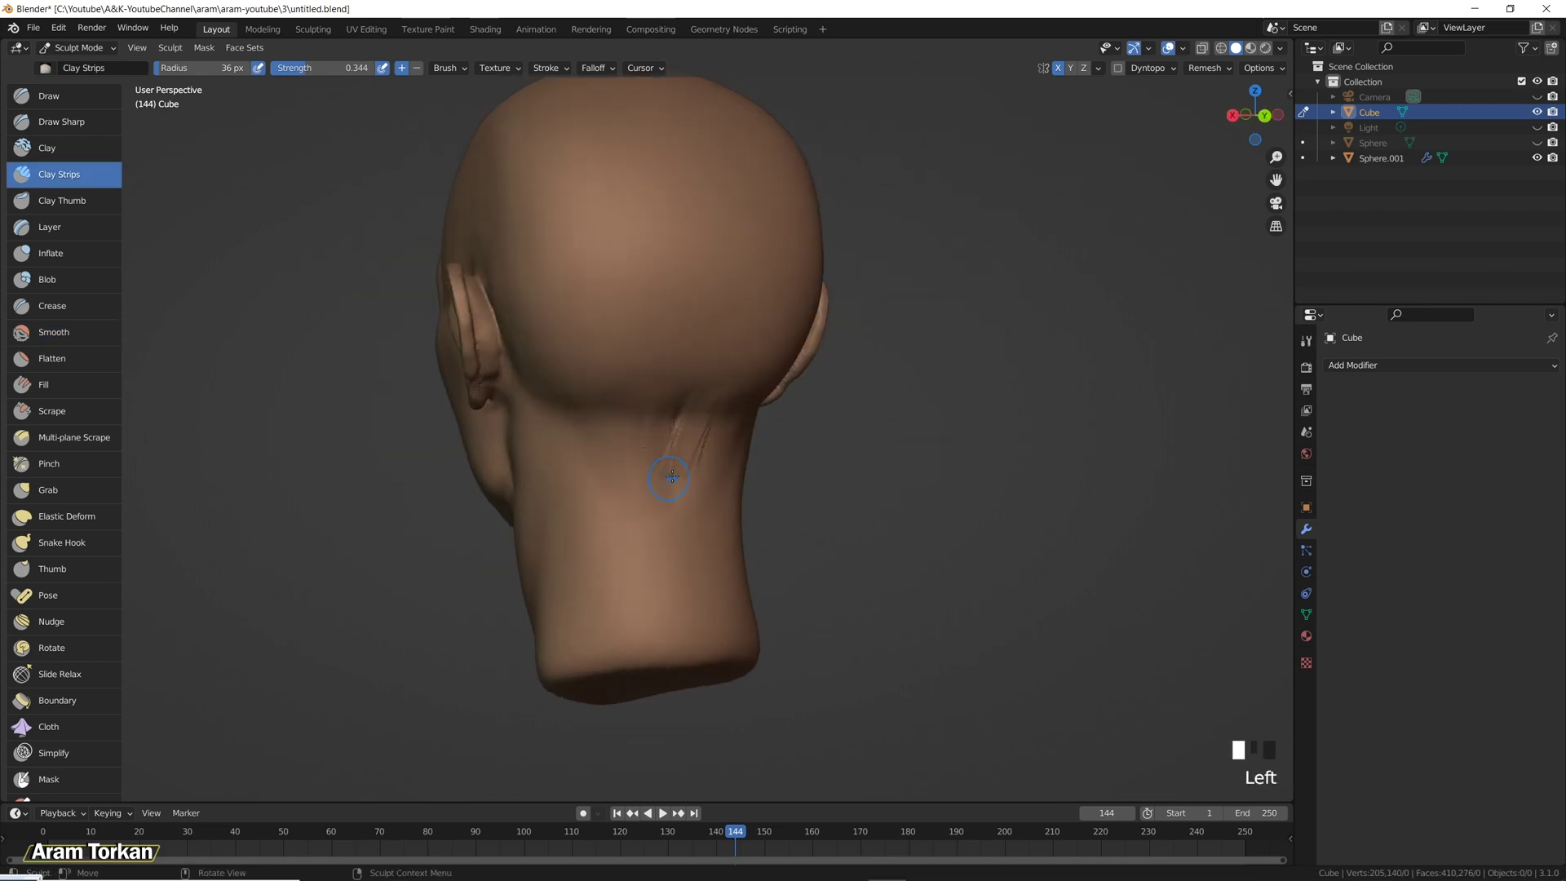
{"action": "left_click_drag", "start_coordinate": [682, 481], "coordinate": [683, 389], "text": "shift"}
Flare the neck base outward toward the shoulders with Grab at 104 px radius and 0.458 strength.
{"action": "key", "text": "KP_3"}
{"action": "mouse_move", "coordinate": [828, 429]}
{"action": "middle_mouse_down", "text": "ctrl"}
{"action": "mouse_move", "coordinate": [776, 430]}
{"action": "mouse_move", "coordinate": [741, 476]}
{"action": "middle_mouse_up", "text": "ctrl"}
{"action": "key", "text": "g"}
{"action": "mouse_move", "coordinate": [742, 475]}
{"action": "left_mouse_down"}
{"action": "mouse_move", "coordinate": [656, 424]}
{"action": "mouse_move", "coordinate": [669, 530]}
{"action": "mouse_move", "coordinate": [650, 481]}
{"action": "mouse_move", "coordinate": [663, 419]}
{"action": "mouse_move", "coordinate": [692, 402]}
{"action": "left_mouse_up"}
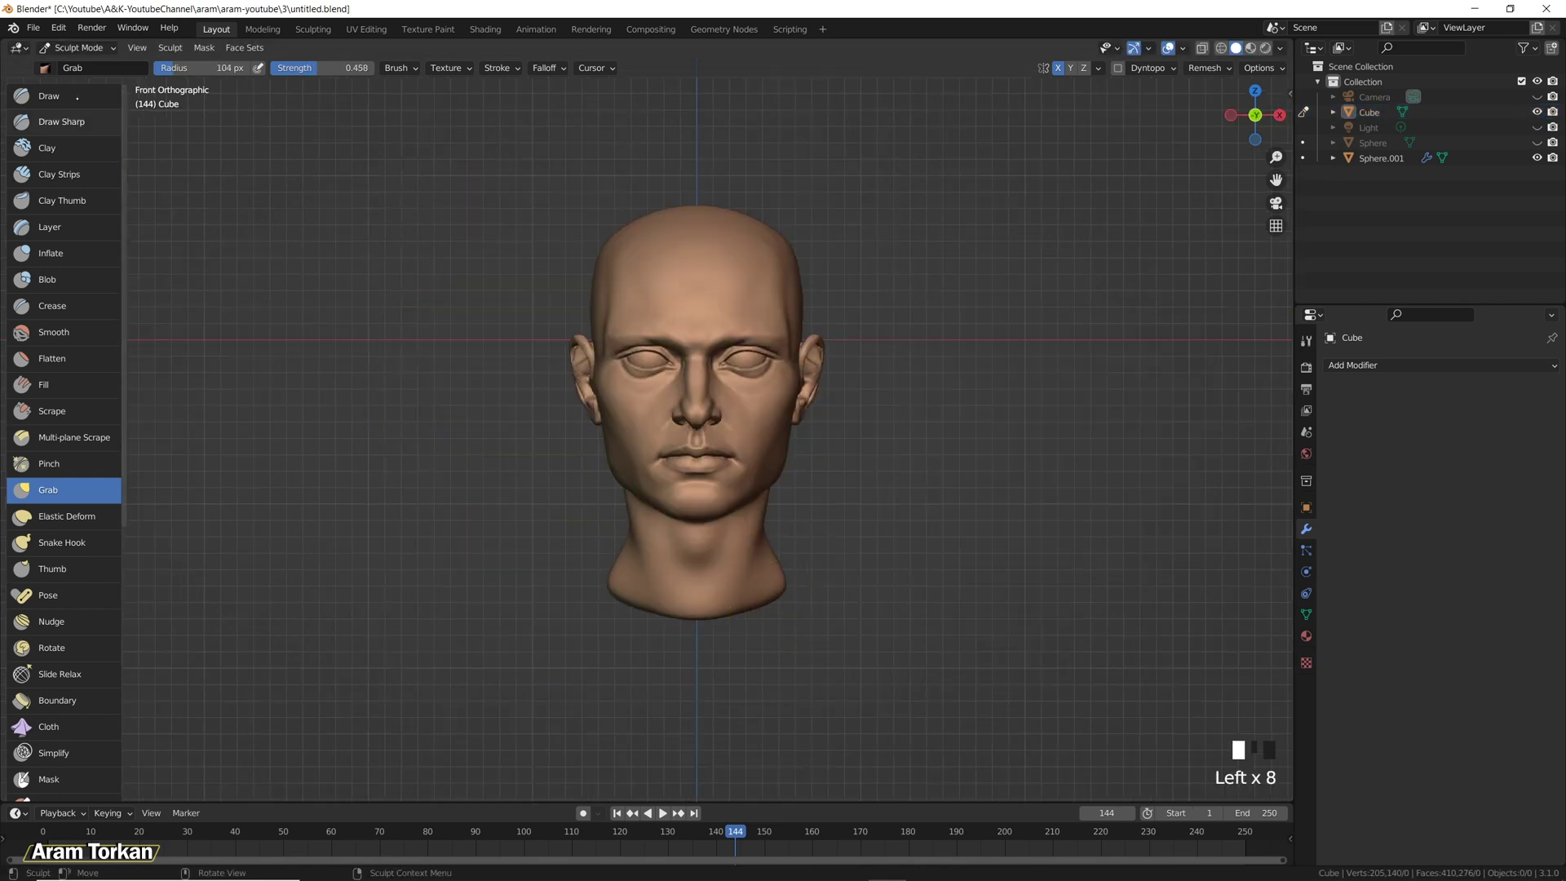
Define the neck base muscles with Draw Sharp at 47 px radius and 0.285 strength, and smooth the neck at 0.258 strength.
{"action": "left_click", "coordinate": [61, 122]}
{"action": "mouse_move", "coordinate": [775, 571]}
{"action": "left_mouse_down"}
{"action": "mouse_move", "coordinate": [771, 591]}
{"action": "mouse_move", "coordinate": [711, 554]}
{"action": "mouse_move", "coordinate": [717, 571]}
{"action": "left_mouse_up"}
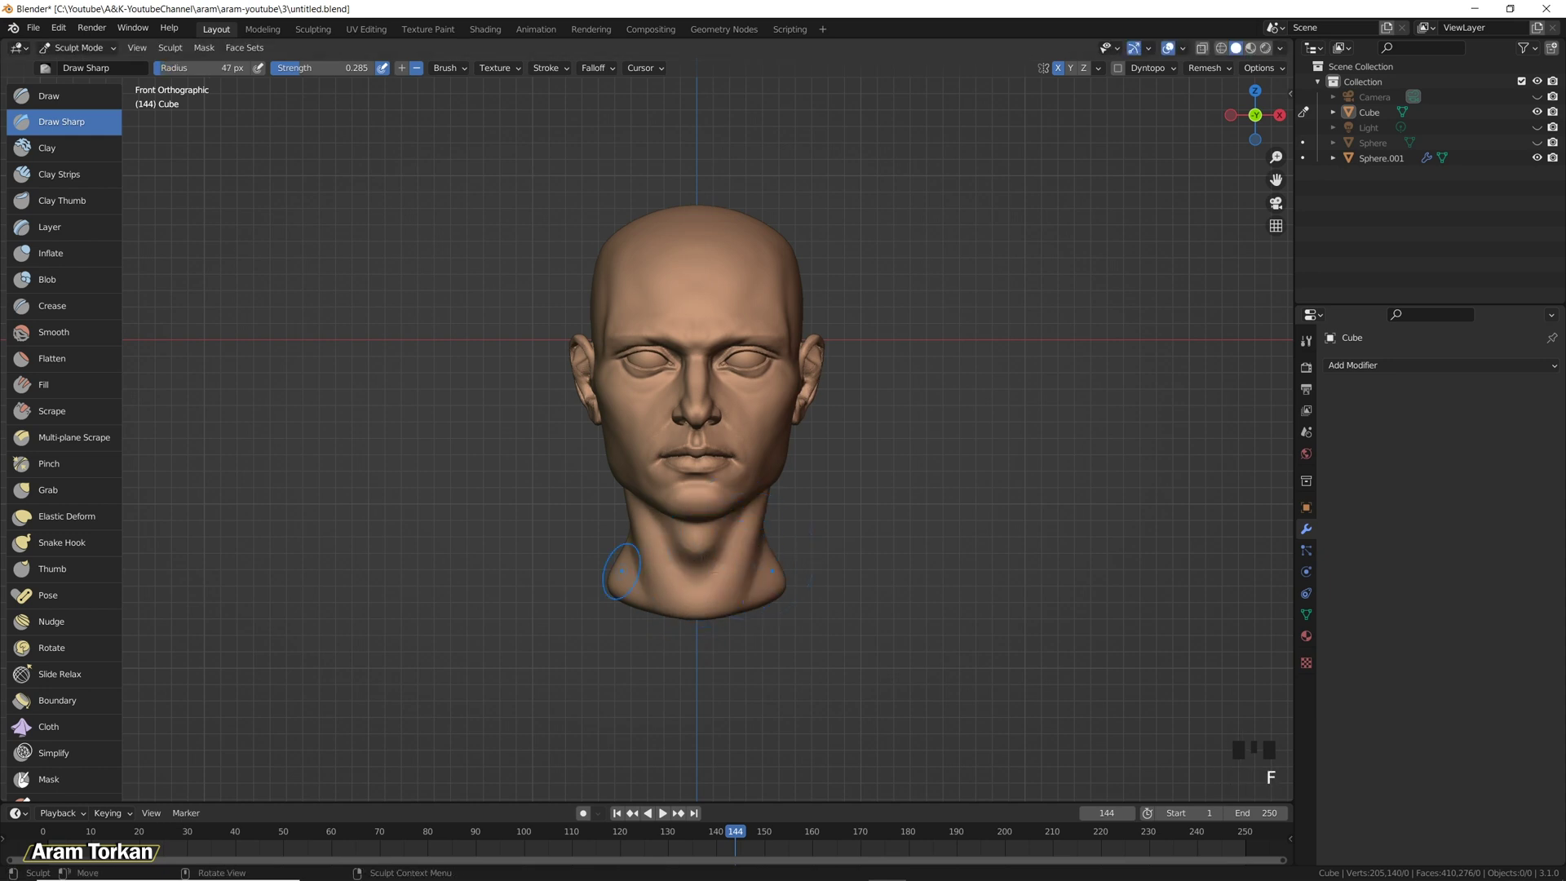
{"action": "left_click", "coordinate": [54, 332]}
{"action": "mouse_move", "coordinate": [733, 530]}
{"action": "left_mouse_down"}
{"action": "mouse_move", "coordinate": [754, 562]}
{"action": "mouse_move", "coordinate": [699, 594]}
{"action": "mouse_move", "coordinate": [757, 503]}
{"action": "left_mouse_up"}
{"action": "left_click", "coordinate": [758, 587], "text": "shift"}
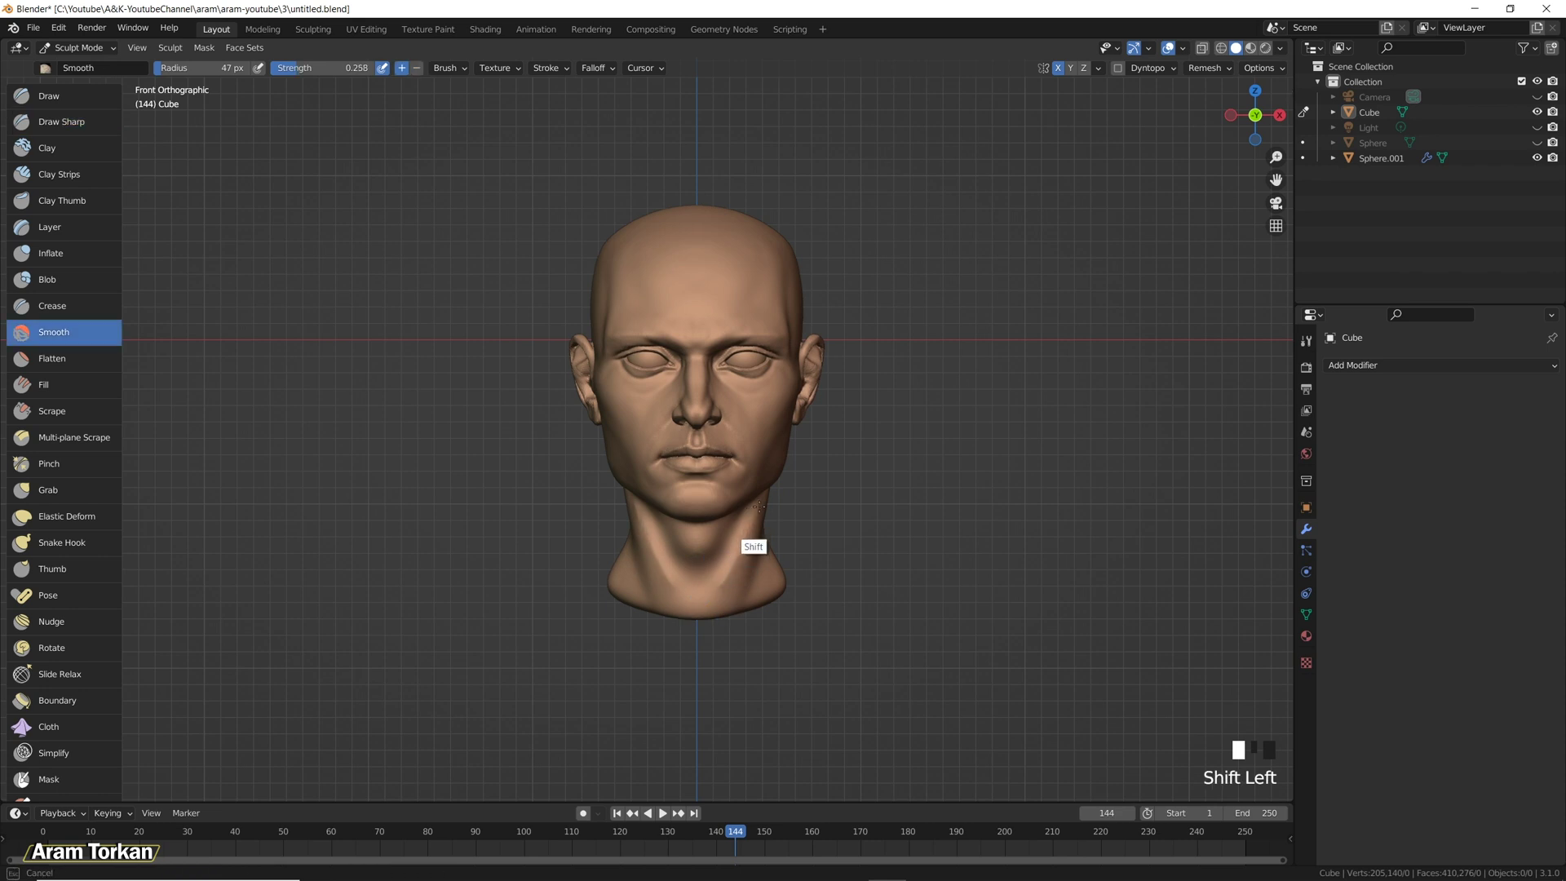
Smooth the front of the neck at 47 px radius and 0.258 strength, and adjust the front of its base with Grab.
{"action": "mouse_move", "coordinate": [768, 560]}
{"action": "left_mouse_down", "text": "ctrl"}
{"action": "mouse_move", "coordinate": [742, 587]}
{"action": "mouse_move", "coordinate": [779, 547]}
{"action": "mouse_move", "coordinate": [769, 531]}
{"action": "mouse_move", "coordinate": [745, 579]}
{"action": "mouse_move", "coordinate": [702, 563]}
{"action": "left_mouse_up", "text": "ctrl"}
{"action": "left_click", "coordinate": [760, 551], "text": "shift"}
{"action": "key", "text": "g"}
{"action": "left_click", "coordinate": [744, 580], "text": "shift"}
{"action": "mouse_move", "coordinate": [706, 571]}
{"action": "left_mouse_down"}
{"action": "mouse_move", "coordinate": [714, 543]}
{"action": "mouse_move", "coordinate": [756, 569]}
{"action": "left_mouse_up"}
{"action": "left_click", "coordinate": [725, 545], "text": "shift"}
Reshape the back edge of the neck base with Grab at 81 px radius and 0.458 strength.
{"action": "mouse_move", "coordinate": [814, 552]}
{"action": "middle_mouse_down", "text": "ctrl"}
{"action": "mouse_move", "coordinate": [936, 663]}
{"action": "mouse_move", "coordinate": [815, 570]}
{"action": "middle_mouse_up", "text": "ctrl"}
{"action": "middle_click_drag", "start_coordinate": [815, 571], "coordinate": [721, 551]}
{"action": "left_click_drag", "start_coordinate": [721, 551], "coordinate": [786, 517]}
{"action": "mouse_move", "coordinate": [786, 517]}
{"action": "middle_mouse_down"}
{"action": "mouse_move", "coordinate": [964, 478]}
{"action": "mouse_move", "coordinate": [839, 489]}
{"action": "mouse_move", "coordinate": [779, 601]}
{"action": "mouse_move", "coordinate": [871, 498]}
{"action": "middle_mouse_up"}
{"action": "left_click", "coordinate": [871, 497]}
{"action": "mouse_move", "coordinate": [873, 499]}
{"action": "left_mouse_down"}
{"action": "mouse_move", "coordinate": [892, 478]}
{"action": "mouse_move", "coordinate": [856, 493]}
{"action": "left_mouse_up"}
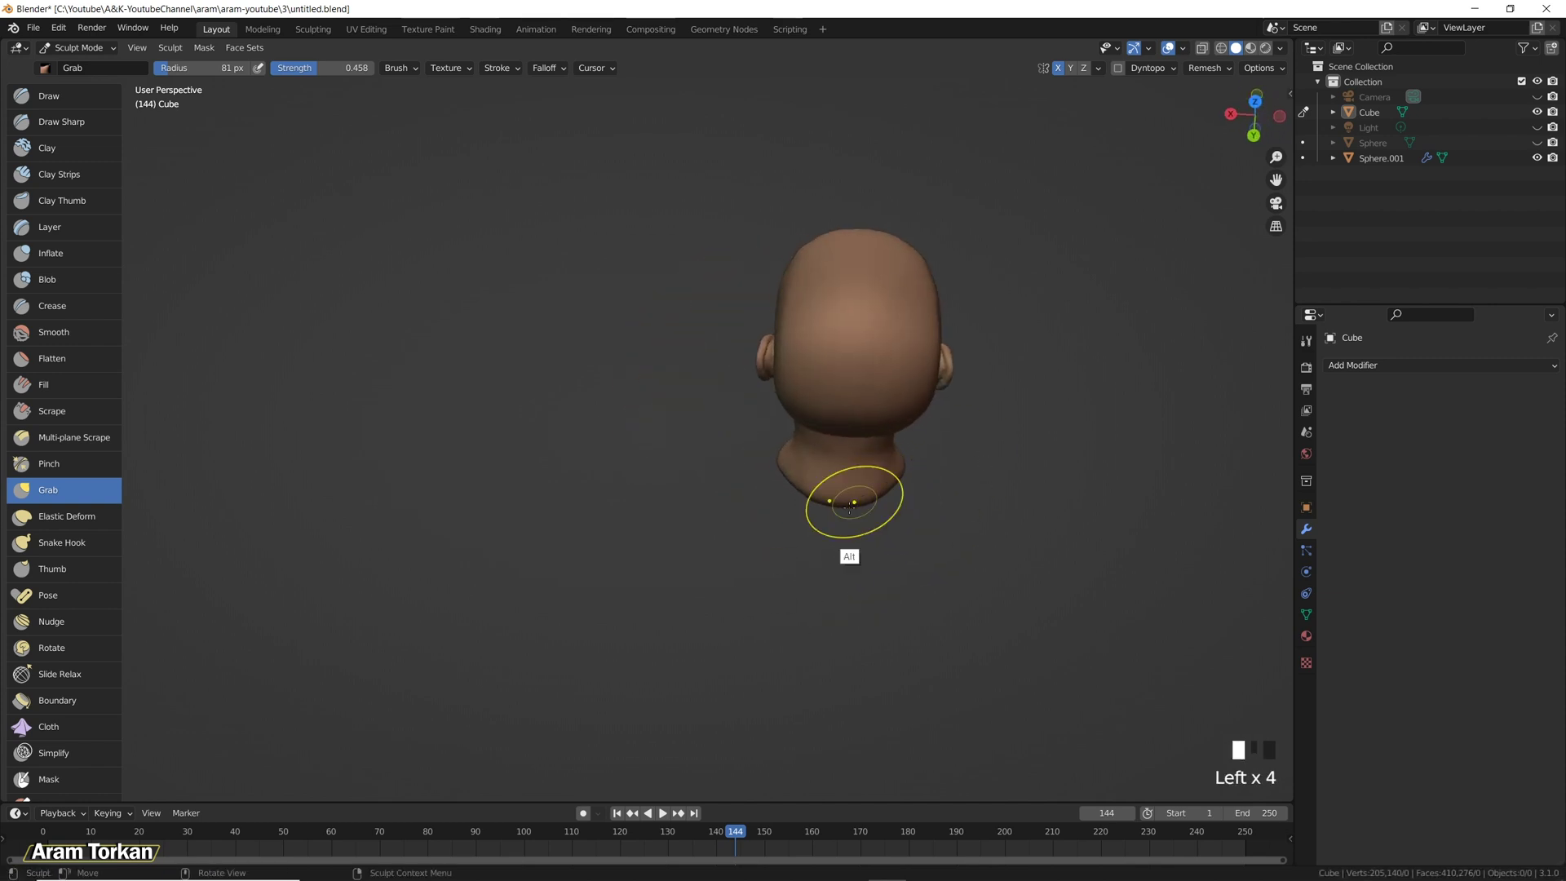
Undo the last Grab stroke on the neck base and pull its front edge into shape again.
{"action": "middle_click_drag", "start_coordinate": [856, 493], "coordinate": [966, 447], "text": "alt"}
{"action": "middle_click_drag", "start_coordinate": [860, 516], "coordinate": [824, 559]}
{"action": "left_click", "coordinate": [824, 559]}
{"action": "key", "text": "ctrl+z"}
{"action": "left_click", "coordinate": [831, 555]}
{"action": "left_click_drag", "start_coordinate": [820, 561], "coordinate": [806, 567]}
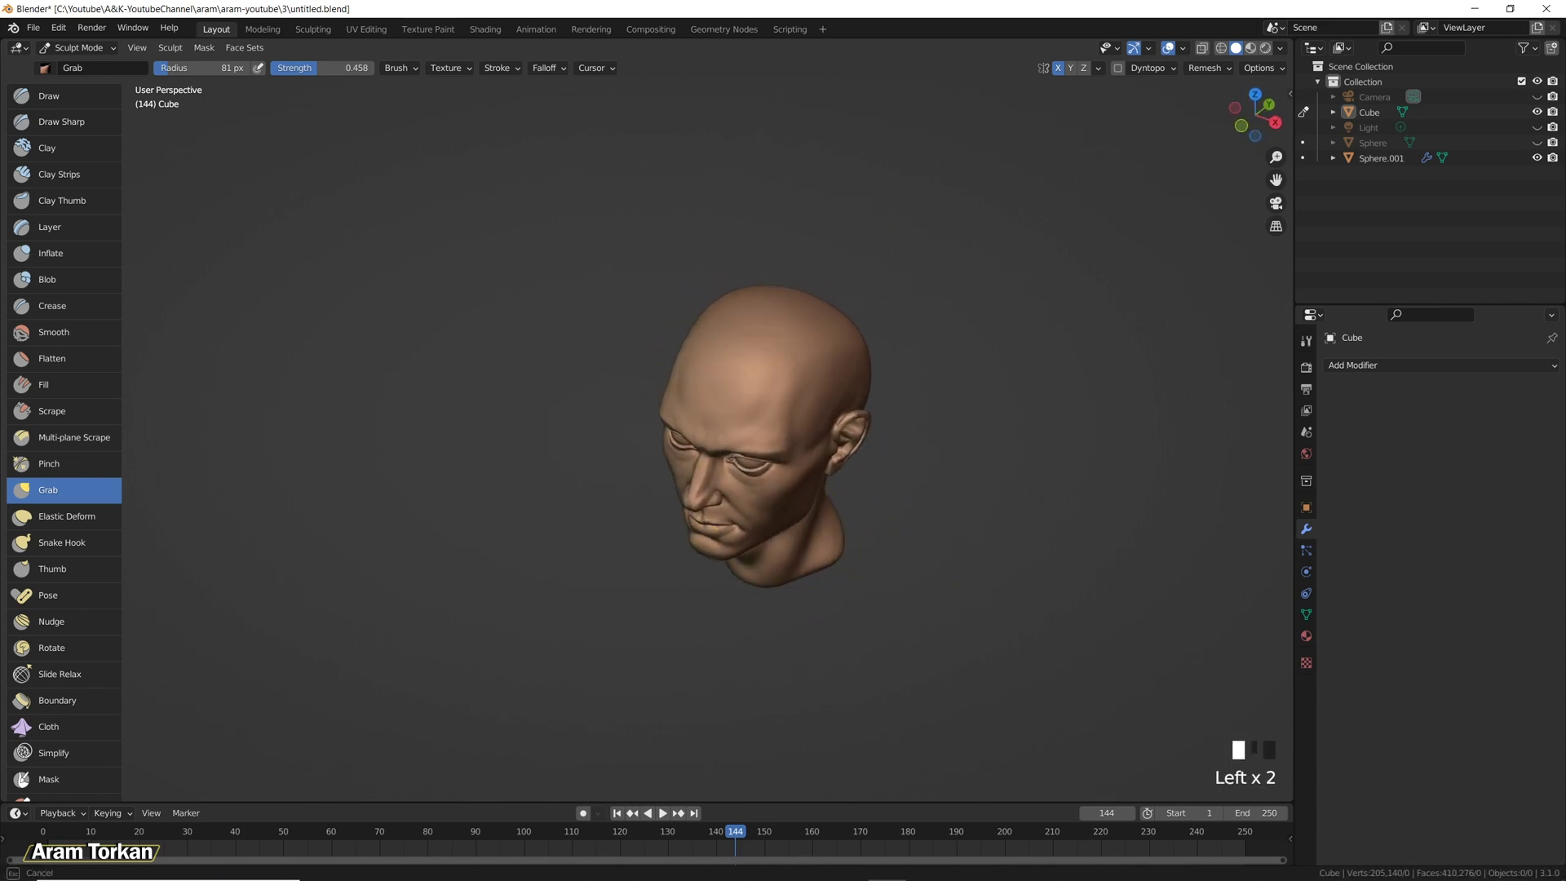
Even out the side and lower edge of the neck base with Grab at 81 px radius, and smooth it.
{"action": "mouse_move", "coordinate": [848, 529]}
{"action": "middle_mouse_down"}
{"action": "mouse_move", "coordinate": [922, 566]}
{"action": "mouse_move", "coordinate": [793, 593]}
{"action": "middle_mouse_up"}
{"action": "left_click", "coordinate": [793, 592]}
{"action": "left_click", "coordinate": [835, 552], "text": "shift"}
{"action": "left_click", "coordinate": [863, 552]}
{"action": "middle_click_drag", "start_coordinate": [864, 552], "coordinate": [833, 551]}
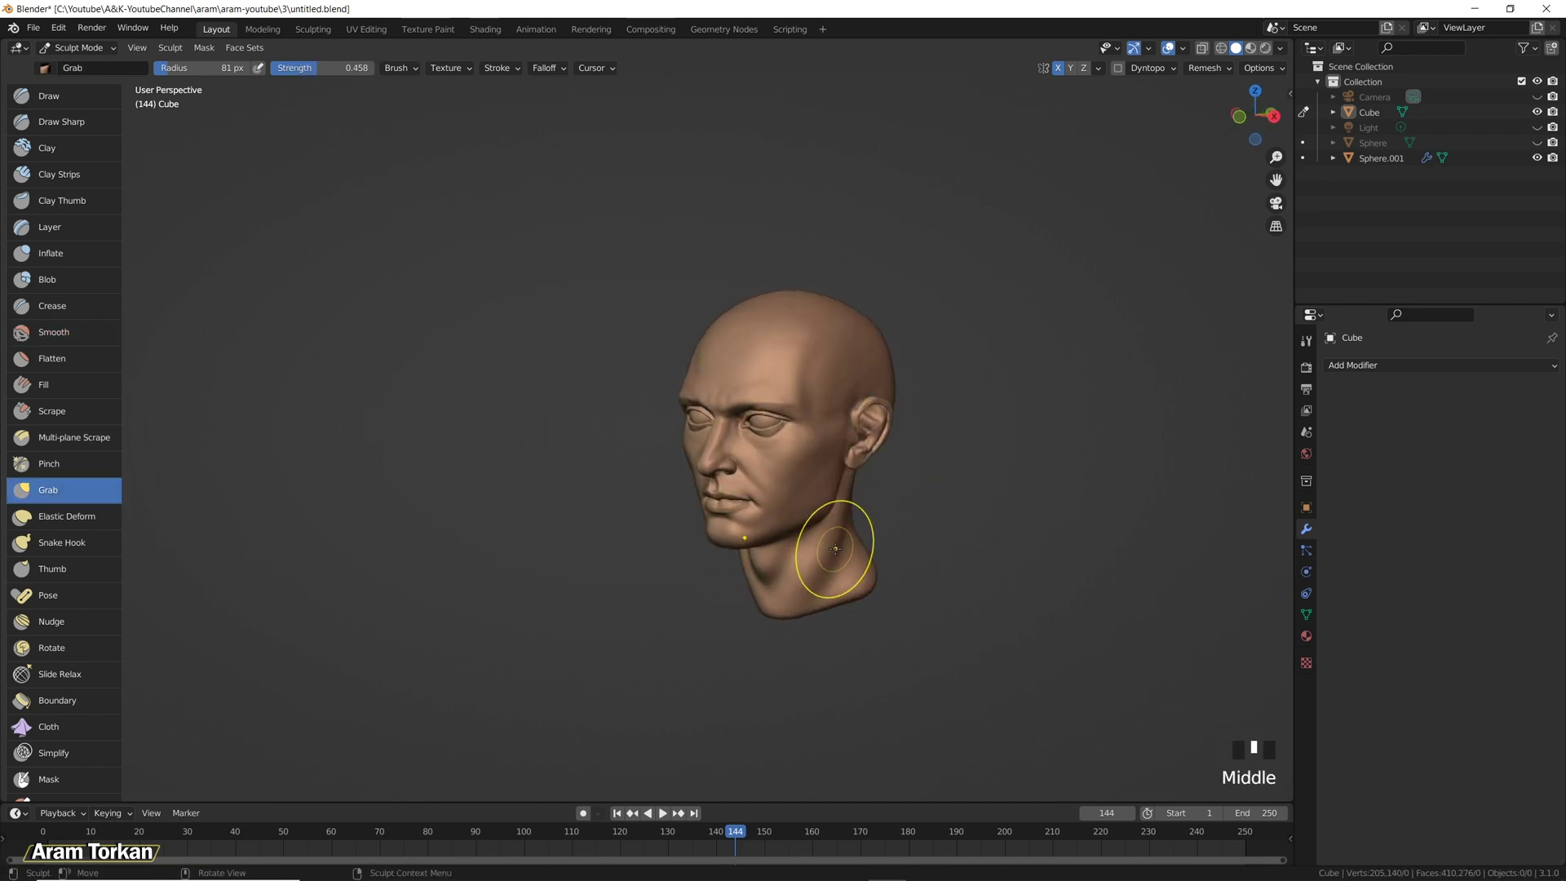
{"action": "left_click", "coordinate": [818, 579], "text": "shift"}
{"action": "left_click", "coordinate": [827, 619]}
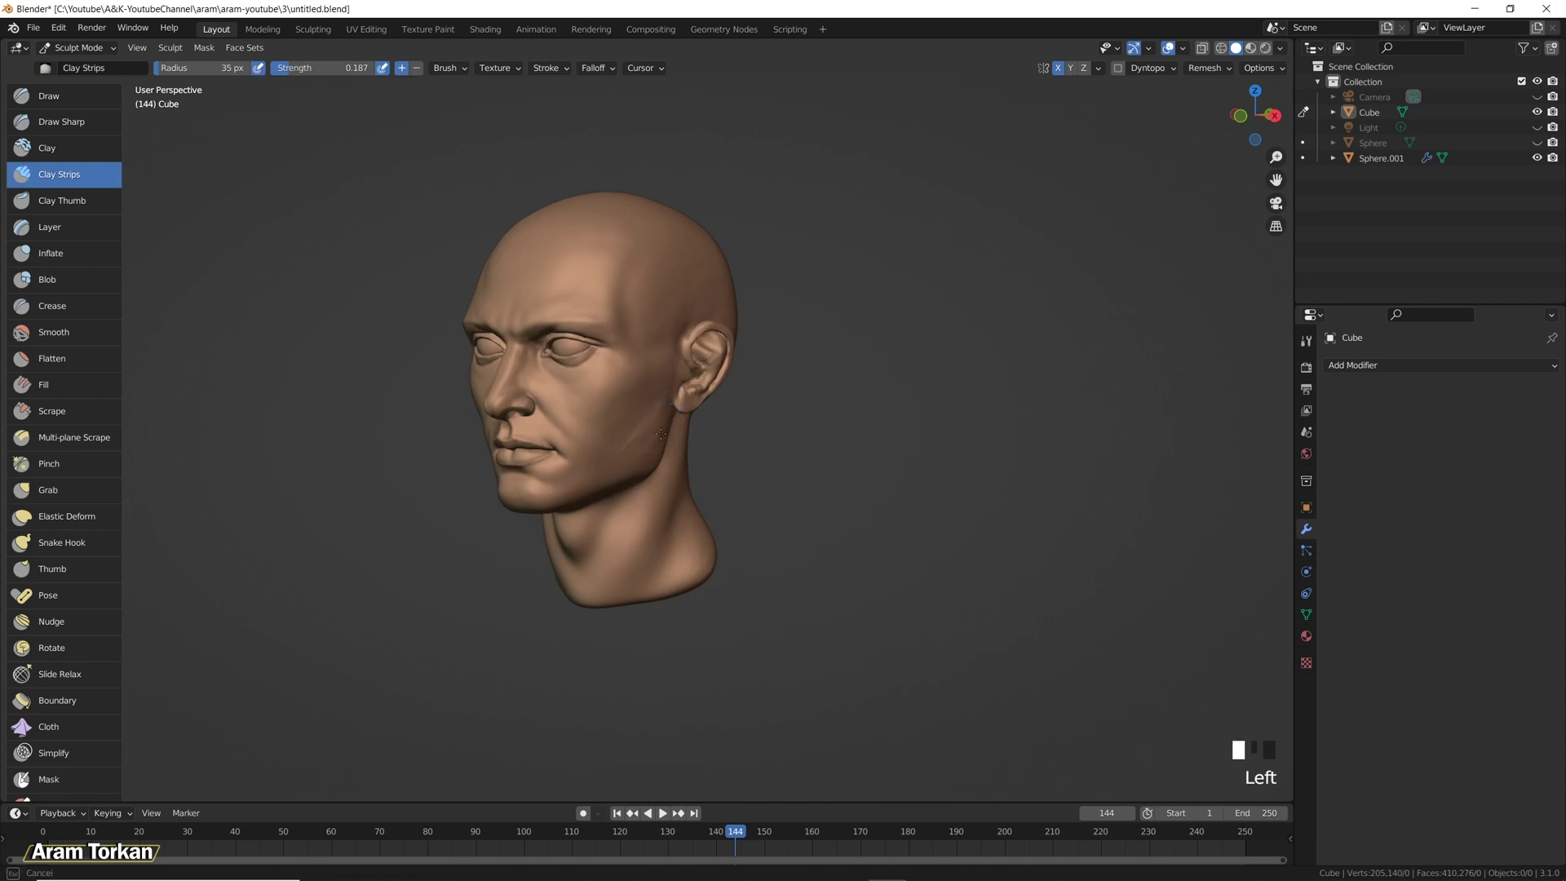
Build up the rear cheek and cheekbone toward the ear with Clay Strips at 35 px radius and 0.187 strength, and smooth them.
{"action": "left_click", "coordinate": [656, 417]}
{"action": "mouse_move", "coordinate": [655, 417]}
{"action": "left_mouse_down", "text": "shift"}
{"action": "mouse_move", "coordinate": [659, 438]}
{"action": "mouse_move", "coordinate": [642, 403]}
{"action": "left_mouse_up", "text": "shift"}
{"action": "mouse_move", "coordinate": [643, 403]}
{"action": "middle_mouse_down"}
{"action": "mouse_move", "coordinate": [682, 365]}
{"action": "mouse_move", "coordinate": [702, 389]}
{"action": "mouse_move", "coordinate": [634, 346]}
{"action": "middle_mouse_up"}
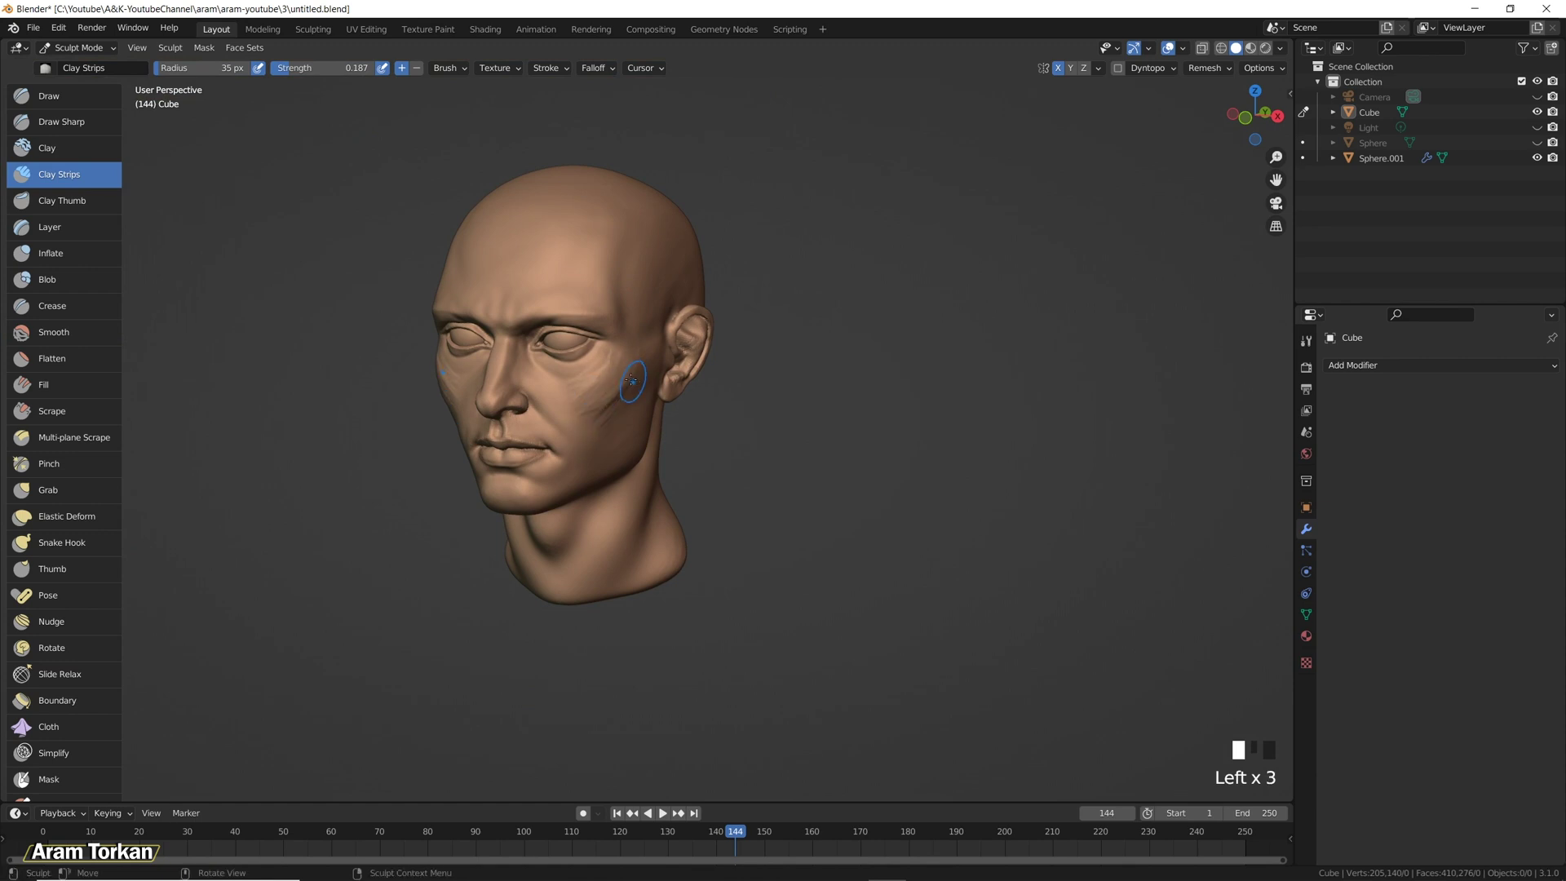
{"action": "left_click_drag", "start_coordinate": [633, 380], "coordinate": [660, 355]}
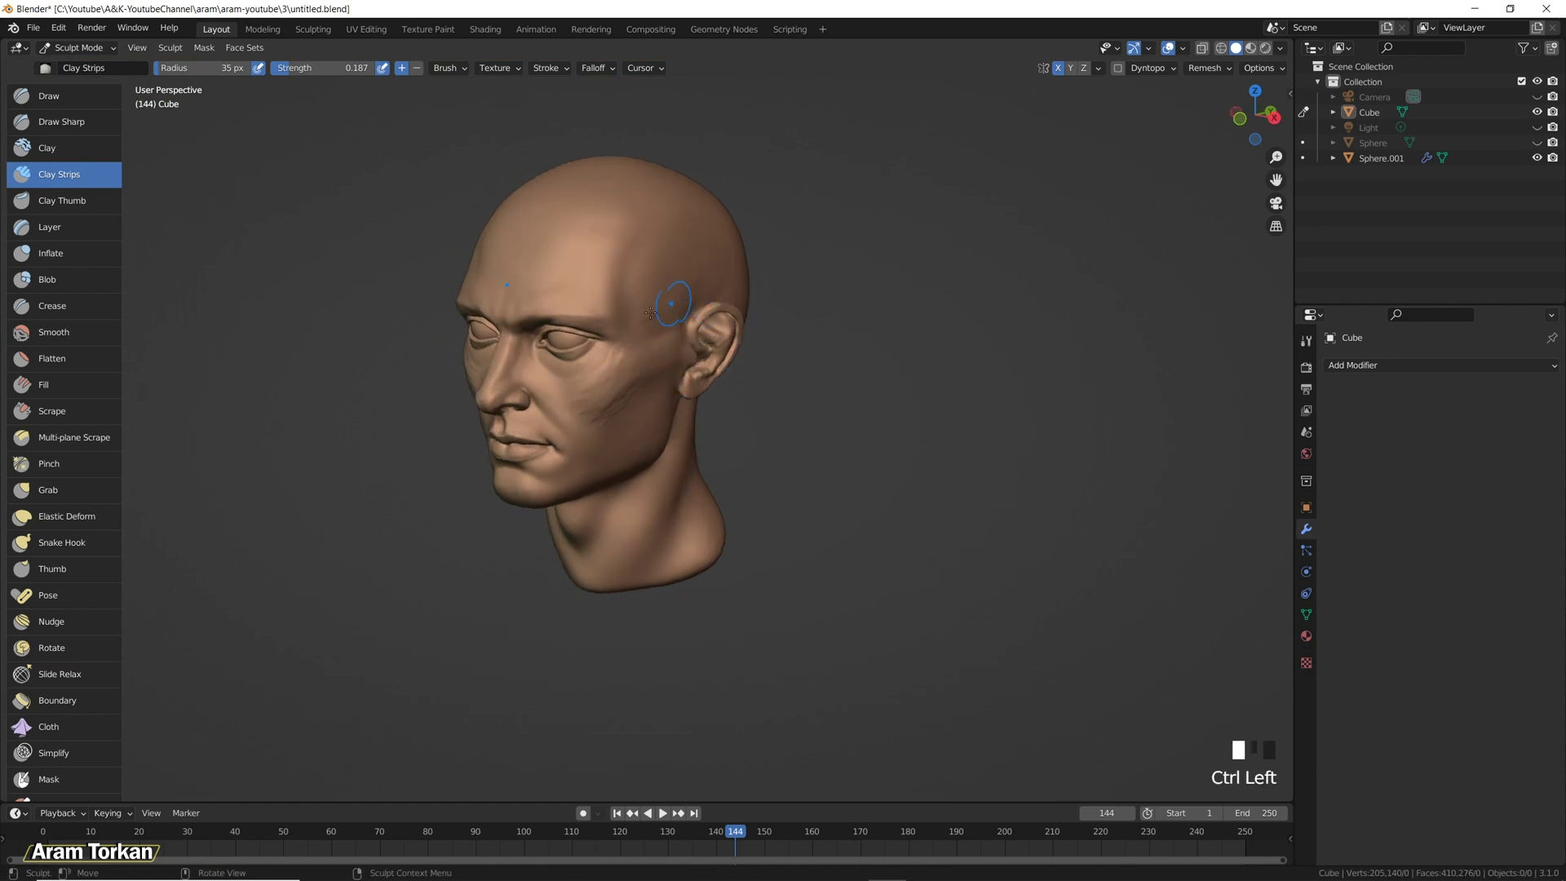
{"action": "mouse_move", "coordinate": [716, 291]}
{"action": "left_mouse_down", "text": "shift"}
{"action": "mouse_move", "coordinate": [651, 307]}
{"action": "mouse_move", "coordinate": [678, 357]}
{"action": "mouse_move", "coordinate": [710, 284]}
{"action": "mouse_move", "coordinate": [693, 326]}
{"action": "left_mouse_up", "text": "shift"}
{"action": "left_click_drag", "start_coordinate": [693, 326], "coordinate": [664, 361], "text": "shift"}
Smooth the cheek beside the mouth and below the eye into the cheekbone.
{"action": "mouse_move", "coordinate": [613, 370]}
{"action": "middle_mouse_down"}
{"action": "mouse_move", "coordinate": [810, 402]}
{"action": "mouse_move", "coordinate": [717, 437]}
{"action": "mouse_move", "coordinate": [494, 367]}
{"action": "middle_mouse_up"}
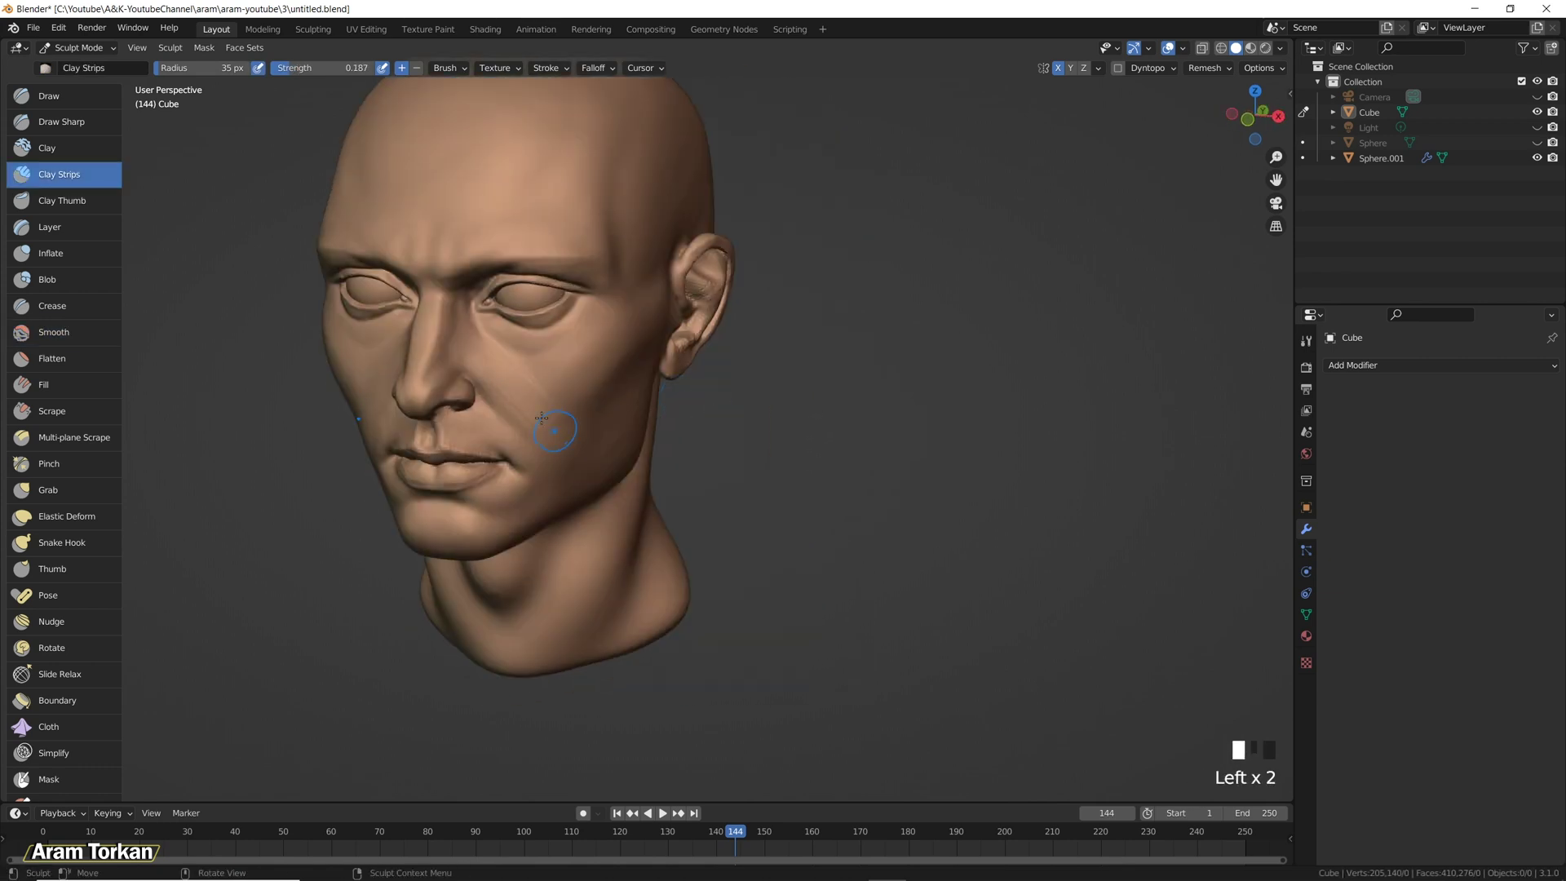
{"action": "left_click_drag", "start_coordinate": [499, 383], "coordinate": [518, 424], "text": "shift"}
{"action": "middle_click_drag", "start_coordinate": [490, 346], "coordinate": [557, 357]}
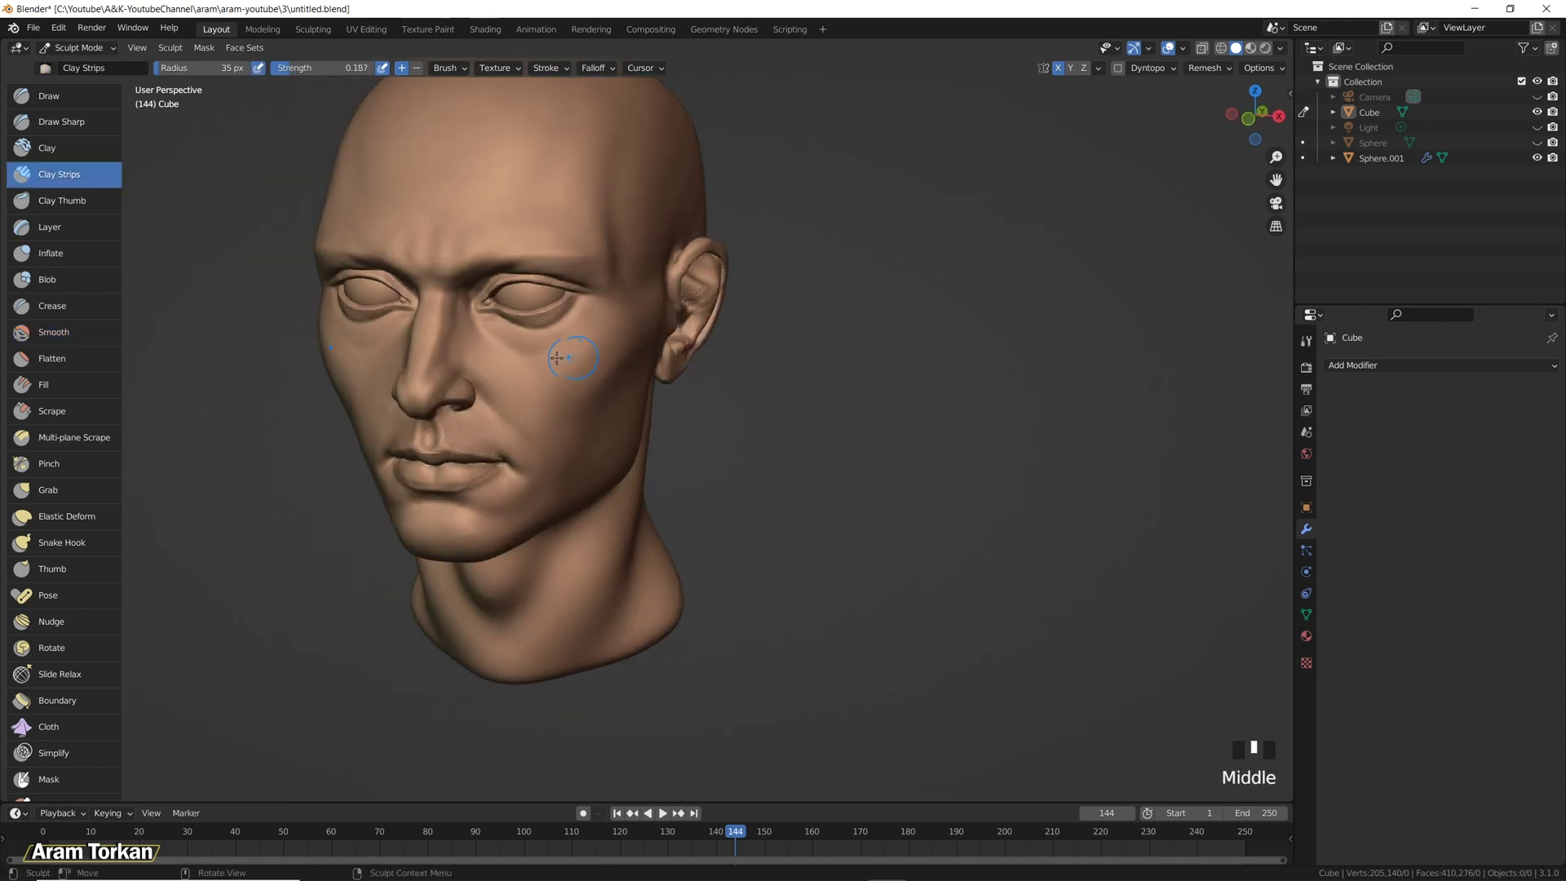
{"action": "left_click_drag", "start_coordinate": [588, 349], "coordinate": [569, 403], "text": "shift"}
{"action": "mouse_move", "coordinate": [591, 325]}
{"action": "left_mouse_down", "text": "shift"}
{"action": "mouse_move", "coordinate": [611, 265]}
{"action": "mouse_move", "coordinate": [616, 363]}
{"action": "mouse_move", "coordinate": [663, 321]}
{"action": "left_mouse_up", "text": "shift"}
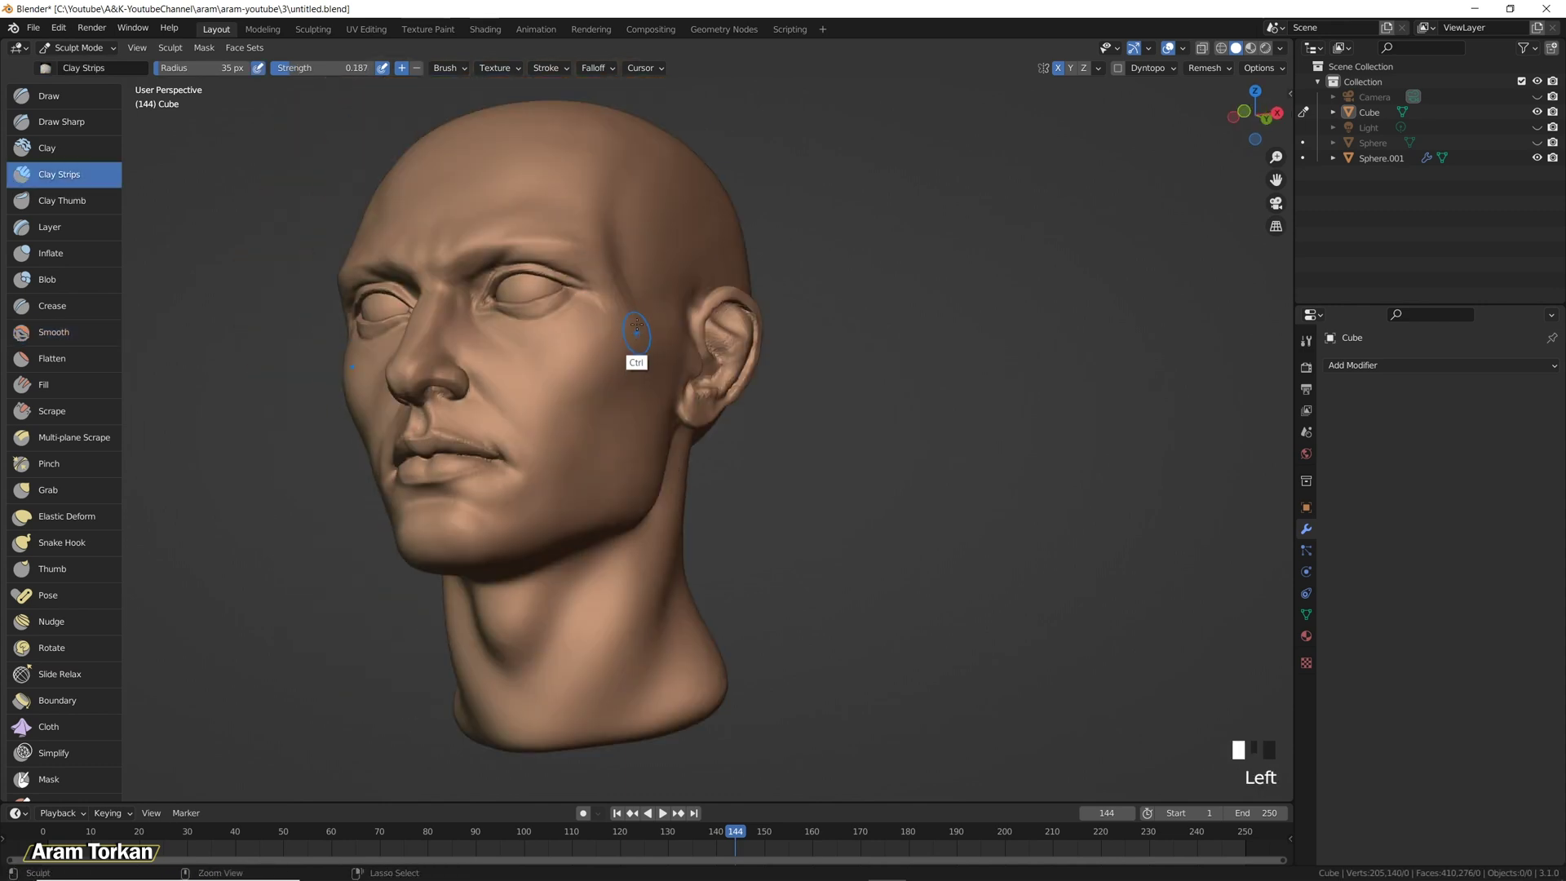
Smooth the temple and the rear of the cheekbone at 35 px radius and 0.258 strength.
{"action": "left_click_drag", "start_coordinate": [636, 328], "coordinate": [601, 308], "text": "shift"}
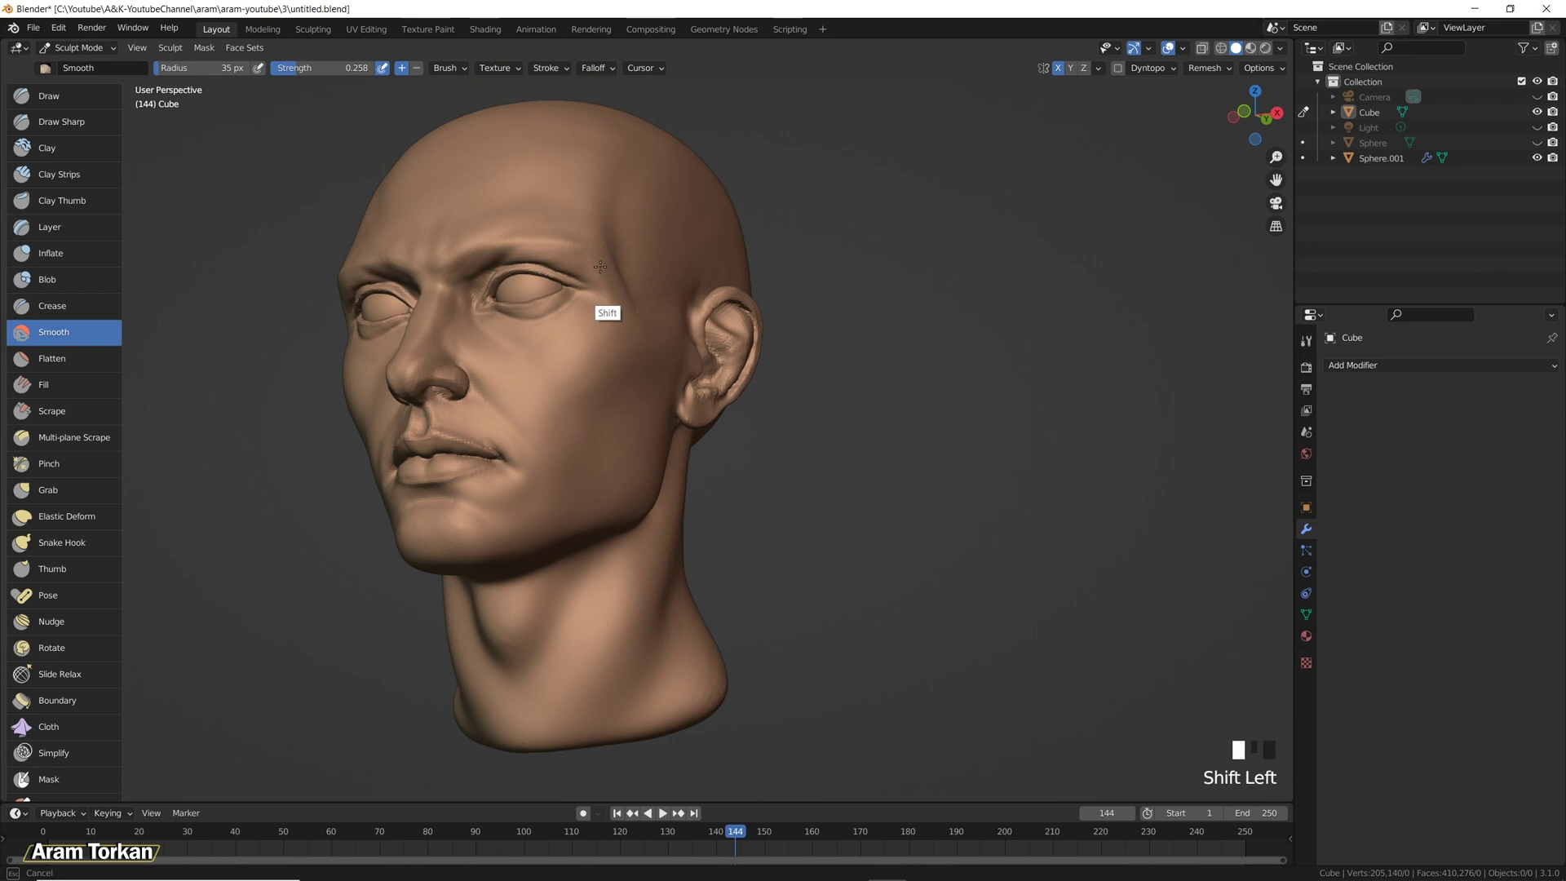
{"action": "middle_click_drag", "start_coordinate": [601, 308], "coordinate": [602, 263]}
{"action": "left_click_drag", "start_coordinate": [704, 321], "coordinate": [638, 334], "text": "shift"}
{"action": "middle_click_drag", "start_coordinate": [638, 334], "coordinate": [620, 344]}
{"action": "left_click_drag", "start_coordinate": [620, 344], "coordinate": [644, 374], "text": "shift"}
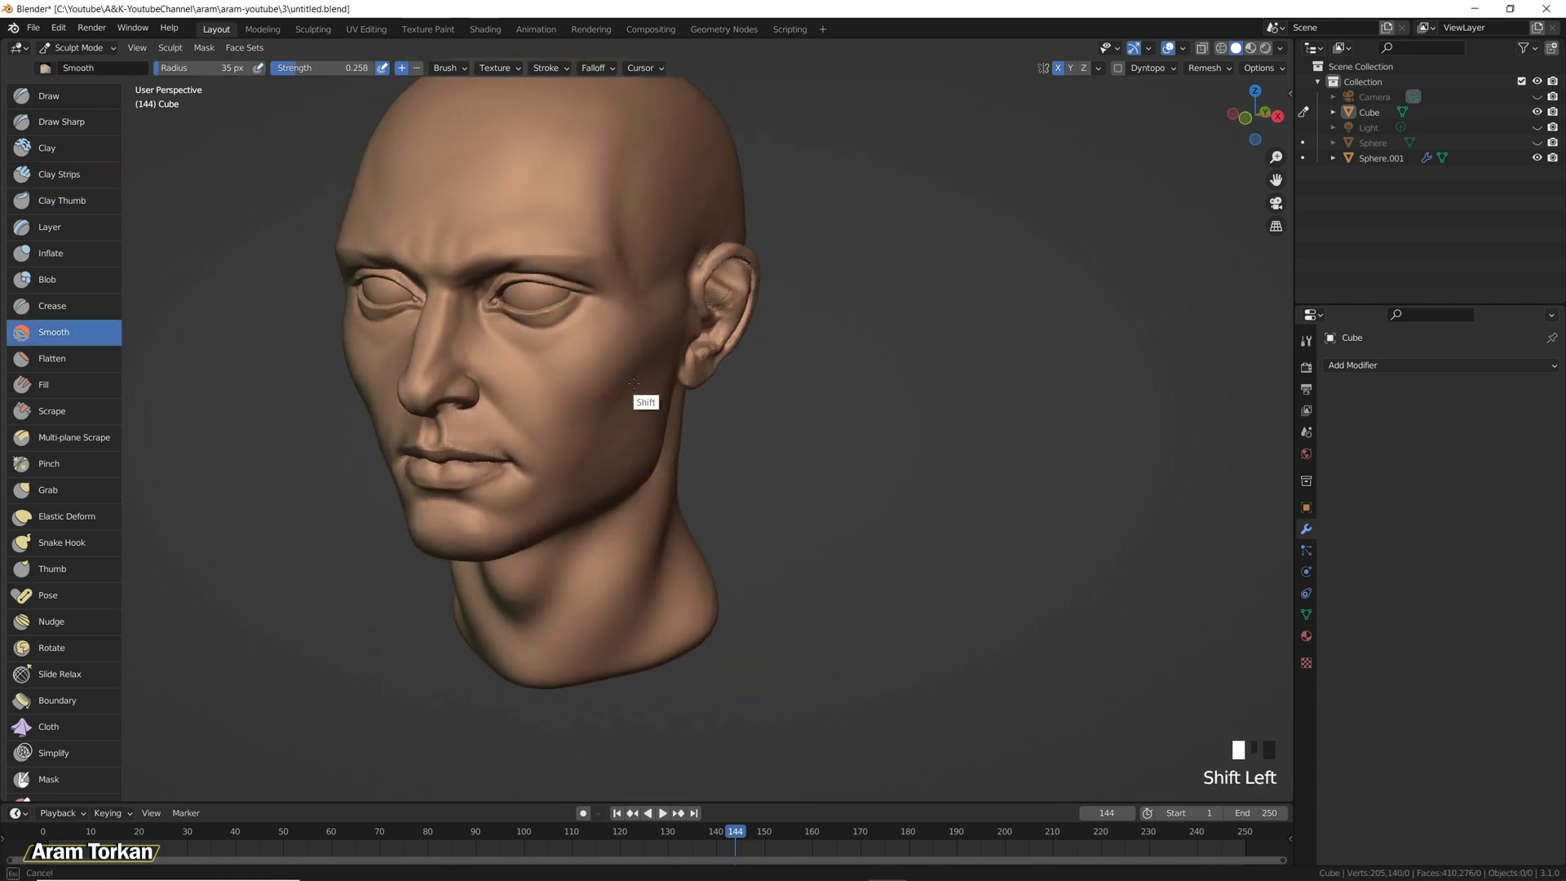
Refine the jaw angle below the ear with Clay Strips and smooth the lower cheek.
{"action": "middle_click_drag", "start_coordinate": [643, 374], "coordinate": [664, 486]}
{"action": "left_click_drag", "start_coordinate": [664, 486], "coordinate": [662, 489]}
{"action": "left_click_drag", "start_coordinate": [662, 489], "coordinate": [664, 493]}
{"action": "middle_click_drag", "start_coordinate": [664, 493], "coordinate": [661, 352]}
{"action": "mouse_move", "coordinate": [660, 352]}
{"action": "left_mouse_down"}
{"action": "mouse_move", "coordinate": [696, 457]}
{"action": "mouse_move", "coordinate": [656, 405]}
{"action": "left_mouse_up"}
{"action": "left_click_drag", "start_coordinate": [604, 477], "coordinate": [590, 472], "text": "shift"}
{"action": "mouse_move", "coordinate": [591, 472]}
{"action": "middle_mouse_down"}
{"action": "mouse_move", "coordinate": [734, 465]}
{"action": "mouse_move", "coordinate": [705, 559]}
{"action": "mouse_move", "coordinate": [767, 575]}
{"action": "middle_mouse_up"}
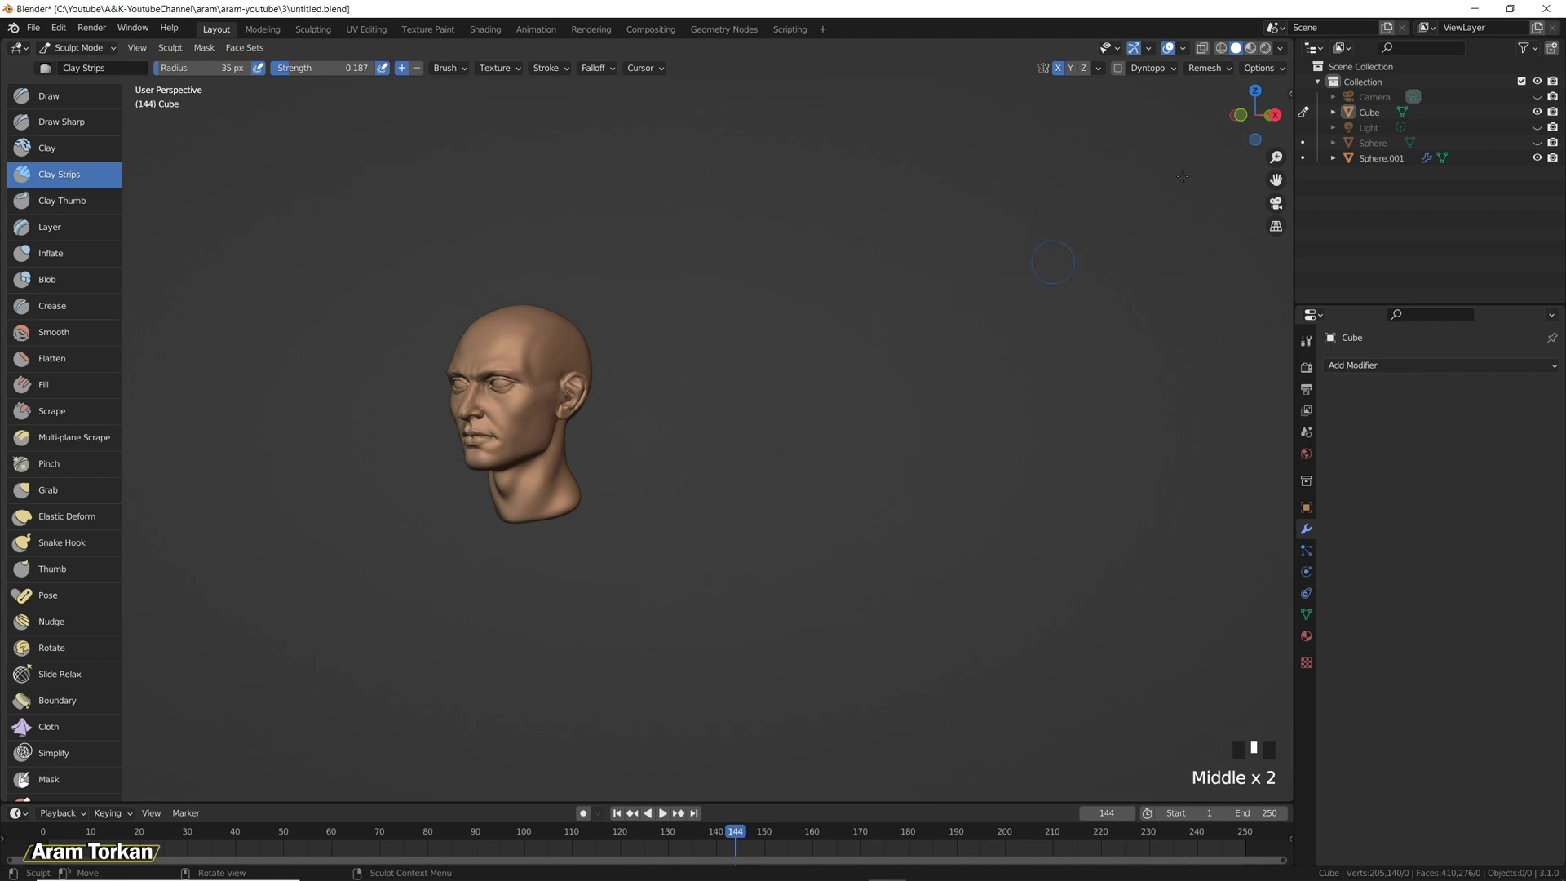
{"action": "left_click", "coordinate": [1208, 68]}
{"action": "left_click", "coordinate": [1237, 96]}
{"action": "key", "text": "Return"}
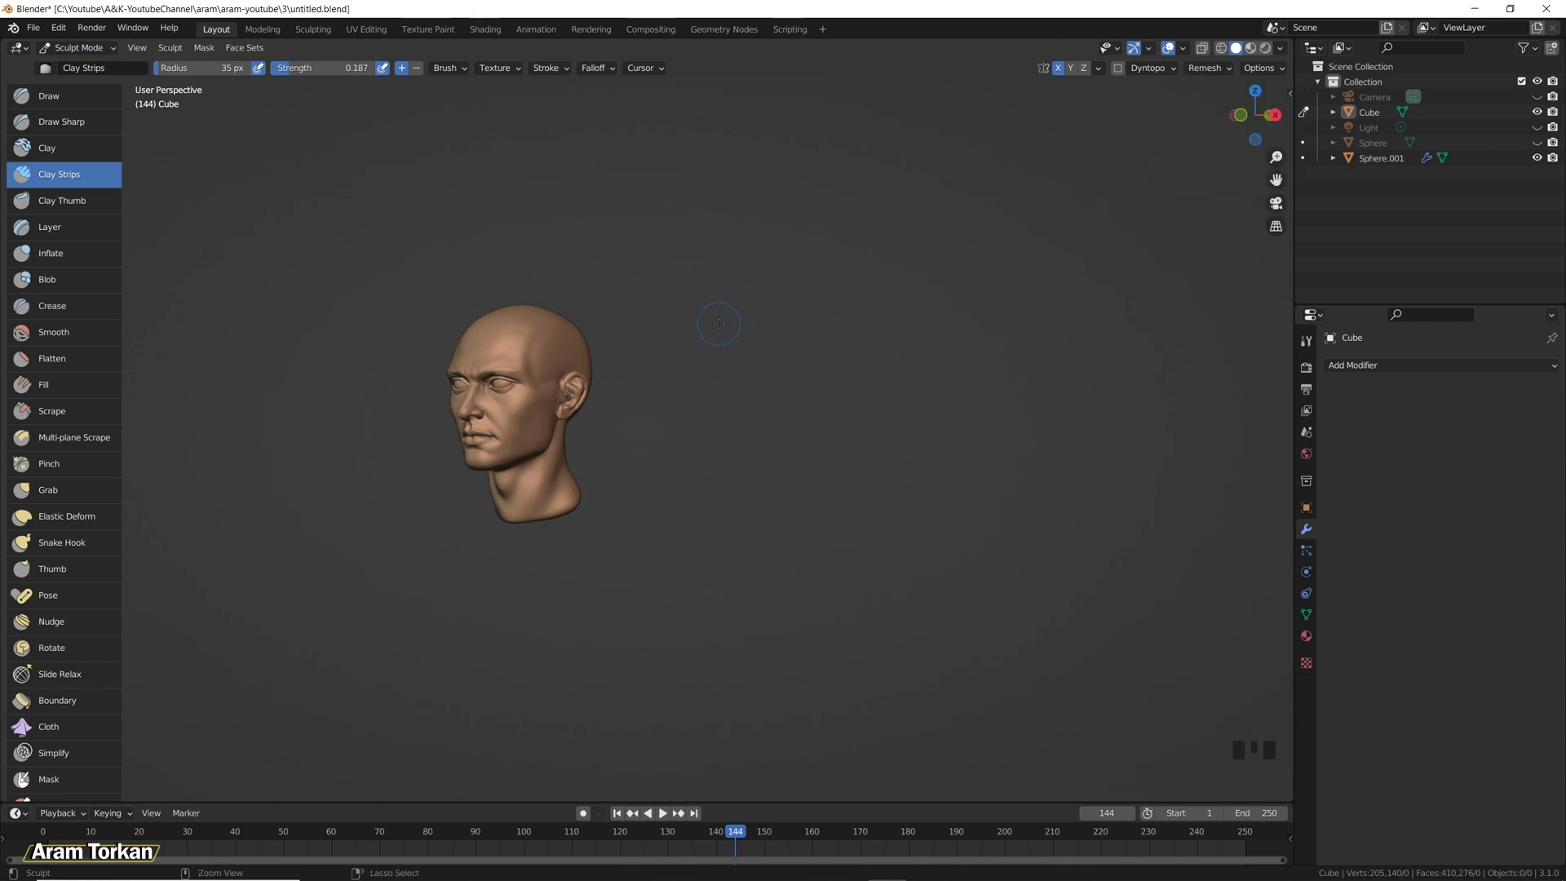
{"action": "mouse_move", "coordinate": [822, 381]}
{"action": "middle_mouse_down", "text": "ctrl"}
{"action": "mouse_move", "coordinate": [677, 492]}
{"action": "mouse_move", "coordinate": [824, 412]}
{"action": "middle_mouse_up", "text": "ctrl"}
{"action": "key", "text": "ctrl+z"}
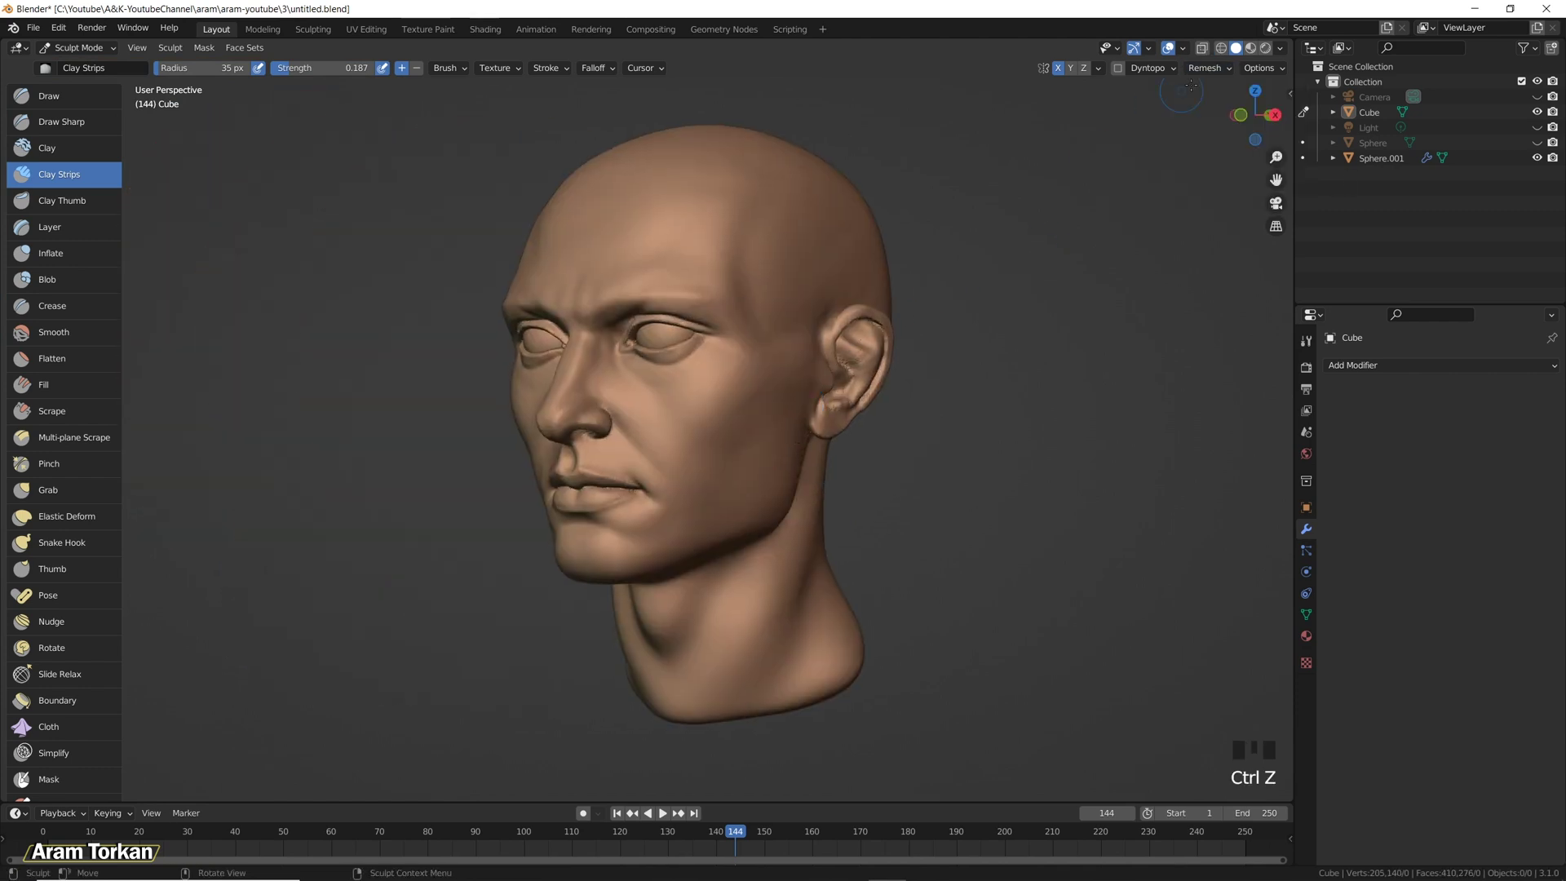
Remesh the head into a denser mesh.
{"action": "left_click", "coordinate": [1208, 68]}
{"action": "left_click", "coordinate": [1237, 96]}
{"action": "key", "text": "Return"}
Smooth the ear and the side of the face with the Smooth brush at 35 px radius and 0.095 strength.
{"action": "left_click", "coordinate": [54, 332]}
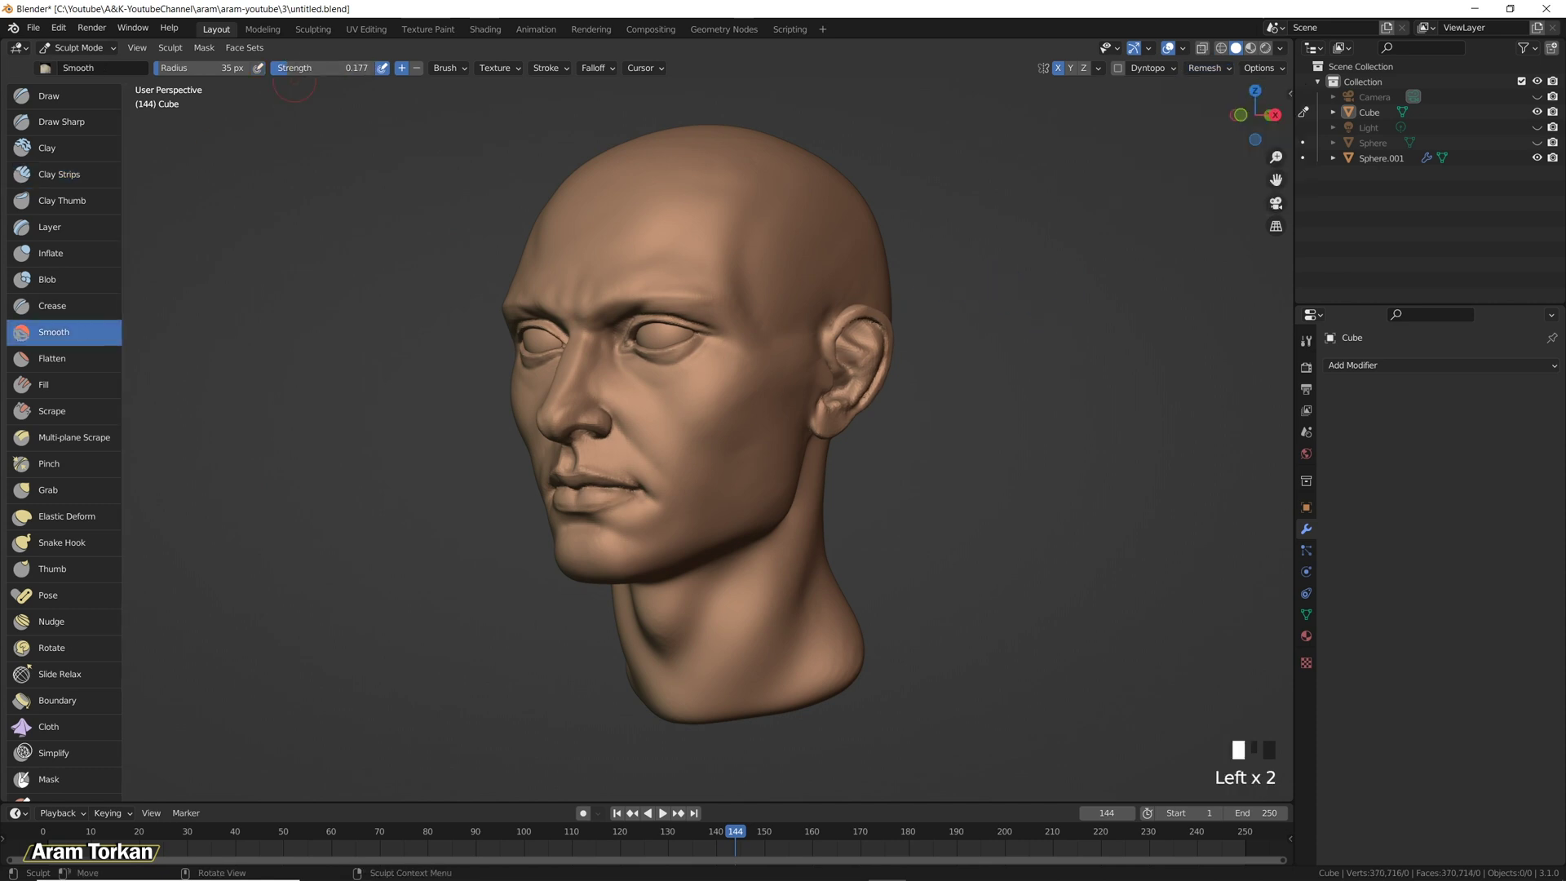
{"action": "middle_click_drag", "start_coordinate": [896, 366], "coordinate": [774, 371]}
{"action": "left_click_drag", "start_coordinate": [744, 371], "coordinate": [783, 413]}
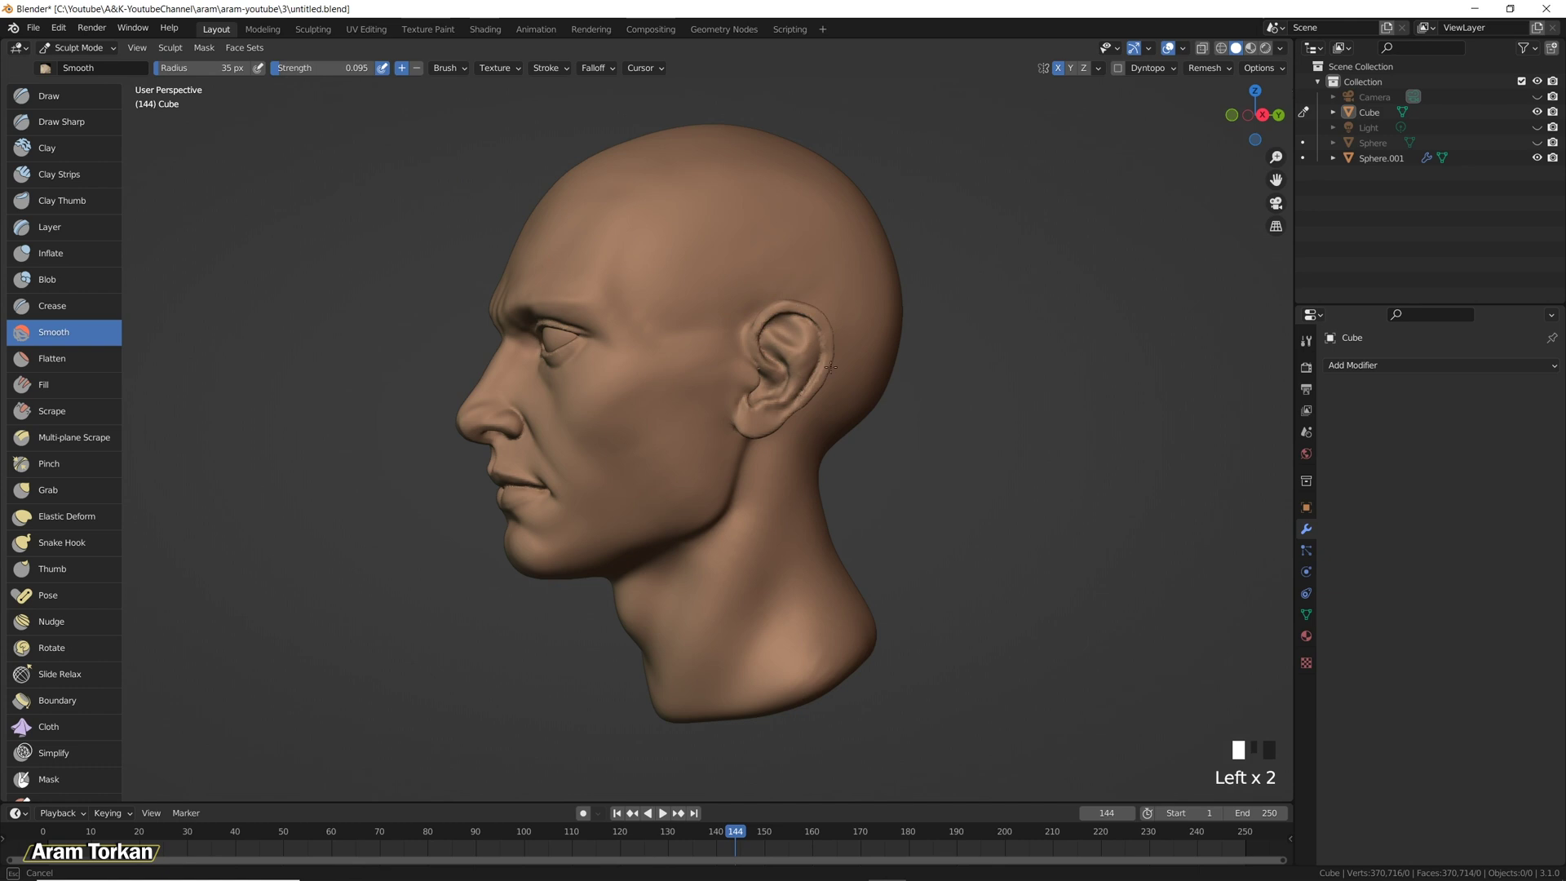
{"action": "left_click_drag", "start_coordinate": [939, 418], "coordinate": [827, 345], "text": "alt"}
{"action": "middle_click_drag", "start_coordinate": [942, 397], "coordinate": [1000, 503]}
{"action": "left_click_drag", "start_coordinate": [999, 503], "coordinate": [812, 304], "text": "alt"}
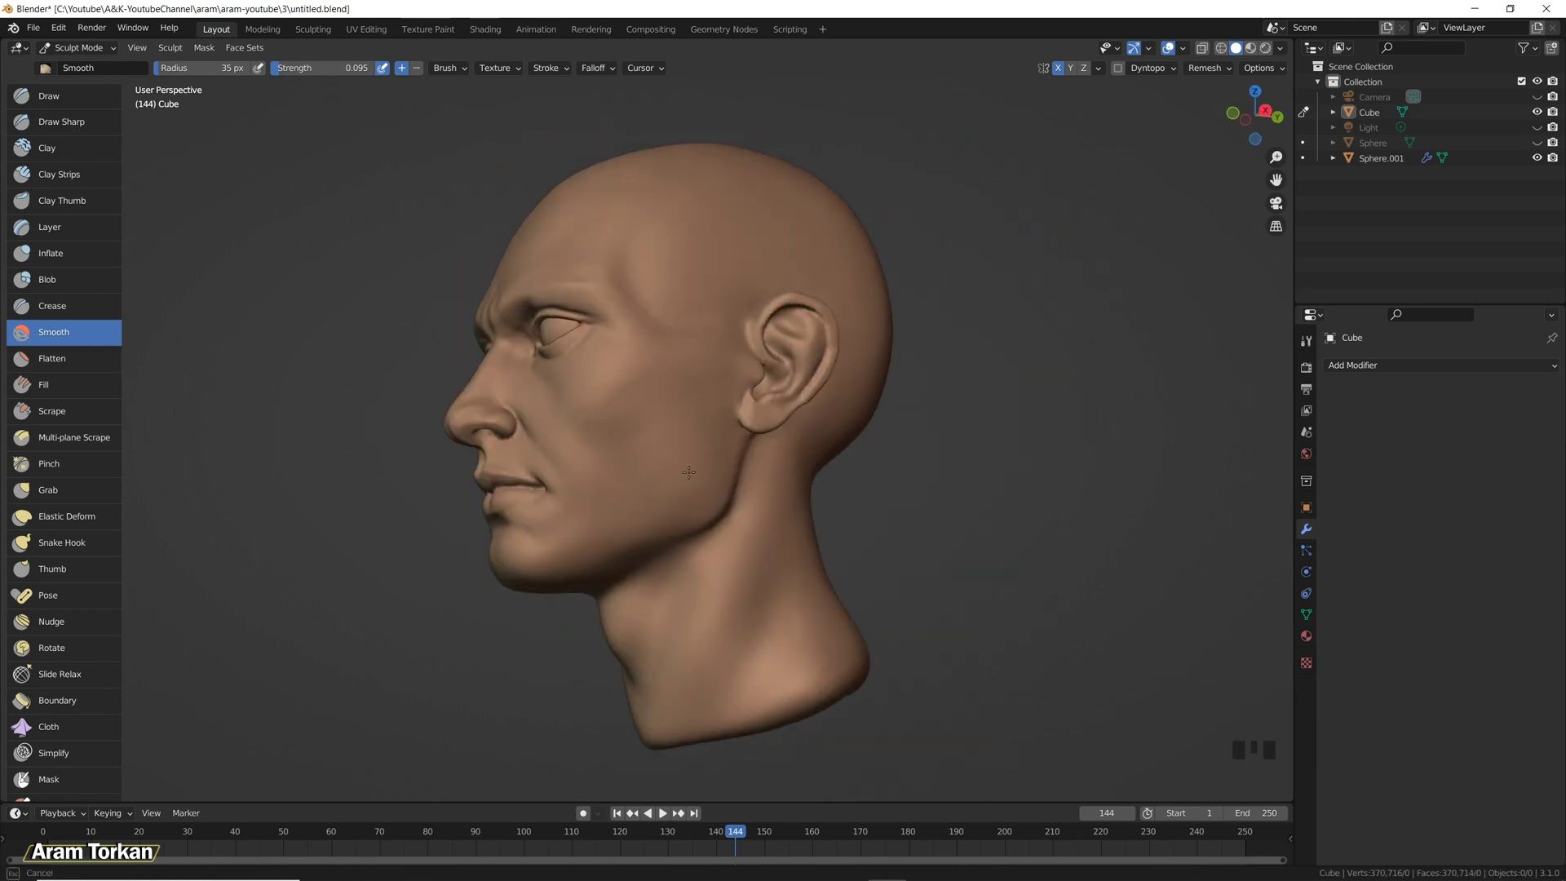
{"action": "left_click_drag", "start_coordinate": [689, 473], "coordinate": [651, 458], "text": "alt"}
Smooth the front of the face, the jawline and the upper neck at 0.095 strength.
{"action": "middle_click_drag", "start_coordinate": [616, 442], "coordinate": [839, 513]}
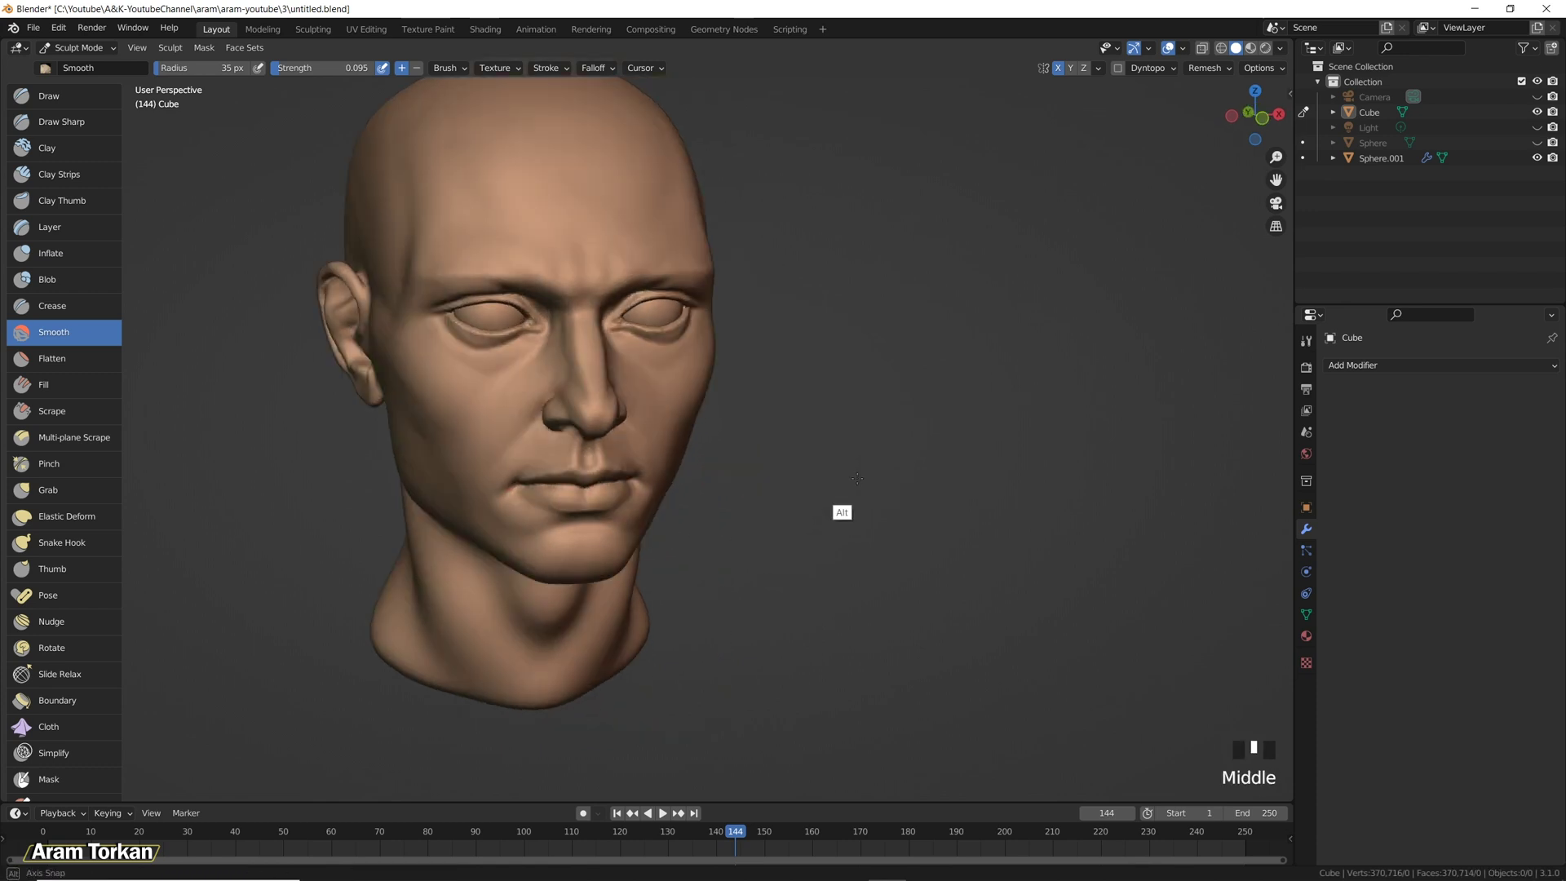
{"action": "left_click_drag", "start_coordinate": [839, 514], "coordinate": [828, 473], "text": "alt"}
{"action": "middle_click_drag", "start_coordinate": [827, 473], "coordinate": [905, 549], "text": "alt"}
{"action": "left_click_drag", "start_coordinate": [906, 549], "coordinate": [756, 555], "text": "alt"}
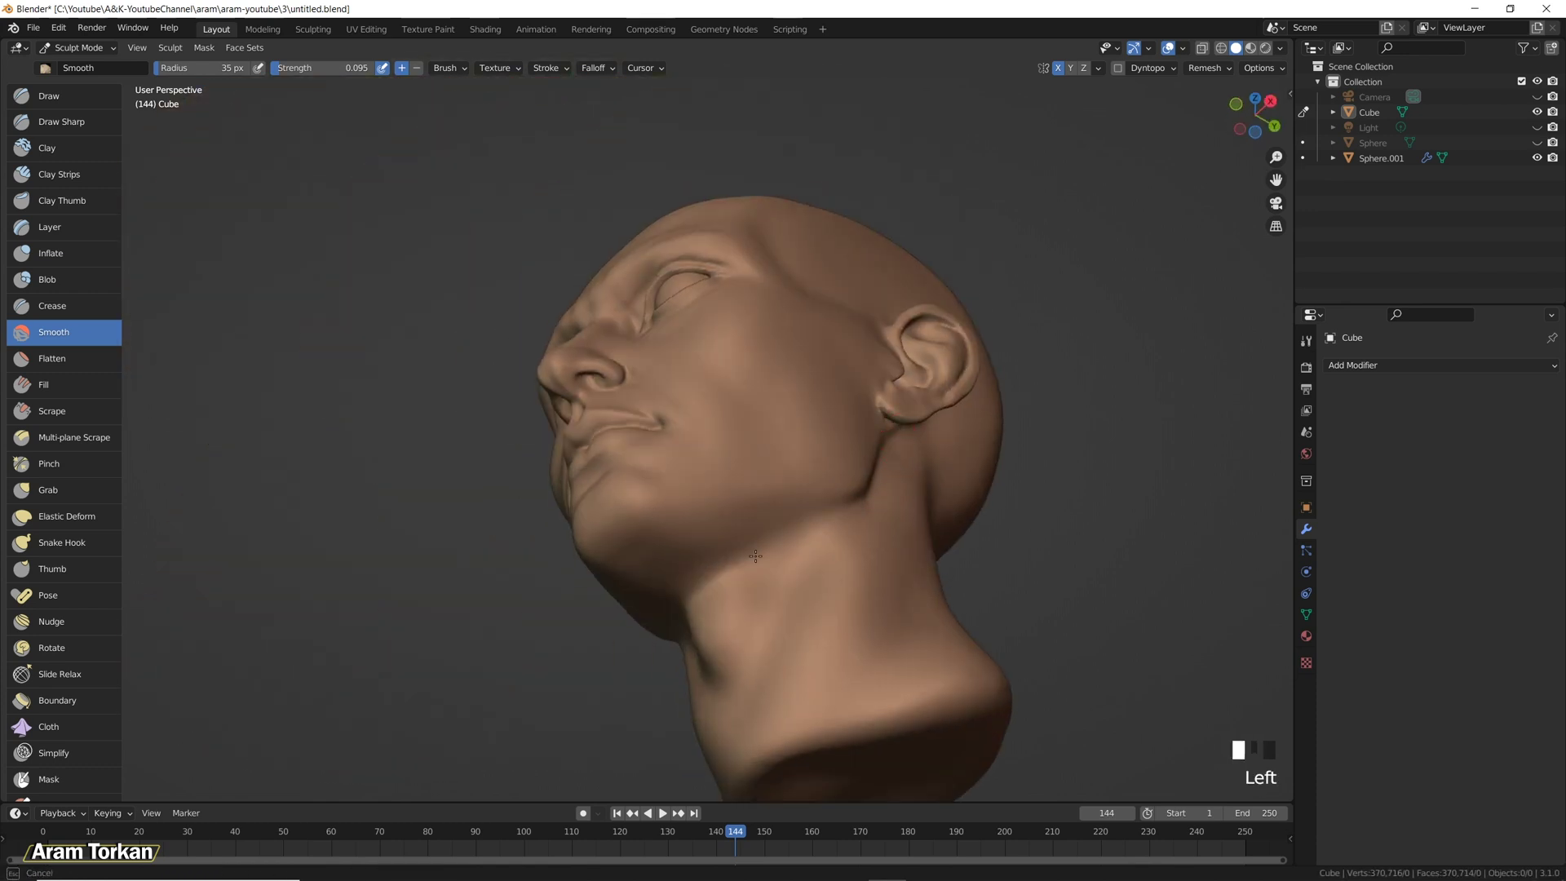
{"action": "middle_click_drag", "start_coordinate": [855, 564], "coordinate": [930, 560]}
Smooth the brow, the nose bridge and the area around the eyes at 35 px radius and 0.095 strength.
{"action": "left_click_drag", "start_coordinate": [930, 560], "coordinate": [829, 350], "text": "alt"}
{"action": "middle_click_drag", "start_coordinate": [829, 350], "coordinate": [832, 454], "text": "shift"}
{"action": "left_click_drag", "start_coordinate": [832, 454], "coordinate": [677, 282], "text": "alt"}
{"action": "middle_click_drag", "start_coordinate": [677, 281], "coordinate": [790, 294]}
{"action": "left_click_drag", "start_coordinate": [790, 294], "coordinate": [633, 302], "text": "alt"}
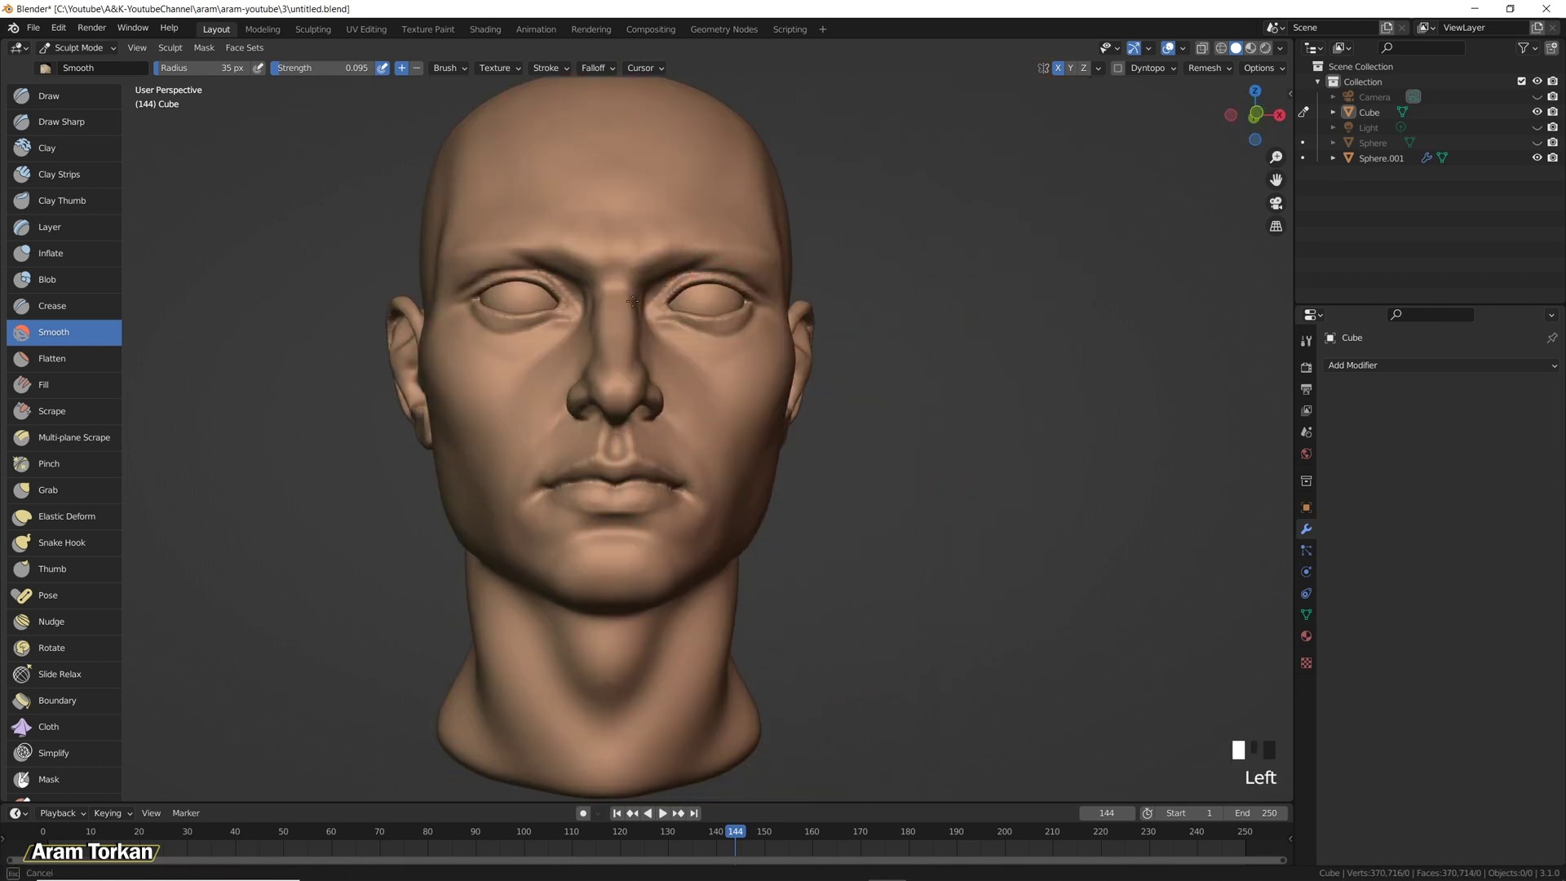
{"action": "left_click_drag", "start_coordinate": [827, 302], "coordinate": [783, 314], "text": "ctrl+alt"}
{"action": "left_click_drag", "start_coordinate": [783, 314], "coordinate": [732, 327], "text": "alt"}
Smooth the lower face around the mouth and cheeks with light Smooth strokes.
{"action": "middle_click_drag", "start_coordinate": [742, 281], "coordinate": [821, 375]}
{"action": "left_click_drag", "start_coordinate": [883, 483], "coordinate": [823, 483], "text": "alt"}
{"action": "middle_click_drag", "start_coordinate": [824, 483], "coordinate": [1008, 508]}
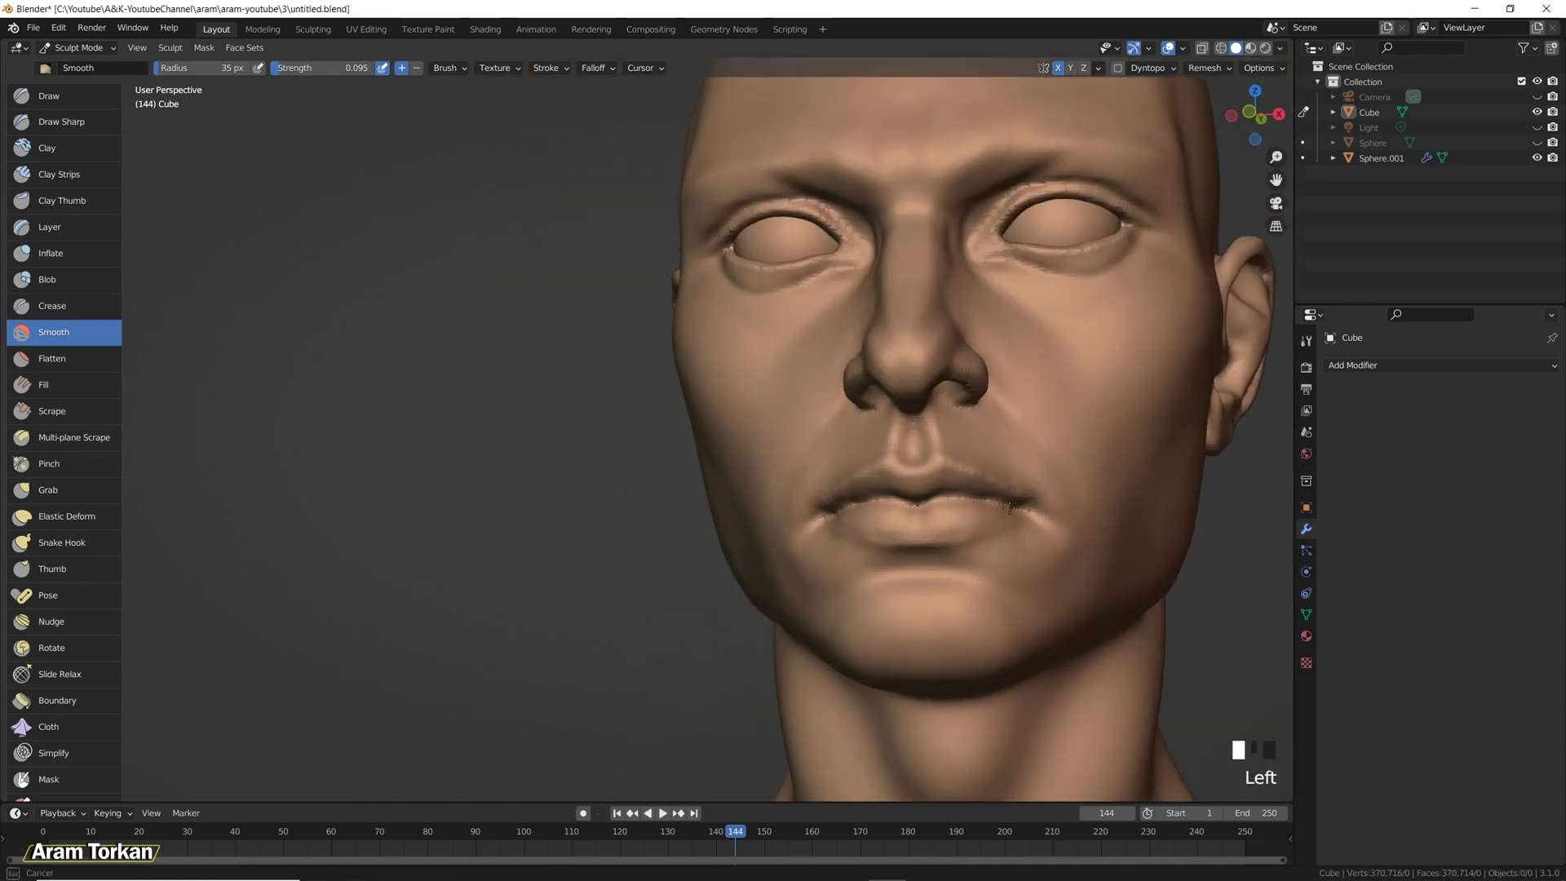
Carve the groove inside the ear's outer rim down to the lobe with Draw Sharp at 40 px radius and 0.285 strength.
{"action": "middle_click_drag", "start_coordinate": [962, 535], "coordinate": [561, 370], "text": "ctrl"}
{"action": "middle_click_drag", "start_coordinate": [935, 446], "coordinate": [921, 440], "text": "alt"}
{"action": "mouse_move", "coordinate": [921, 441]}
{"action": "middle_mouse_down", "text": "ctrl"}
{"action": "mouse_move", "coordinate": [909, 400]}
{"action": "mouse_move", "coordinate": [938, 450]}
{"action": "middle_mouse_up", "text": "ctrl"}
{"action": "mouse_move", "coordinate": [937, 450]}
{"action": "middle_mouse_down", "text": "ctrl"}
{"action": "mouse_move", "coordinate": [898, 454]}
{"action": "mouse_move", "coordinate": [916, 426]}
{"action": "middle_mouse_up", "text": "ctrl"}
{"action": "key", "text": "g"}
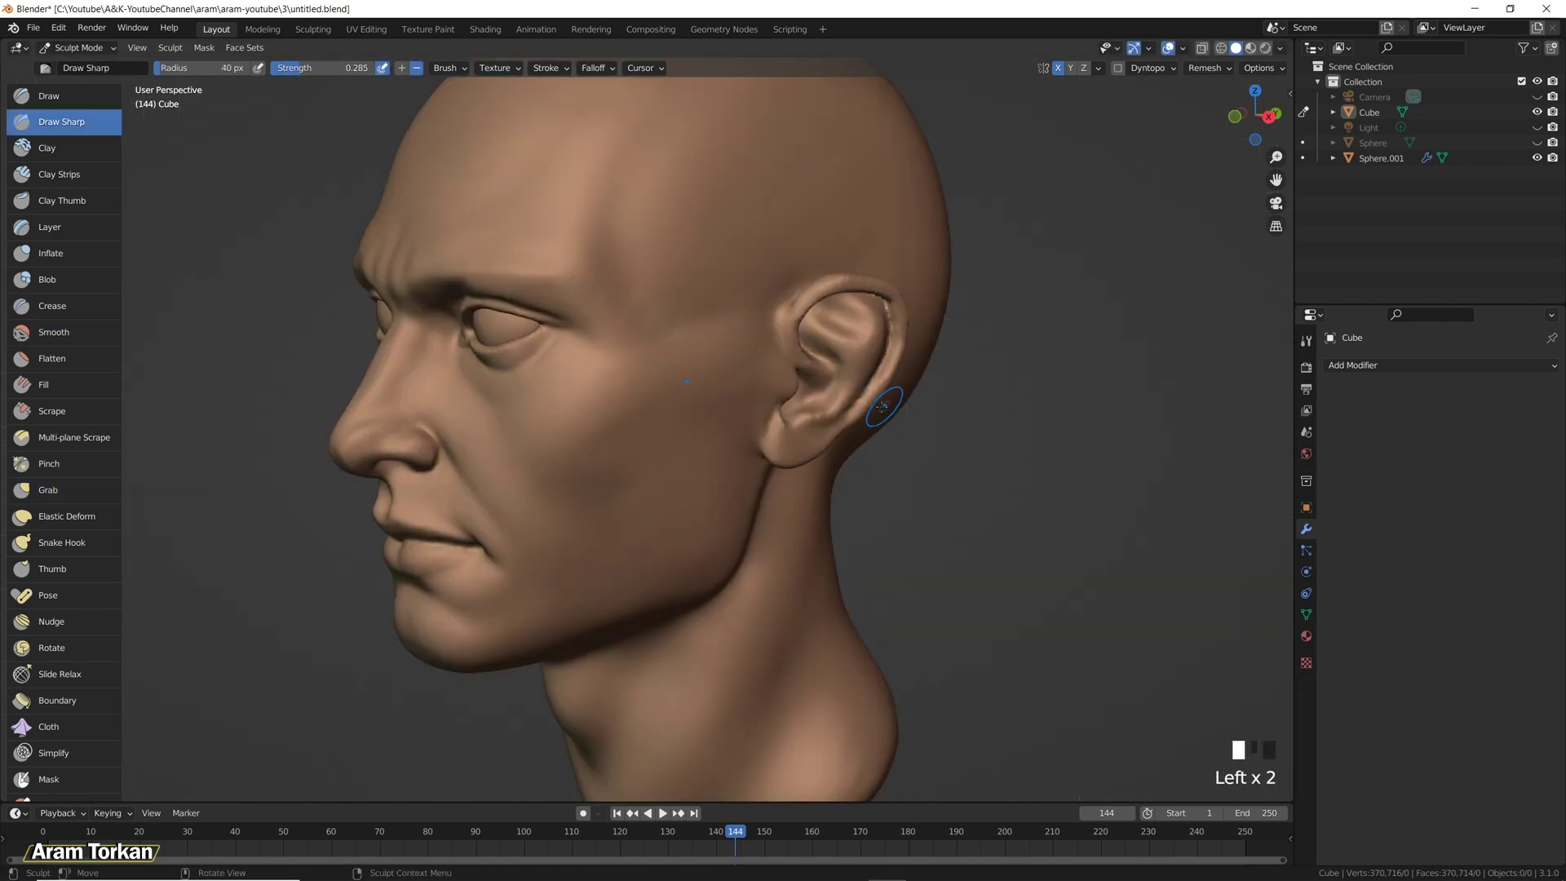
{"action": "key", "text": "ctrl+KP_3"}
{"action": "middle_click_drag", "start_coordinate": [928, 426], "coordinate": [1102, 274], "text": "ctrl"}
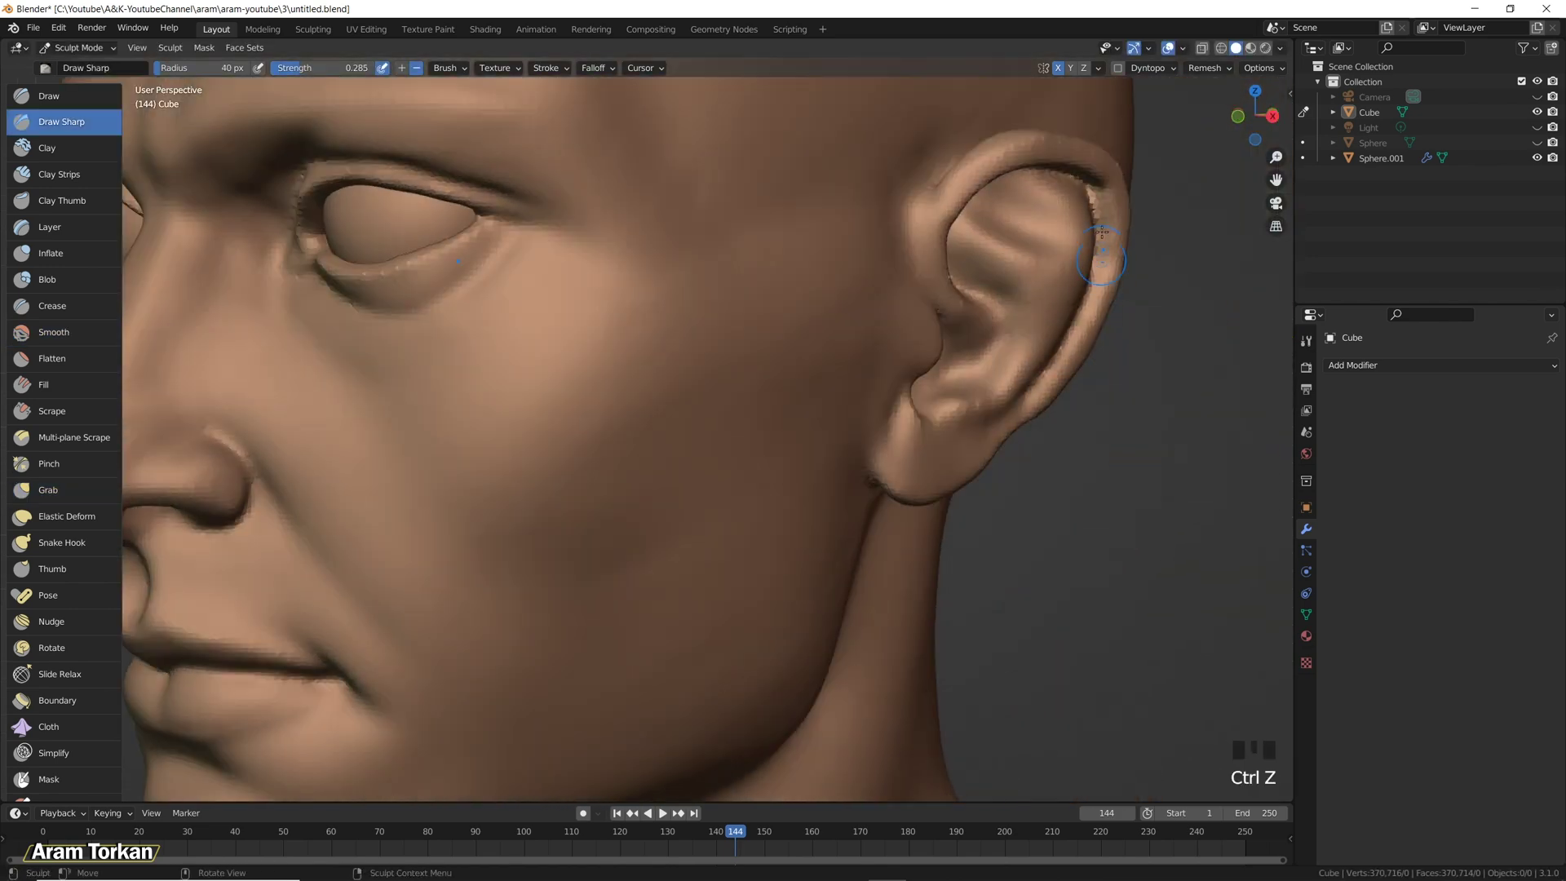
{"action": "middle_click_drag", "start_coordinate": [1052, 356], "coordinate": [1085, 313]}
{"action": "left_click_drag", "start_coordinate": [956, 403], "coordinate": [955, 421]}
{"action": "left_click", "coordinate": [964, 403], "text": "ctrl"}
{"action": "left_click", "coordinate": [959, 412], "text": "ctrl"}
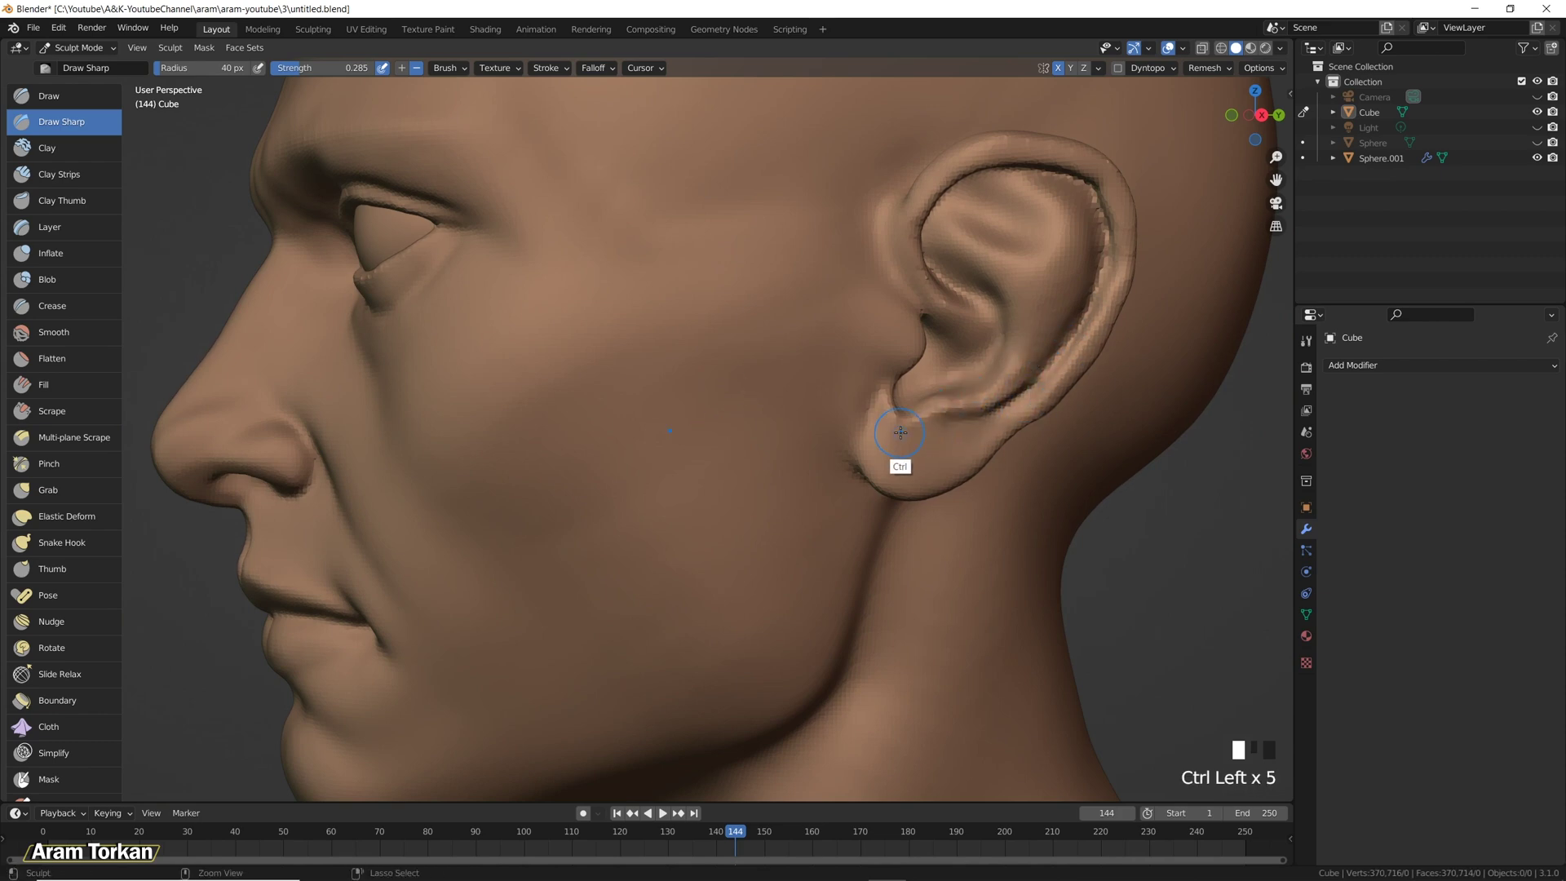
Undo the last ear stroke, redefine the fold above the earlobe with Draw Sharp, and smooth it.
{"action": "key", "text": "ctrl+z"}
{"action": "left_click", "coordinate": [873, 437], "text": "ctrl"}
{"action": "left_click", "coordinate": [882, 412]}
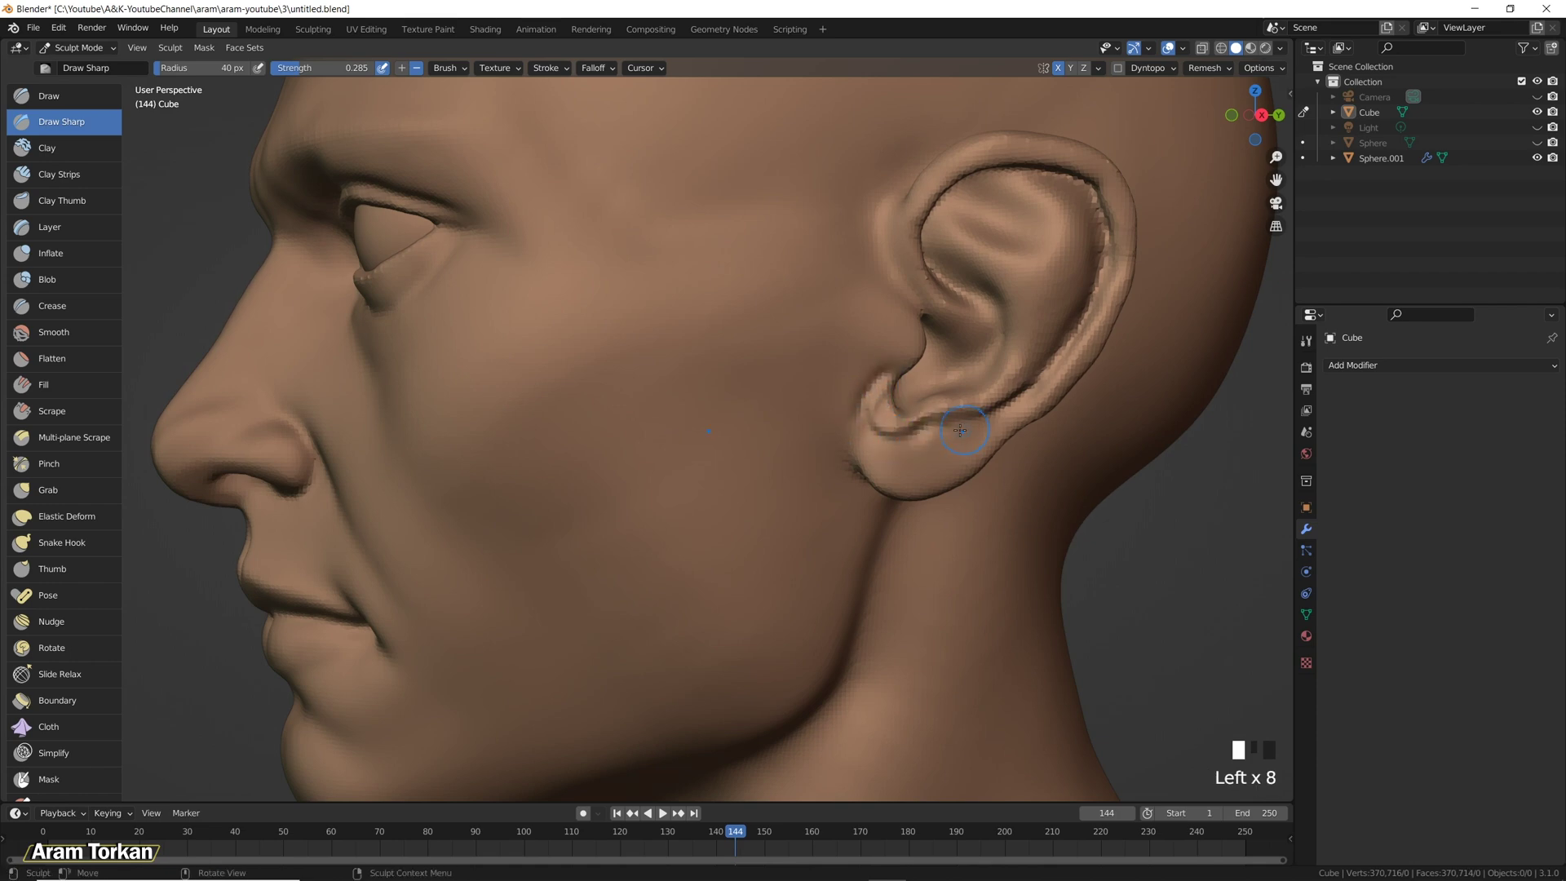
{"action": "left_click_drag", "start_coordinate": [964, 430], "coordinate": [919, 435], "text": "shift"}
{"action": "left_click", "coordinate": [882, 418], "text": "ctrl"}
{"action": "left_click", "coordinate": [885, 417], "text": "ctrl"}
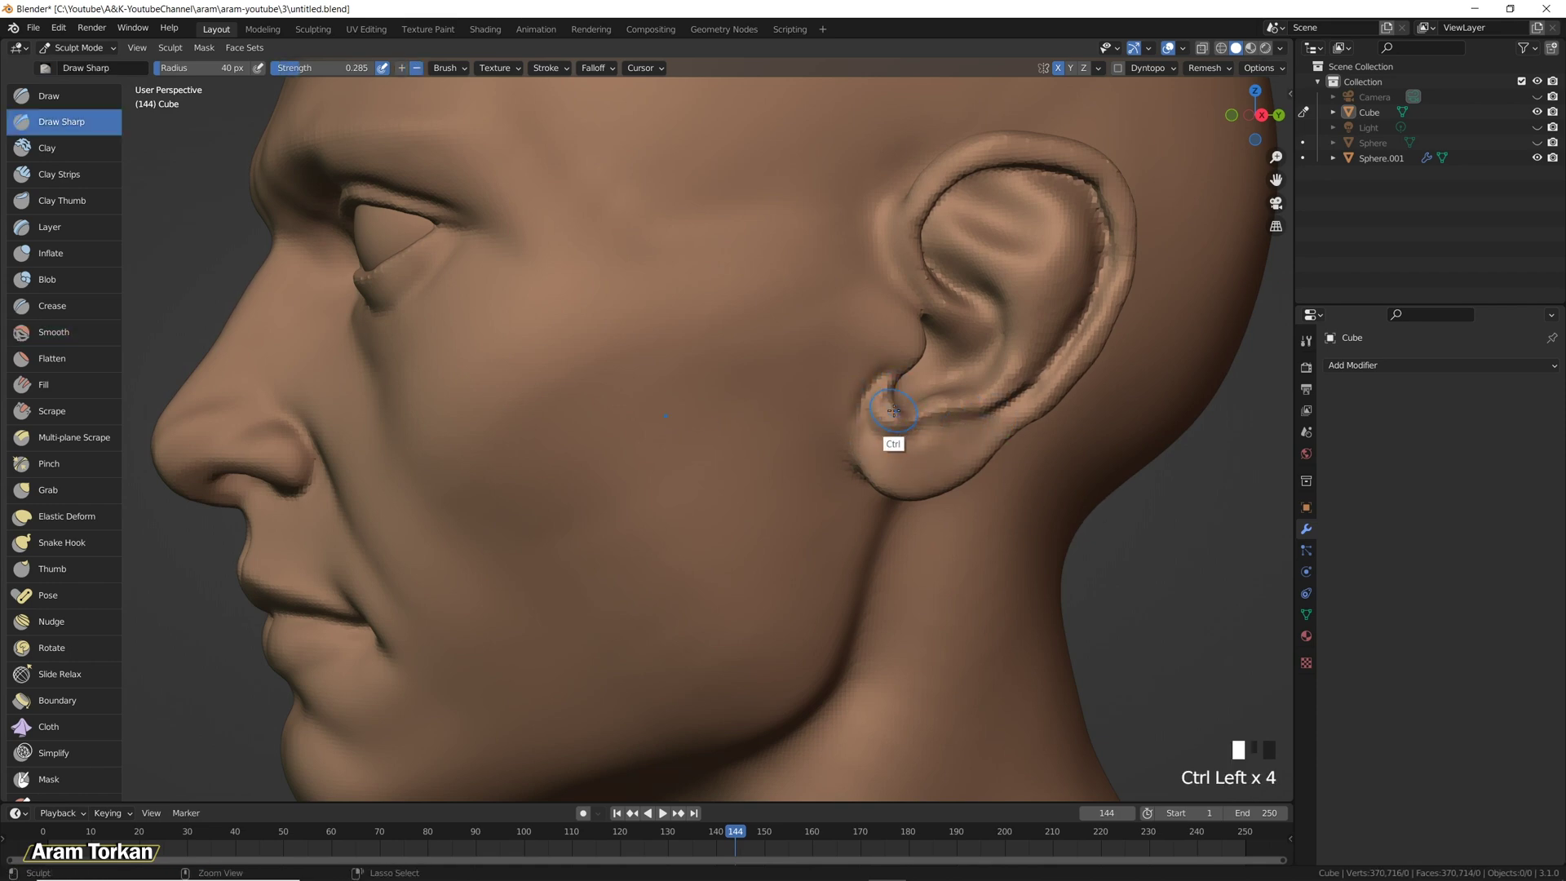
{"action": "left_click_drag", "start_coordinate": [881, 359], "coordinate": [879, 372], "text": "shift"}
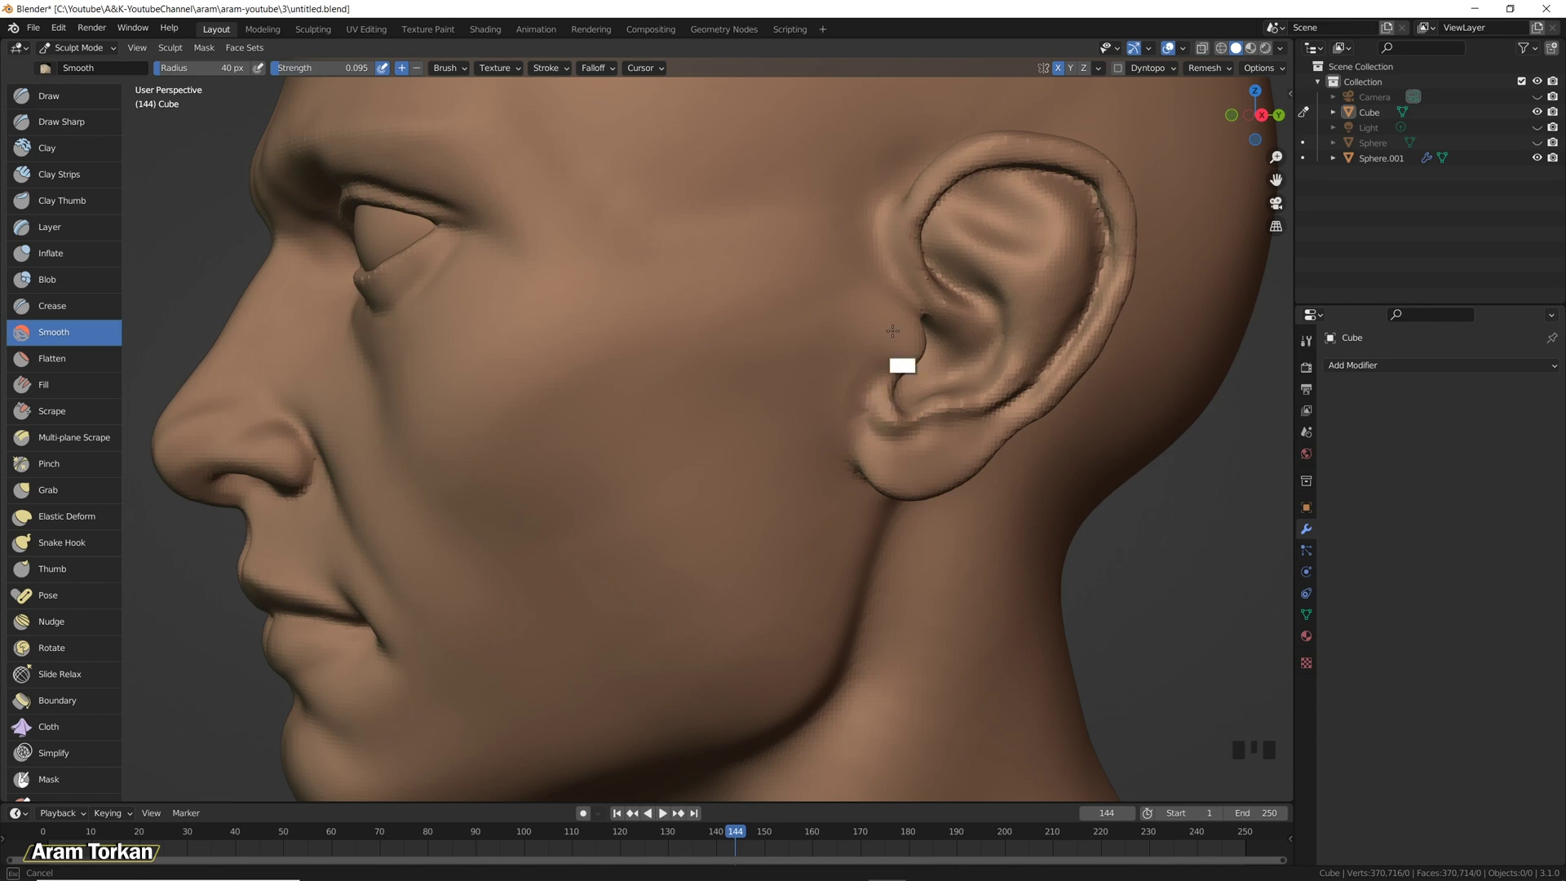
Deepen the notch between the tragus and the earlobe with Draw Sharp and soften it.
{"action": "left_click", "coordinate": [900, 428], "text": "ctrl"}
{"action": "left_click", "coordinate": [886, 408], "text": "ctrl"}
{"action": "left_click", "coordinate": [887, 408], "text": "ctrl"}
{"action": "left_click", "coordinate": [889, 406], "text": "ctrl"}
{"action": "left_click_drag", "start_coordinate": [889, 407], "coordinate": [891, 403], "text": "shift"}
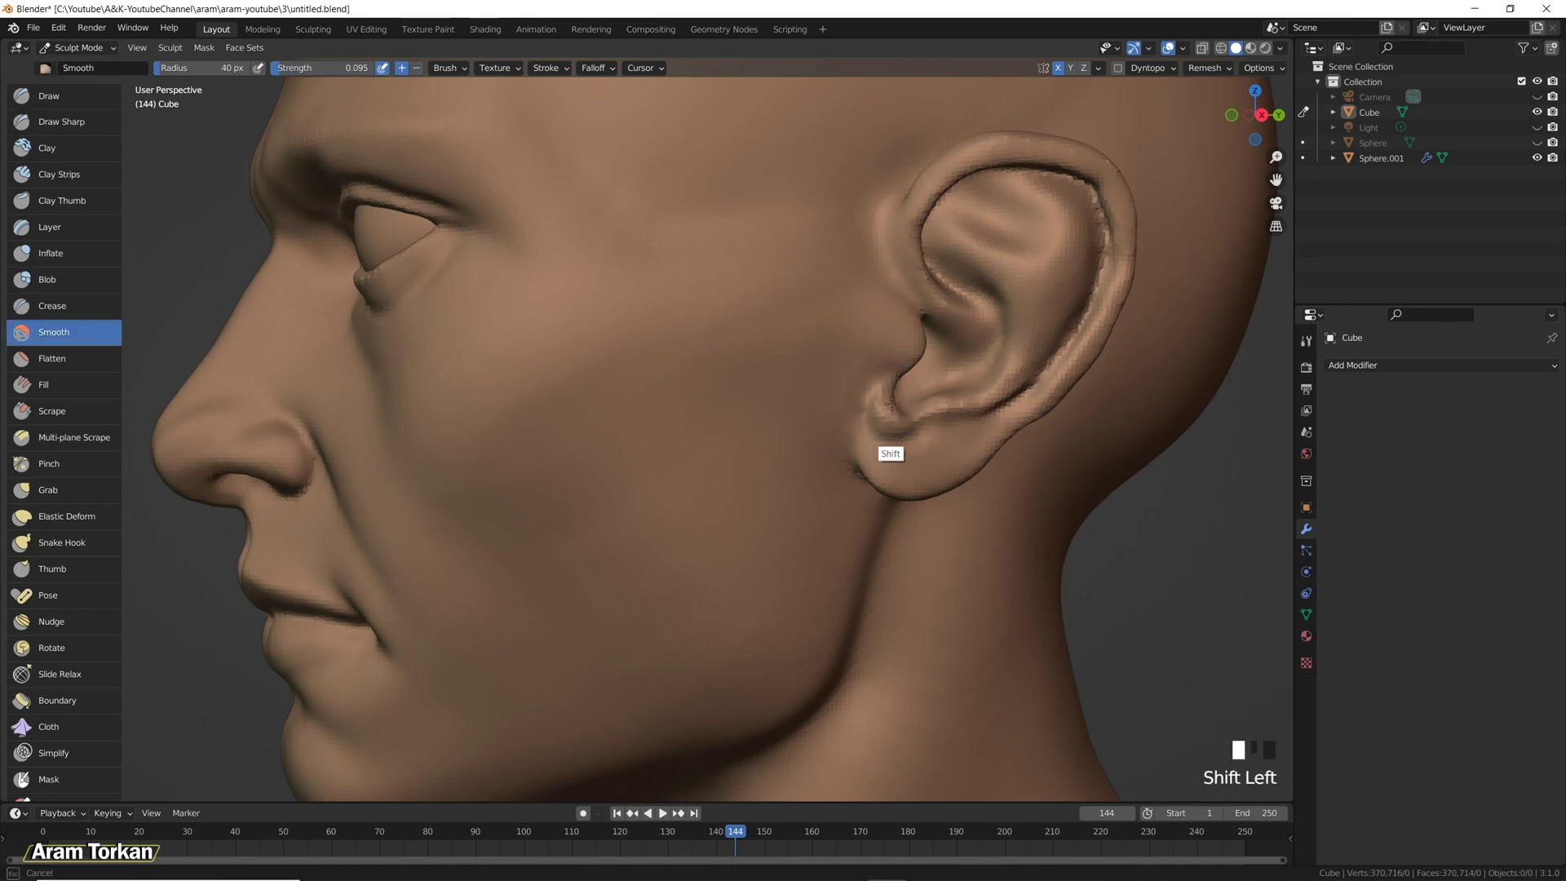
Undo the last notch stroke, sharpen the ridge above the earlobe, and smooth the inner ear.
{"action": "middle_click_drag", "start_coordinate": [846, 396], "coordinate": [954, 468], "text": "ctrl"}
{"action": "key", "text": "ctrl+z"}
{"action": "left_click", "coordinate": [860, 415], "text": "ctrl"}
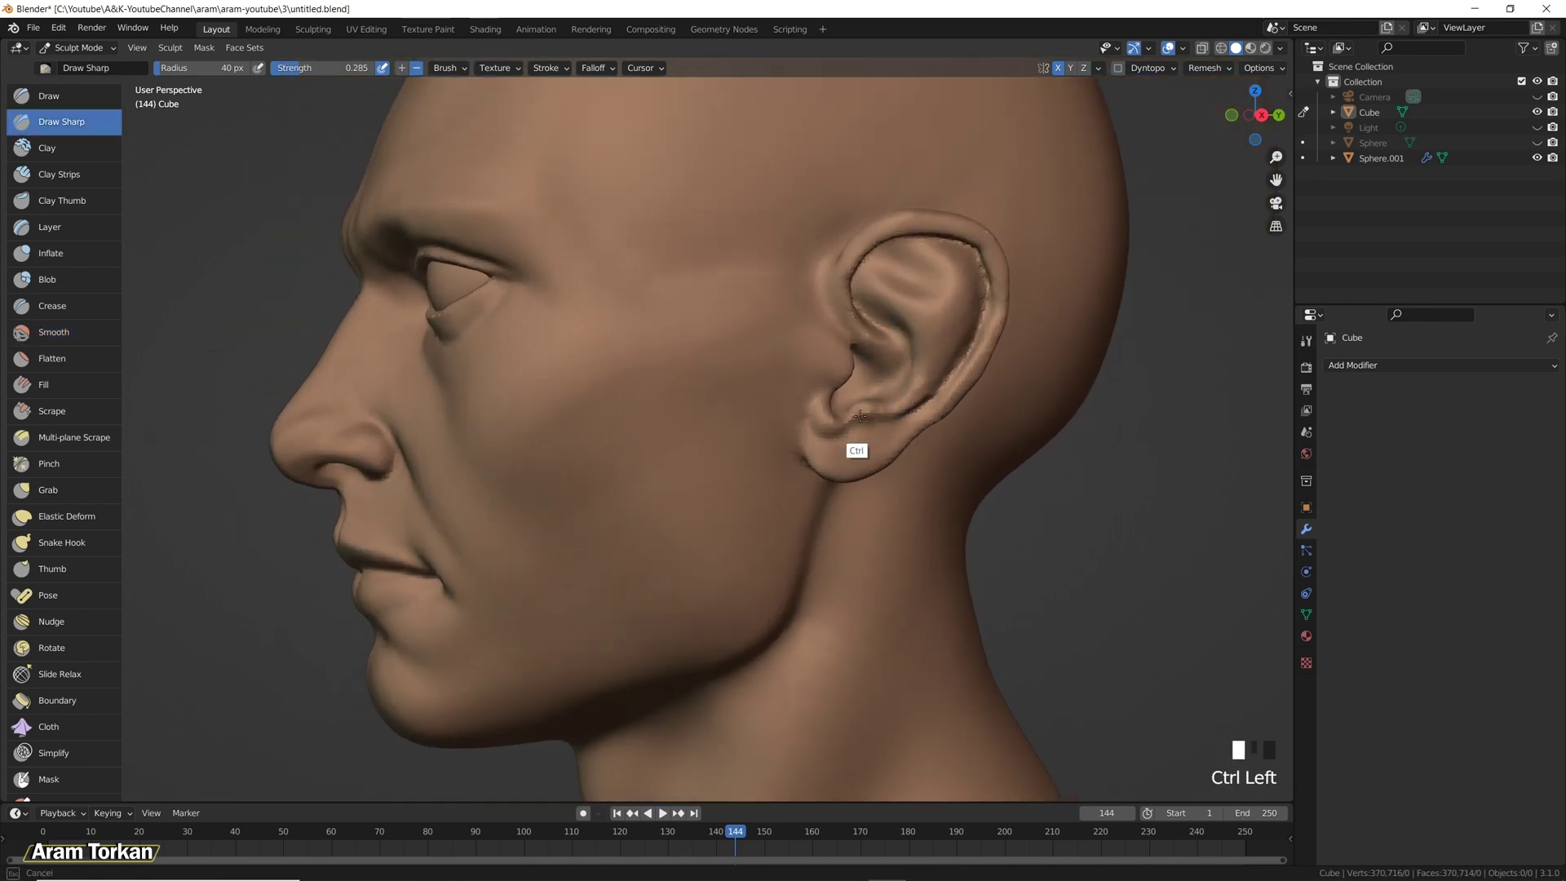
{"action": "mouse_move", "coordinate": [874, 420]}
{"action": "left_mouse_down", "text": "shift"}
{"action": "mouse_move", "coordinate": [846, 454]}
{"action": "mouse_move", "coordinate": [878, 448]}
{"action": "left_mouse_up", "text": "shift"}
{"action": "left_click", "coordinate": [893, 397], "text": "ctrl"}
{"action": "left_click", "coordinate": [895, 393], "text": "ctrl"}
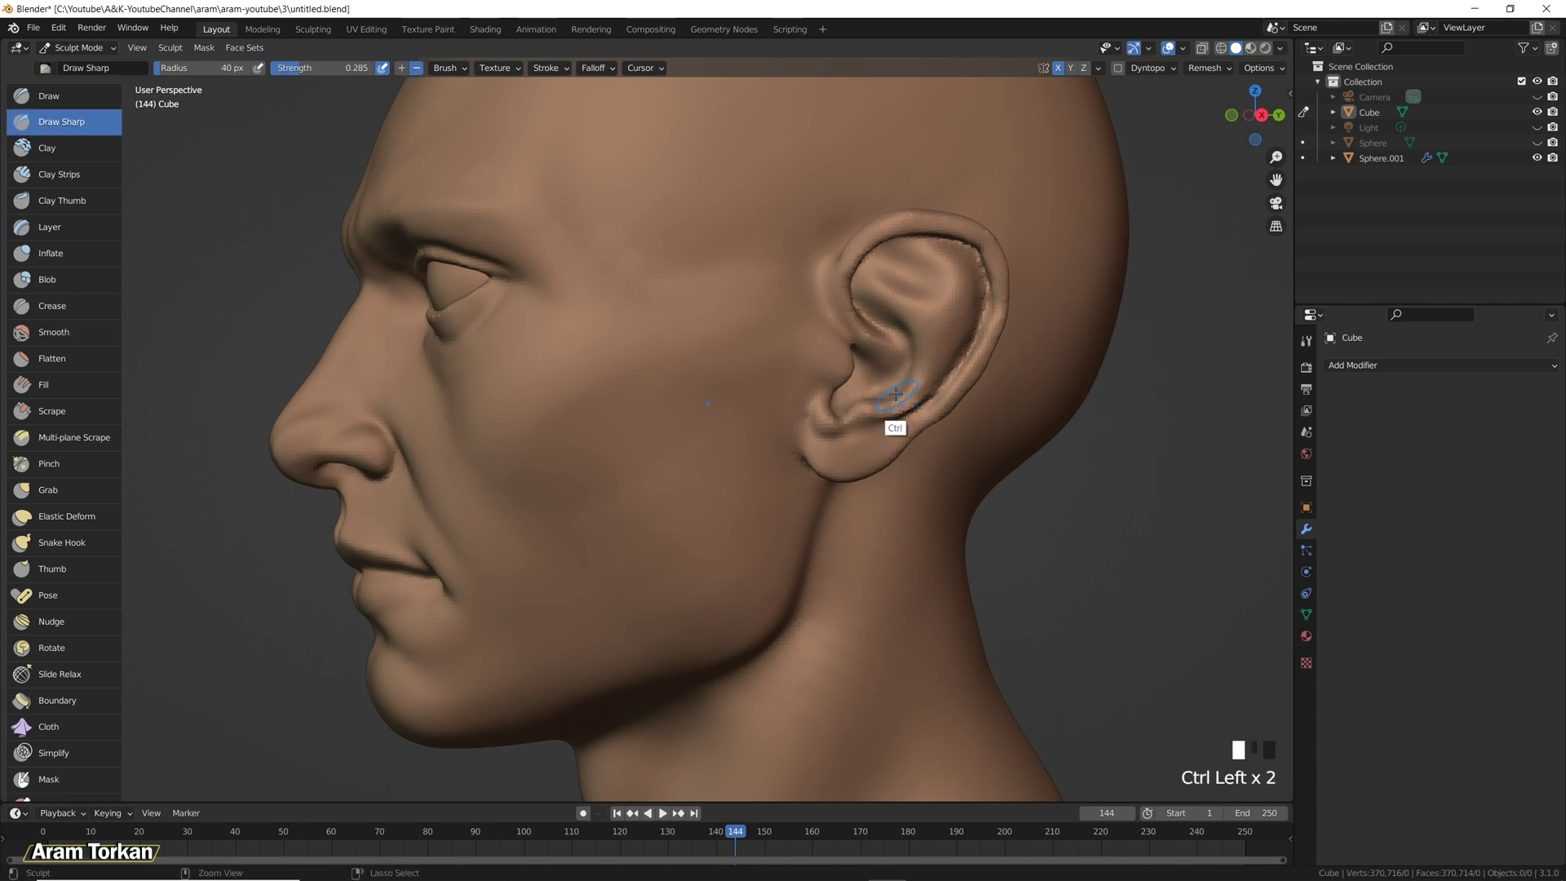
{"action": "left_click_drag", "start_coordinate": [941, 339], "coordinate": [934, 371], "text": "shift"}
Shape the forked fold in the upper inner ear with Draw Sharp at 40 px radius, and smooth the inner ear folds.
{"action": "left_click", "coordinate": [901, 277]}
{"action": "left_click", "coordinate": [904, 273]}
{"action": "left_click", "coordinate": [907, 268]}
{"action": "left_click", "coordinate": [922, 255]}
{"action": "left_click", "coordinate": [927, 259], "text": "ctrl"}
{"action": "left_click", "coordinate": [933, 262], "text": "ctrl"}
{"action": "left_click", "coordinate": [939, 266], "text": "ctrl"}
{"action": "mouse_move", "coordinate": [929, 277]}
{"action": "left_mouse_down", "text": "shift"}
{"action": "mouse_move", "coordinate": [866, 292]}
{"action": "mouse_move", "coordinate": [902, 319]}
{"action": "mouse_move", "coordinate": [949, 261]}
{"action": "mouse_move", "coordinate": [934, 325]}
{"action": "left_mouse_up", "text": "shift"}
{"action": "left_click_drag", "start_coordinate": [951, 381], "coordinate": [966, 311], "text": "shift"}
{"action": "mouse_move", "coordinate": [945, 379]}
{"action": "left_mouse_down", "text": "shift"}
{"action": "mouse_move", "coordinate": [896, 412]}
{"action": "mouse_move", "coordinate": [856, 405]}
{"action": "mouse_move", "coordinate": [896, 395]}
{"action": "mouse_move", "coordinate": [825, 405]}
{"action": "mouse_move", "coordinate": [841, 422]}
{"action": "mouse_move", "coordinate": [906, 426]}
{"action": "left_mouse_up", "text": "shift"}
{"action": "mouse_move", "coordinate": [846, 359]}
{"action": "left_mouse_down", "text": "shift"}
{"action": "mouse_move", "coordinate": [838, 383]}
{"action": "mouse_move", "coordinate": [892, 338]}
{"action": "left_mouse_up", "text": "shift"}
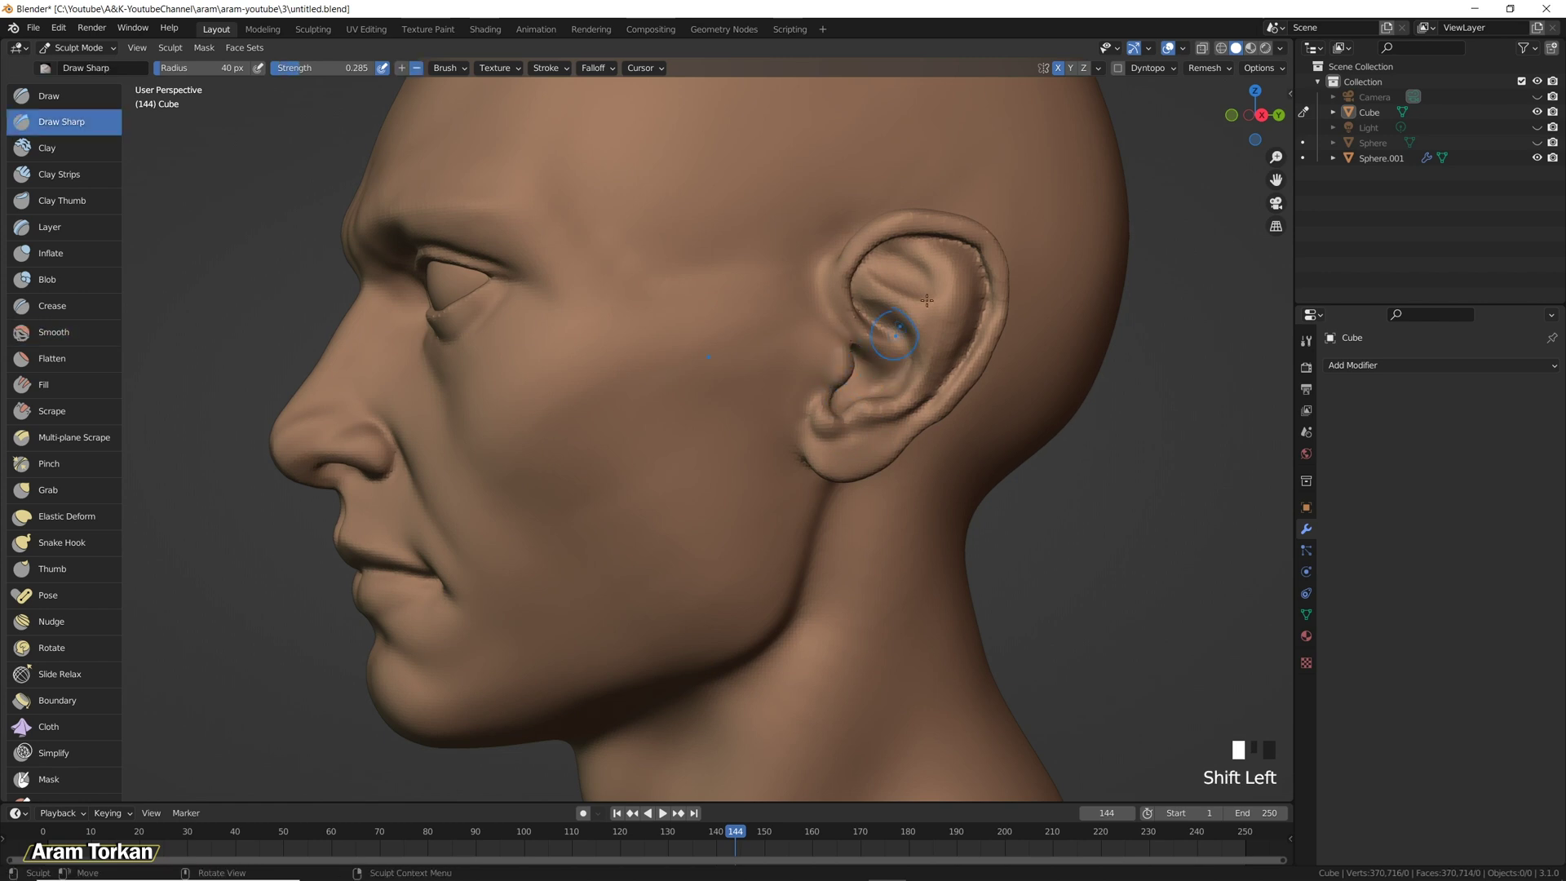
Adjust the ear with Grab, deepen the front rim and inner hollow with Draw Sharp at 63 px radius, and smooth.
{"action": "key", "text": "f"}
{"action": "left_click", "coordinate": [843, 267]}
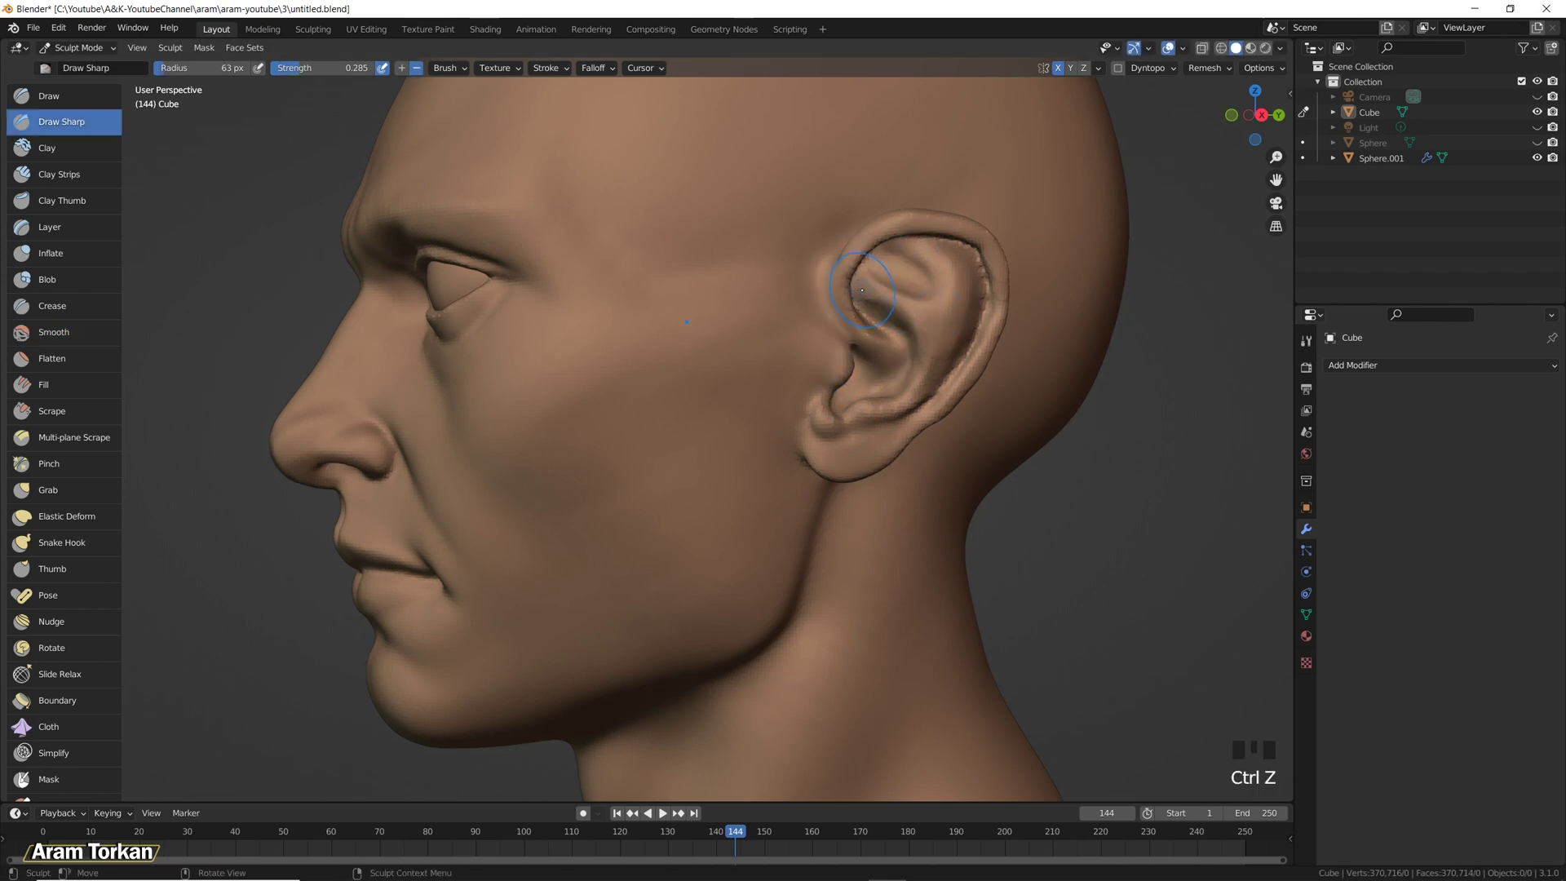
{"action": "key", "text": "g"}
{"action": "mouse_move", "coordinate": [861, 290]}
{"action": "left_mouse_down"}
{"action": "mouse_move", "coordinate": [842, 291]}
{"action": "mouse_move", "coordinate": [980, 254]}
{"action": "mouse_move", "coordinate": [943, 234]}
{"action": "mouse_move", "coordinate": [995, 272]}
{"action": "left_mouse_up"}
{"action": "key", "text": "shift+d"}
{"action": "left_click_drag", "start_coordinate": [848, 298], "coordinate": [862, 318], "text": "ctrl"}
{"action": "left_click_drag", "start_coordinate": [848, 300], "coordinate": [890, 416], "text": "ctrl"}
{"action": "mouse_move", "coordinate": [893, 346]}
{"action": "left_mouse_down"}
{"action": "mouse_move", "coordinate": [868, 316]}
{"action": "mouse_move", "coordinate": [884, 318]}
{"action": "left_mouse_up"}
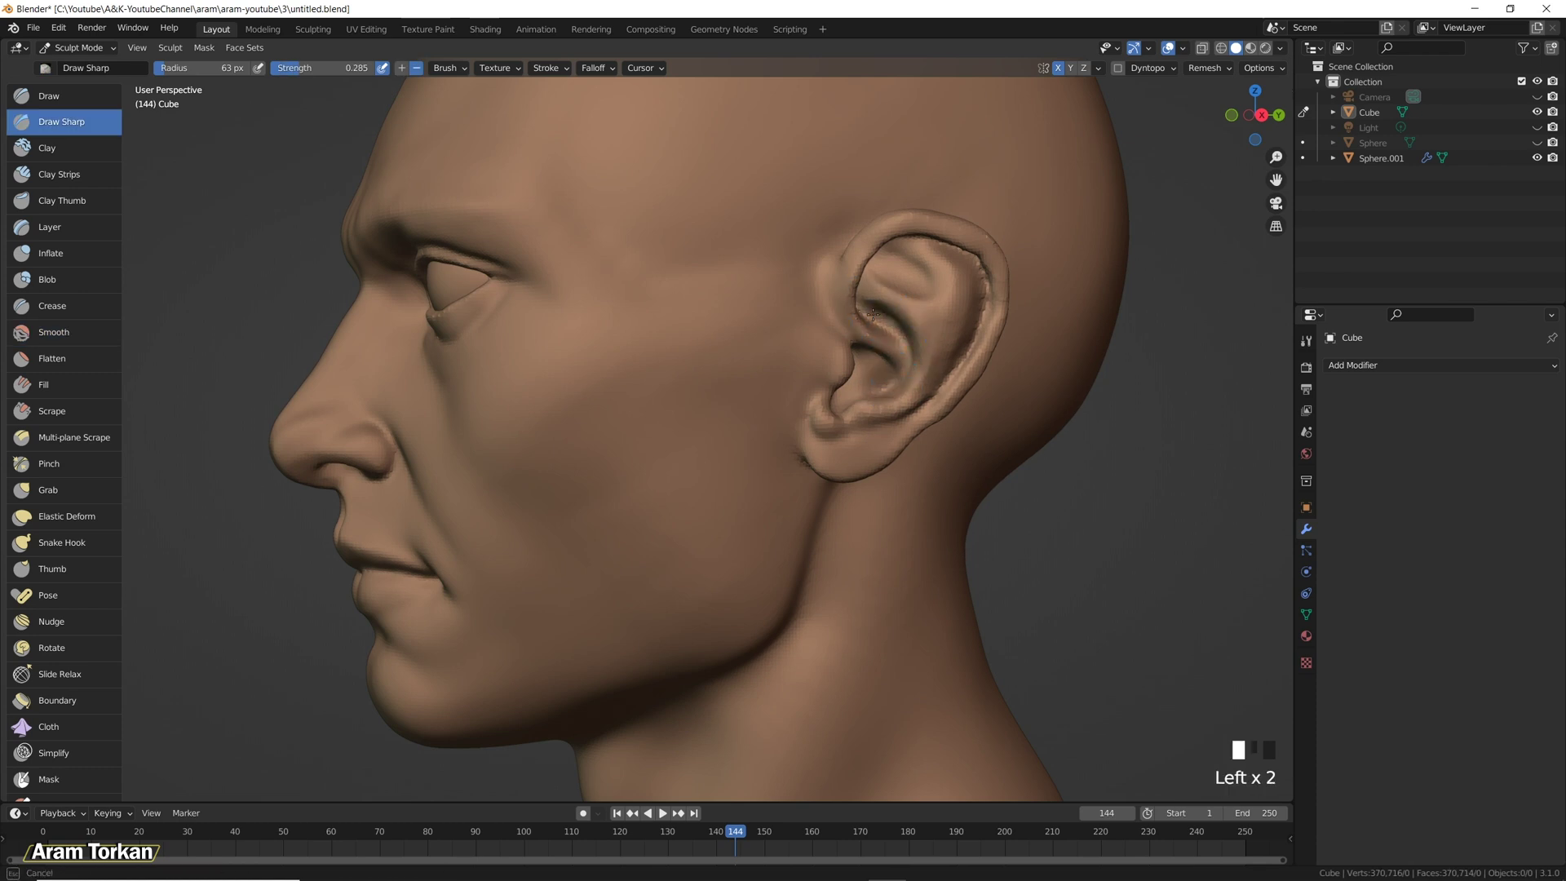
{"action": "mouse_move", "coordinate": [887, 392]}
{"action": "left_mouse_down", "text": "shift"}
{"action": "mouse_move", "coordinate": [885, 374]}
{"action": "mouse_move", "coordinate": [914, 328]}
{"action": "mouse_move", "coordinate": [854, 281]}
{"action": "mouse_move", "coordinate": [853, 303]}
{"action": "mouse_move", "coordinate": [888, 225]}
{"action": "mouse_move", "coordinate": [845, 322]}
{"action": "mouse_move", "coordinate": [914, 229]}
{"action": "mouse_move", "coordinate": [995, 281]}
{"action": "mouse_move", "coordinate": [975, 247]}
{"action": "mouse_move", "coordinate": [988, 334]}
{"action": "left_mouse_up", "text": "shift"}
Deepen the groove under the rear and upper outer rim of the ear with Draw Sharp at 63 px radius, and smooth it.
{"action": "mouse_move", "coordinate": [991, 318]}
{"action": "left_mouse_down", "text": "ctrl"}
{"action": "mouse_move", "coordinate": [964, 400]}
{"action": "mouse_move", "coordinate": [962, 378]}
{"action": "mouse_move", "coordinate": [895, 426]}
{"action": "mouse_move", "coordinate": [985, 298]}
{"action": "left_mouse_up", "text": "ctrl"}
{"action": "left_click_drag", "start_coordinate": [987, 294], "coordinate": [982, 314], "text": "ctrl"}
{"action": "left_click_drag", "start_coordinate": [982, 310], "coordinate": [977, 326], "text": "ctrl"}
{"action": "mouse_move", "coordinate": [960, 238]}
{"action": "left_mouse_down", "text": "ctrl"}
{"action": "mouse_move", "coordinate": [926, 235]}
{"action": "mouse_move", "coordinate": [993, 273]}
{"action": "left_mouse_up", "text": "ctrl"}
{"action": "left_click_drag", "start_coordinate": [985, 345], "coordinate": [1053, 322], "text": "shift"}
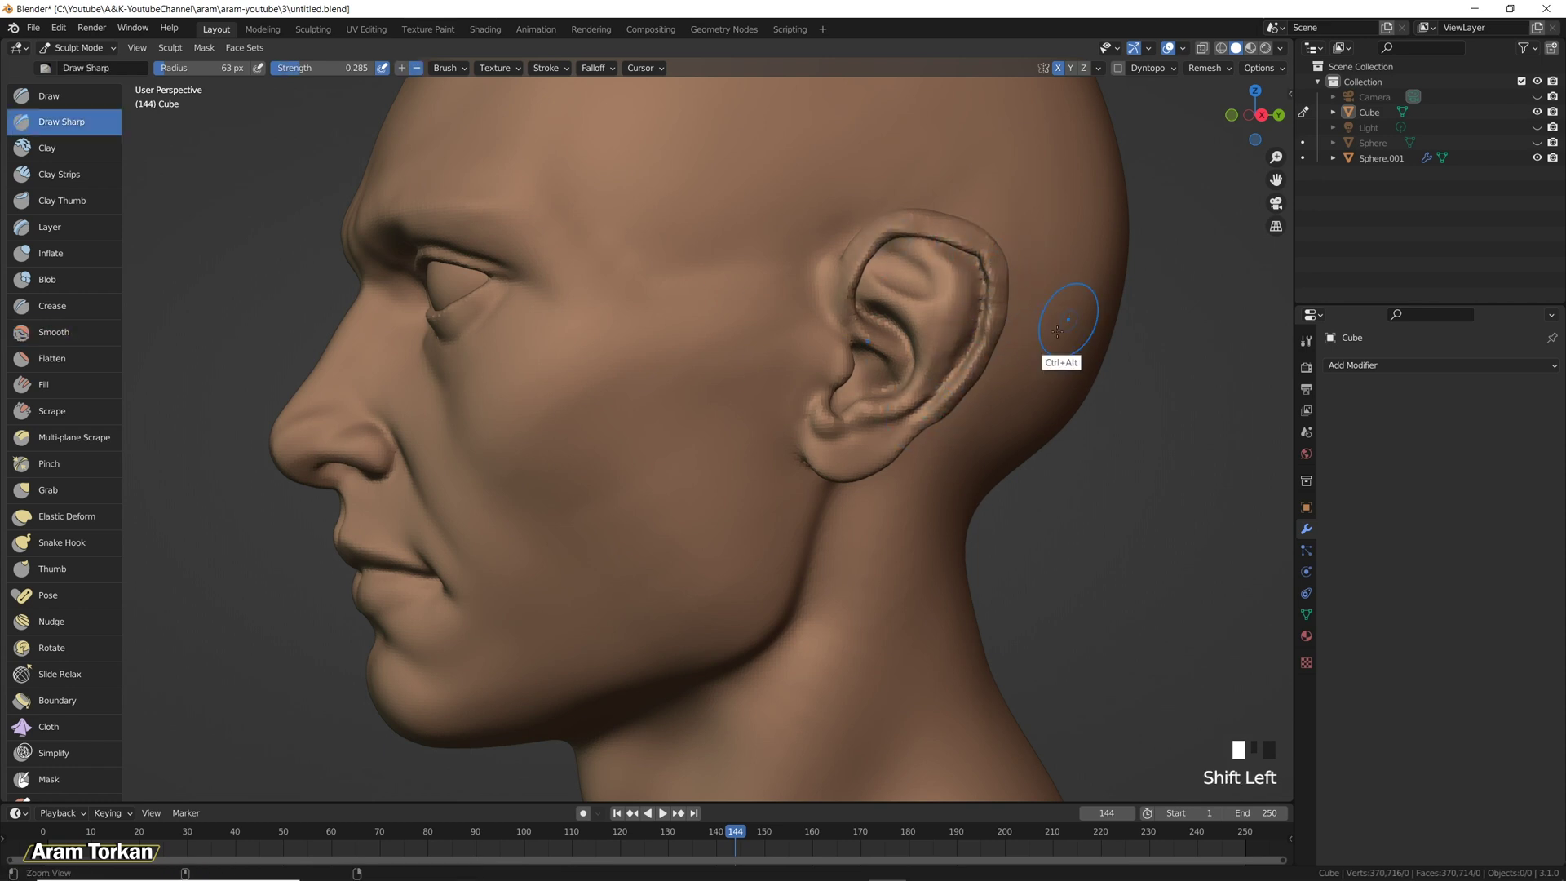
Smooth the front of the ear and refine its folds with Draw Sharp at 16 px radius.
{"action": "middle_click_drag", "start_coordinate": [1054, 322], "coordinate": [938, 342], "text": "ctrl"}
{"action": "left_click", "coordinate": [804, 367], "text": "shift"}
{"action": "middle_click_drag", "start_coordinate": [804, 367], "coordinate": [1127, 331], "text": "ctrl"}
{"action": "mouse_move", "coordinate": [807, 351]}
{"action": "left_mouse_down", "text": "shift"}
{"action": "mouse_move", "coordinate": [802, 407]}
{"action": "mouse_move", "coordinate": [817, 362]}
{"action": "mouse_move", "coordinate": [767, 335]}
{"action": "mouse_move", "coordinate": [819, 392]}
{"action": "left_mouse_up", "text": "shift"}
{"action": "mouse_move", "coordinate": [819, 392]}
{"action": "left_mouse_down"}
{"action": "mouse_move", "coordinate": [812, 345]}
{"action": "mouse_move", "coordinate": [776, 454]}
{"action": "left_mouse_up"}
{"action": "middle_click_drag", "start_coordinate": [776, 454], "coordinate": [897, 294]}
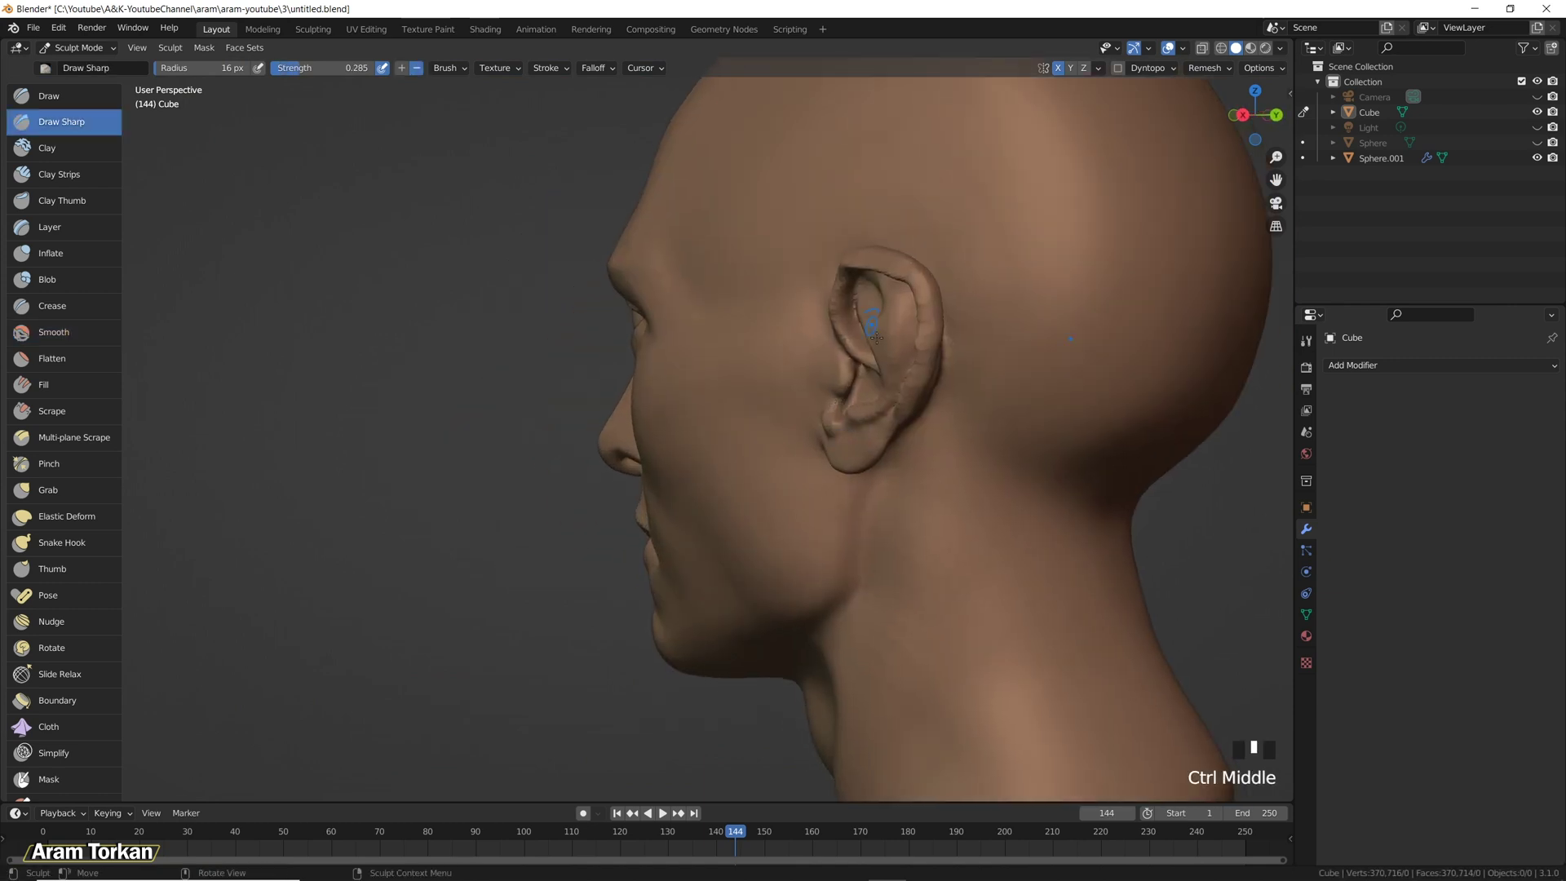
{"action": "key", "text": "g"}
{"action": "left_click_drag", "start_coordinate": [897, 293], "coordinate": [905, 292]}
{"action": "key", "text": "ctrl+z"}
Smooth the mouth corners in front view and refine the lower lip with Draw Sharp at 16 px radius.
{"action": "scroll", "coordinate": [902, 280], "scroll_direction": "down", "scroll_amount": 3}
{"action": "key", "text": "KP_1"}
{"action": "left_click_drag", "start_coordinate": [744, 523], "coordinate": [685, 499], "text": "shift"}
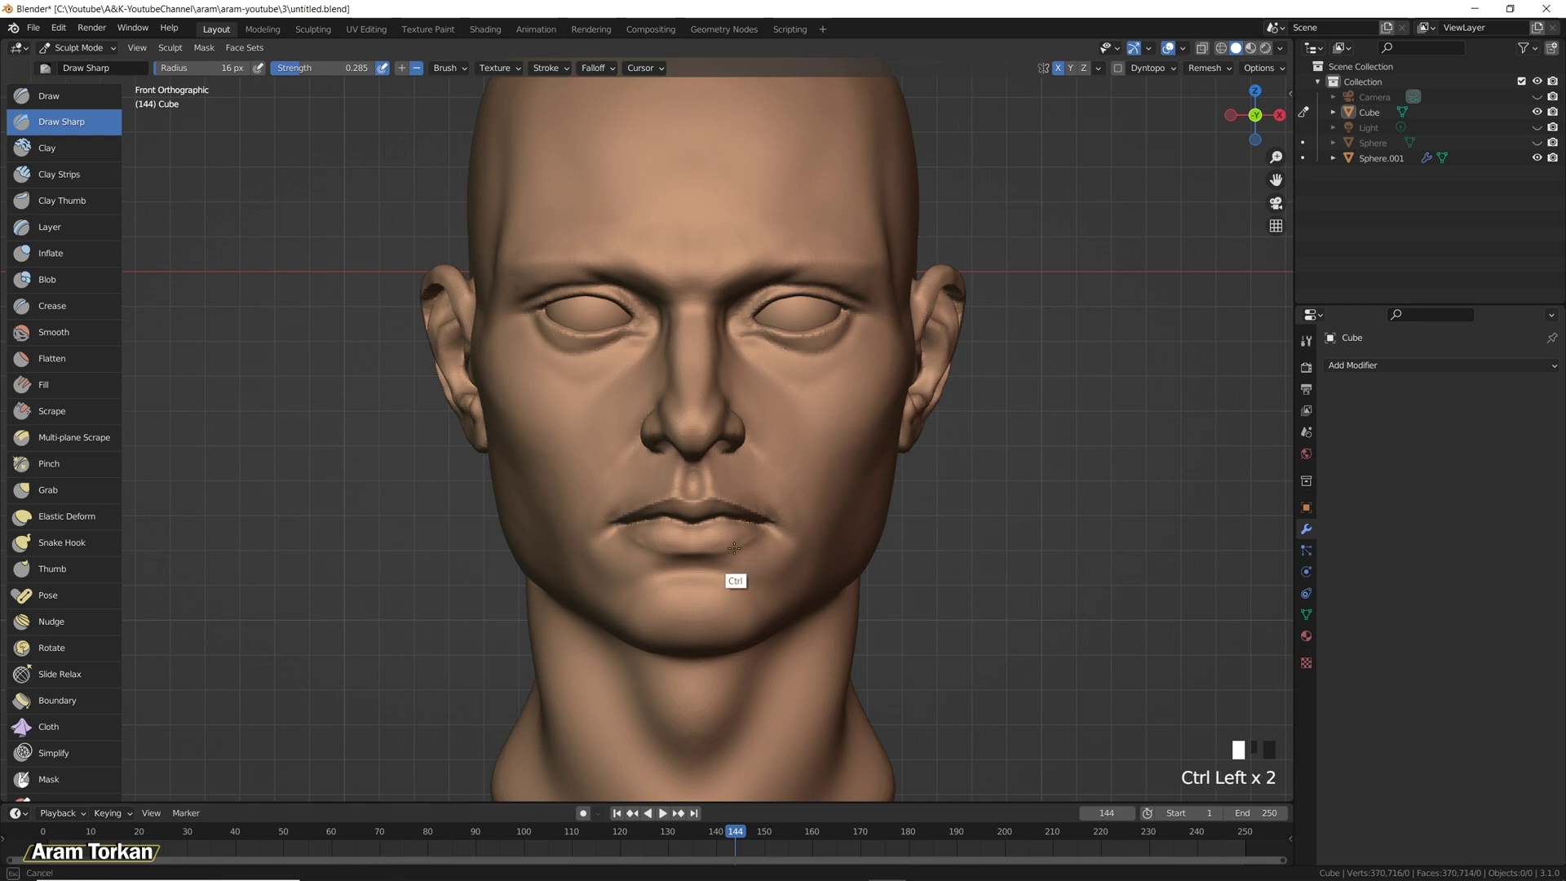
{"action": "mouse_move", "coordinate": [760, 527]}
{"action": "left_mouse_down"}
{"action": "mouse_move", "coordinate": [717, 547]}
{"action": "mouse_move", "coordinate": [751, 539]}
{"action": "left_mouse_up"}
{"action": "mouse_move", "coordinate": [687, 535]}
{"action": "middle_mouse_down"}
{"action": "mouse_move", "coordinate": [839, 608]}
{"action": "mouse_move", "coordinate": [902, 552]}
{"action": "mouse_move", "coordinate": [728, 503]}
{"action": "mouse_move", "coordinate": [815, 622]}
{"action": "mouse_move", "coordinate": [712, 529]}
{"action": "mouse_move", "coordinate": [849, 566]}
{"action": "mouse_move", "coordinate": [769, 601]}
{"action": "mouse_move", "coordinate": [710, 573]}
{"action": "middle_mouse_up"}
Define the lower lip's border with Draw Sharp at 36 px radius, and smooth the lips and mouth corners.
{"action": "key", "text": "f"}
{"action": "left_click", "coordinate": [707, 523]}
{"action": "left_click", "coordinate": [711, 573]}
{"action": "left_click", "coordinate": [708, 565], "text": "ctrl"}
{"action": "left_click", "coordinate": [706, 557], "text": "ctrl"}
{"action": "left_click", "coordinate": [716, 571], "text": "ctrl"}
{"action": "left_click", "coordinate": [730, 529], "text": "shift"}
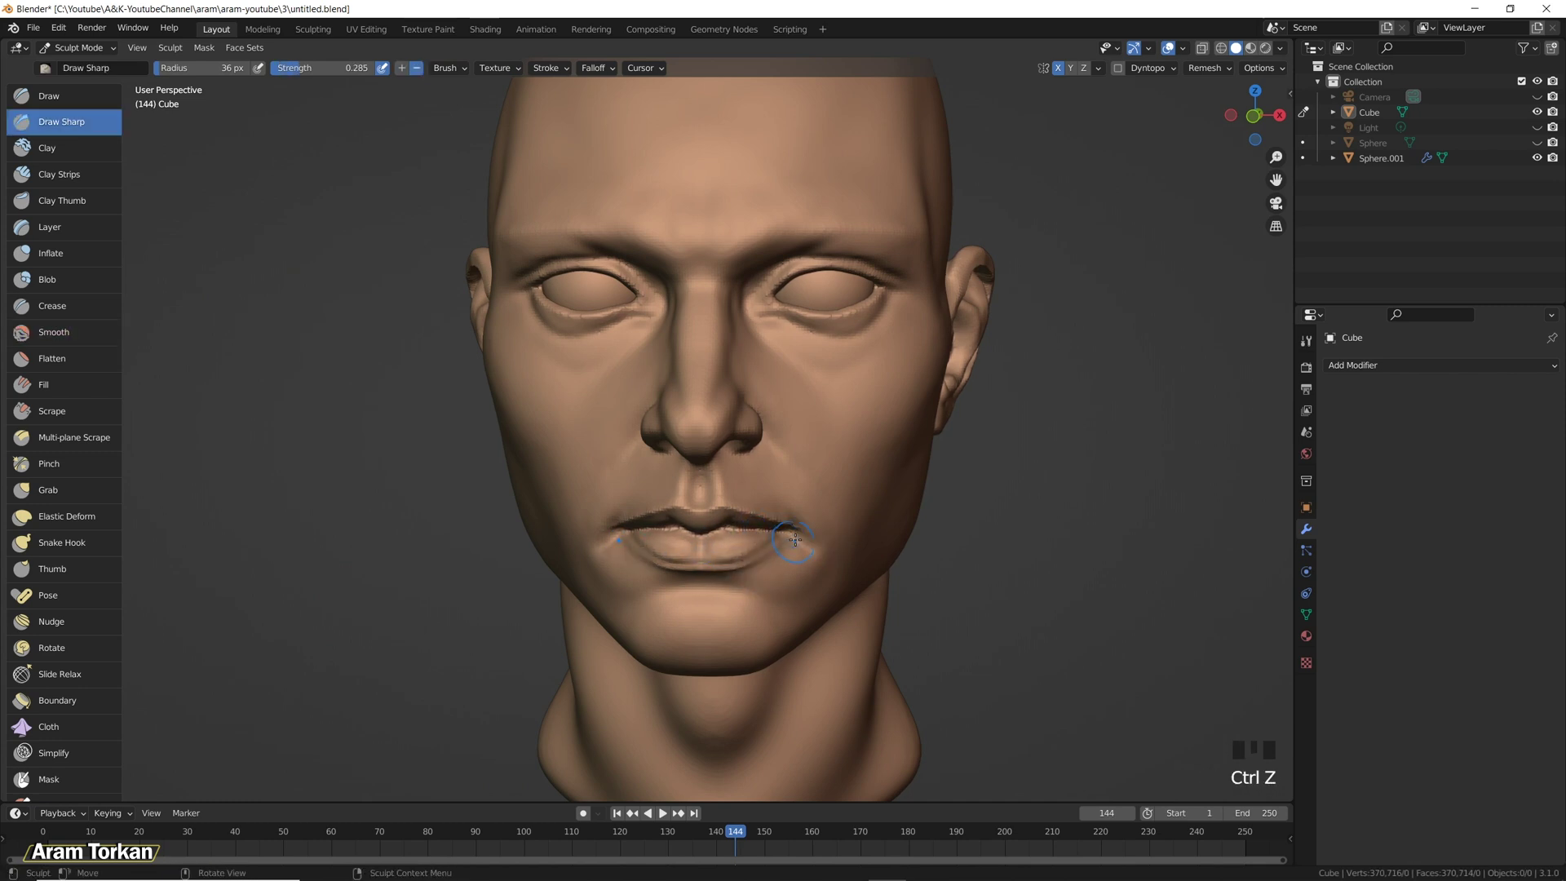
{"action": "left_click", "coordinate": [809, 549], "text": "shift"}
{"action": "middle_click_drag", "start_coordinate": [818, 562], "coordinate": [817, 575]}
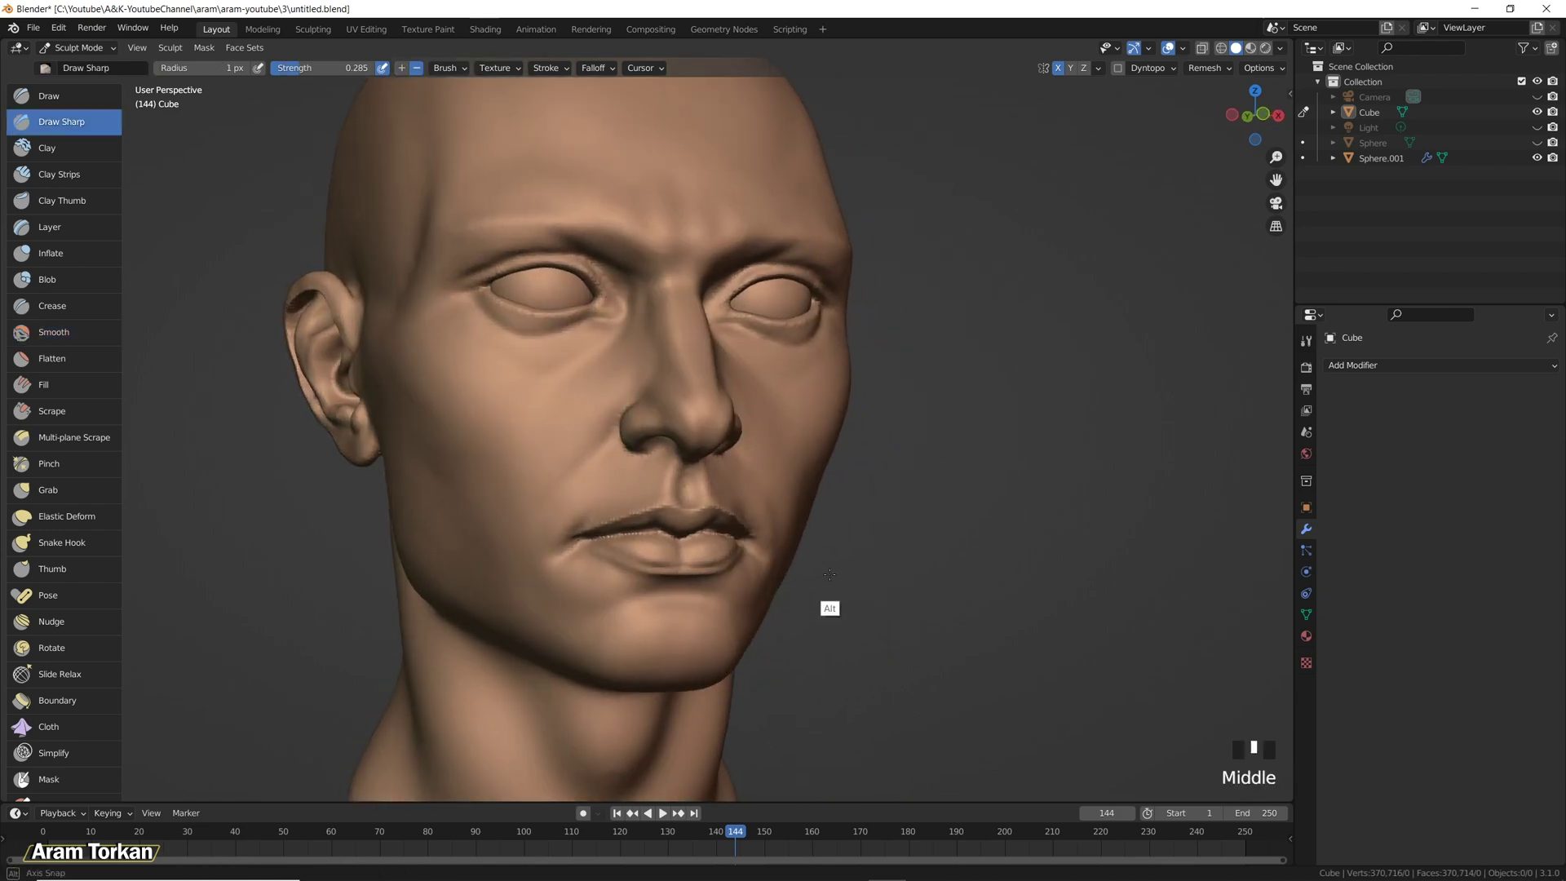
Smooth the lower lip and soften the area around the mouth, switching to Clay Strips to fill the lips.
{"action": "left_click", "coordinate": [723, 581], "text": "shift"}
{"action": "mouse_move", "coordinate": [724, 581]}
{"action": "middle_mouse_down"}
{"action": "mouse_move", "coordinate": [733, 538]}
{"action": "mouse_move", "coordinate": [681, 554]}
{"action": "mouse_move", "coordinate": [590, 515]}
{"action": "mouse_move", "coordinate": [652, 543]}
{"action": "mouse_move", "coordinate": [619, 526]}
{"action": "mouse_move", "coordinate": [644, 528]}
{"action": "mouse_move", "coordinate": [620, 566]}
{"action": "mouse_move", "coordinate": [660, 559]}
{"action": "middle_mouse_up"}
{"action": "left_click", "coordinate": [680, 555], "text": "shift"}
{"action": "left_click", "coordinate": [62, 173]}
{"action": "left_click", "coordinate": [652, 542], "text": "shift"}
{"action": "left_click", "coordinate": [618, 528], "text": "shift"}
Undo the last stroke, sharpen the line between the lips with Draw Sharp, and smooth below the mouth corner.
{"action": "left_click", "coordinate": [61, 121]}
{"action": "key", "text": "ctrl+z"}
{"action": "left_click", "coordinate": [644, 526]}
{"action": "left_click", "coordinate": [559, 566], "text": "shift"}
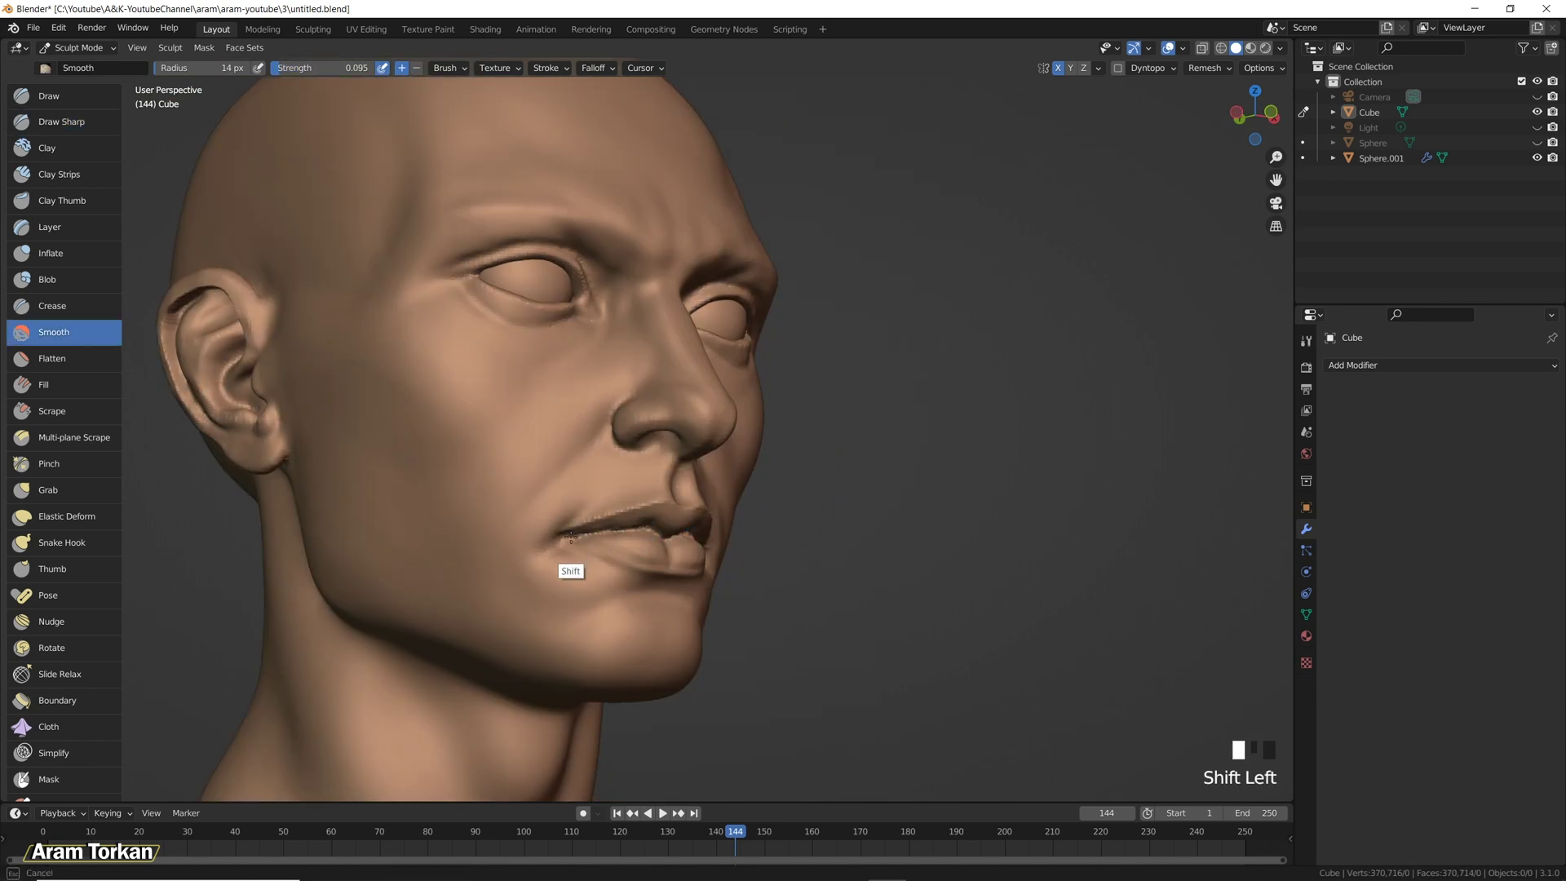
Try to build up and smooth the lips and the area below them with Clay Strips at 28 px radius.
{"action": "mouse_move", "coordinate": [559, 566]}
{"action": "middle_mouse_down"}
{"action": "mouse_move", "coordinate": [664, 542]}
{"action": "mouse_move", "coordinate": [792, 559]}
{"action": "middle_mouse_up"}
{"action": "left_click", "coordinate": [689, 523]}
{"action": "key", "text": "ctrl+z"}
{"action": "key", "text": "ctrl+z"}
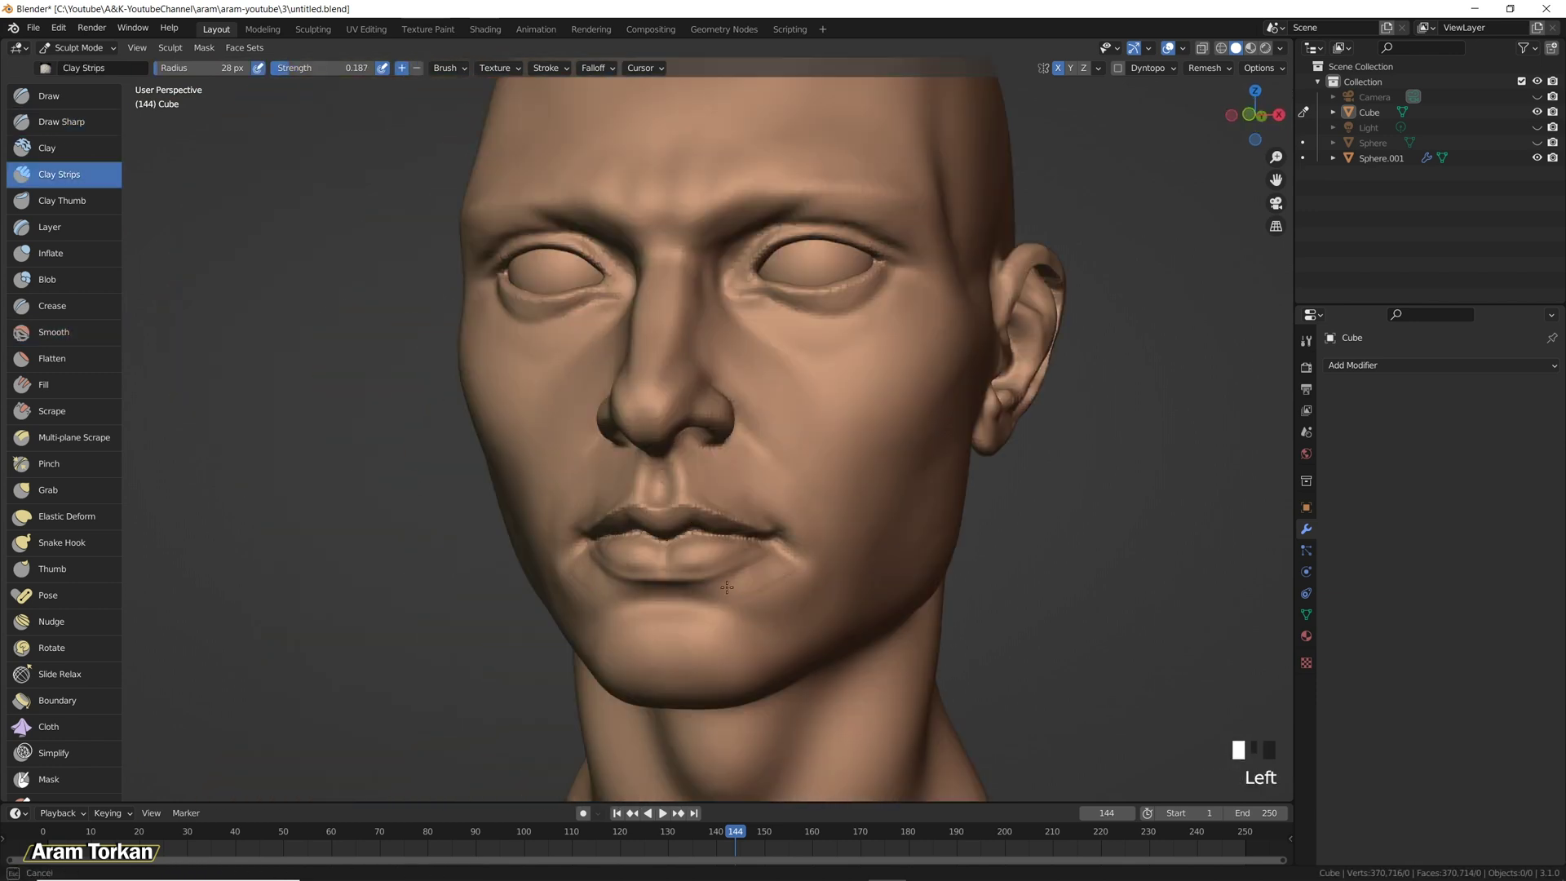
{"action": "mouse_move", "coordinate": [814, 575]}
{"action": "left_mouse_down", "text": "shift"}
{"action": "mouse_move", "coordinate": [811, 620]}
{"action": "mouse_move", "coordinate": [779, 613]}
{"action": "mouse_move", "coordinate": [774, 589]}
{"action": "mouse_move", "coordinate": [632, 605]}
{"action": "left_mouse_up", "text": "shift"}
{"action": "middle_click_drag", "start_coordinate": [632, 604], "coordinate": [522, 603]}
{"action": "key", "text": "ctrl+z"}
{"action": "key", "text": "ctrl+z"}
{"action": "key", "text": "ctrl+z"}
Refine the area around the mouth with Draw Sharp at strength 0.140 and 63 px radius, and smooth it.
{"action": "left_click_drag", "start_coordinate": [342, 68], "coordinate": [261, 91]}
{"action": "left_click", "coordinate": [519, 608]}
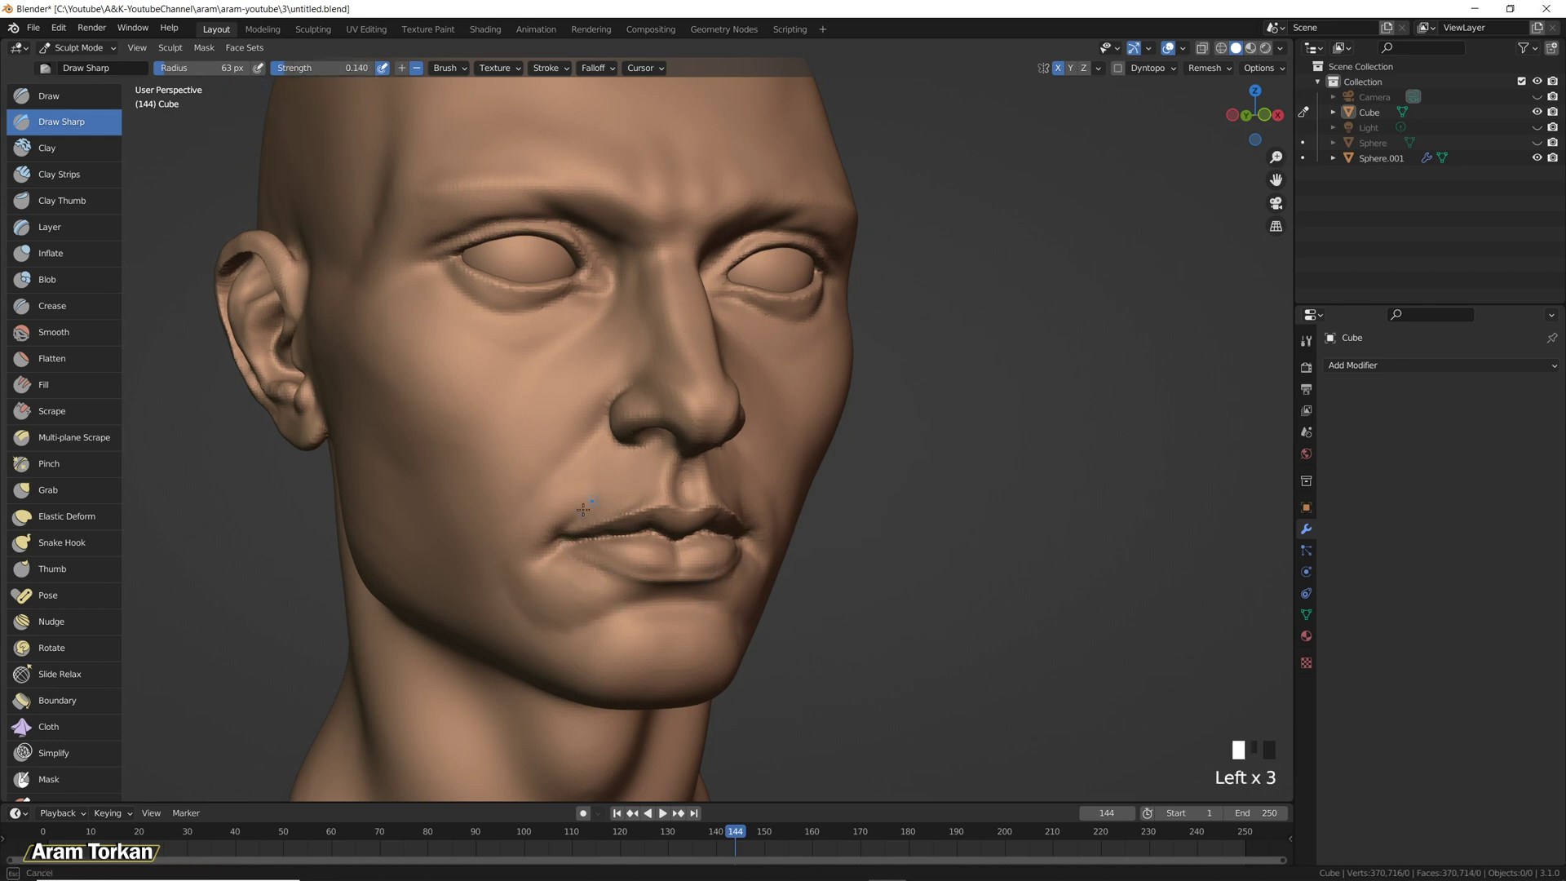
{"action": "middle_click_drag", "start_coordinate": [609, 635], "coordinate": [776, 615]}
{"action": "left_click", "coordinate": [775, 614], "text": "shift"}
{"action": "left_click_drag", "start_coordinate": [776, 611], "coordinate": [742, 631], "text": "shift"}
{"action": "mouse_move", "coordinate": [745, 508]}
{"action": "left_mouse_down", "text": "shift"}
{"action": "mouse_move", "coordinate": [653, 514]}
{"action": "mouse_move", "coordinate": [845, 549]}
{"action": "left_mouse_up", "text": "shift"}
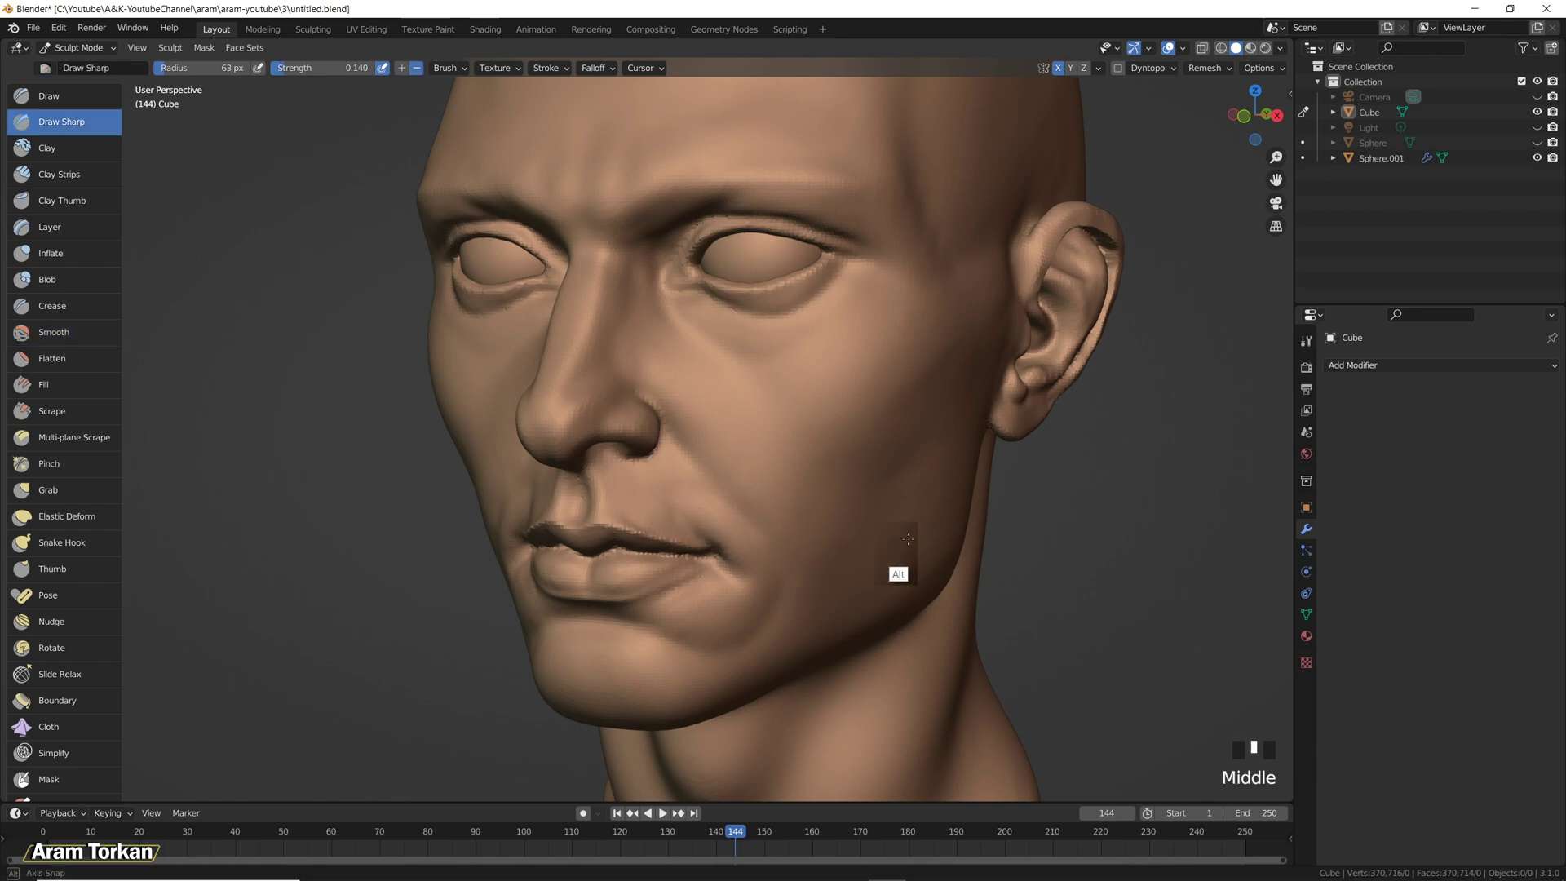
Shape the fold running from the nostril past the mouth corner, and refine the upper lip.
{"action": "middle_click_drag", "start_coordinate": [845, 549], "coordinate": [638, 469]}
{"action": "left_click", "coordinate": [638, 469]}
{"action": "left_click", "coordinate": [638, 469]}
{"action": "left_click_drag", "start_coordinate": [595, 481], "coordinate": [509, 642]}
{"action": "mouse_move", "coordinate": [471, 677]}
{"action": "middle_mouse_down", "text": "ctrl"}
{"action": "mouse_move", "coordinate": [828, 650]}
{"action": "mouse_move", "coordinate": [821, 601]}
{"action": "mouse_move", "coordinate": [883, 650]}
{"action": "mouse_move", "coordinate": [643, 539]}
{"action": "mouse_move", "coordinate": [824, 531]}
{"action": "mouse_move", "coordinate": [652, 542]}
{"action": "middle_mouse_up", "text": "ctrl"}
{"action": "left_click", "coordinate": [642, 539]}
{"action": "left_click", "coordinate": [642, 539]}
Sharpen the line between the lips near the mouth corner with Draw Sharp at 37 px radius.
{"action": "left_click", "coordinate": [62, 122]}
{"action": "left_click", "coordinate": [640, 545]}
{"action": "key", "text": "ctrl+z"}
{"action": "left_click_drag", "start_coordinate": [556, 576], "coordinate": [549, 580]}
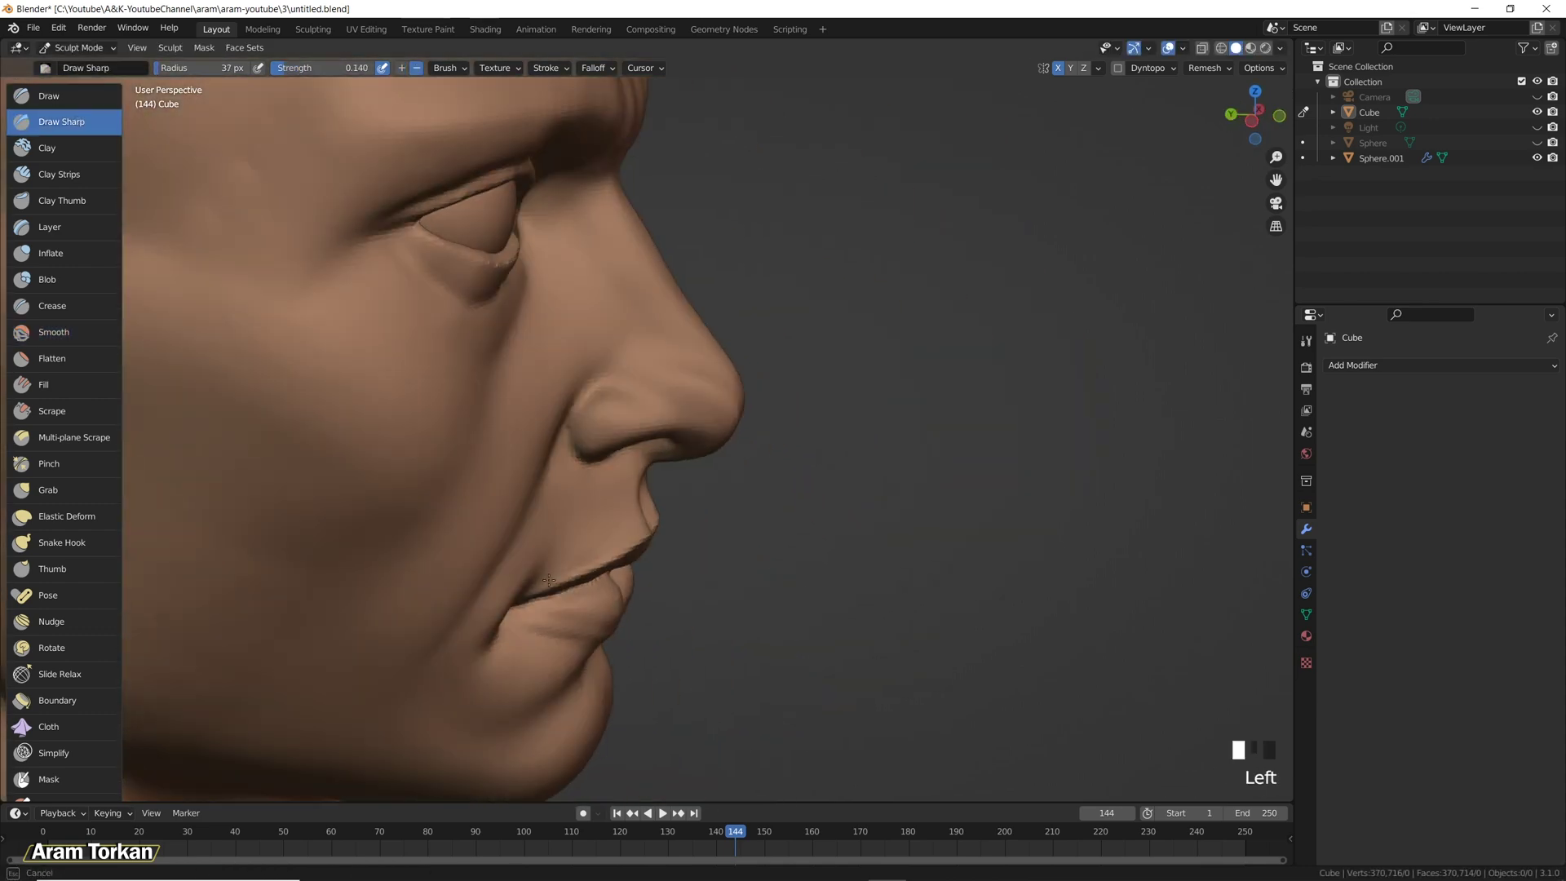
{"action": "mouse_move", "coordinate": [740, 543]}
{"action": "middle_mouse_down"}
{"action": "mouse_move", "coordinate": [735, 427]}
{"action": "mouse_move", "coordinate": [570, 456]}
{"action": "middle_mouse_up"}
Fill out the lower lip with Inflate at 20 px radius and strength 0.267, undo a stroke, and smooth the lip.
{"action": "left_click", "coordinate": [51, 253]}
{"action": "mouse_move", "coordinate": [652, 538]}
{"action": "middle_mouse_down"}
{"action": "mouse_move", "coordinate": [632, 555]}
{"action": "mouse_move", "coordinate": [677, 594]}
{"action": "mouse_move", "coordinate": [802, 620]}
{"action": "middle_mouse_up"}
{"action": "left_click_drag", "start_coordinate": [802, 621], "coordinate": [803, 621]}
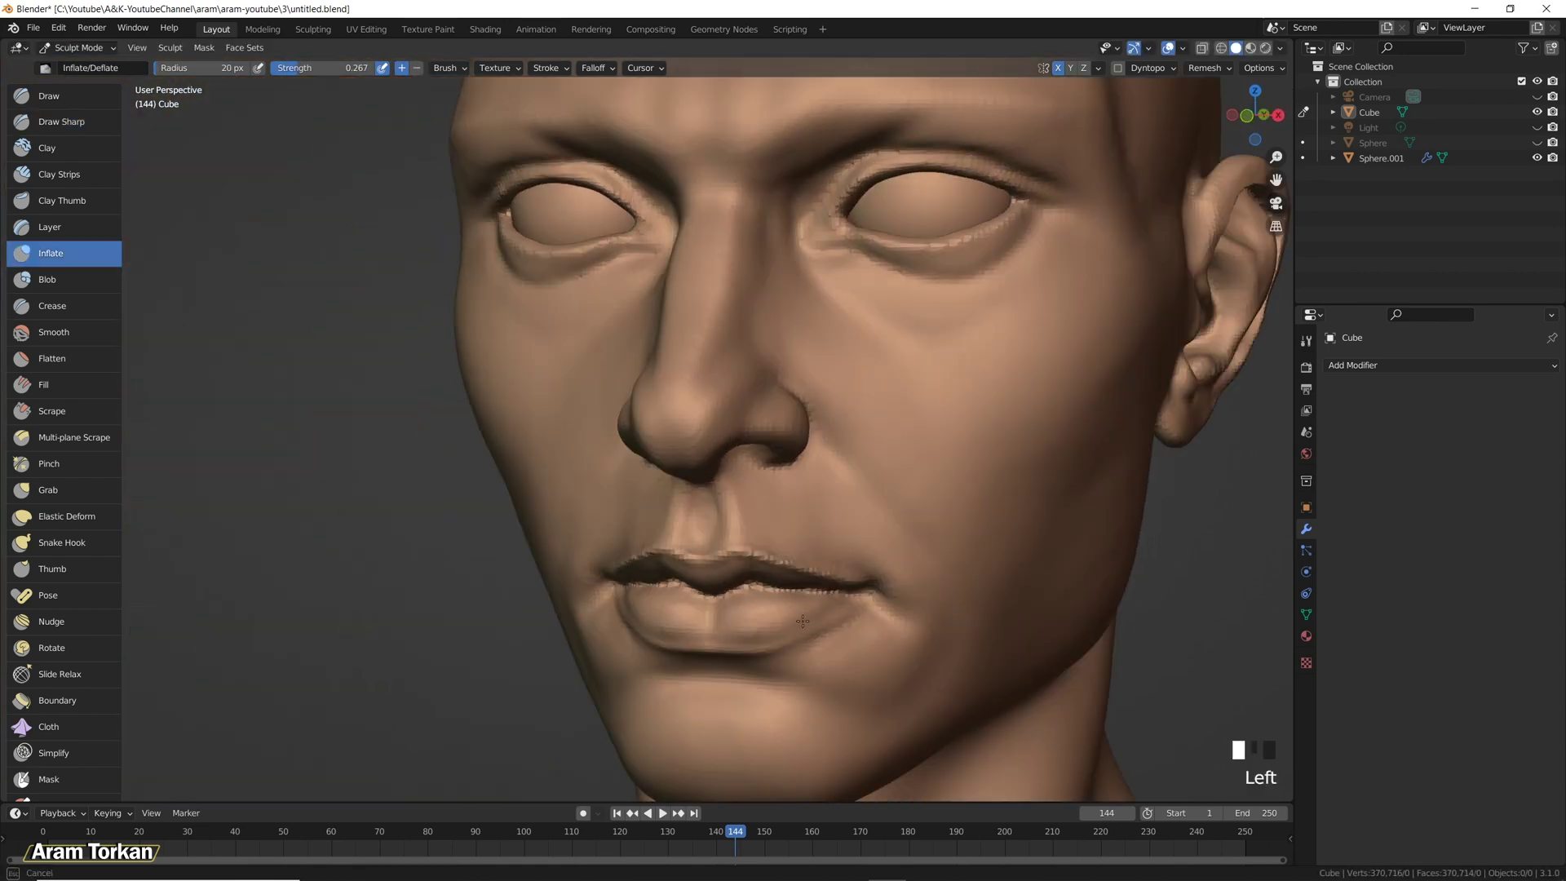
{"action": "middle_click_drag", "start_coordinate": [864, 602], "coordinate": [848, 587]}
{"action": "key", "text": "ctrl+z"}
{"action": "key", "text": "s"}
{"action": "left_click", "coordinate": [835, 604]}
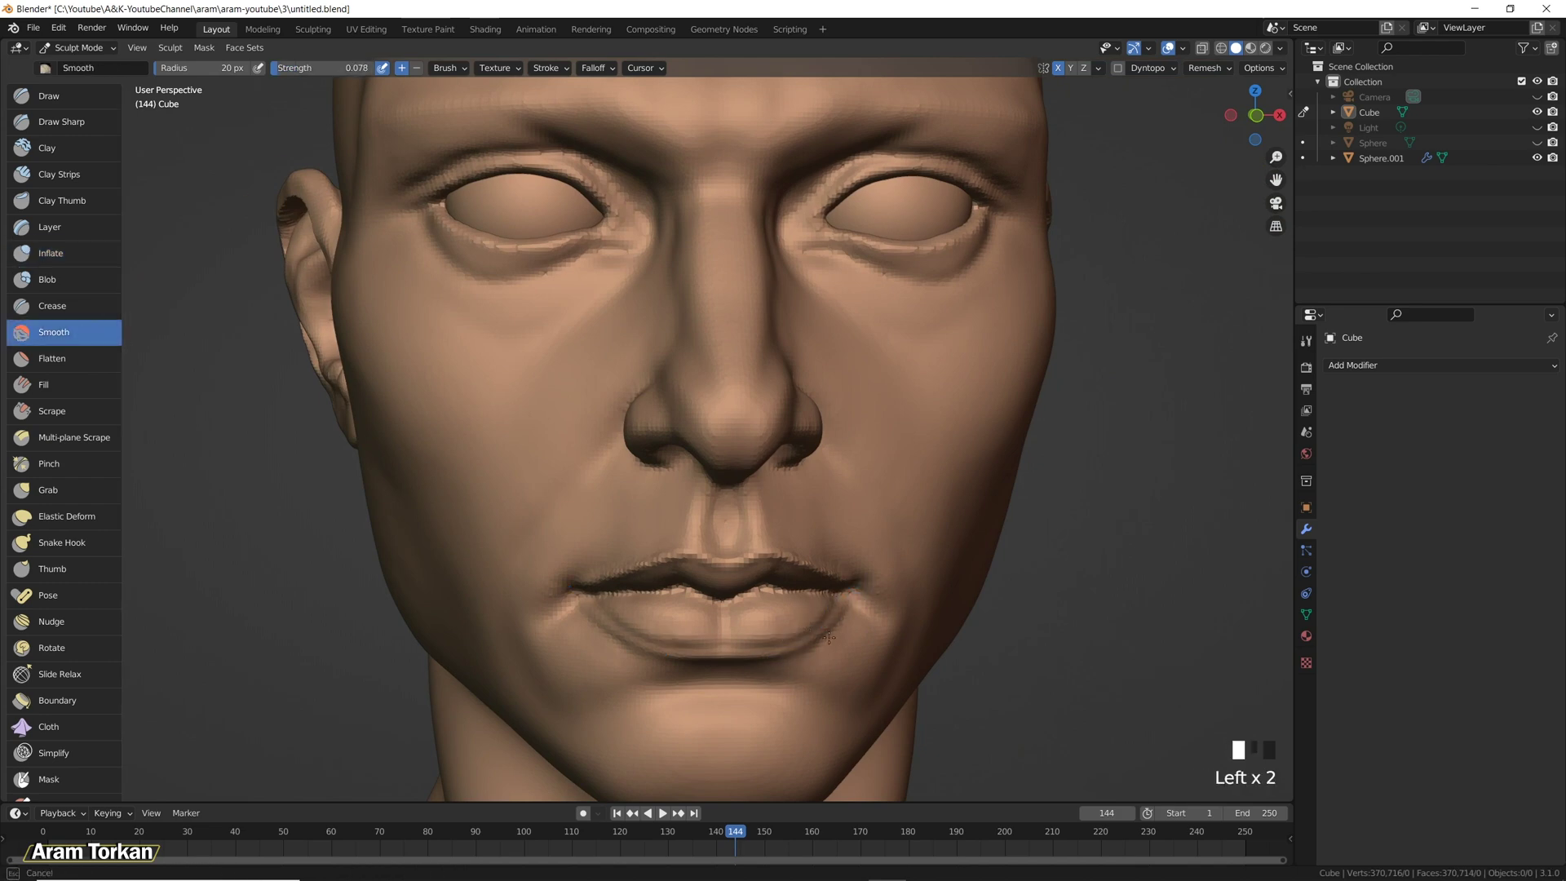
Deflate the area just above the upper lip with inverted Inflate strokes, and smooth it.
{"action": "key", "text": "i"}
{"action": "left_click", "coordinate": [731, 528], "text": "ctrl"}
{"action": "left_click", "coordinate": [687, 516], "text": "shift"}
Shape the underside of the nose and nostrils with Inflate at 20 px radius, and smooth the nose.
{"action": "mouse_move", "coordinate": [688, 516]}
{"action": "middle_mouse_down"}
{"action": "mouse_move", "coordinate": [735, 414]}
{"action": "mouse_move", "coordinate": [800, 465]}
{"action": "mouse_move", "coordinate": [845, 350]}
{"action": "mouse_move", "coordinate": [833, 400]}
{"action": "middle_mouse_up"}
{"action": "left_click", "coordinate": [735, 414]}
{"action": "left_click", "coordinate": [775, 494], "text": "ctrl"}
{"action": "left_click_drag", "start_coordinate": [1029, 397], "coordinate": [844, 405], "text": "alt"}
{"action": "left_click", "coordinate": [844, 405], "text": "shift"}
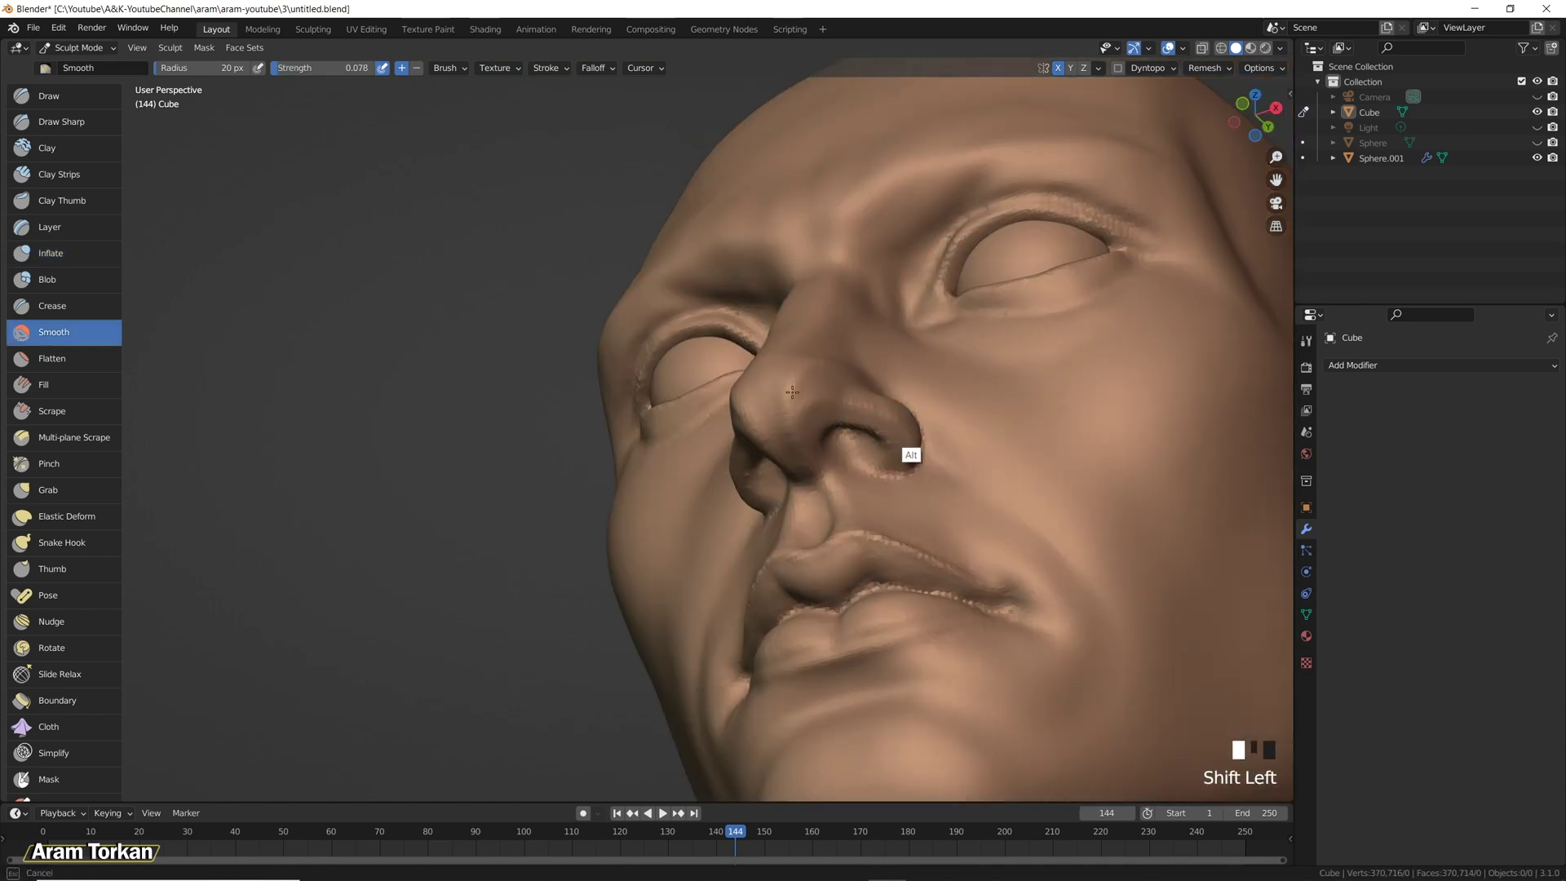
{"action": "middle_click_drag", "start_coordinate": [792, 392], "coordinate": [867, 370]}
{"action": "left_click", "coordinate": [874, 427], "text": "shift"}
{"action": "mouse_move", "coordinate": [873, 427]}
{"action": "middle_mouse_down", "text": "ctrl"}
{"action": "mouse_move", "coordinate": [902, 535]}
{"action": "mouse_move", "coordinate": [790, 515]}
{"action": "middle_mouse_up", "text": "ctrl"}
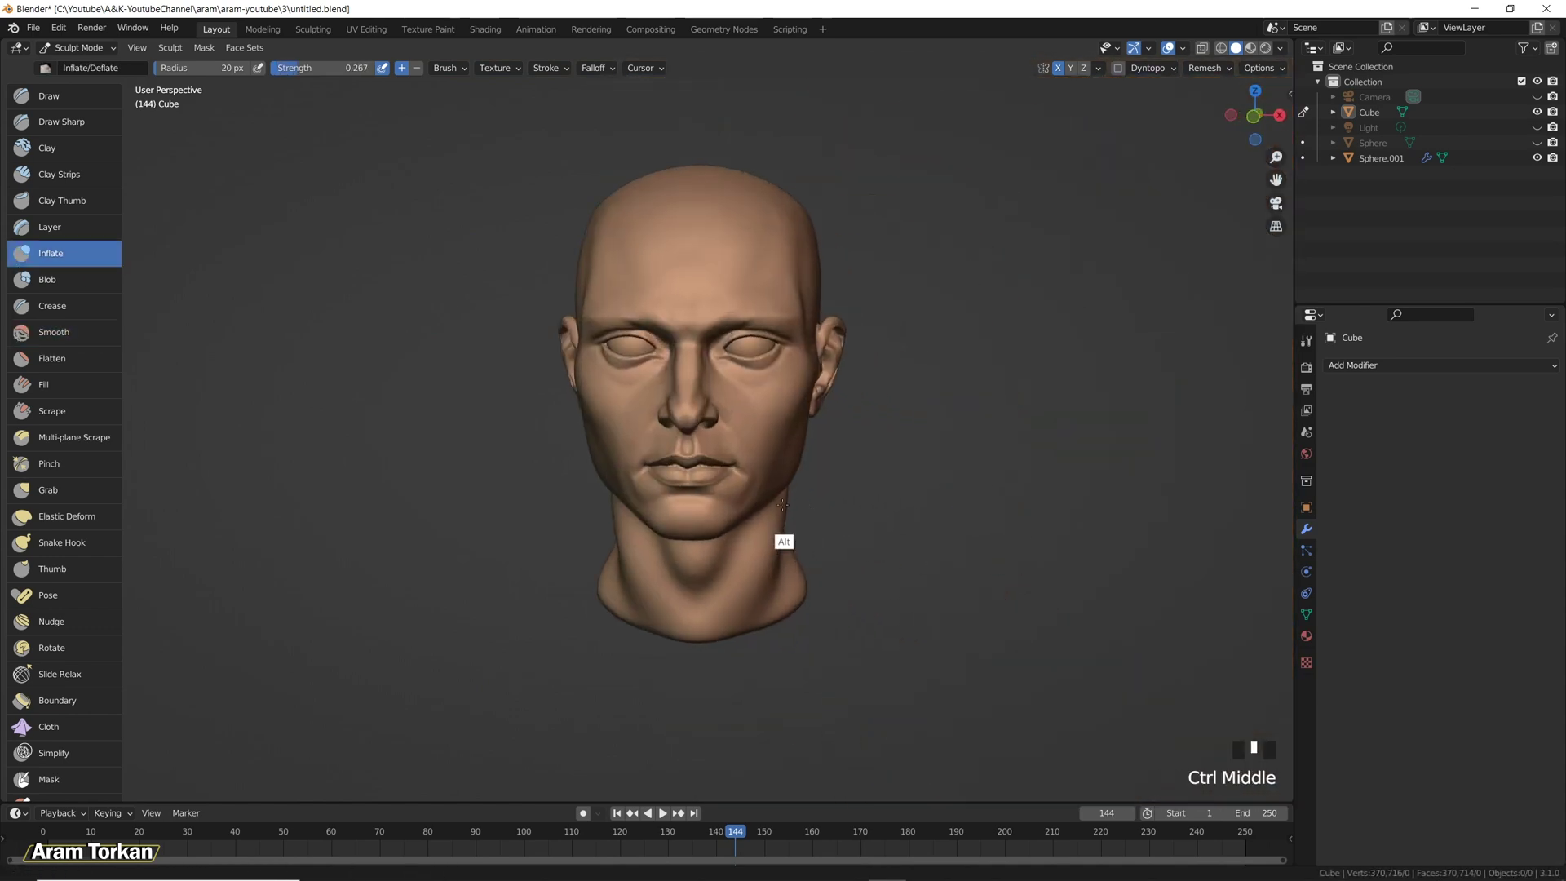
Smooth the lips and the area beneath the lower lip, and undo the last stroke.
{"action": "scroll", "coordinate": [790, 515], "scroll_direction": "up", "scroll_amount": 5}
{"action": "left_click", "coordinate": [683, 501], "text": "shift"}
{"action": "mouse_move", "coordinate": [730, 494]}
{"action": "left_mouse_down", "text": "shift"}
{"action": "mouse_move", "coordinate": [844, 515]}
{"action": "mouse_move", "coordinate": [778, 496]}
{"action": "mouse_move", "coordinate": [781, 576]}
{"action": "left_mouse_up", "text": "shift"}
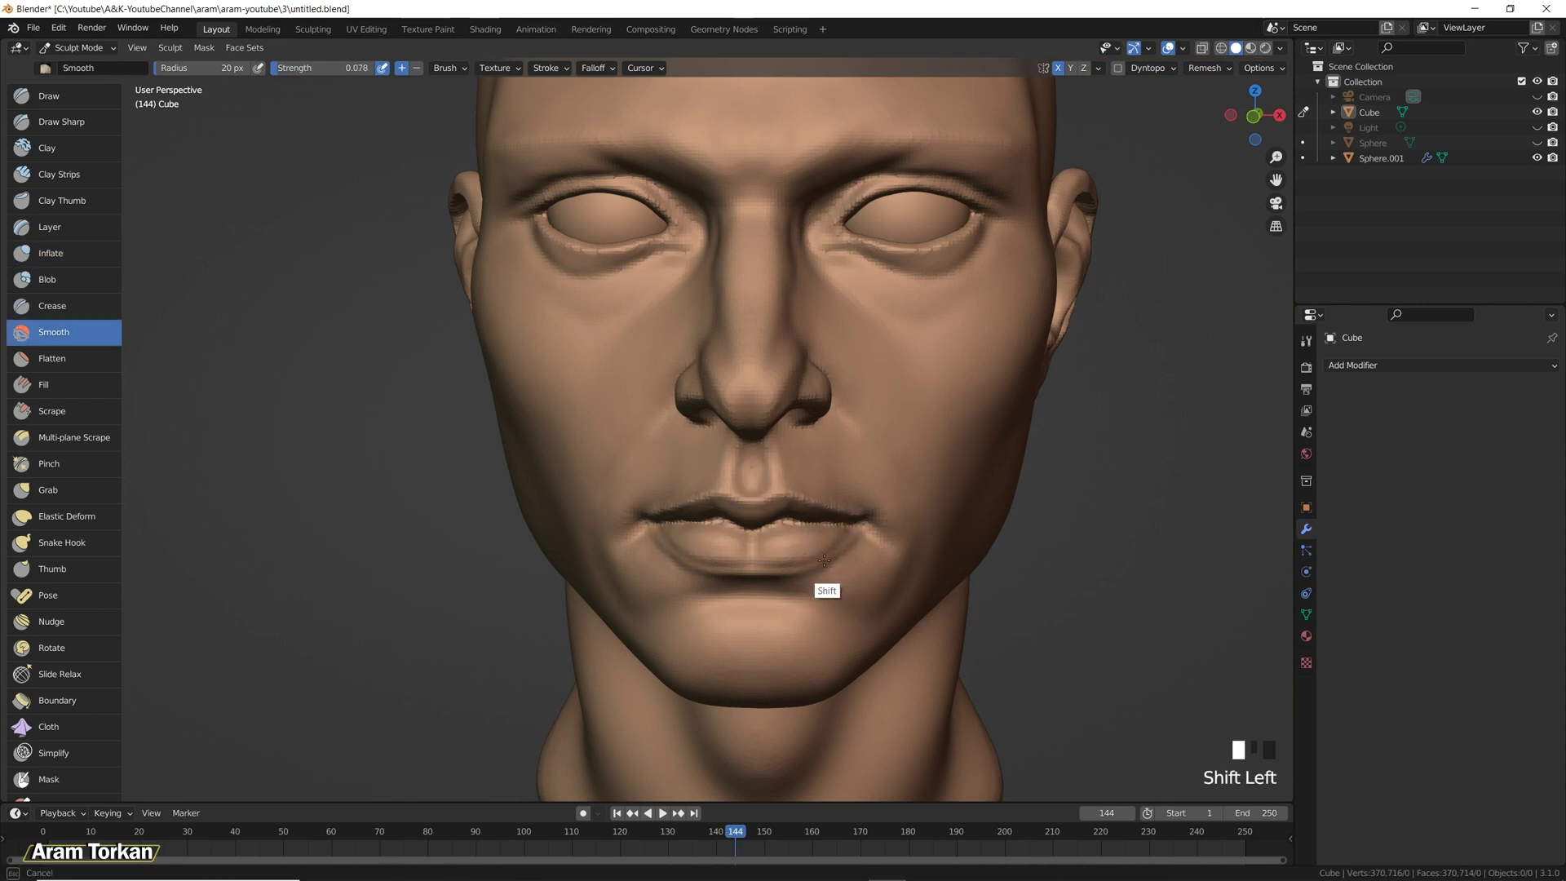
{"action": "middle_click_drag", "start_coordinate": [668, 392], "coordinate": [628, 369], "text": "ctrl"}
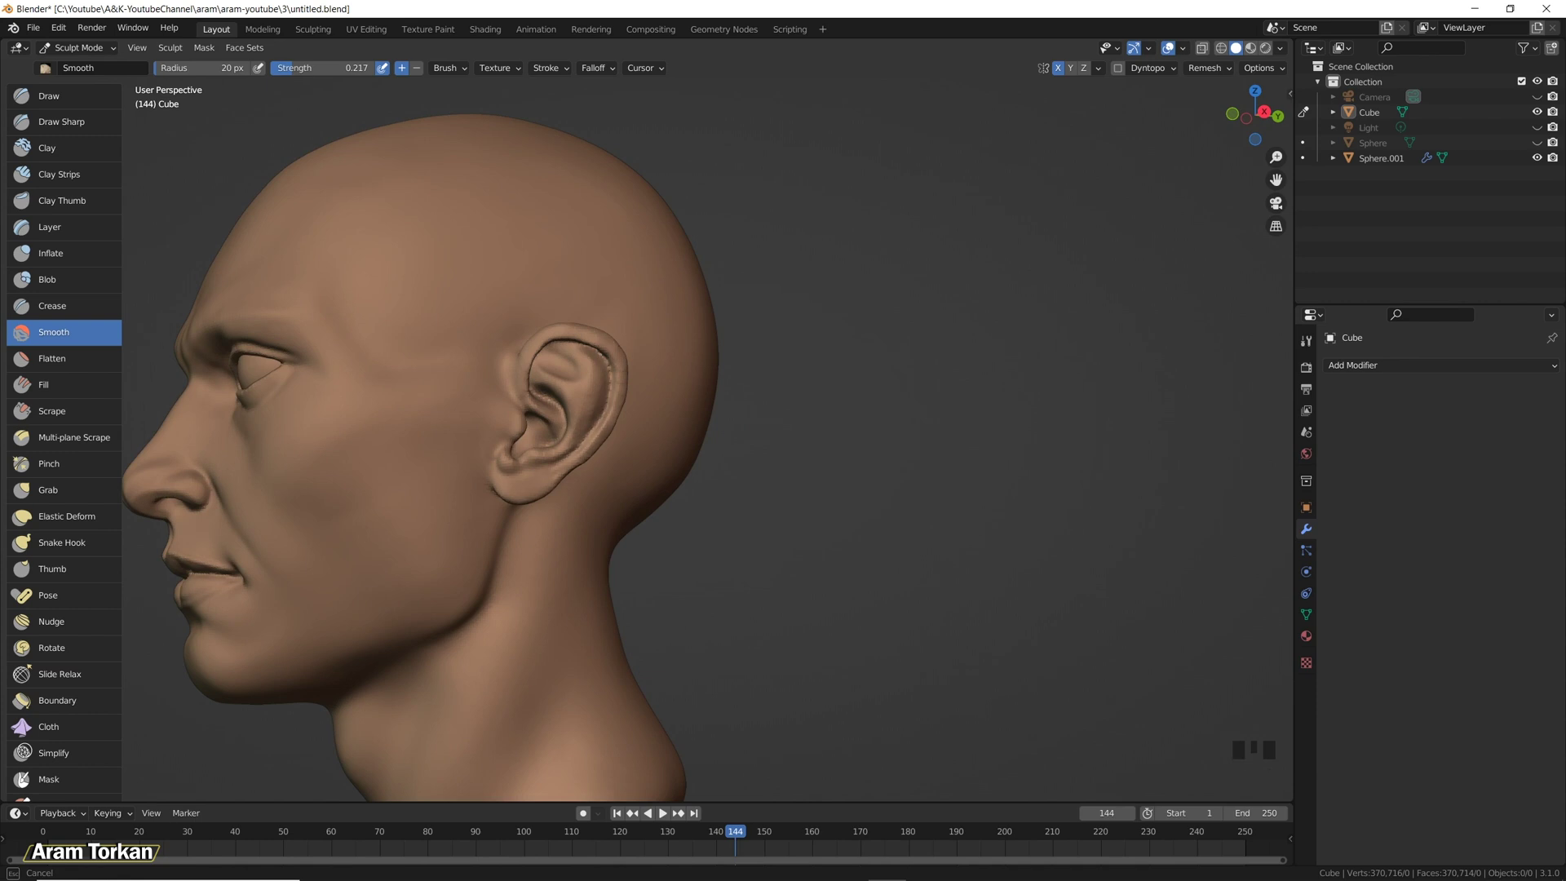
{"action": "key", "text": "ctrl+z"}
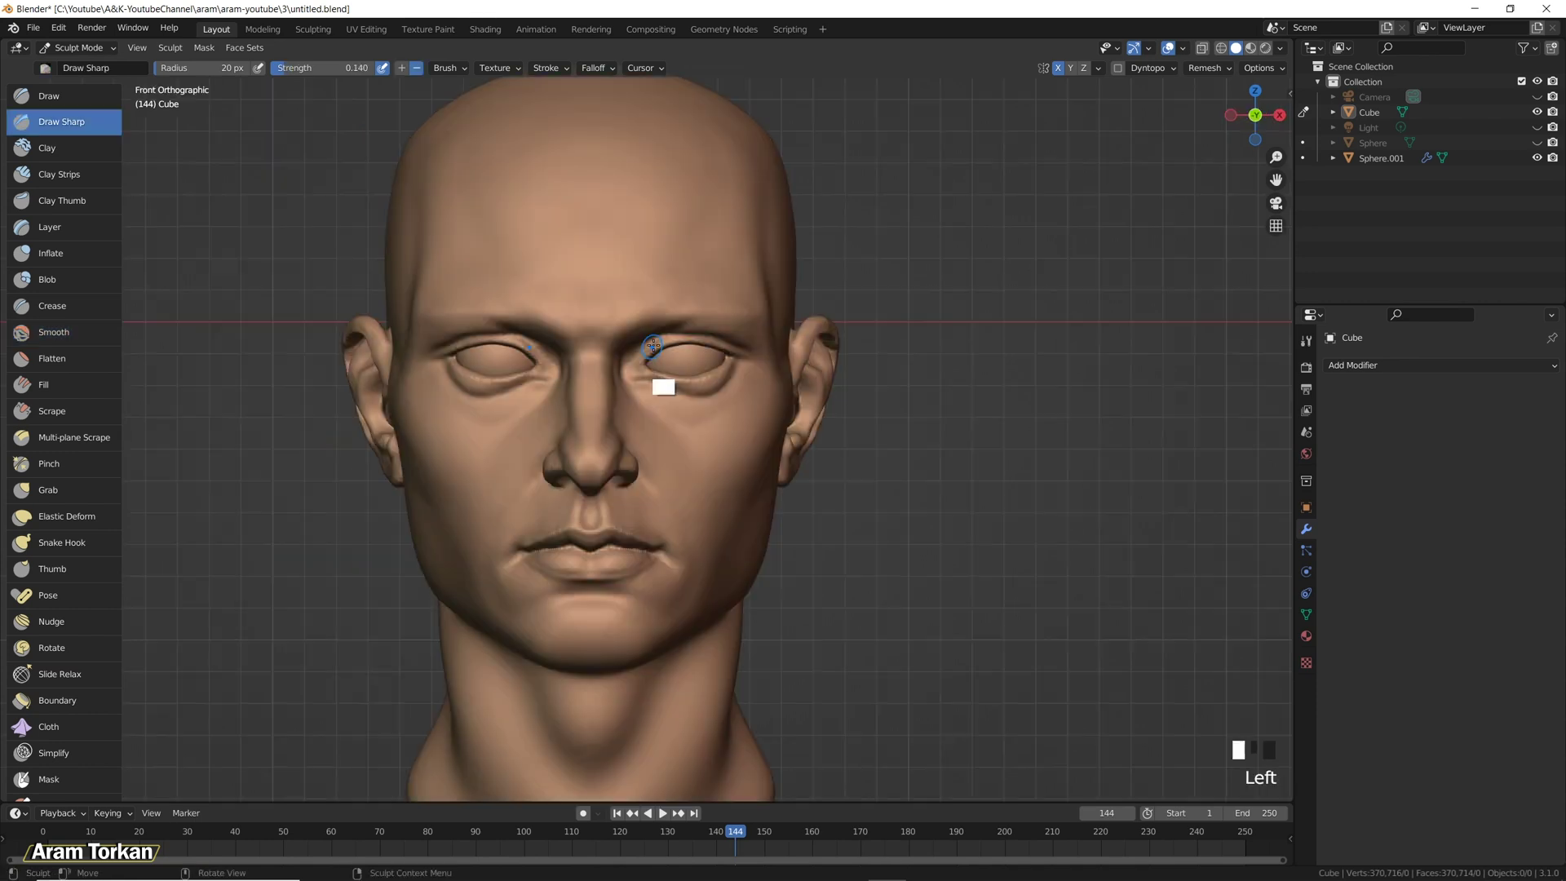
Define the upper eyelids and eye corners with Draw Sharp at 20 px radius, raising the strength to 0.267.
{"action": "left_click", "coordinate": [639, 361], "text": "ctrl"}
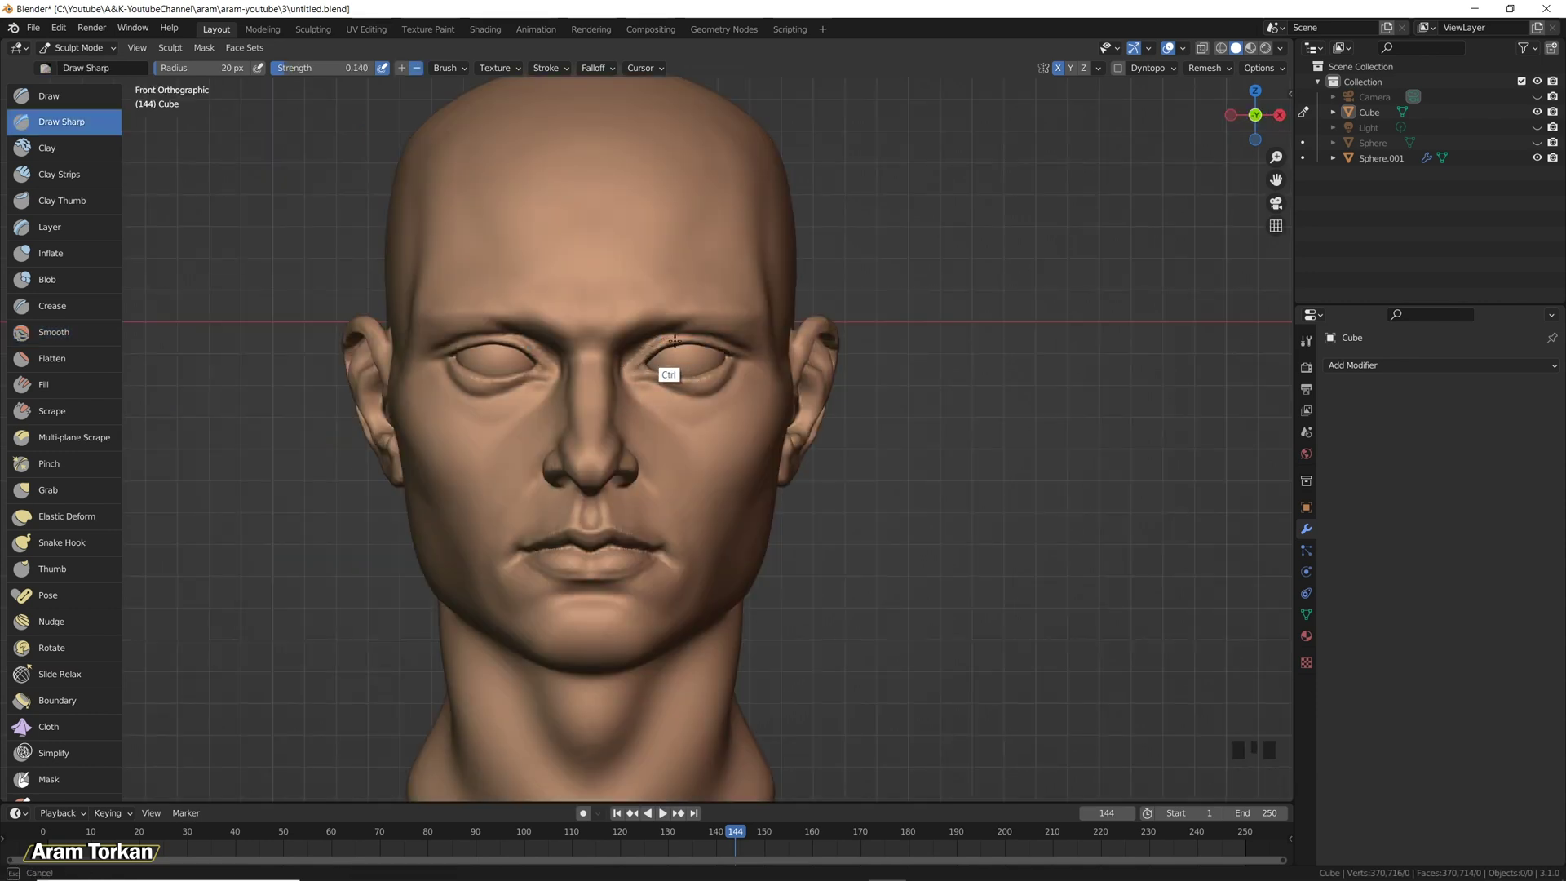
{"action": "left_click", "coordinate": [740, 344], "text": "ctrl"}
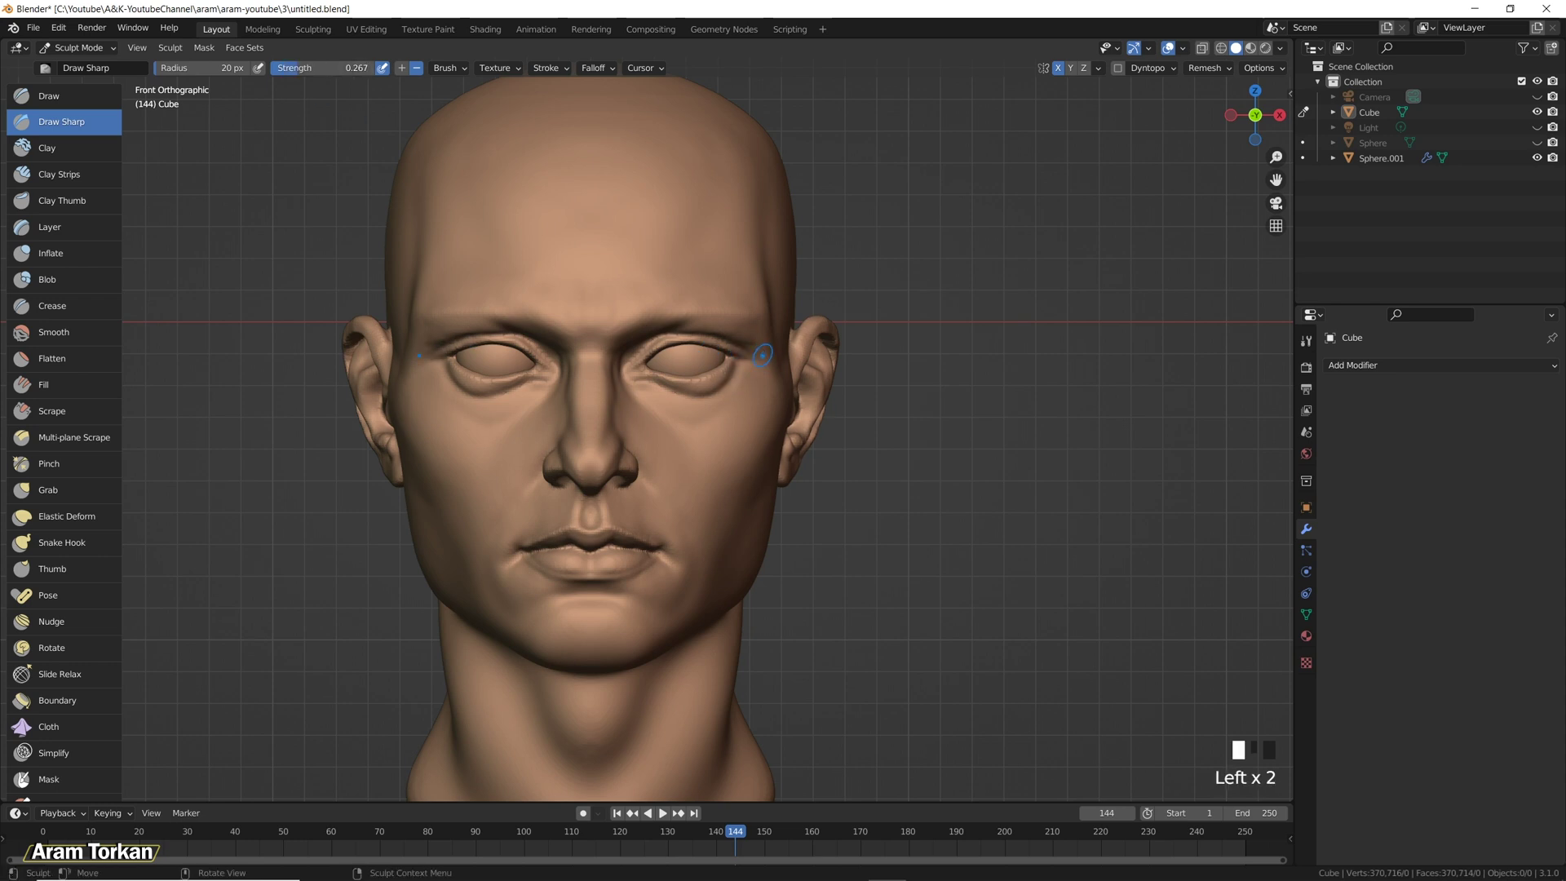
{"action": "left_click_drag", "start_coordinate": [716, 333], "coordinate": [733, 341]}
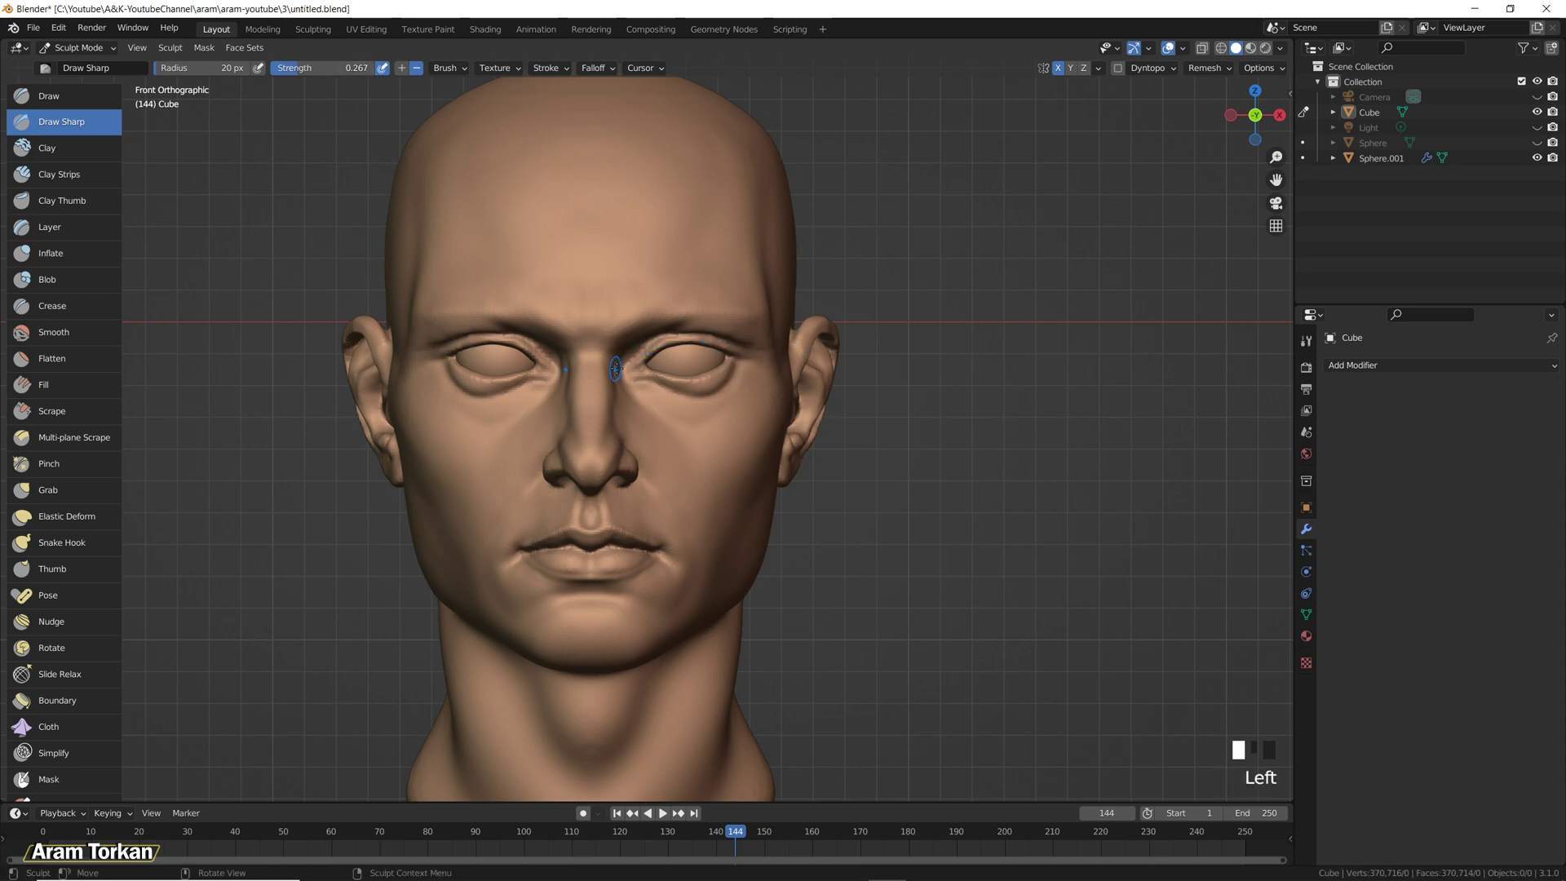
{"action": "left_click_drag", "start_coordinate": [535, 343], "coordinate": [548, 354]}
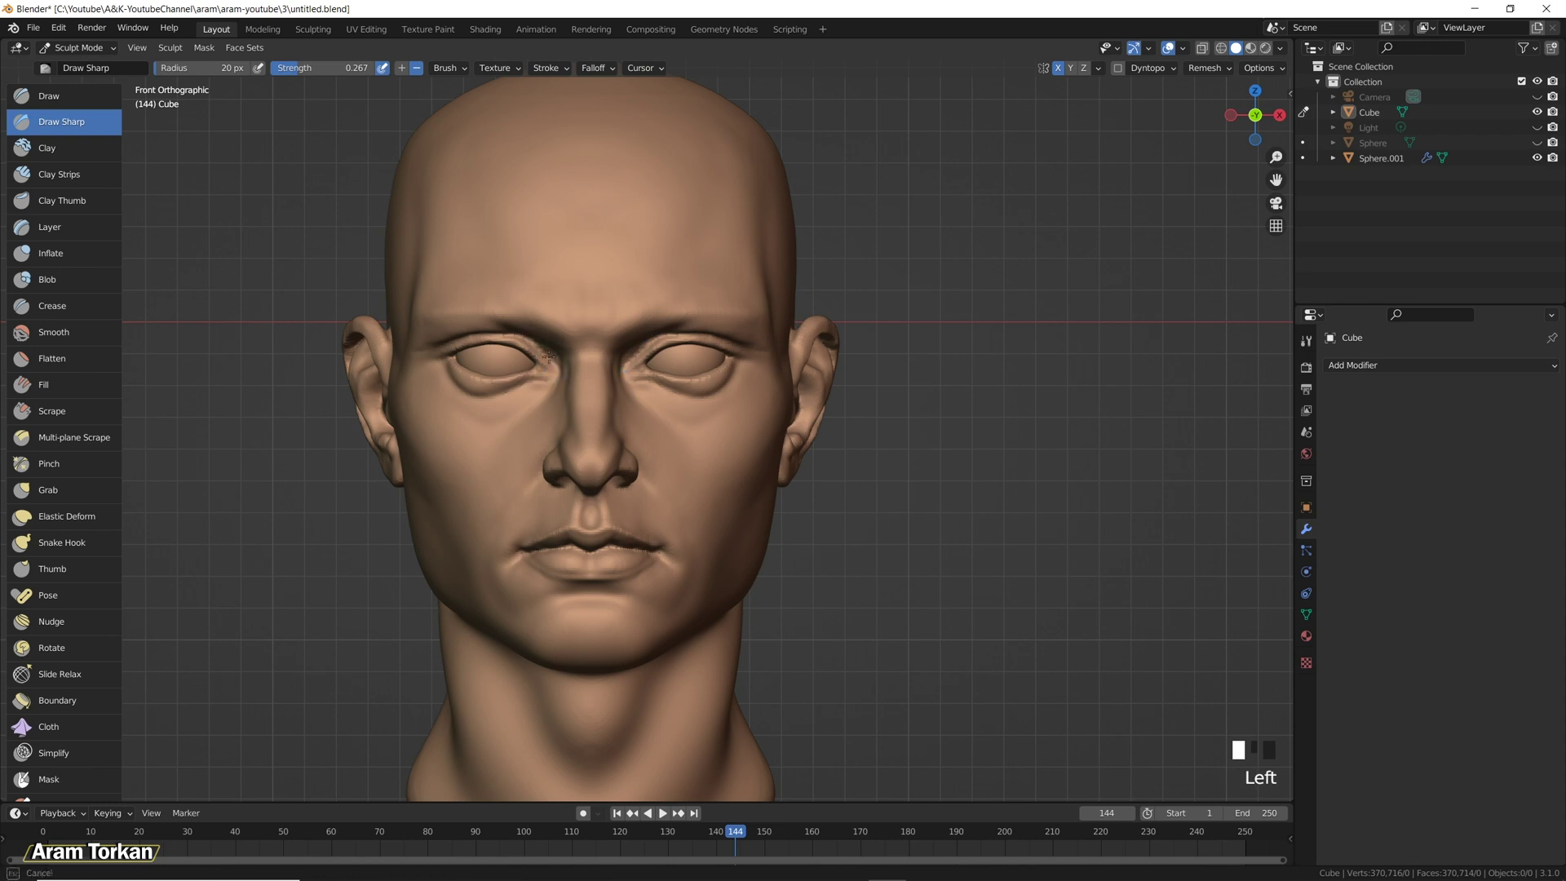
Form the inner eye corners with inverted Draw Sharp strokes at 20 px radius, undoing one stroke.
{"action": "middle_click_drag", "start_coordinate": [577, 343], "coordinate": [810, 376], "text": "ctrl"}
{"action": "left_click", "coordinate": [668, 311], "text": "ctrl"}
{"action": "mouse_move", "coordinate": [667, 311]}
{"action": "left_mouse_down", "text": "ctrl"}
{"action": "mouse_move", "coordinate": [653, 310]}
{"action": "mouse_move", "coordinate": [721, 363]}
{"action": "mouse_move", "coordinate": [637, 349]}
{"action": "left_mouse_up", "text": "ctrl"}
{"action": "left_click", "coordinate": [644, 317], "text": "ctrl"}
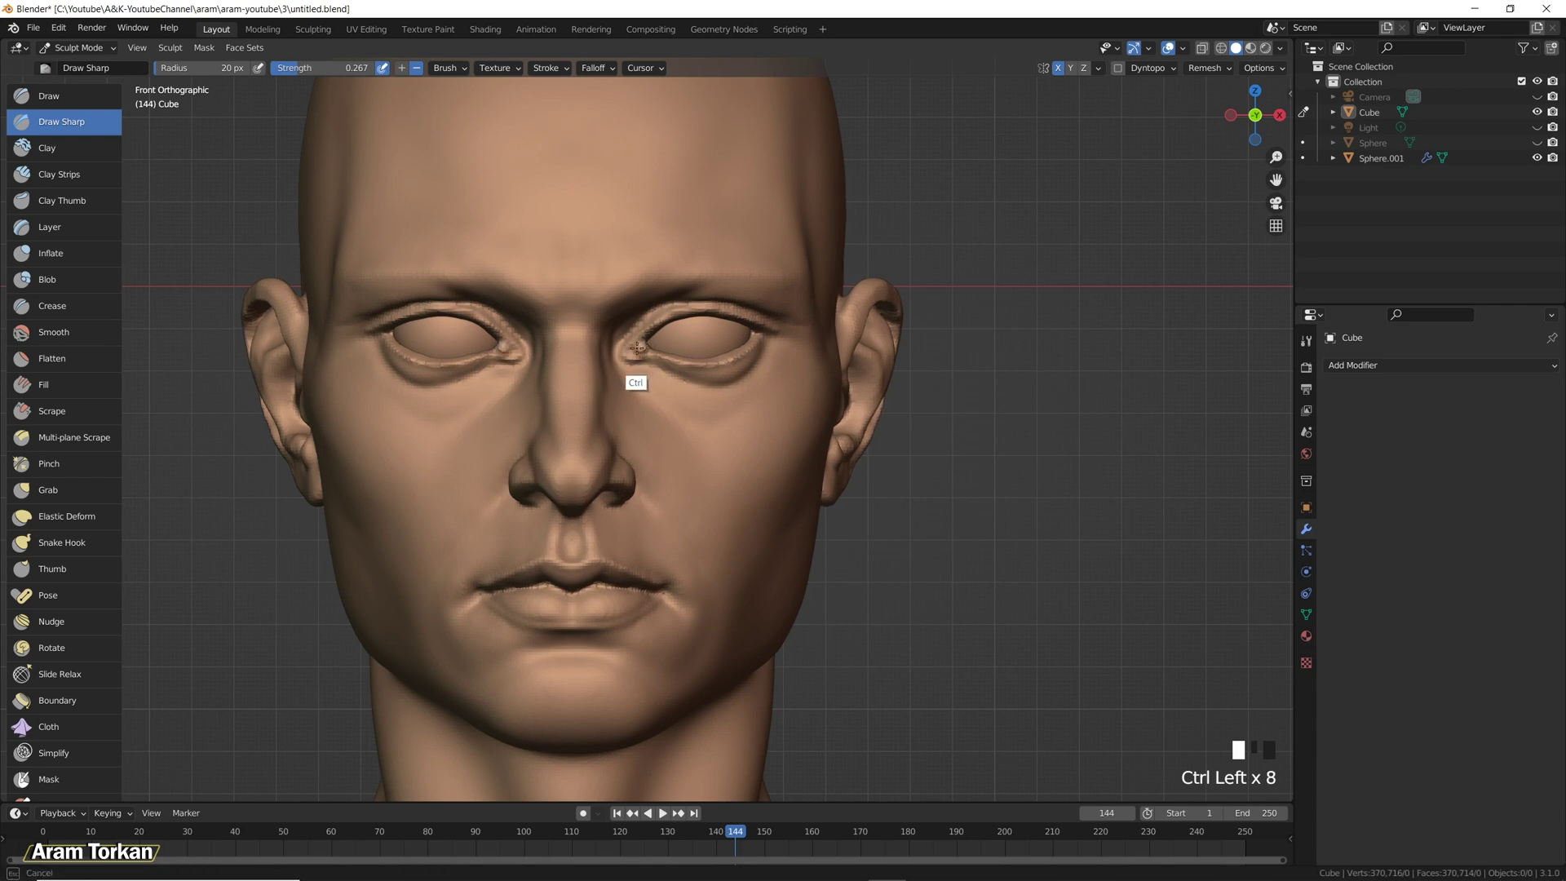
{"action": "key", "text": "ctrl+z"}
{"action": "left_click_drag", "start_coordinate": [640, 359], "coordinate": [615, 384], "text": "ctrl"}
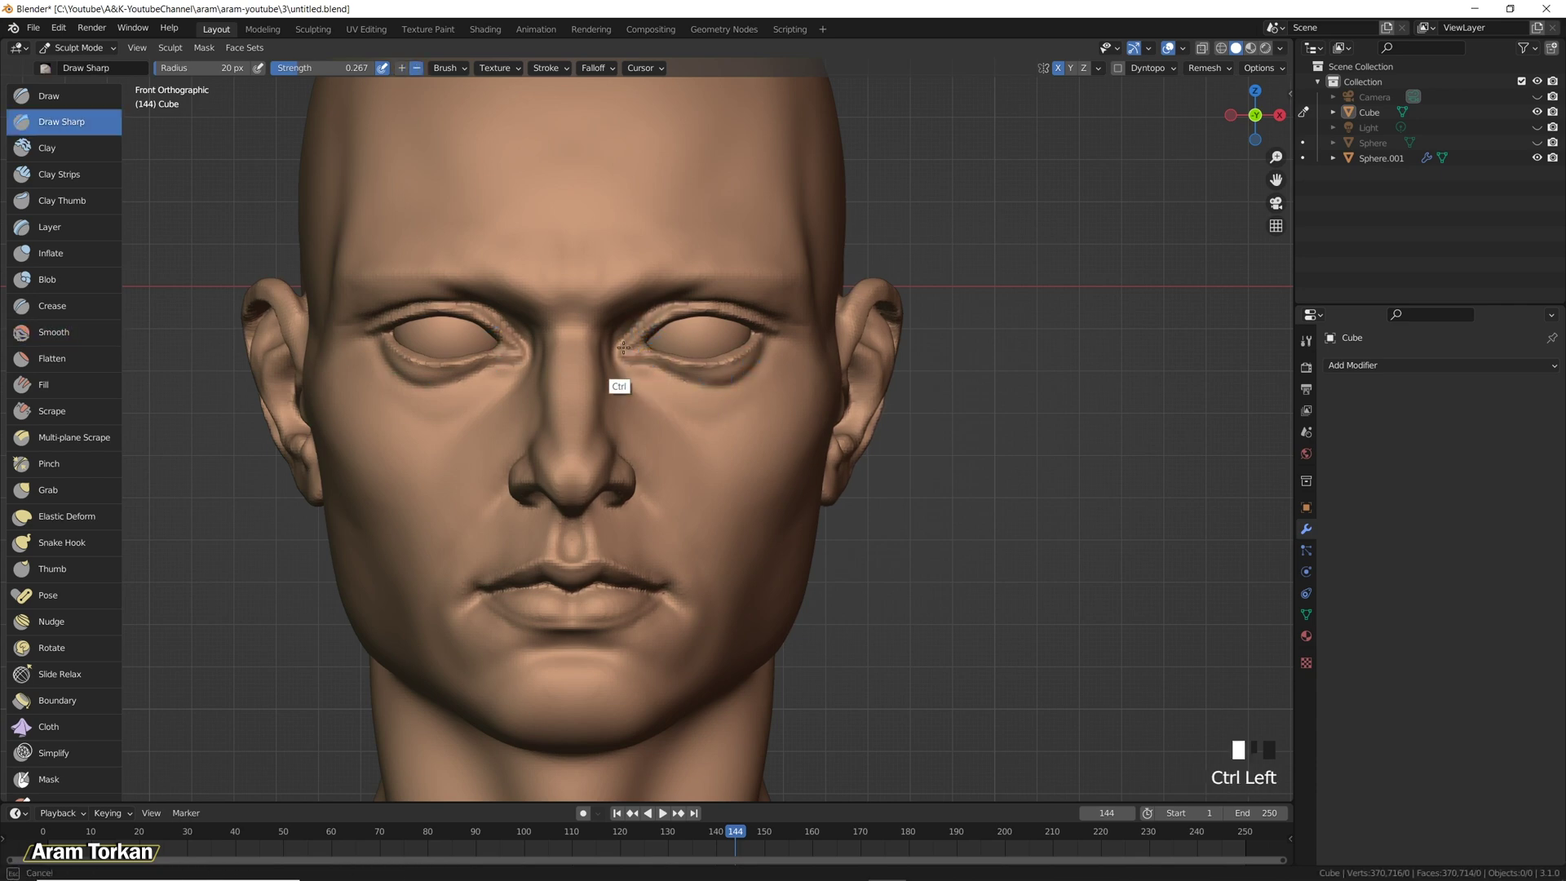
Smooth the eyelids and level their edges near the inner corners with Scrape at 35 px radius.
{"action": "left_click", "coordinate": [54, 332]}
{"action": "scroll", "coordinate": [638, 344], "scroll_direction": "up", "scroll_amount": 2}
{"action": "left_click_drag", "start_coordinate": [703, 349], "coordinate": [691, 269]}
{"action": "key", "text": "shift+t"}
{"action": "mouse_move", "coordinate": [758, 391]}
{"action": "middle_mouse_down", "text": "ctrl"}
{"action": "mouse_move", "coordinate": [870, 595]}
{"action": "mouse_move", "coordinate": [811, 383]}
{"action": "middle_mouse_up", "text": "ctrl"}
{"action": "mouse_move", "coordinate": [811, 383]}
{"action": "left_mouse_down"}
{"action": "mouse_move", "coordinate": [723, 251]}
{"action": "mouse_move", "coordinate": [666, 246]}
{"action": "mouse_move", "coordinate": [838, 321]}
{"action": "left_mouse_up"}
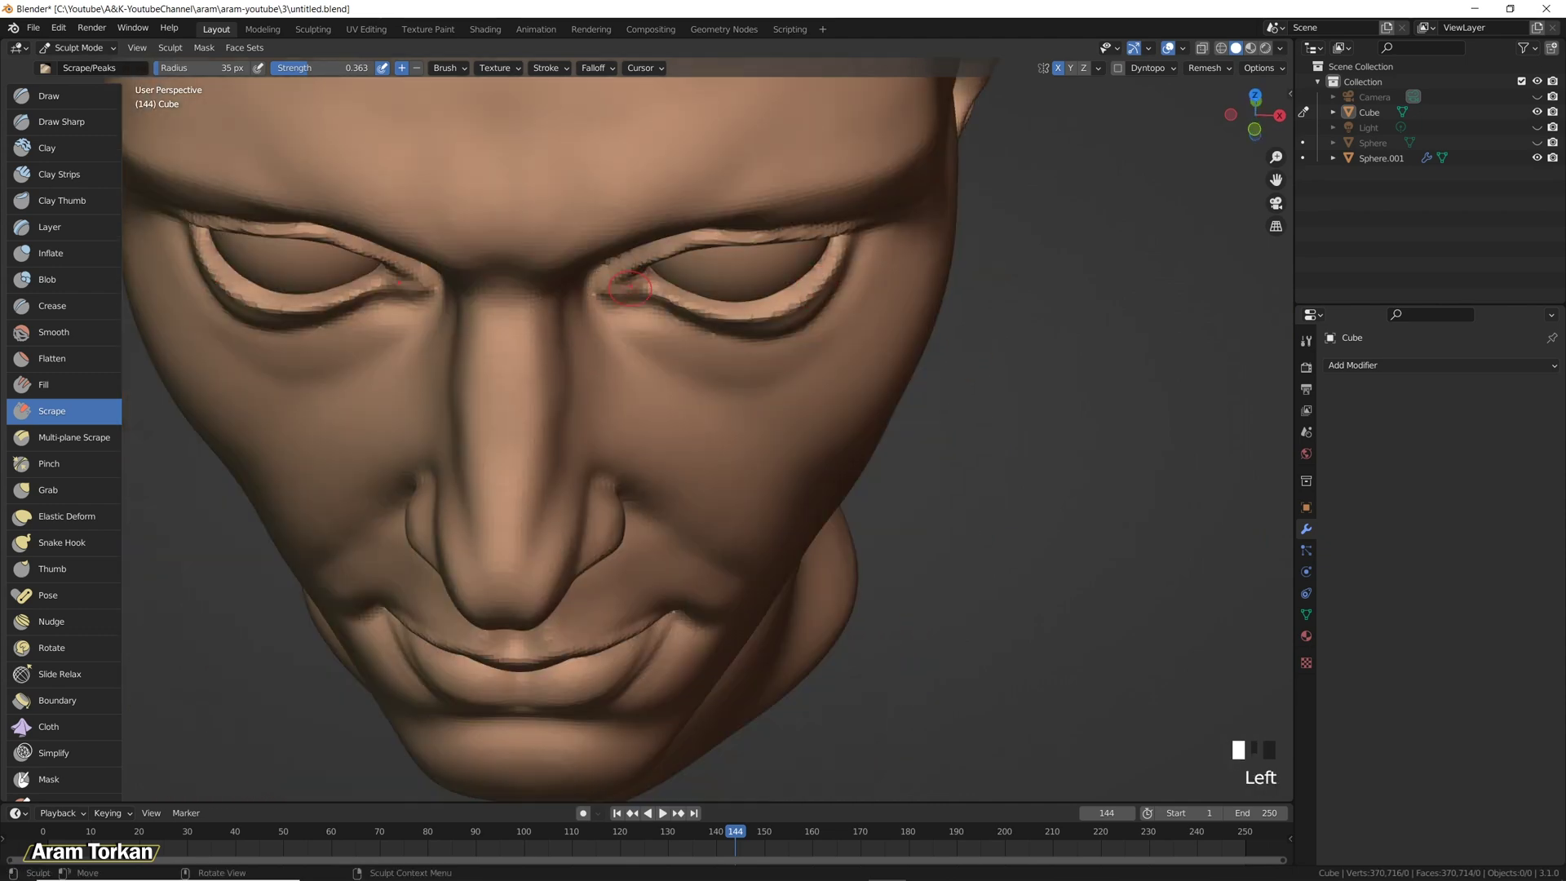
Build up the inner eye corners with Draw, sharpen them with Draw Sharp, and smooth them at 14 px radius.
{"action": "key", "text": "x"}
{"action": "middle_click_drag", "start_coordinate": [630, 287], "coordinate": [640, 269]}
{"action": "left_click_drag", "start_coordinate": [640, 269], "coordinate": [647, 278]}
{"action": "left_click_drag", "start_coordinate": [396, 276], "coordinate": [391, 273], "text": "shift"}
{"action": "left_click", "coordinate": [61, 121]}
{"action": "mouse_move", "coordinate": [634, 277]}
{"action": "left_mouse_down"}
{"action": "mouse_move", "coordinate": [688, 290]}
{"action": "mouse_move", "coordinate": [630, 274]}
{"action": "mouse_move", "coordinate": [727, 339]}
{"action": "mouse_move", "coordinate": [800, 349]}
{"action": "left_mouse_up"}
{"action": "left_click_drag", "start_coordinate": [644, 327], "coordinate": [629, 269], "text": "shift"}
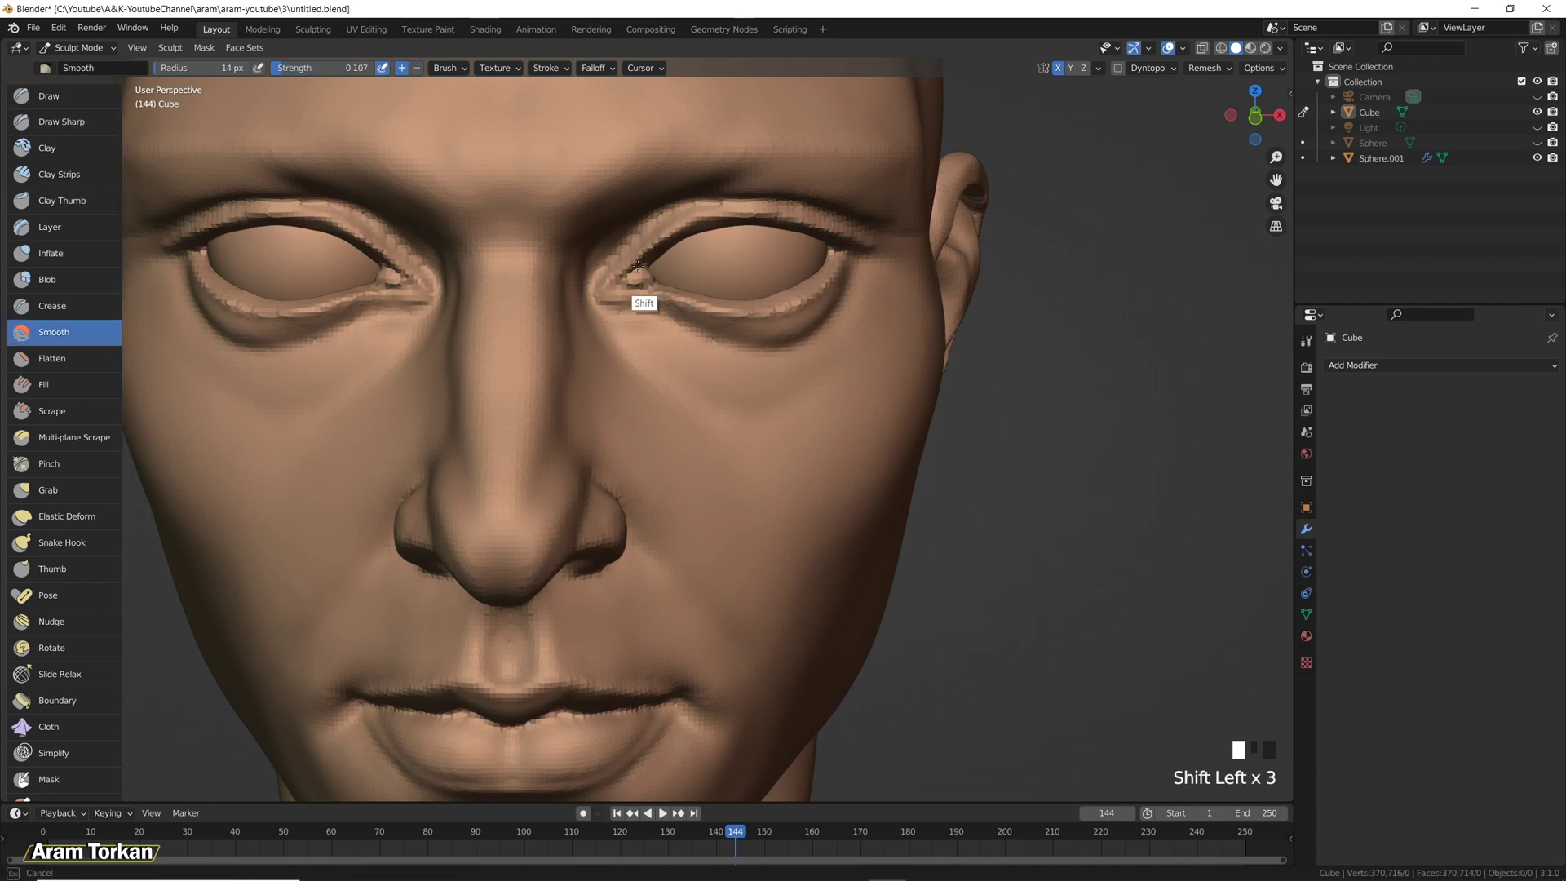
Smooth the area under the eyes with Smooth at 14 px radius.
{"action": "scroll", "coordinate": [686, 222], "scroll_direction": "down", "scroll_amount": 8}
{"action": "scroll", "coordinate": [800, 361], "scroll_direction": "up", "scroll_amount": 4}
{"action": "left_click_drag", "start_coordinate": [697, 393], "coordinate": [700, 396], "text": "shift"}
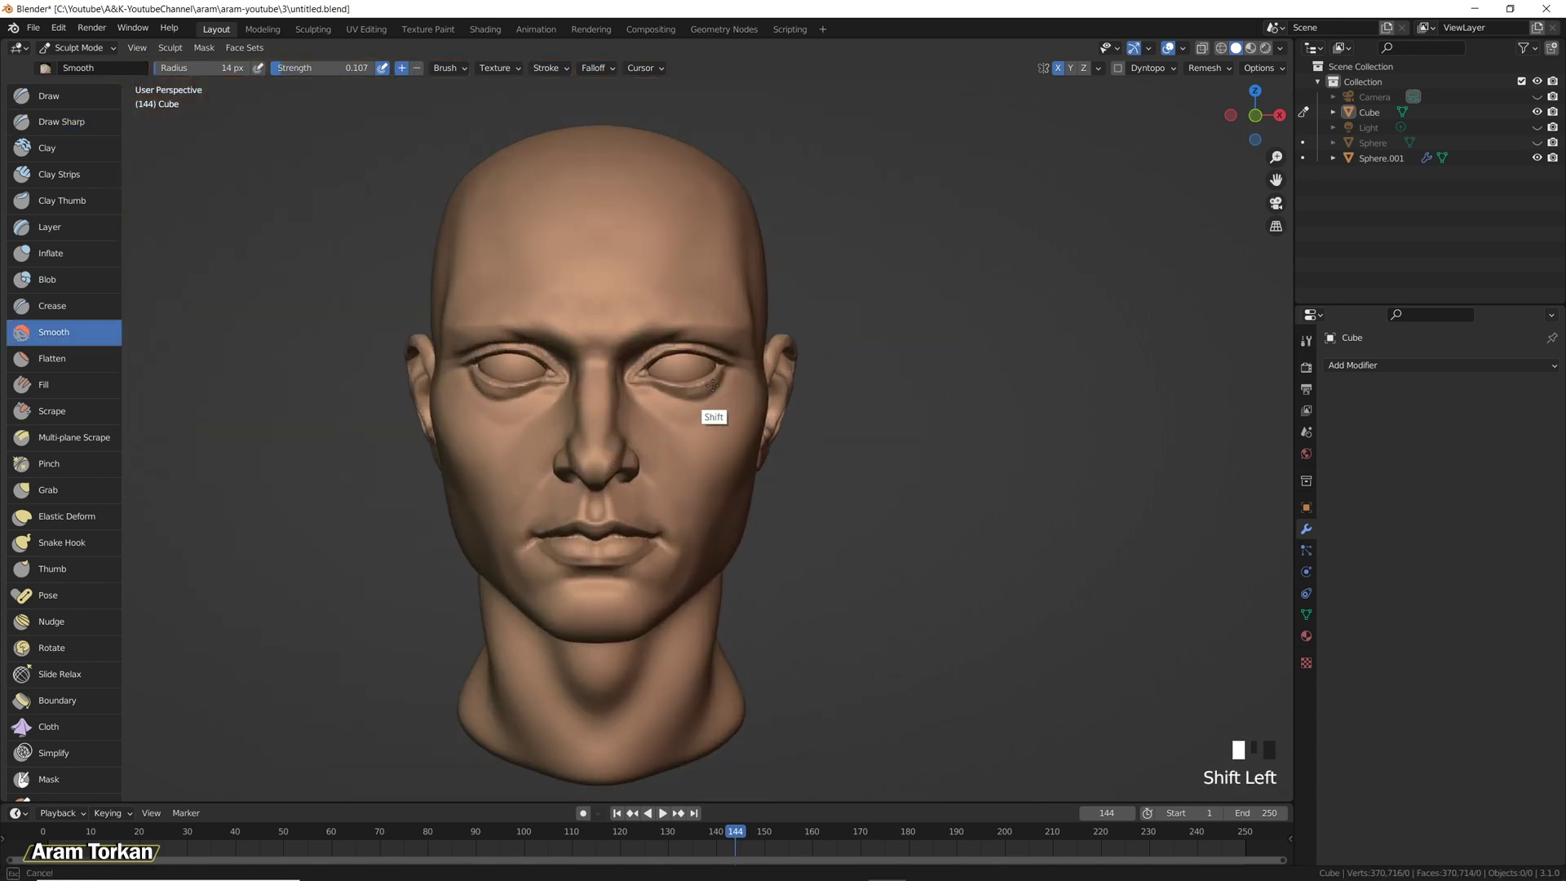
{"action": "middle_click_drag", "start_coordinate": [717, 405], "coordinate": [617, 379], "text": "ctrl"}
{"action": "left_click", "coordinate": [618, 380], "text": "shift"}
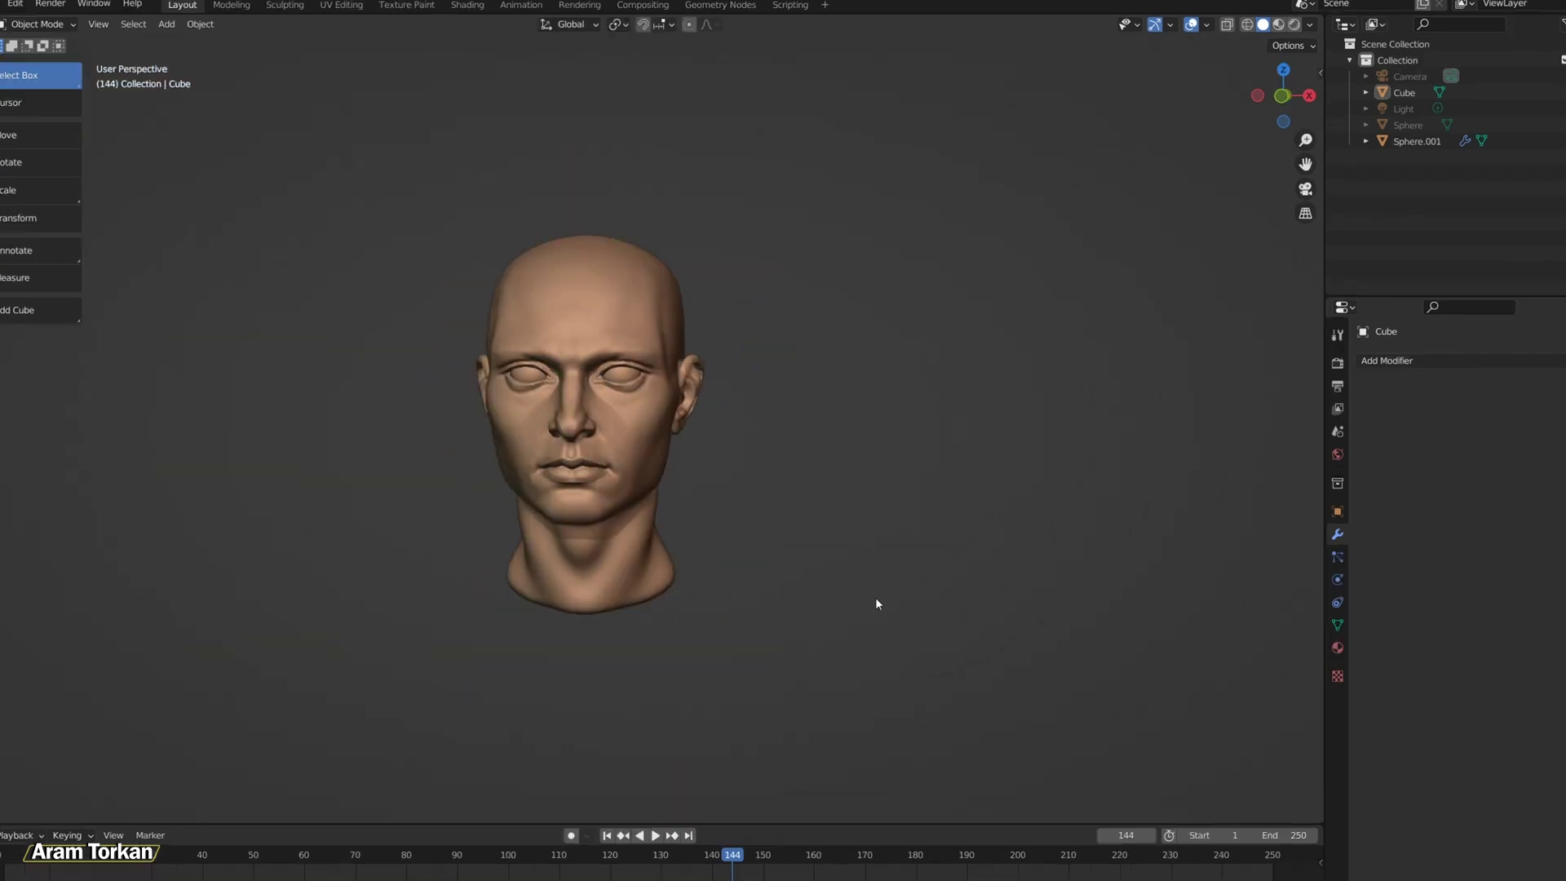
{"action": "mouse_move", "coordinate": [874, 597]}
{"action": "middle_mouse_down"}
{"action": "mouse_move", "coordinate": [723, 601]}
{"action": "mouse_move", "coordinate": [800, 566]}
{"action": "mouse_move", "coordinate": [839, 604]}
{"action": "mouse_move", "coordinate": [1163, 604]}
{"action": "mouse_move", "coordinate": [825, 601]}
{"action": "mouse_move", "coordinate": [858, 598]}
{"action": "middle_mouse_up"}
{"action": "middle_click_drag", "start_coordinate": [897, 603], "coordinate": [926, 603]}
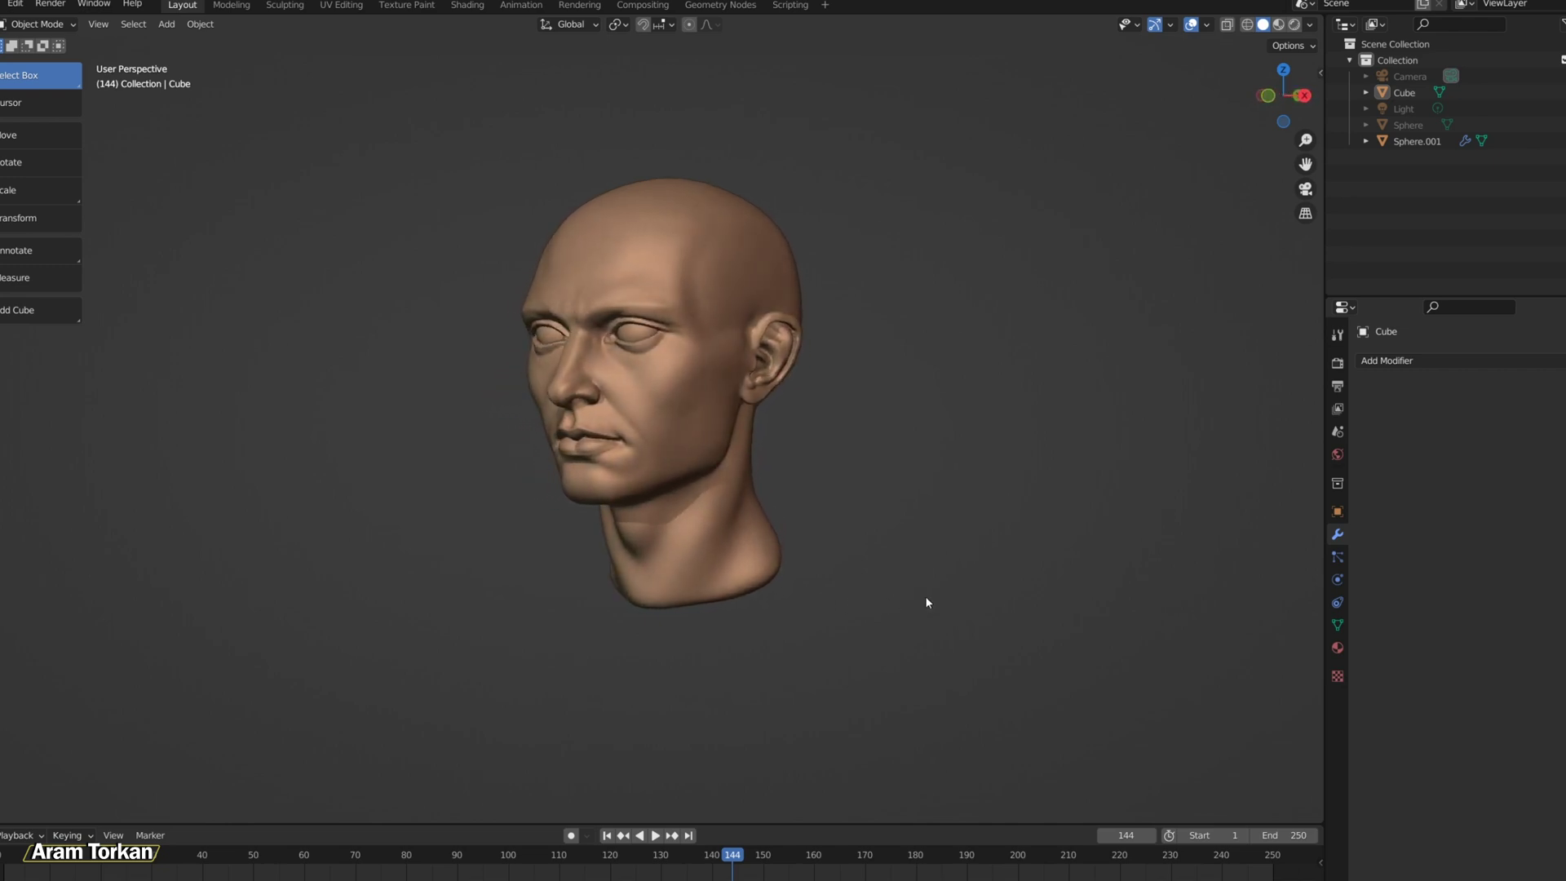